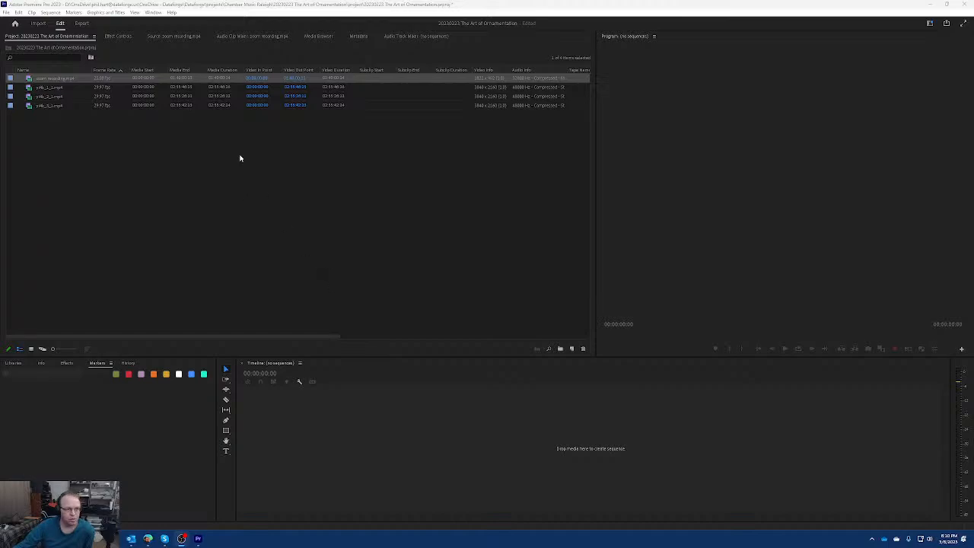
# Check the installed Premiere Pro version in the program's About information, then dismiss it.
pyautogui.click(172, 13)
pyautogui.click(217, 115)
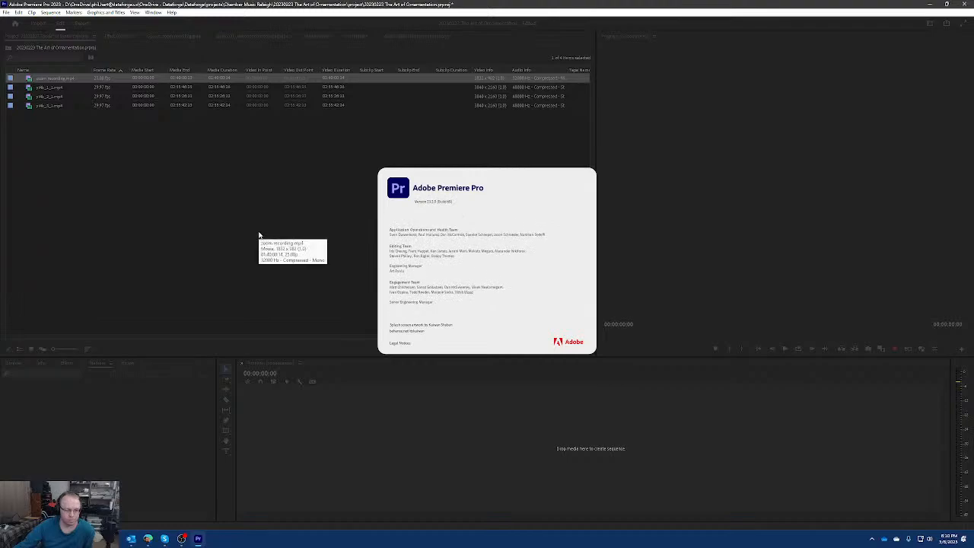
pyautogui.click(455, 207)
pyautogui.click(455, 206)
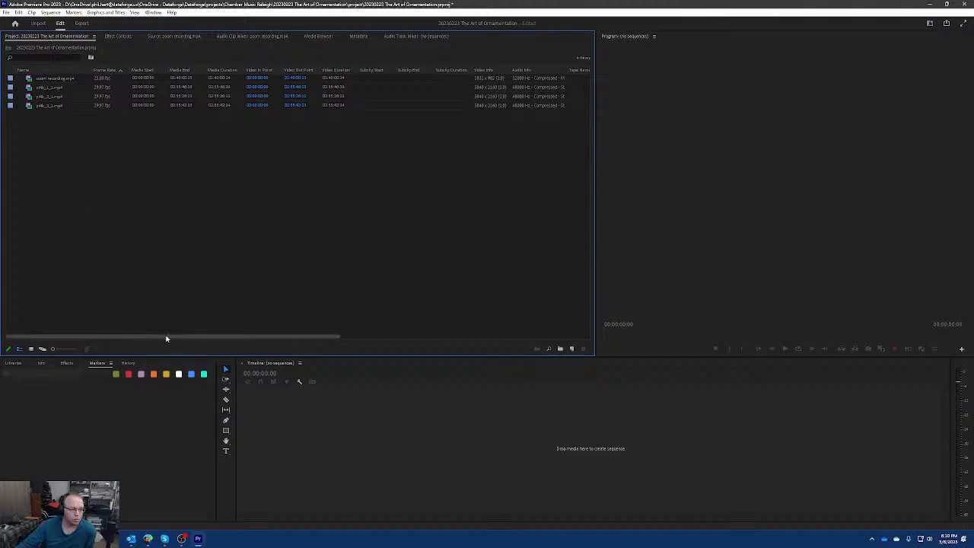
# Examine the imported clips' metadata columns across to the proxy information.
pyautogui.moveTo(167, 337); pyautogui.dragTo(444, 337)
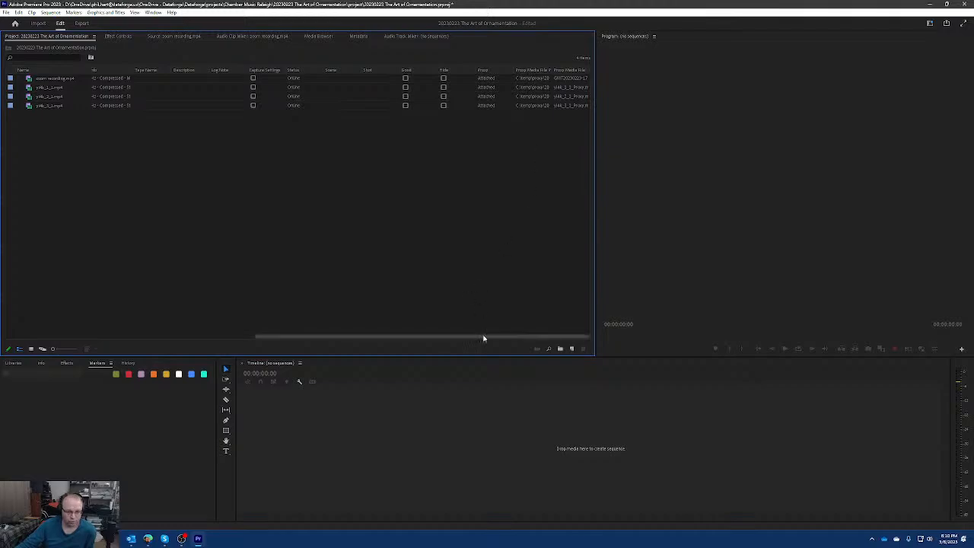
pyautogui.moveTo(483, 337); pyautogui.dragTo(221, 339)
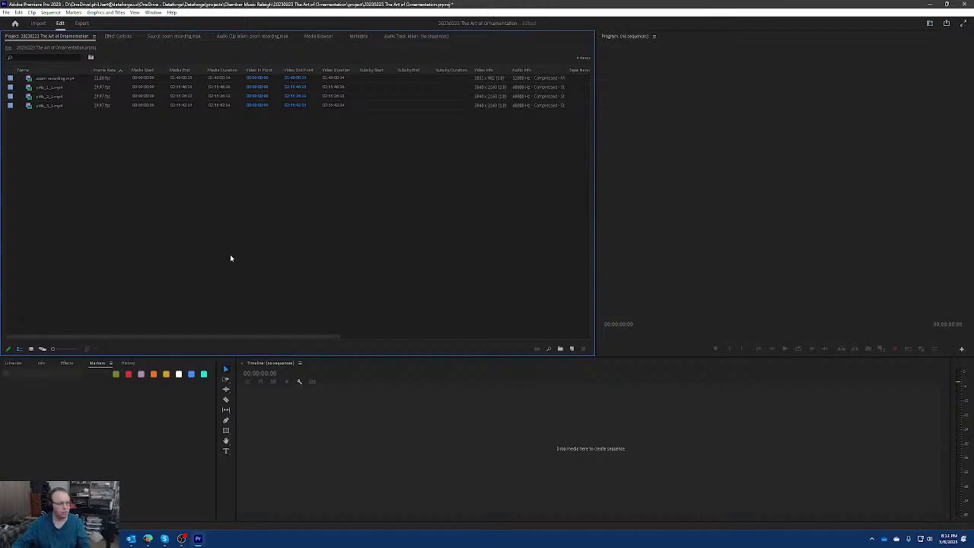
pyautogui.moveTo(268, 340); pyautogui.dragTo(133, 246)
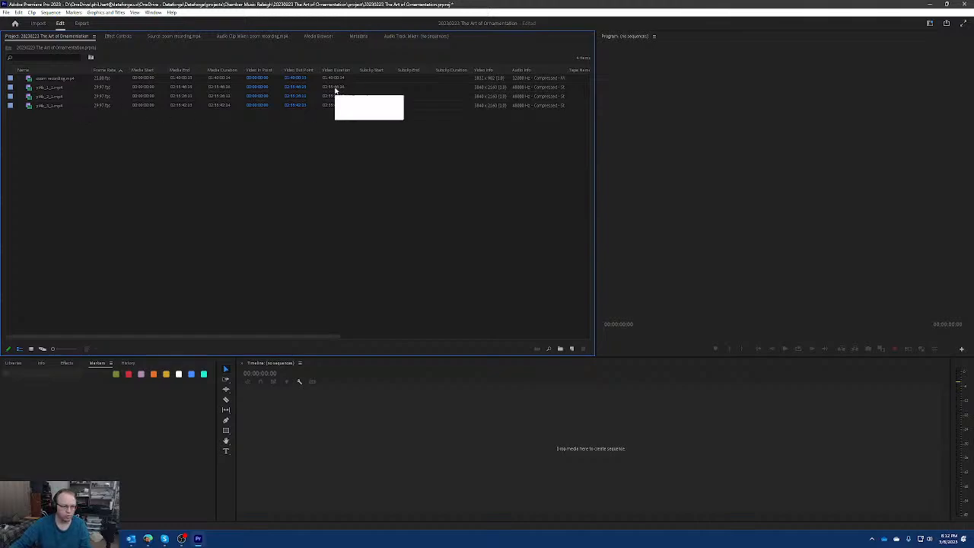
# Open the clip yi4k_1_1.mp4 in the Source Monitor and view its opening frame.
pyautogui.click(60, 89)
pyautogui.rightClick(59, 89)
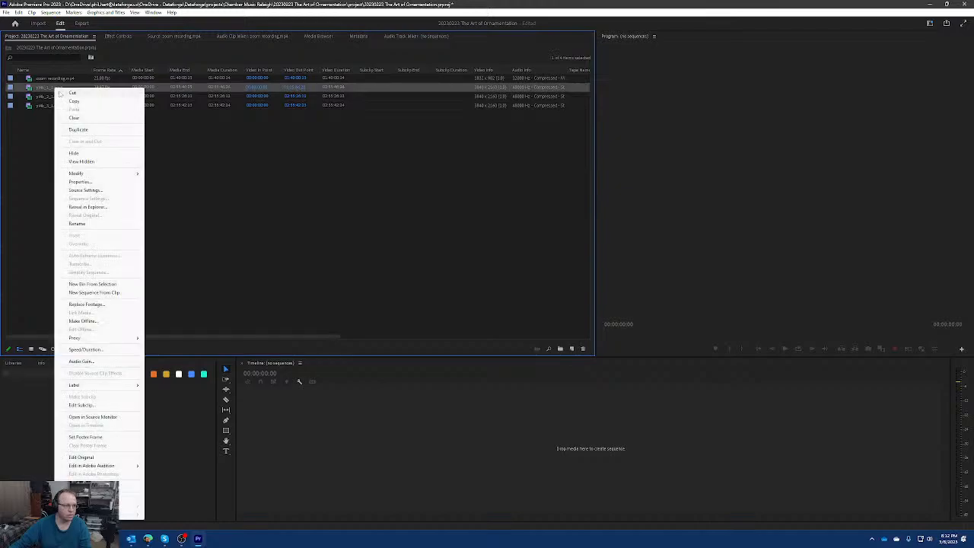
pyautogui.click(107, 419)
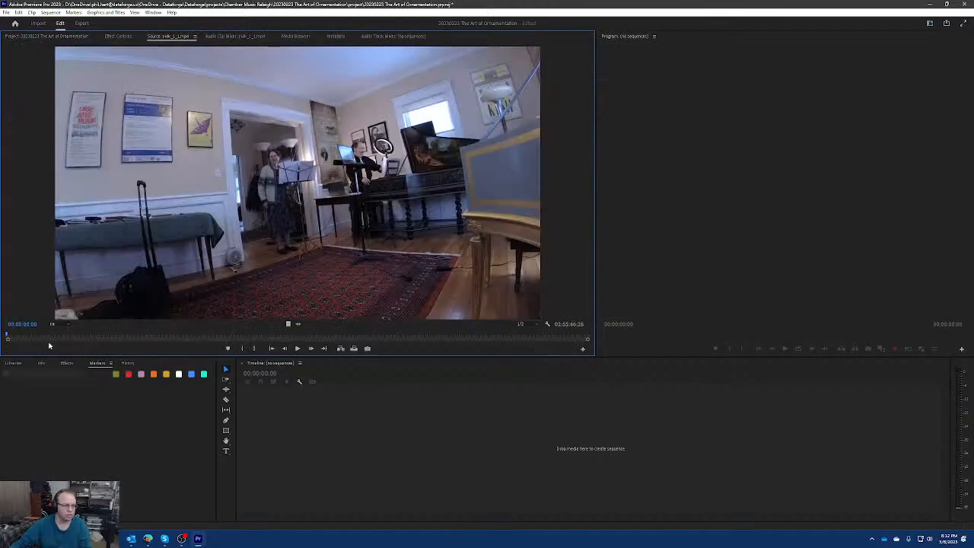
pyautogui.moveTo(8, 336)
pyautogui.mouseDown()
pyautogui.moveTo(189, 333)
pyautogui.moveTo(7, 336)
pyautogui.mouseUp()
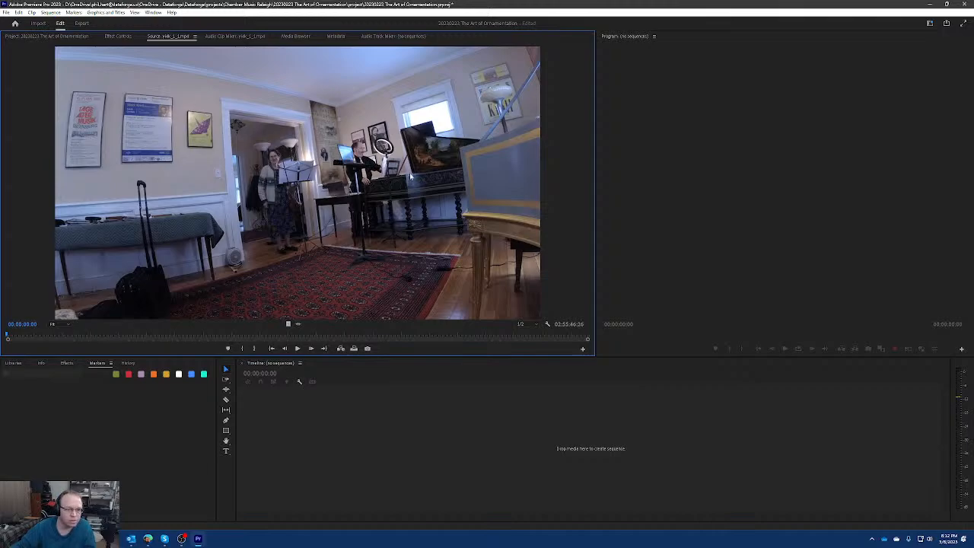
# Open yi4k_2_1.mp4 in the Source Monitor and scrub to about 13:51 to inspect the camera's view.
pyautogui.click(61, 37)
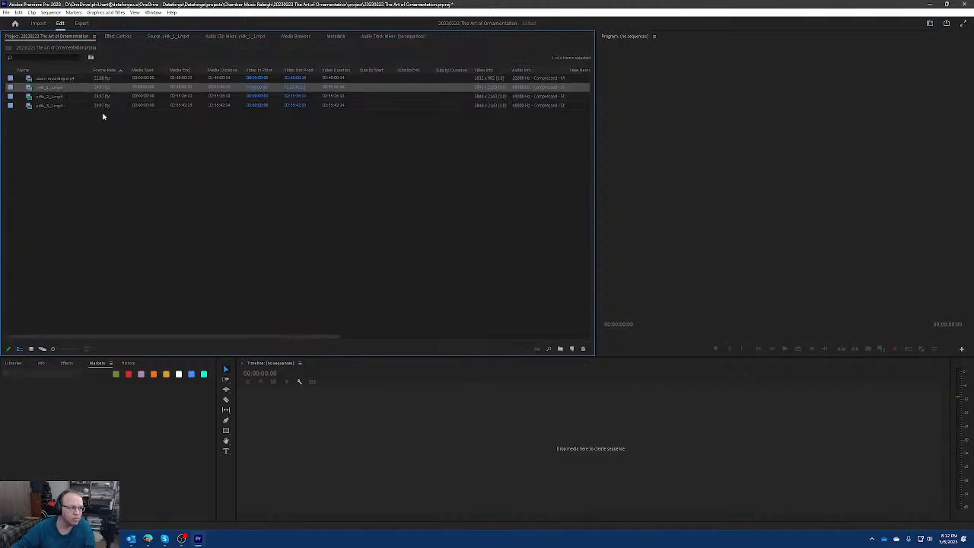
pyautogui.rightClick(55, 96)
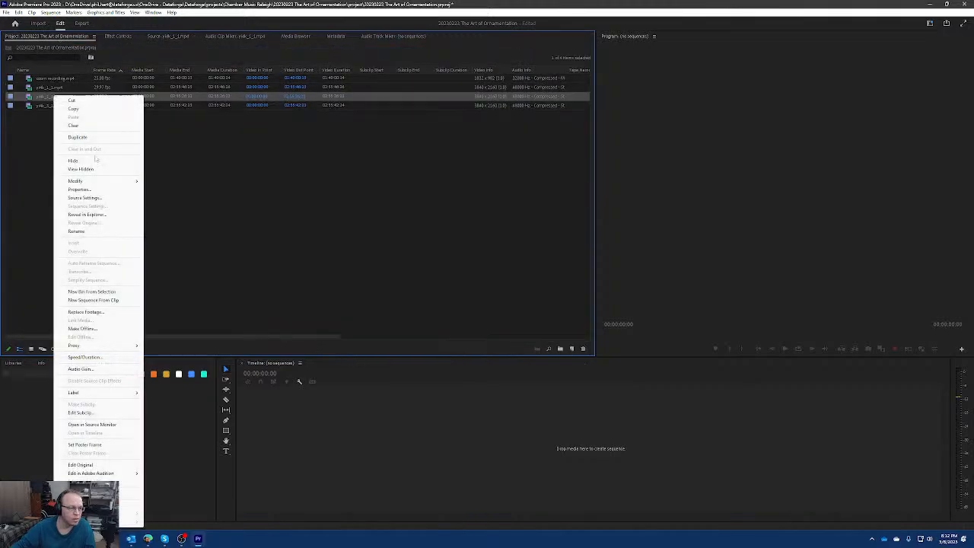
pyautogui.click(104, 427)
pyautogui.click(23, 335)
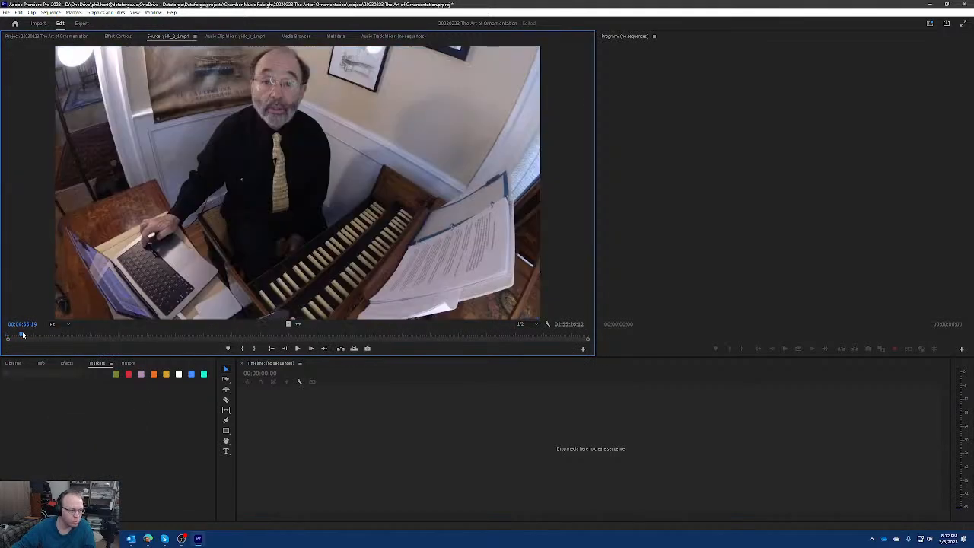
pyautogui.moveTo(23, 335); pyautogui.dragTo(51, 333)
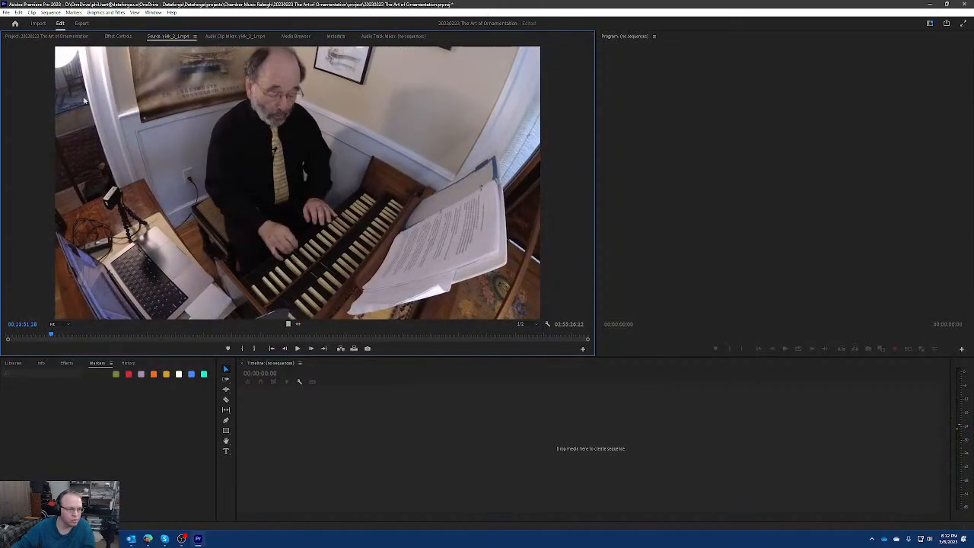
# Open yi4k_3_1.mp4 in the Source Monitor, view its beginning, and return to the project's clip list.
pyautogui.click(61, 36)
pyautogui.rightClick(58, 105)
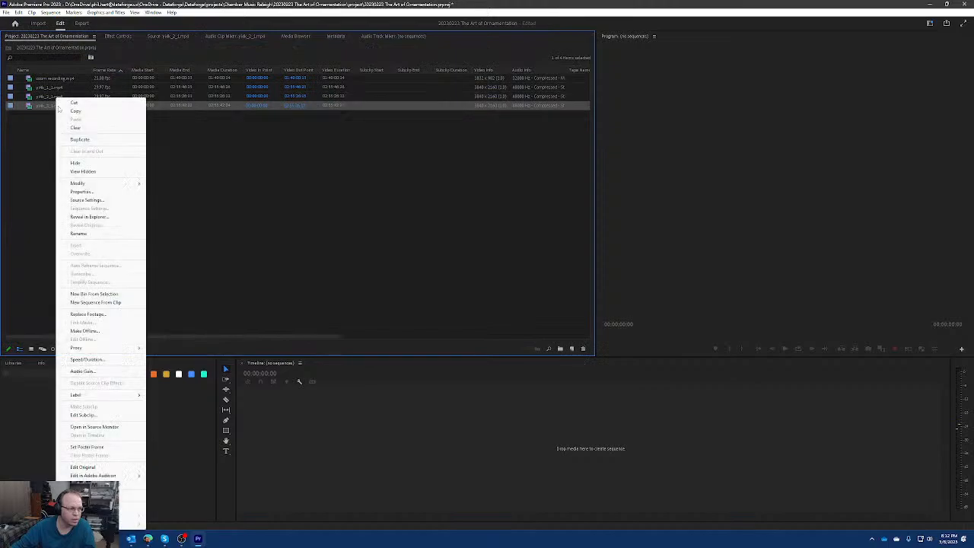
pyautogui.click(106, 427)
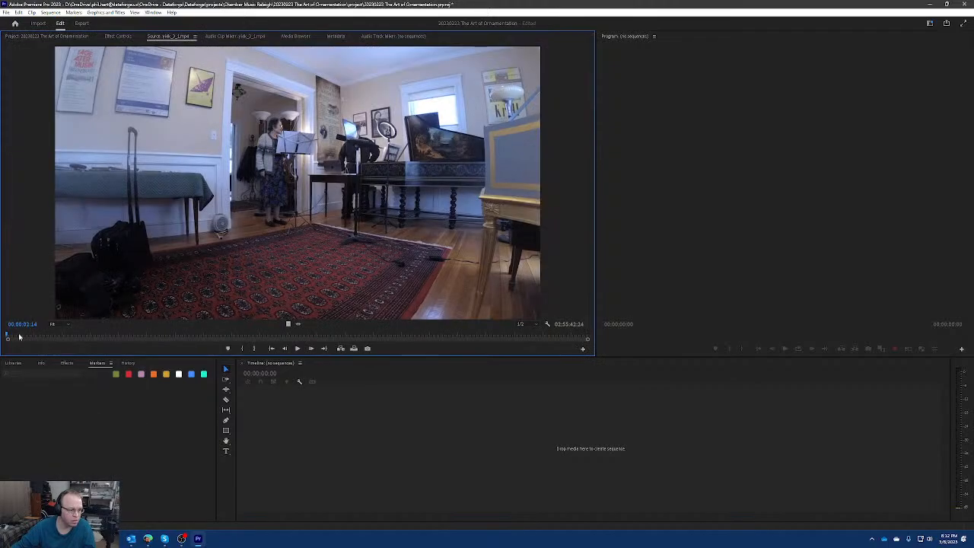
pyautogui.moveTo(20, 337)
pyautogui.mouseDown()
pyautogui.moveTo(487, 330)
pyautogui.moveTo(4, 333)
pyautogui.mouseUp()
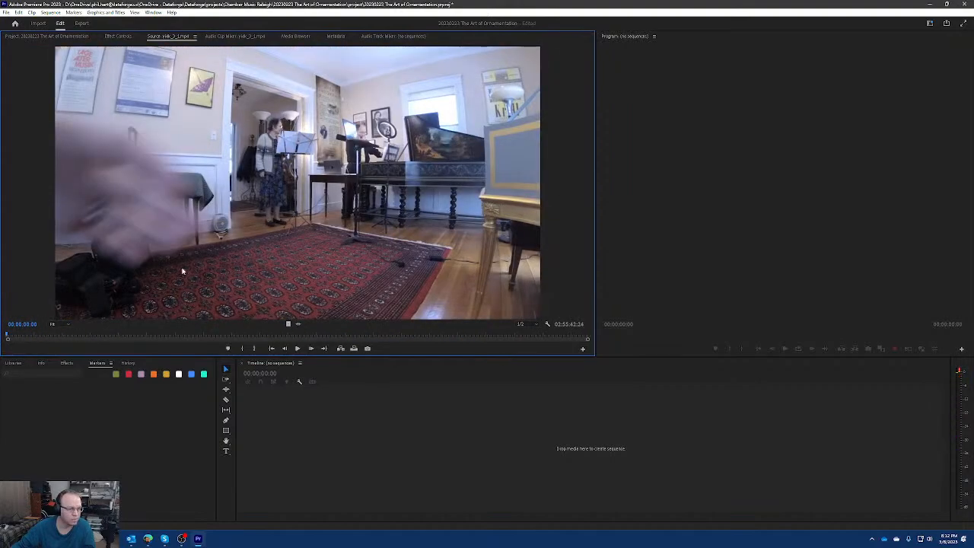
pyautogui.click(48, 36)
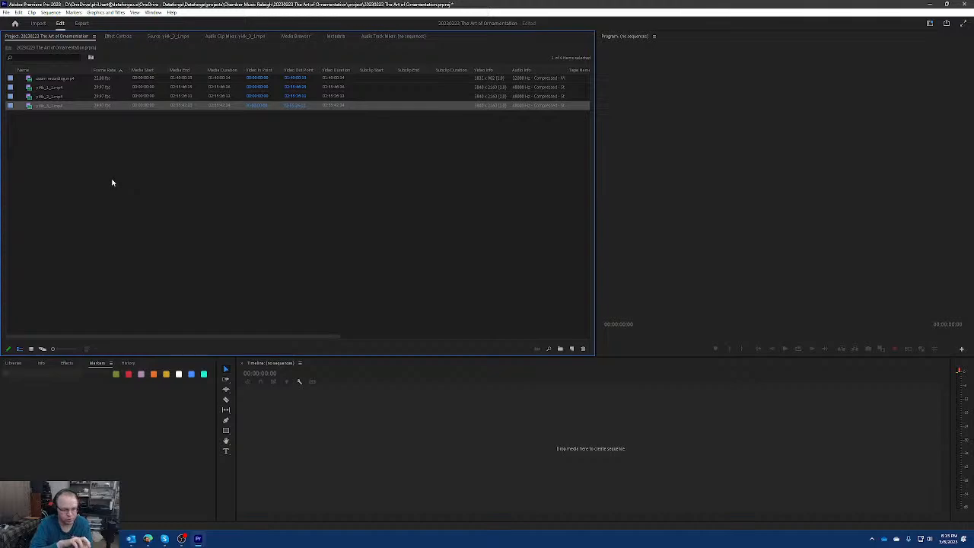
pyautogui.click(107, 181)
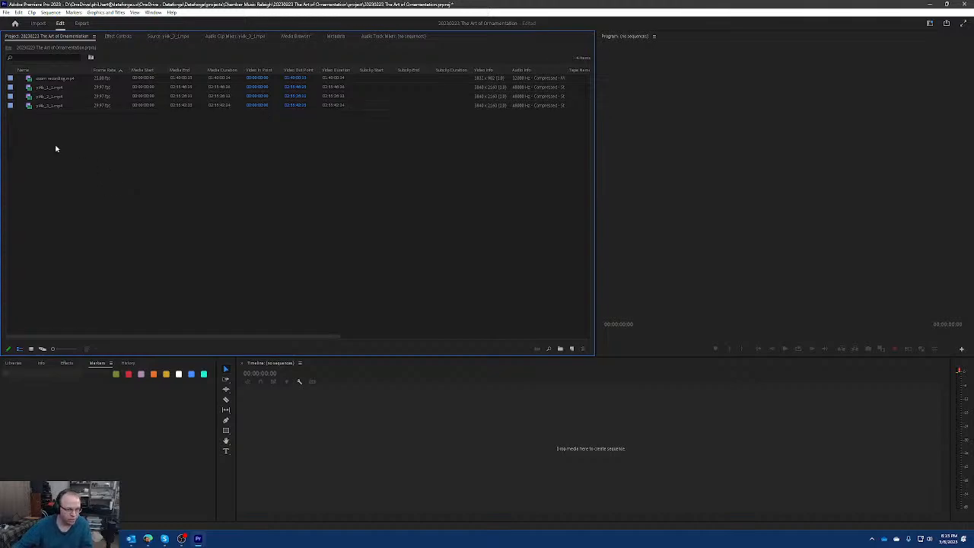
# Play yi4k_1_1.mp4 in a maximized Source Monitor up to the hand clap and mark its In point at 00:00:27:03.
pyautogui.click(55, 89)
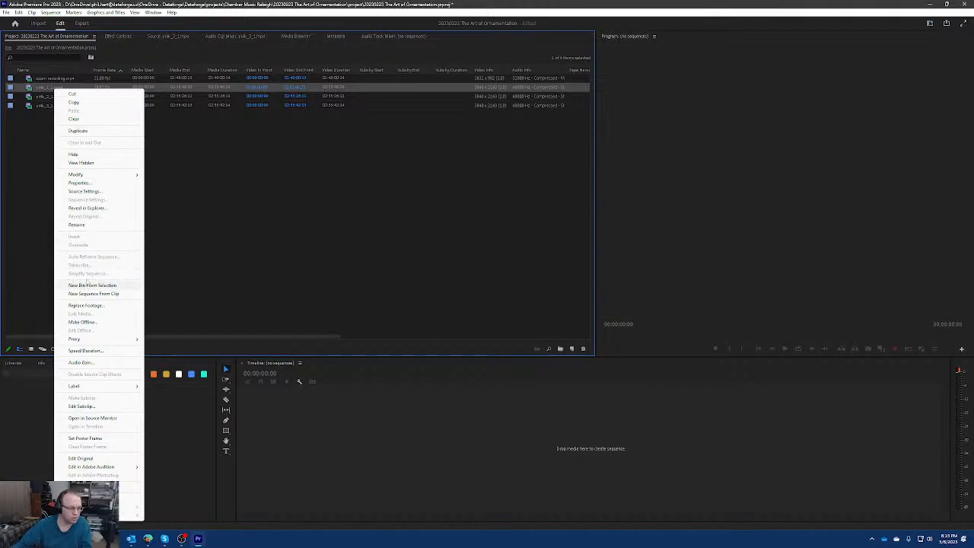
pyautogui.click(92, 418)
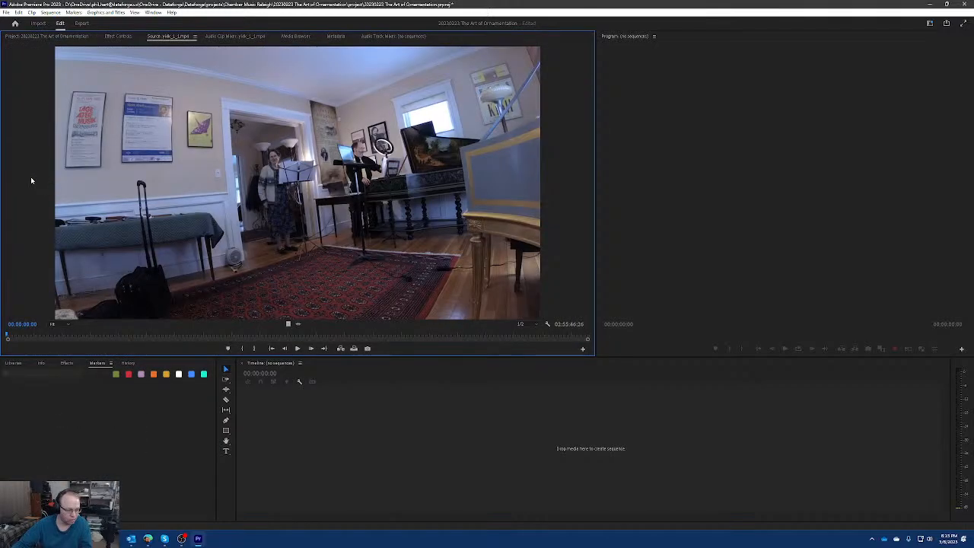
pyautogui.press('`')
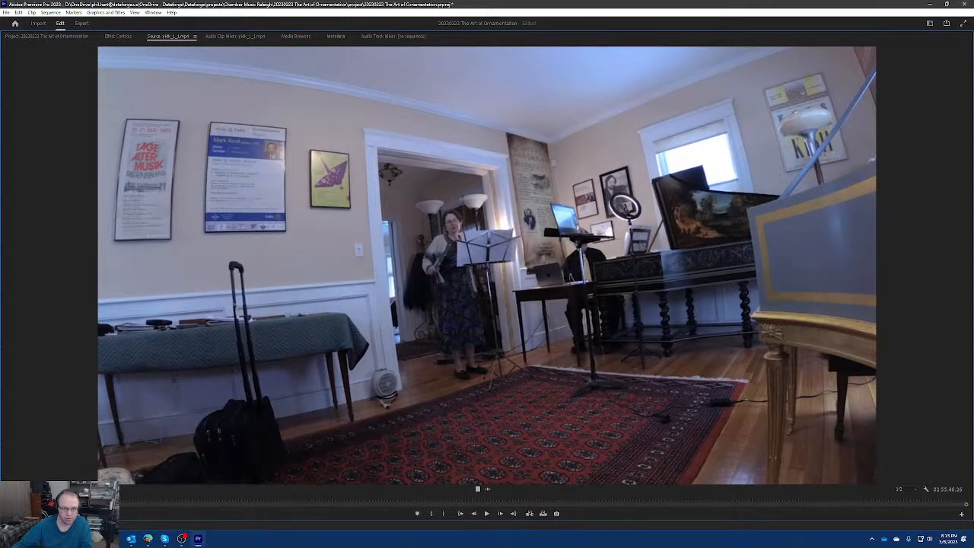
pyautogui.press('space')
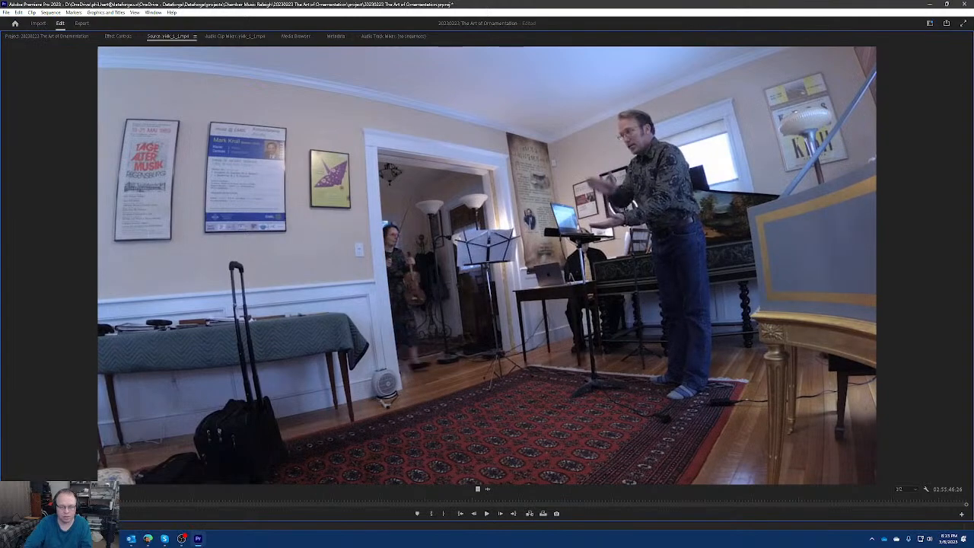
pyautogui.press('space')
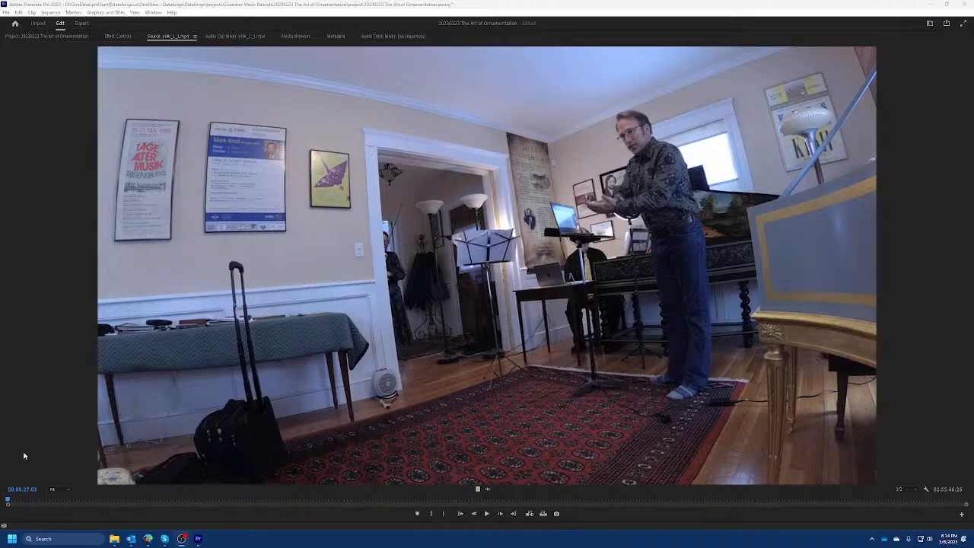
pyautogui.click(207, 5)
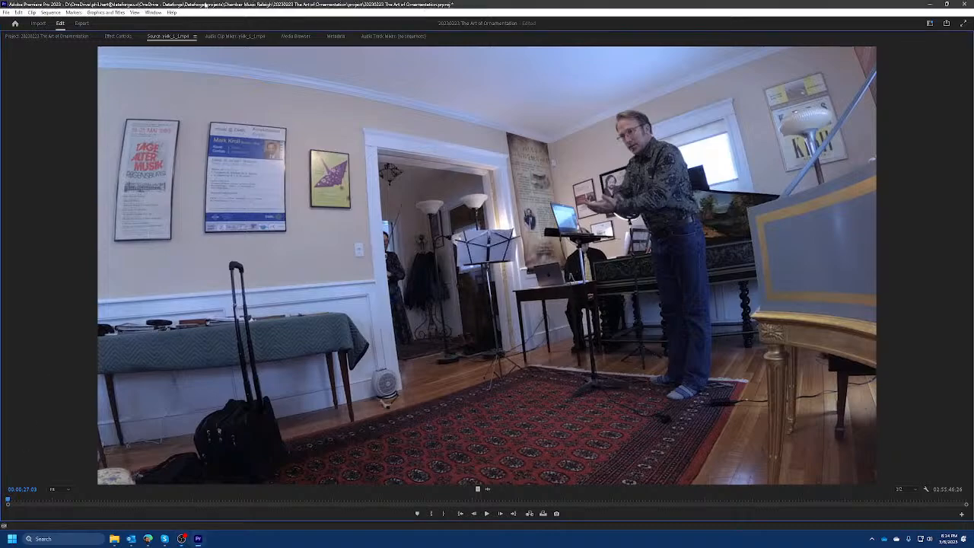
pyautogui.press('i')
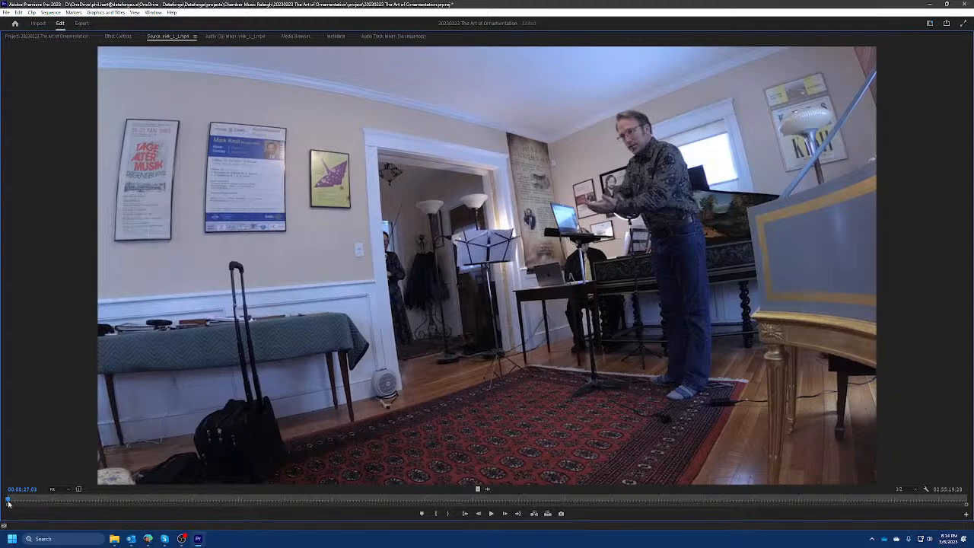
# Play yi4k_2_1.mp4 from its start up to the hand clap and mark its In point at 00:00:29:03.
pyautogui.click(60, 37)
pyautogui.click(56, 96)
pyautogui.rightClick(56, 96)
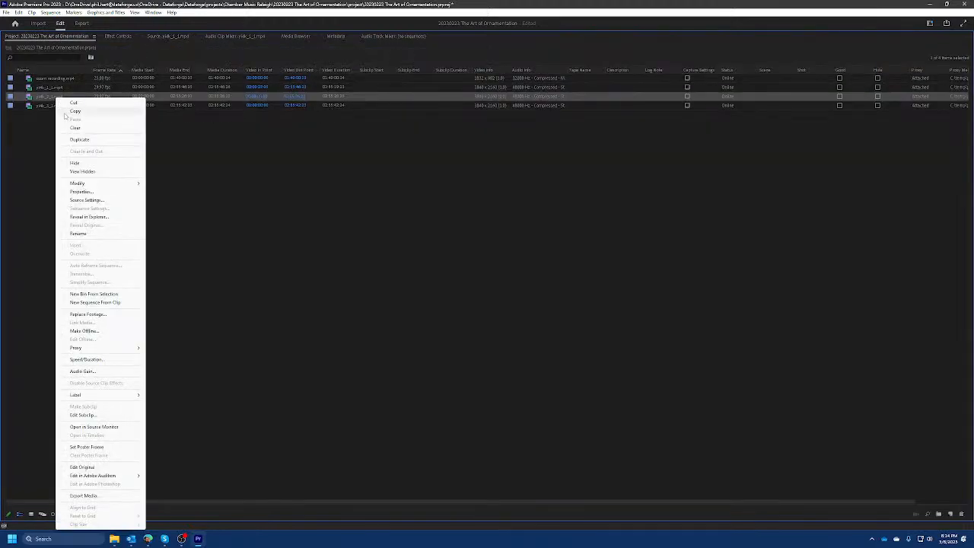
pyautogui.click(115, 428)
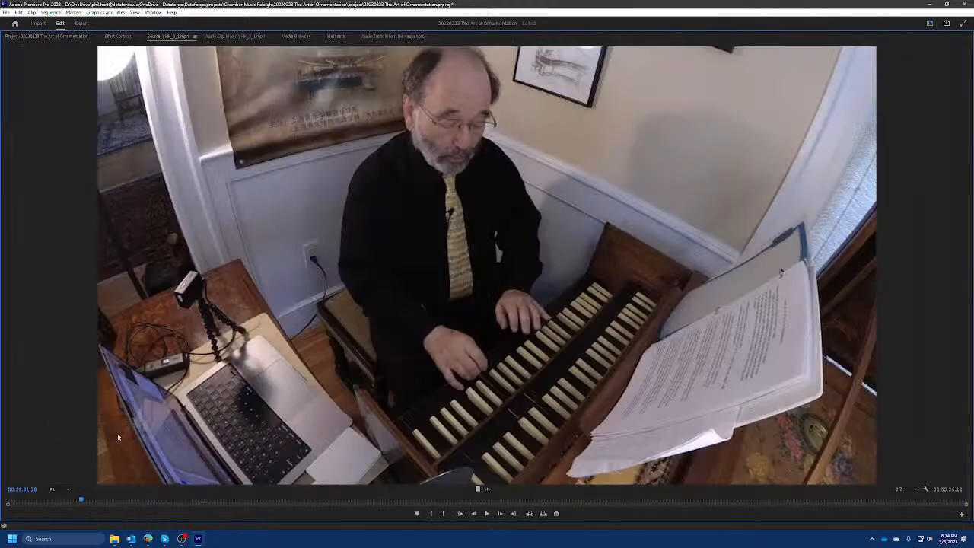
pyautogui.press('Home')
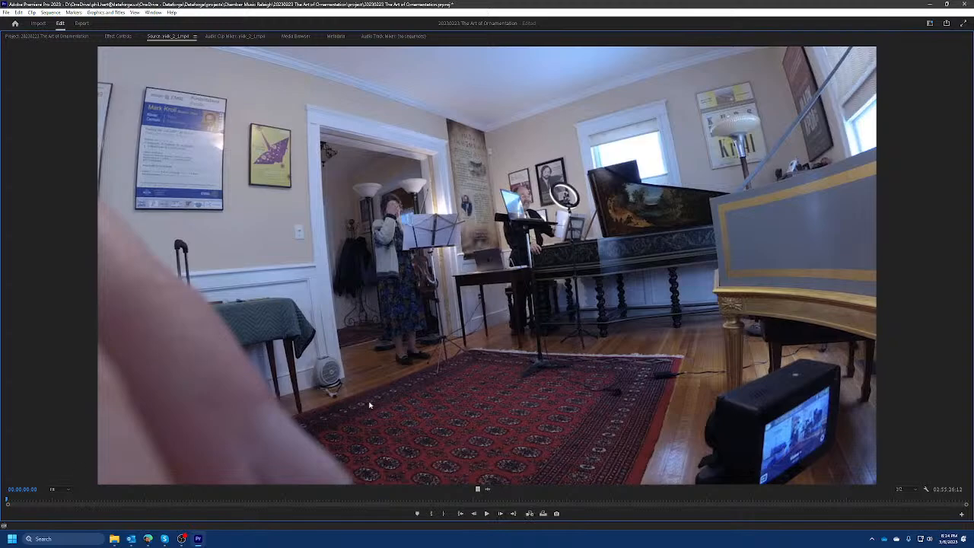
pyautogui.press('space')
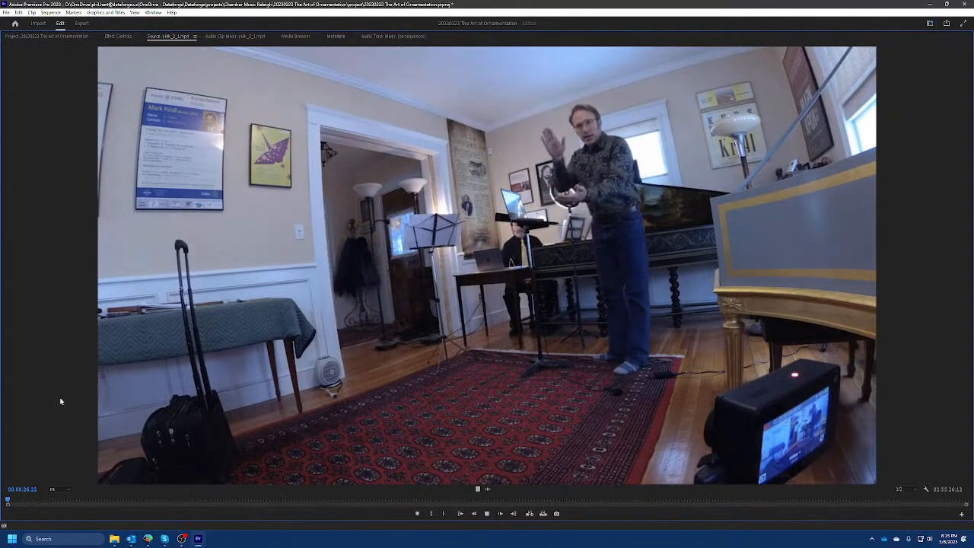
pyautogui.press('space')
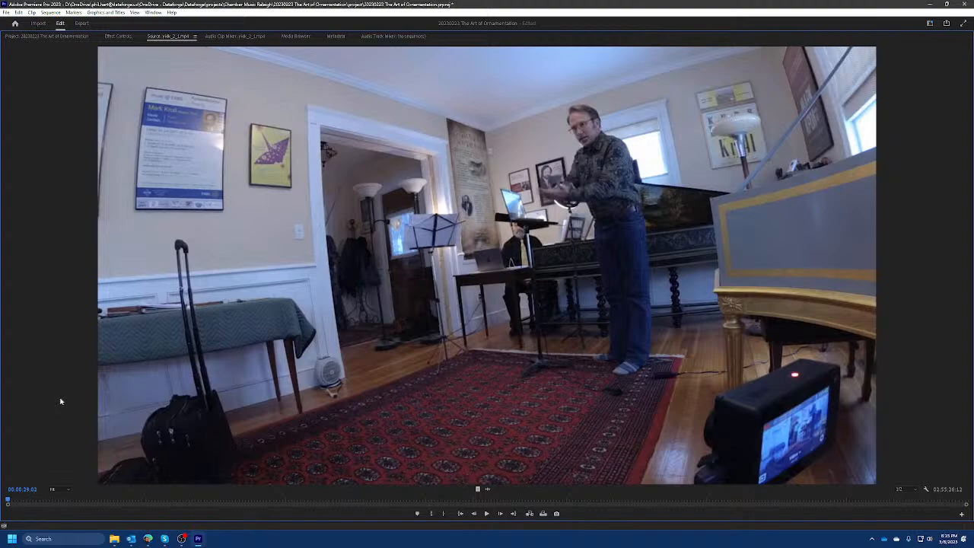
pyautogui.press('i')
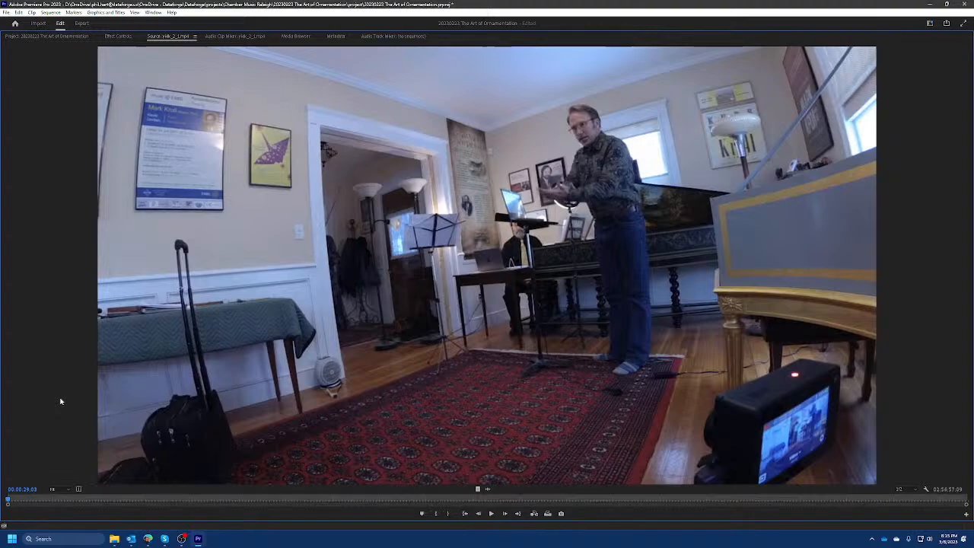
# Play yi4k_3_1.mp4 from its start up to the hand clap, mark its In point at 00:00:24:26, and restore the normal panel layout.
pyautogui.click(45, 36)
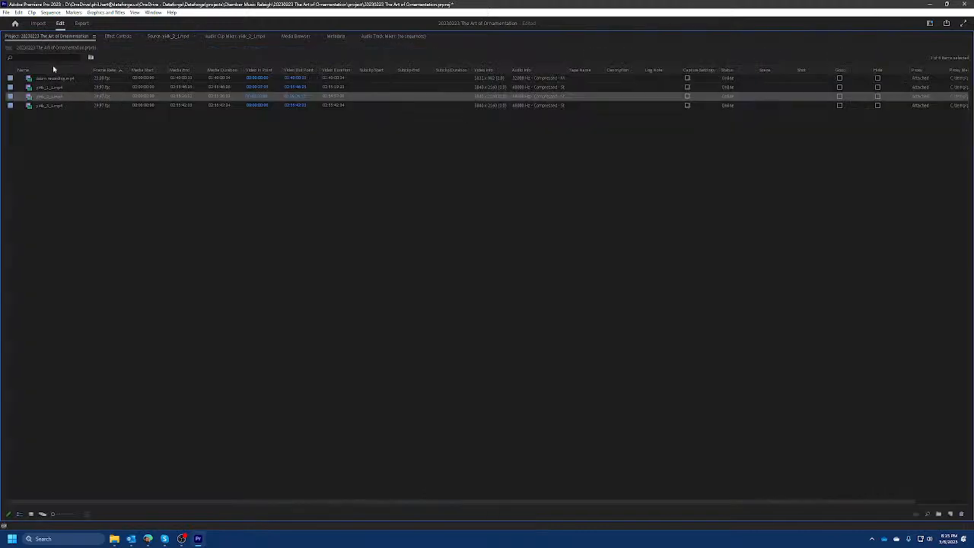
pyautogui.rightClick(52, 103)
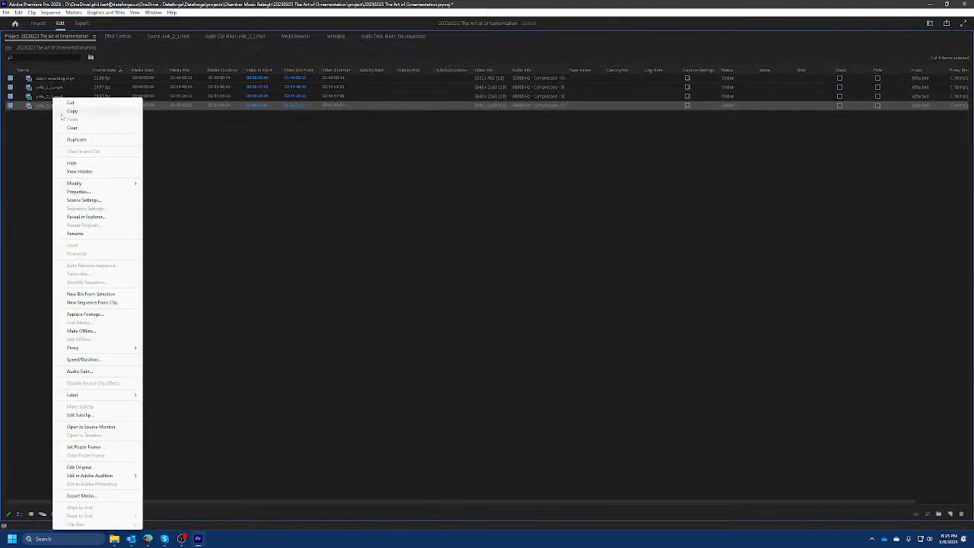
pyautogui.click(92, 426)
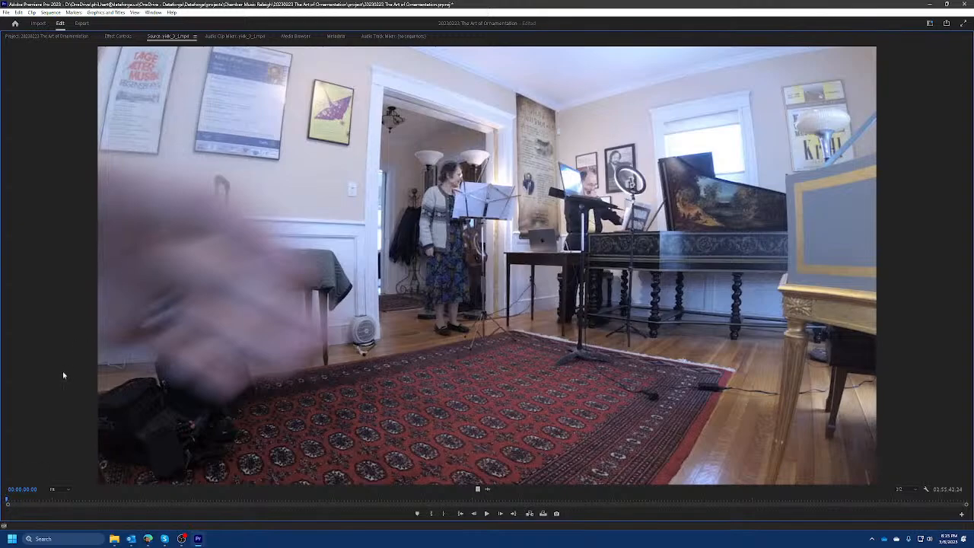
pyautogui.press('space')
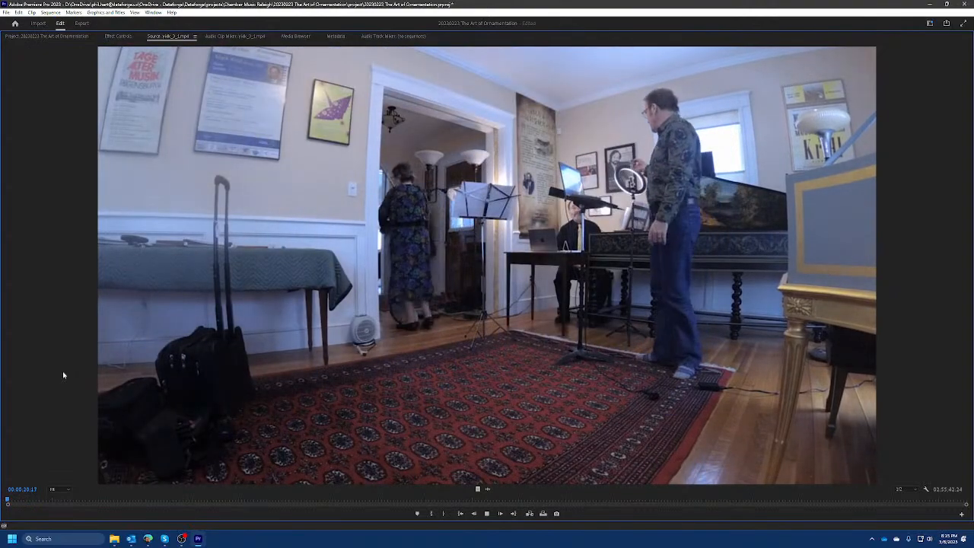
pyautogui.press('space')
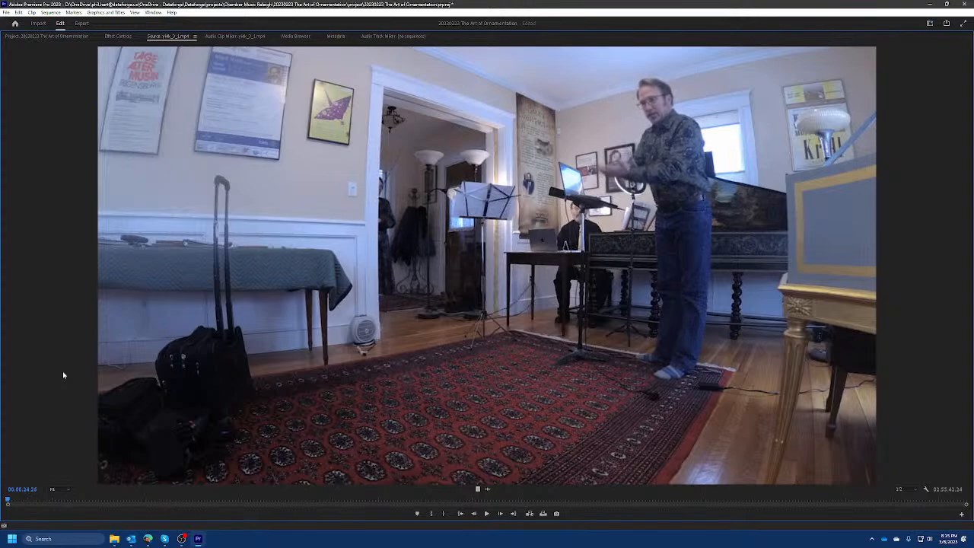
pyautogui.press('i')
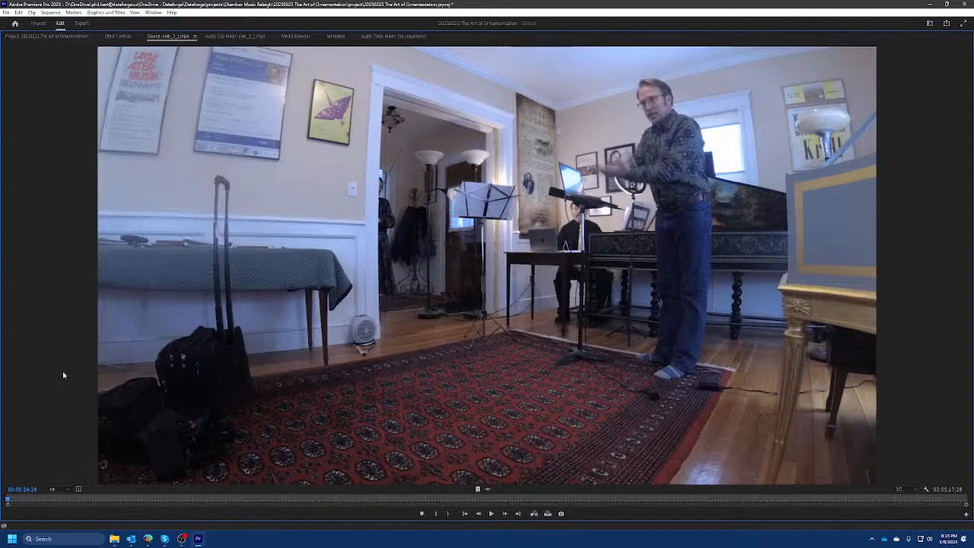
pyautogui.press('`')
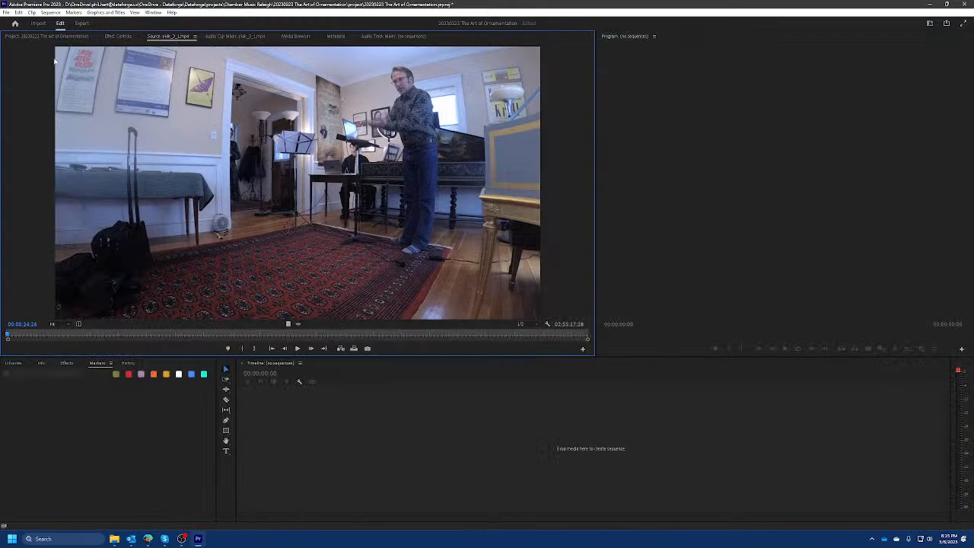
# Open zoom recording.mp4 in the Source Monitor, move to its first frame, and return to the project's clip list.
pyautogui.click(63, 36)
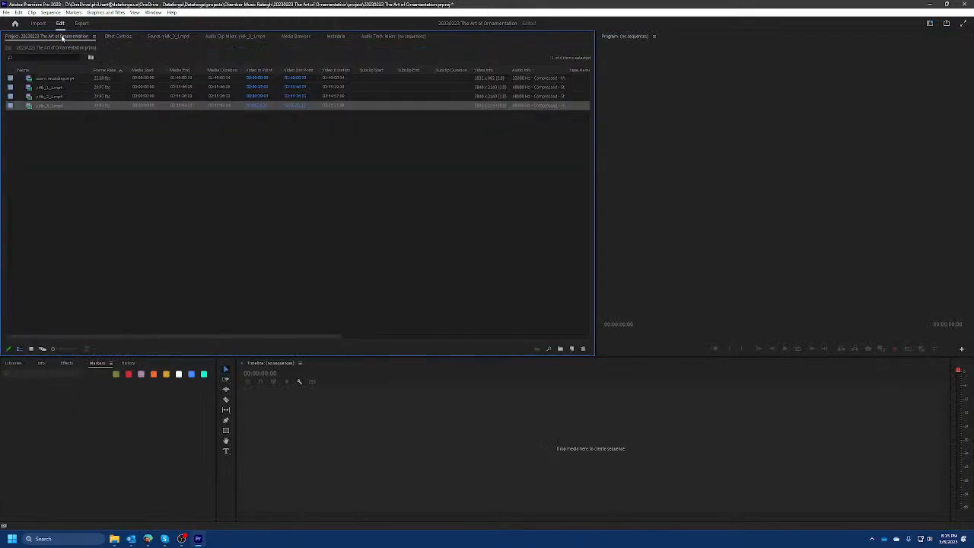
pyautogui.click(51, 79)
pyautogui.rightClick(52, 78)
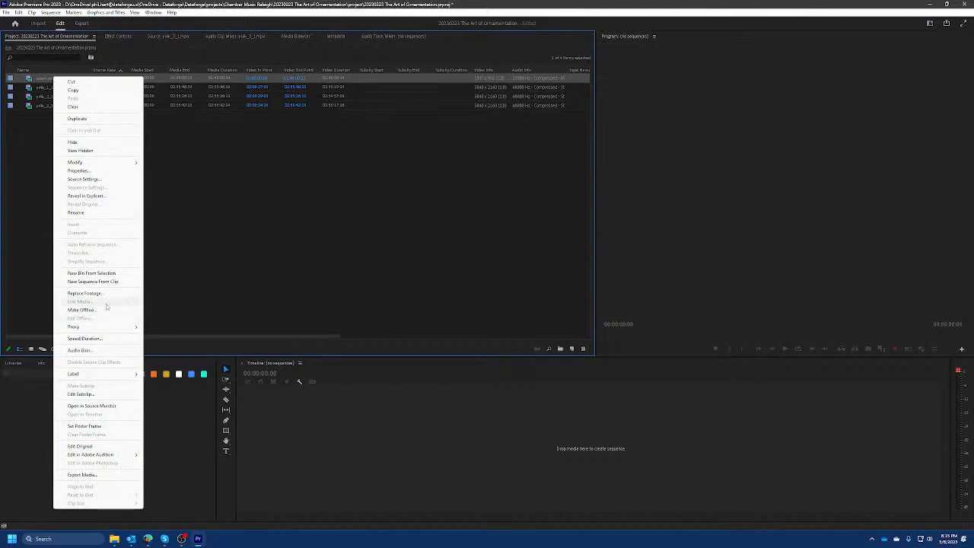
pyautogui.click(104, 406)
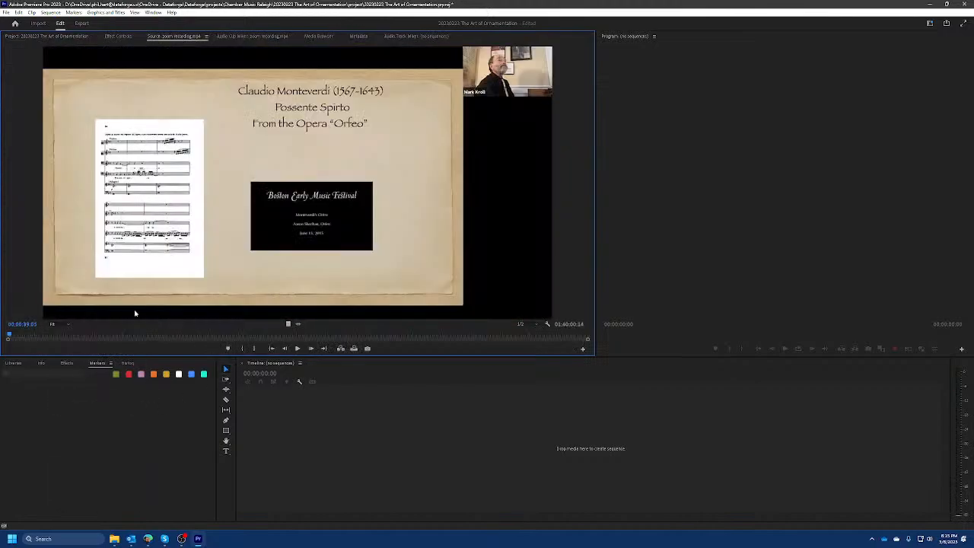
pyautogui.moveTo(10, 335)
pyautogui.mouseDown()
pyautogui.moveTo(522, 331)
pyautogui.moveTo(11, 342)
pyautogui.mouseUp()
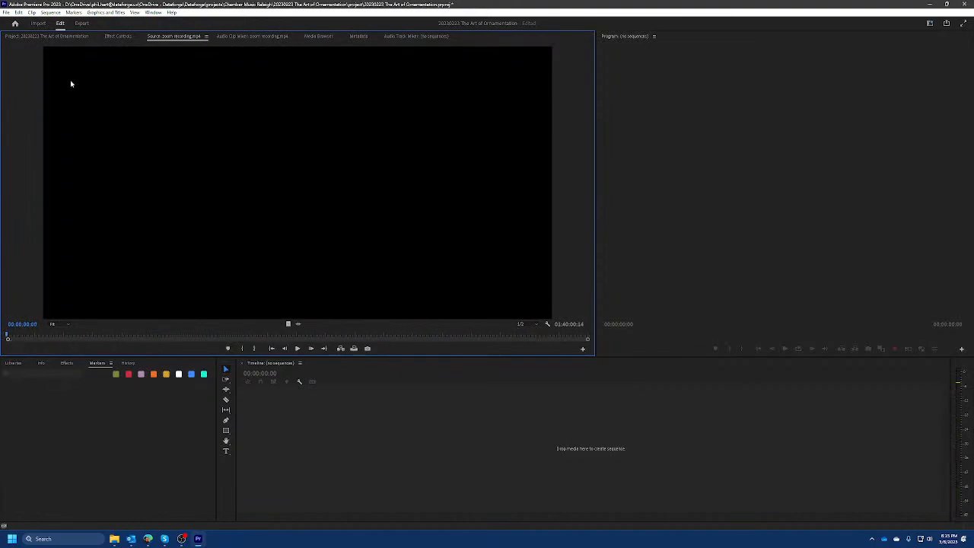
pyautogui.click(59, 38)
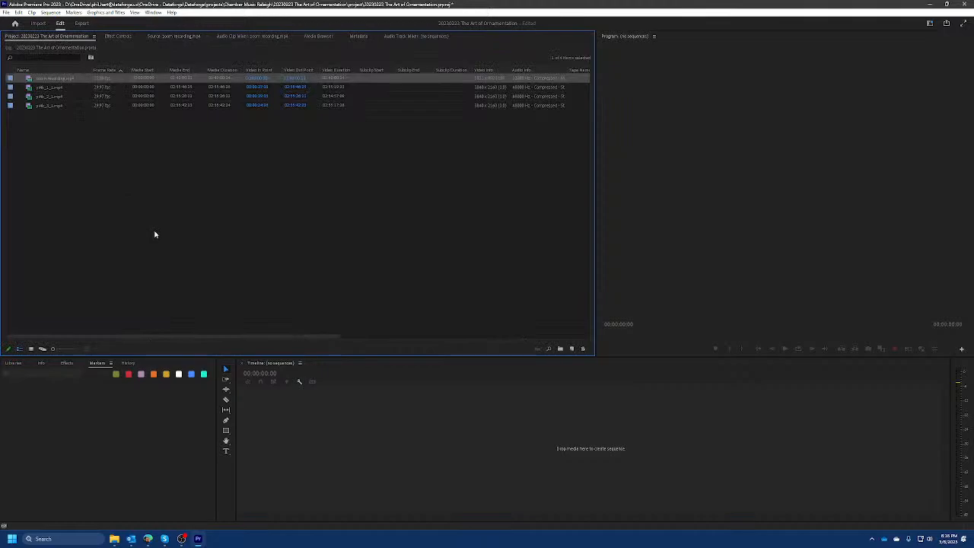
pyautogui.click(55, 87)
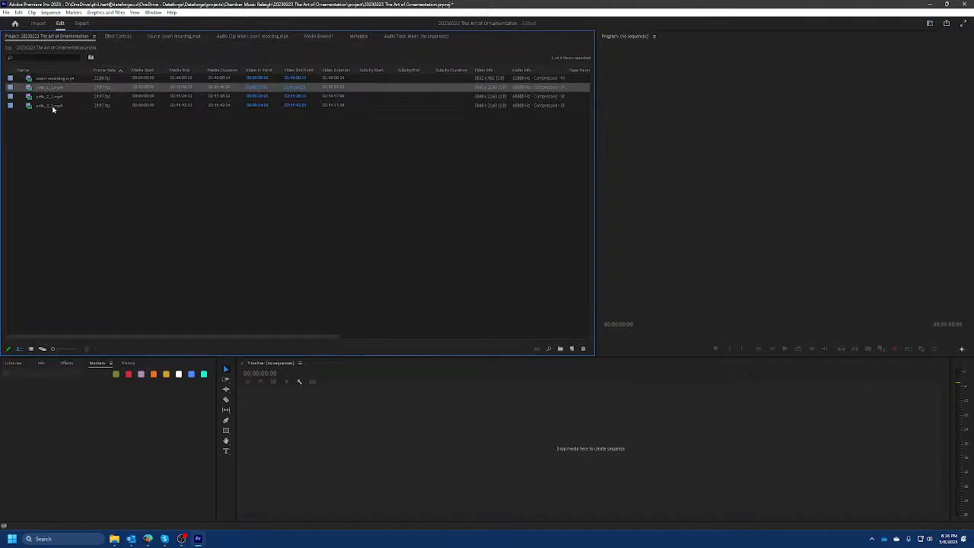
pyautogui.keyDown('shift'); pyautogui.click(53, 106); pyautogui.keyUp('shift')
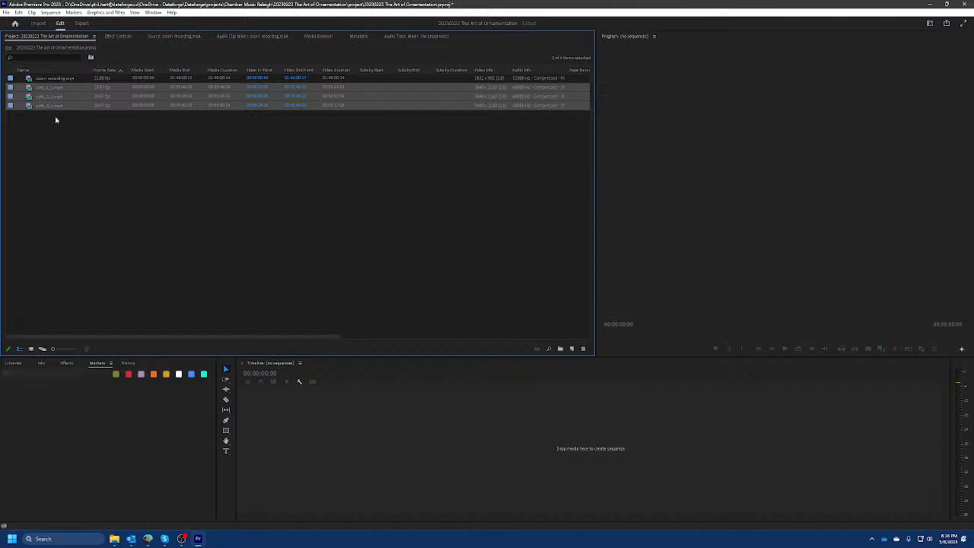
pyautogui.click(52, 88)
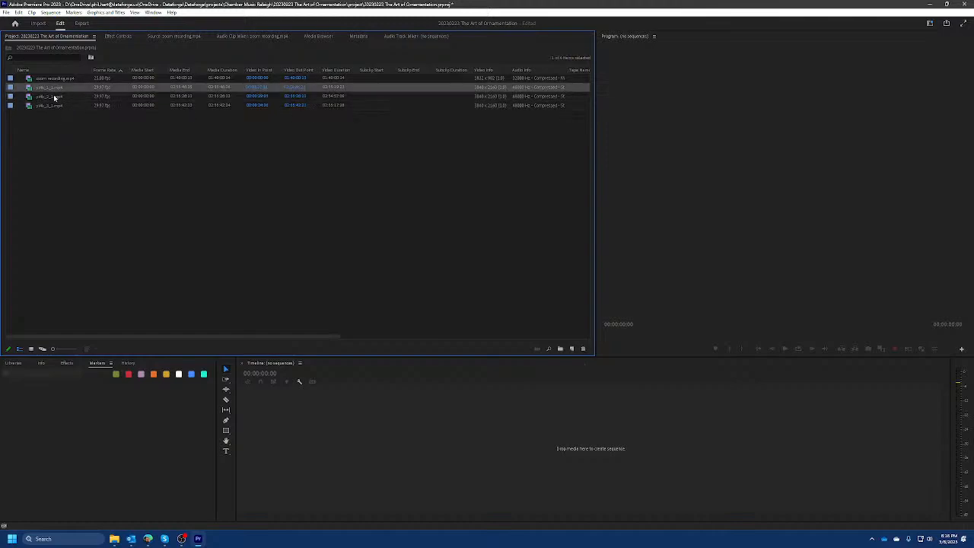
pyautogui.keyDown('shift'); pyautogui.click(55, 107); pyautogui.keyUp('shift')
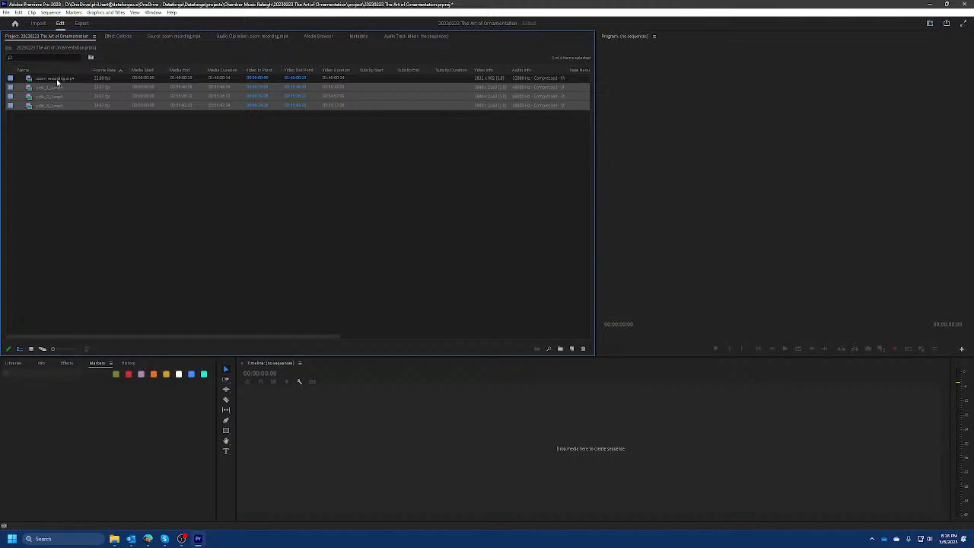
pyautogui.click(59, 79)
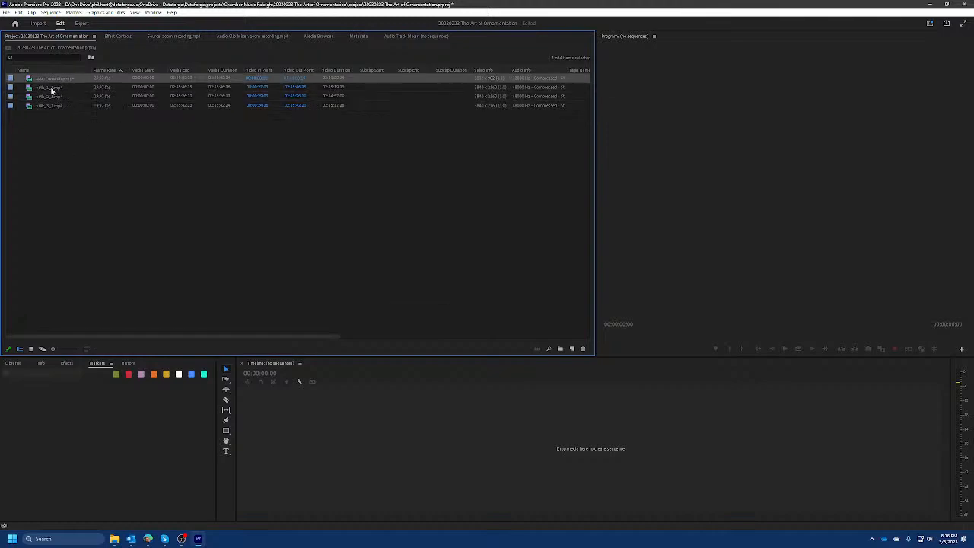
pyautogui.click(58, 89)
pyautogui.click(65, 78)
pyautogui.keyDown('shift'); pyautogui.click(60, 105); pyautogui.keyUp('shift')
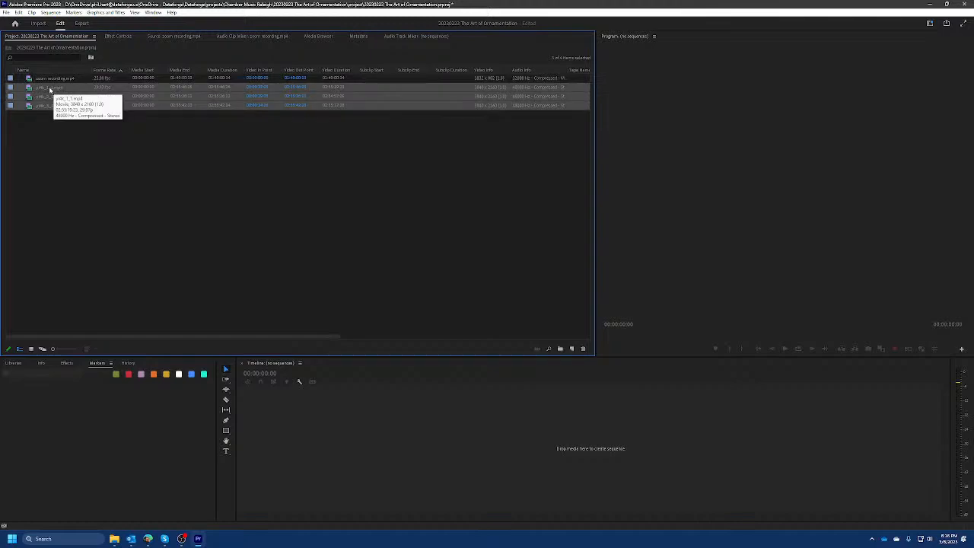
pyautogui.click(72, 174)
pyautogui.click(53, 90)
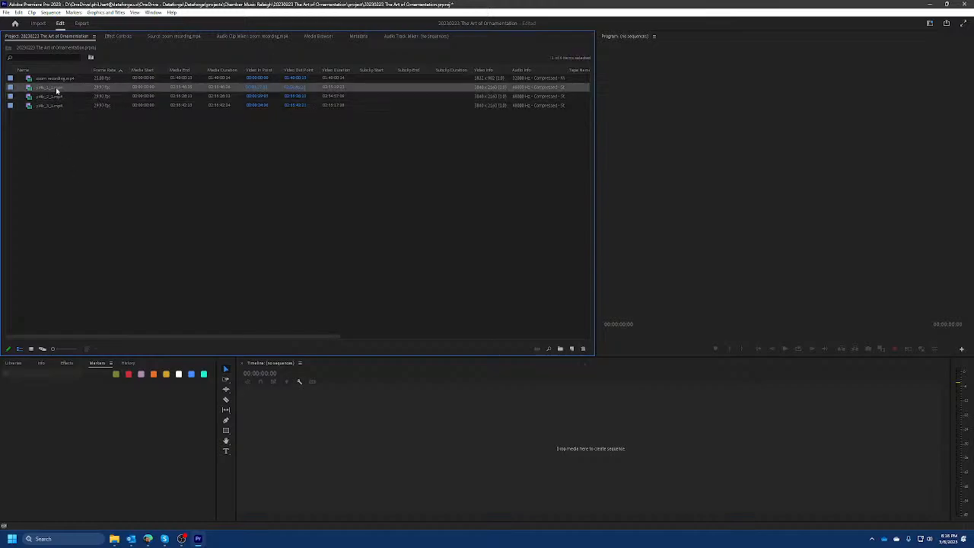
pyautogui.click(57, 91)
pyautogui.click(55, 99)
pyautogui.click(55, 105)
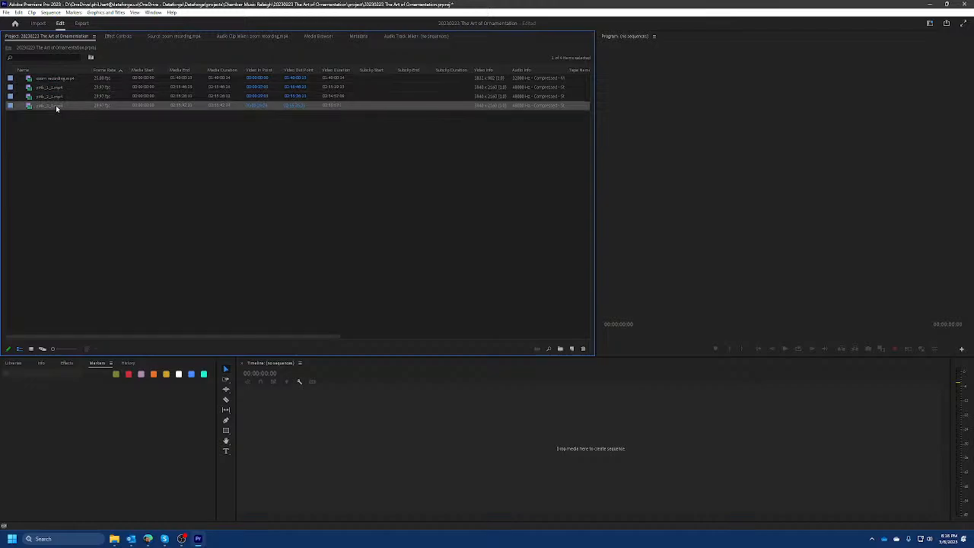
pyautogui.click(55, 89)
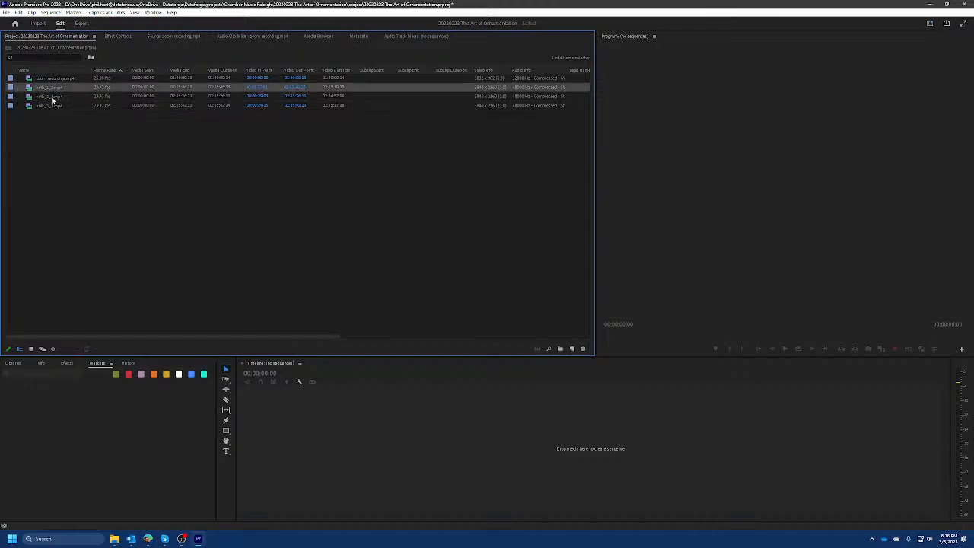
pyautogui.click(53, 99)
pyautogui.click(56, 106)
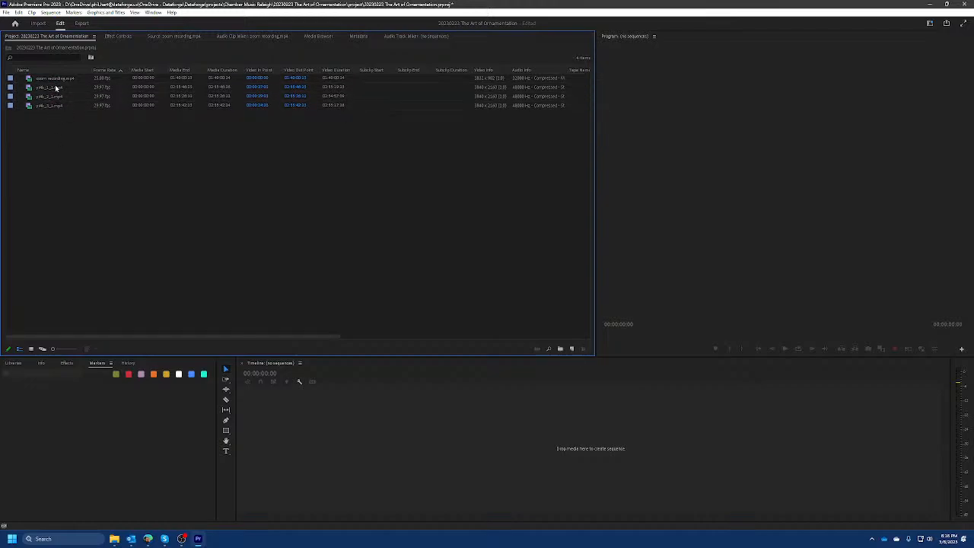
# Create a multi-camera source sequence from the three yi4k clips, starting with yi4k_1_1.mp4, synchronized by In Points with Camera 1 audio.
pyautogui.click(55, 88)
pyautogui.keyDown('shift'); pyautogui.click(53, 105); pyautogui.keyUp('shift')
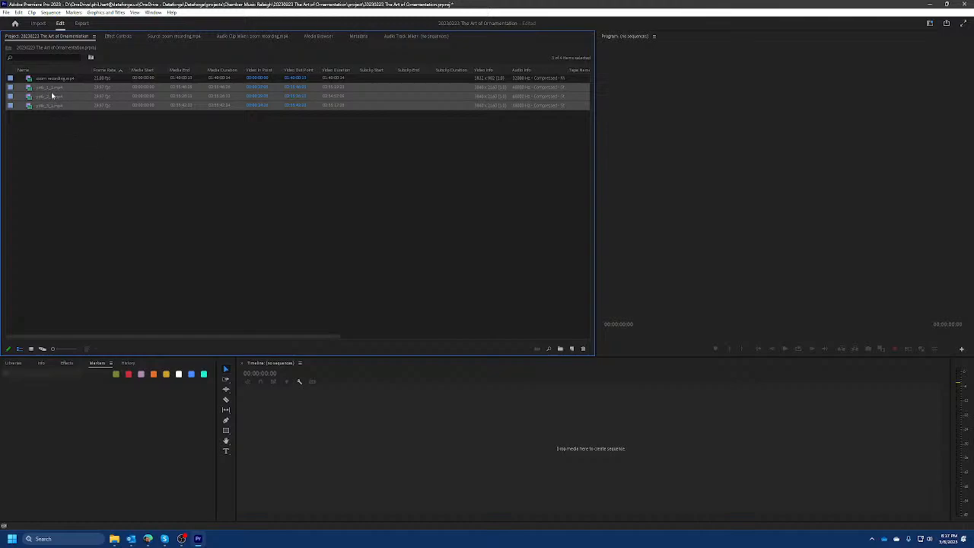
pyautogui.rightClick(51, 89)
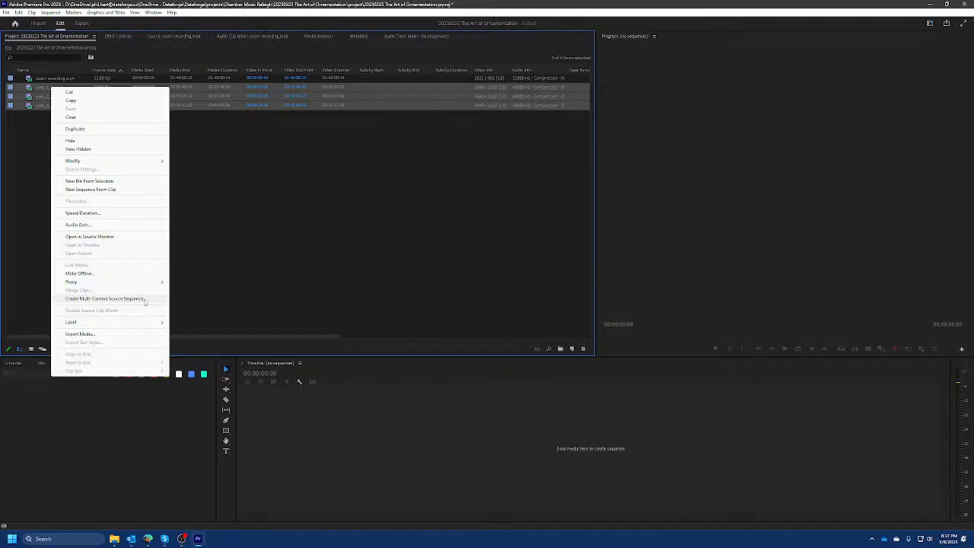
pyautogui.click(144, 299)
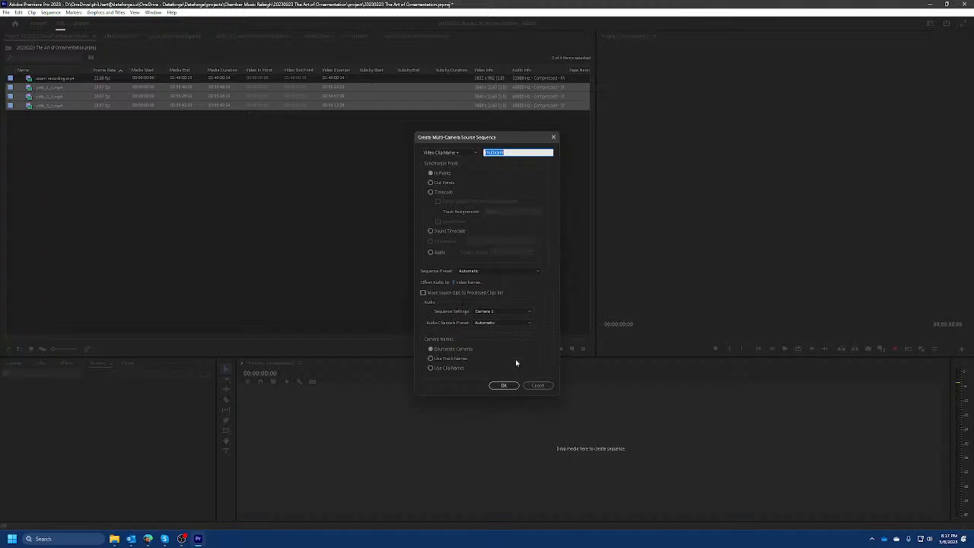
pyautogui.click(503, 386)
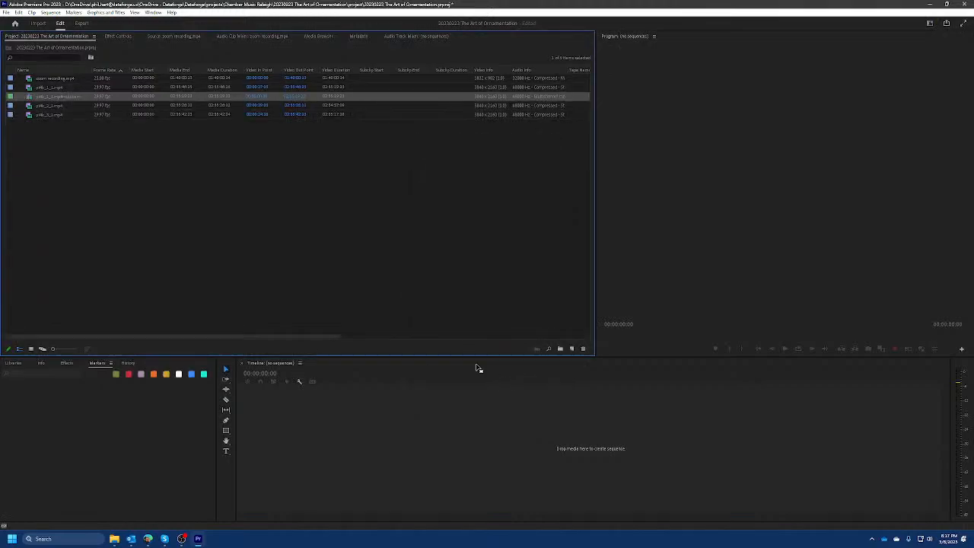
# Rename the new multi-camera sequence to multicam by removing the clip name from its title.
pyautogui.click(49, 101)
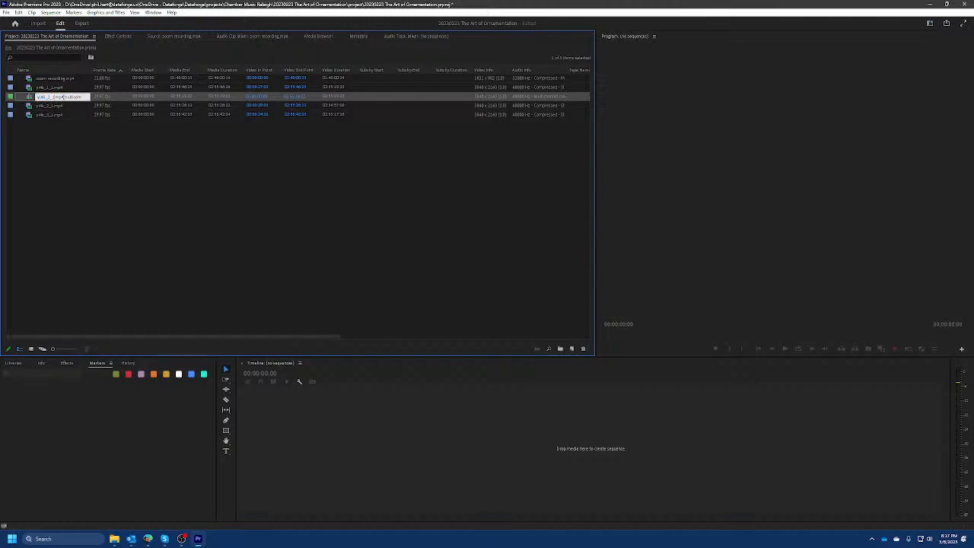
pyautogui.click(58, 142)
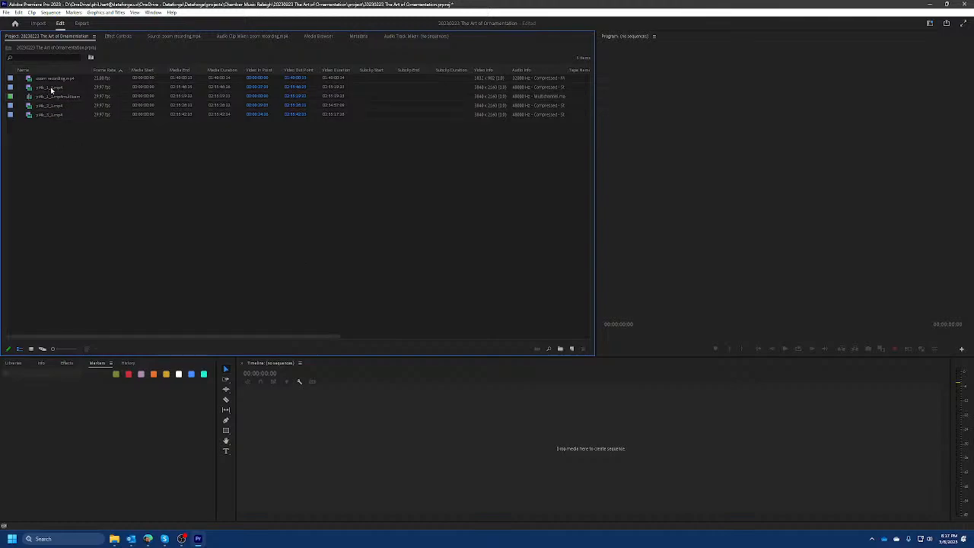
pyautogui.click(61, 96)
pyautogui.click(61, 98)
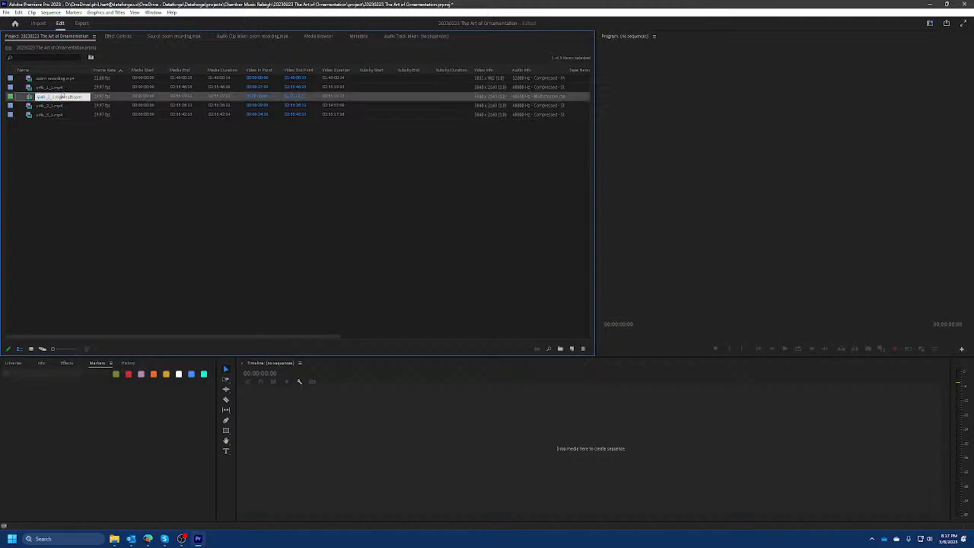
pyautogui.moveTo(49, 97); pyautogui.dragTo(34, 103)
pyautogui.press('Delete')
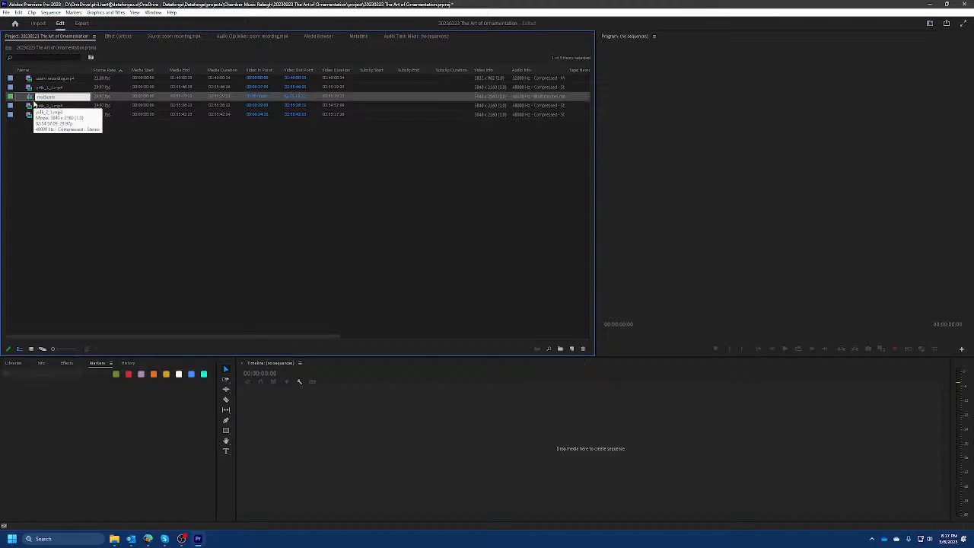
pyautogui.click(95, 163)
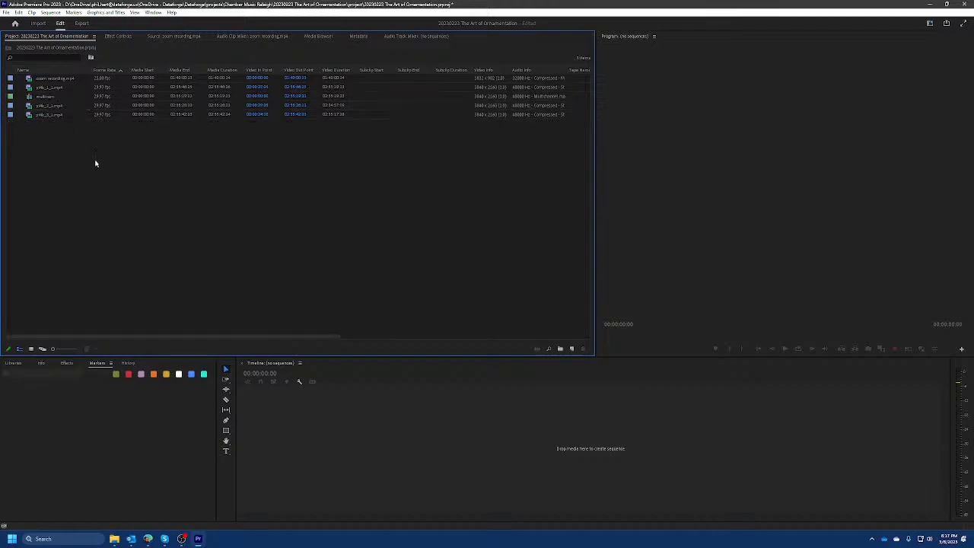
# Open the multicam sequence in the timeline, save the project, and place the playhead at the sequence start.
pyautogui.rightClick(43, 97)
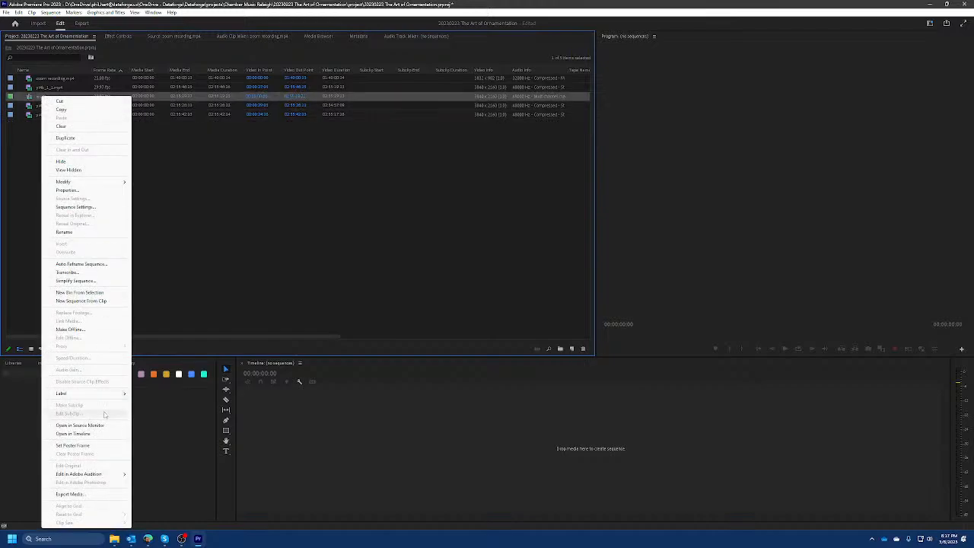
pyautogui.click(73, 434)
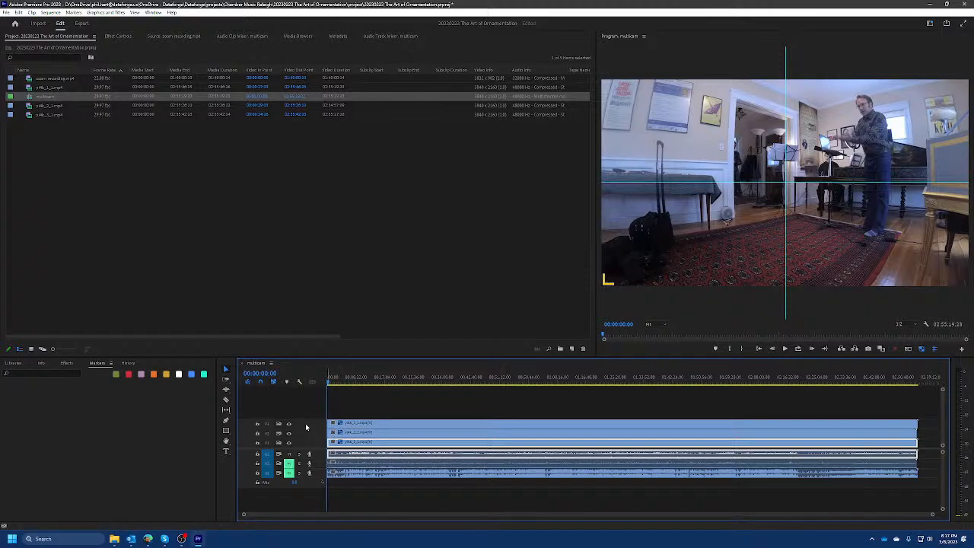
pyautogui.hotkey('ctrl', 's')
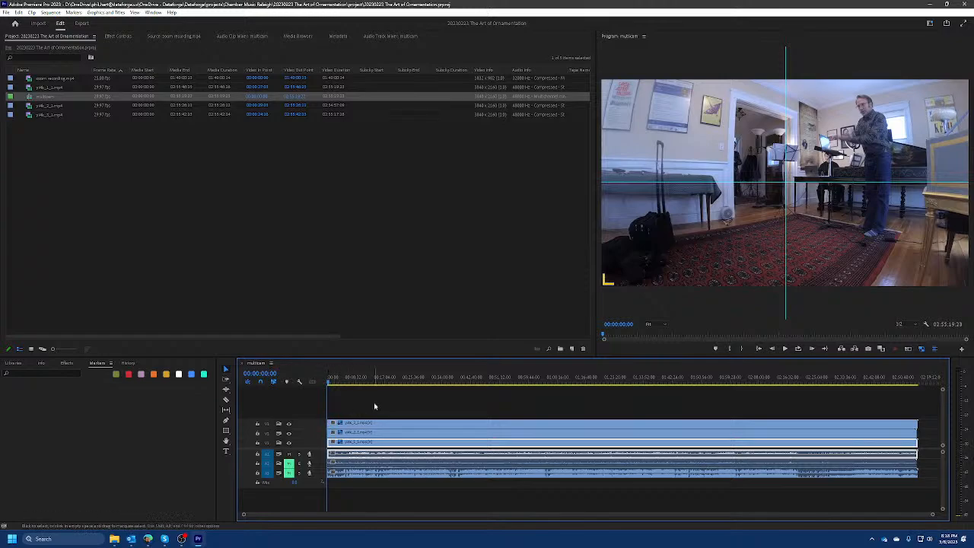
pyautogui.click(408, 382)
pyautogui.press('Home')
# Compare the camera angles at the sequence start by hiding V3, V2 and V1 in turn, checking the V2 clip's source, and restoring all tracks.
pyautogui.click(289, 428)
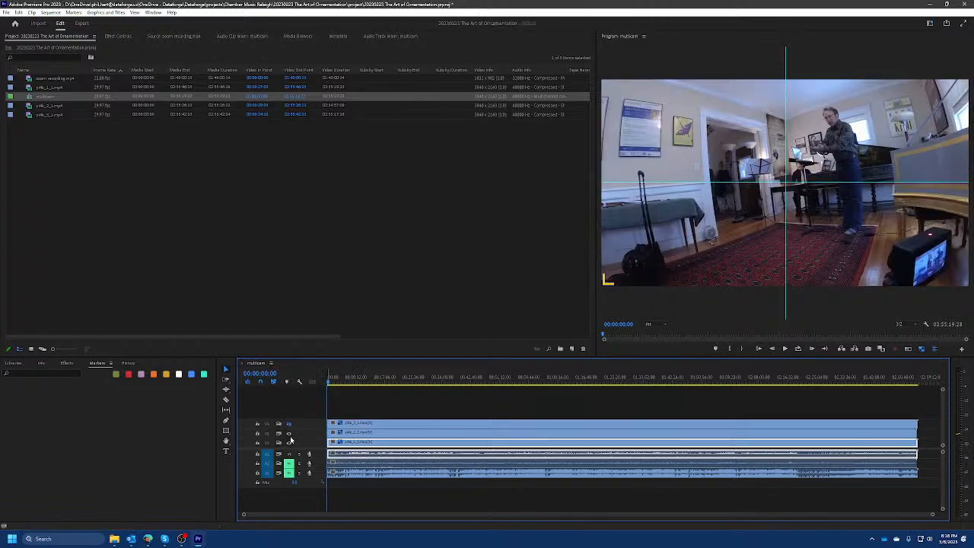
pyautogui.doubleClick(367, 434)
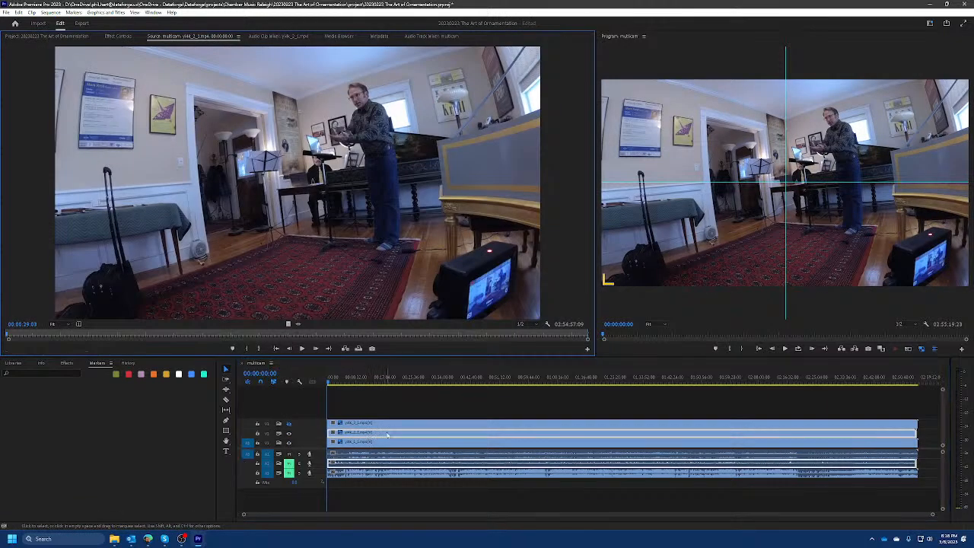
pyautogui.click(289, 435)
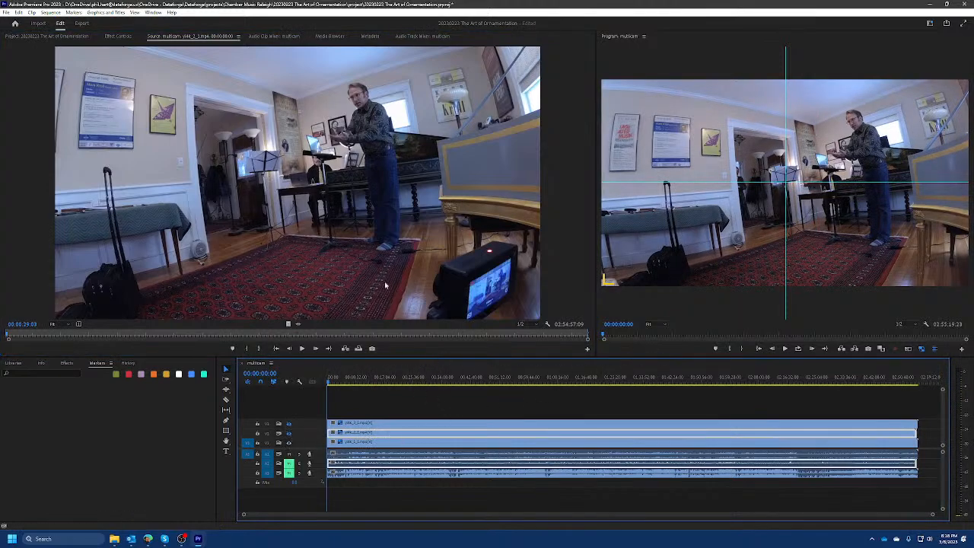
pyautogui.click(81, 37)
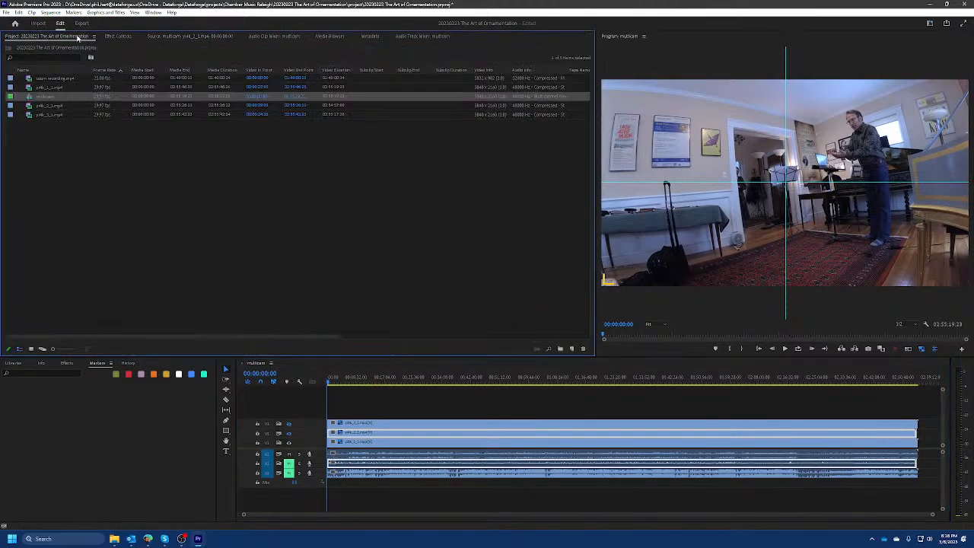
pyautogui.click(371, 442)
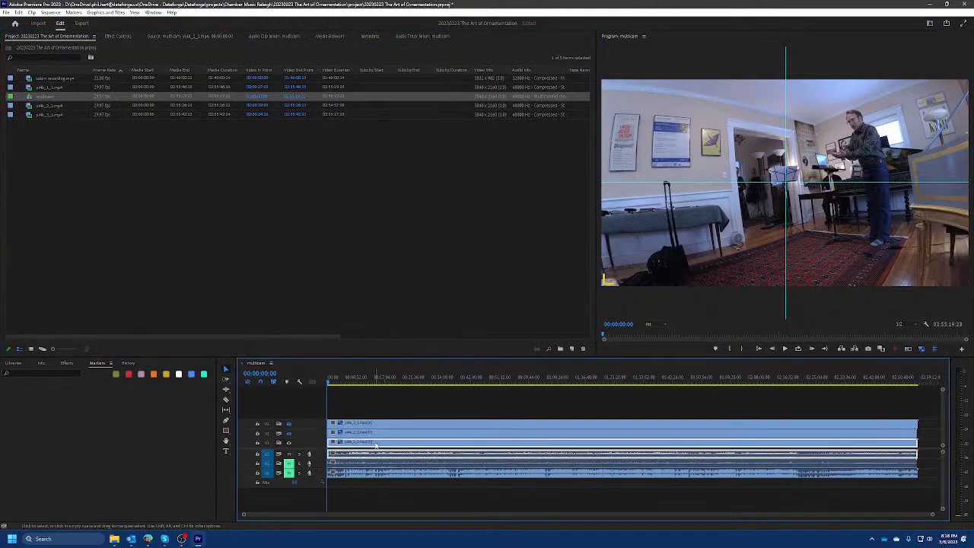
pyautogui.click(288, 443)
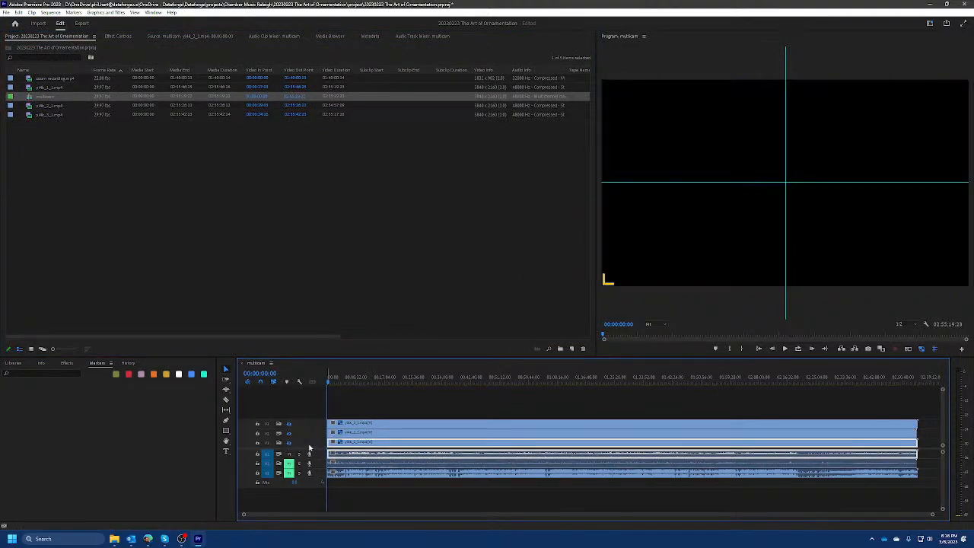
pyautogui.click(289, 444)
pyautogui.click(289, 433)
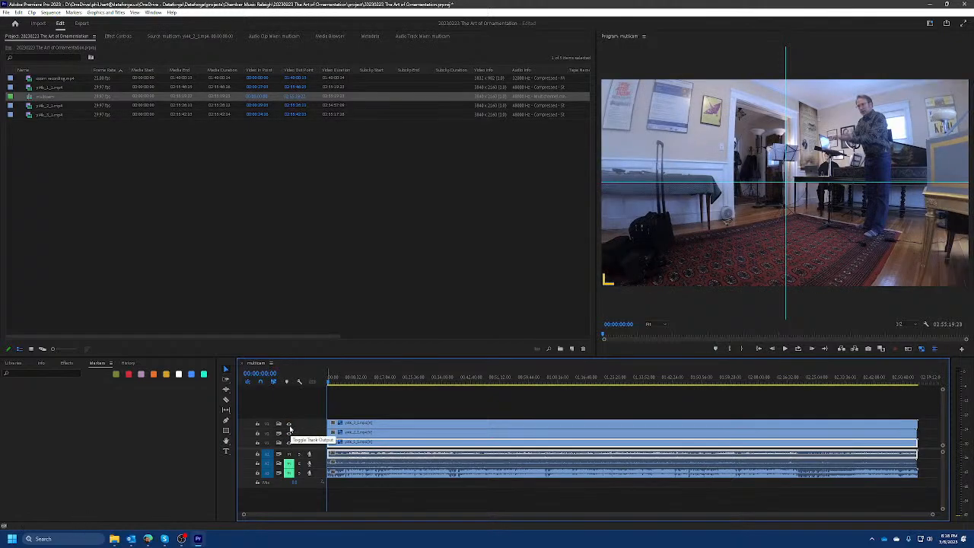
# Recheck that the hand clap matches across all cameras by switching the video track outputs off and on, ending with all three enabled.
pyautogui.click(289, 426)
pyautogui.click(289, 435)
pyautogui.click(290, 444)
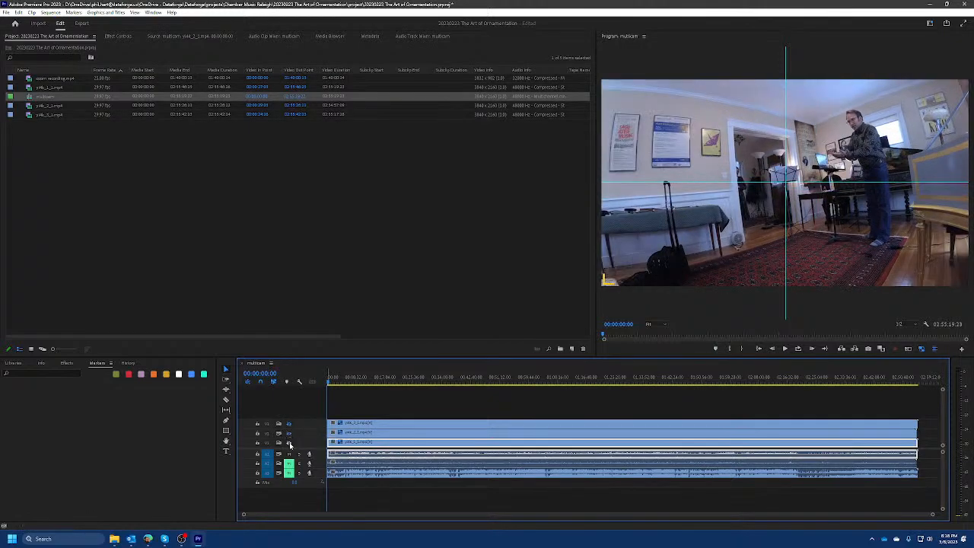
pyautogui.click(288, 444)
pyautogui.click(289, 433)
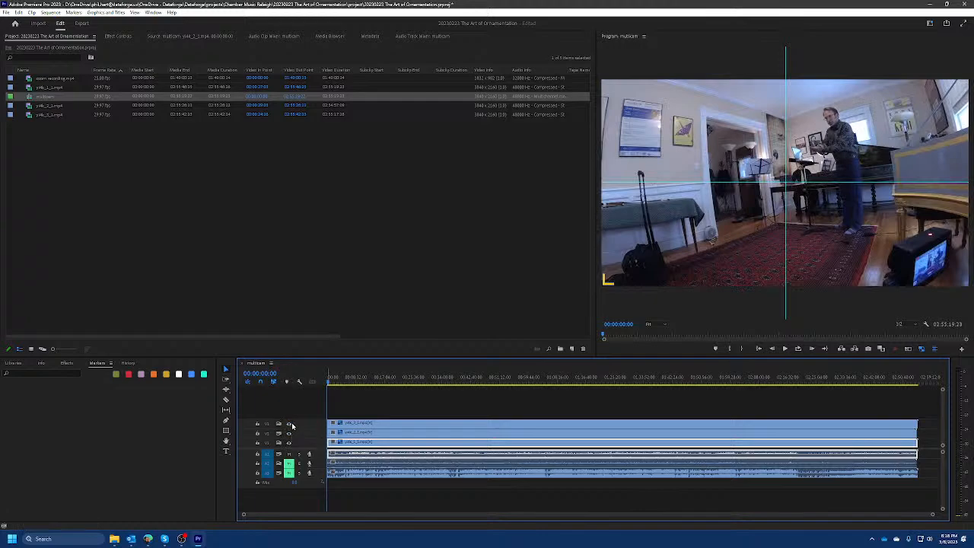
pyautogui.click(290, 424)
pyautogui.click(290, 424)
pyautogui.click(290, 433)
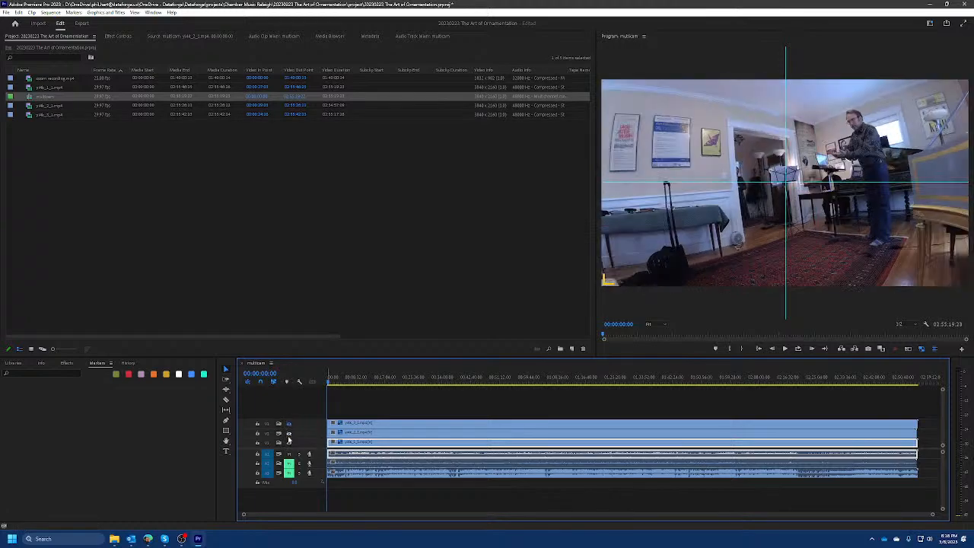
pyautogui.click(288, 444)
pyautogui.click(289, 444)
pyautogui.click(289, 433)
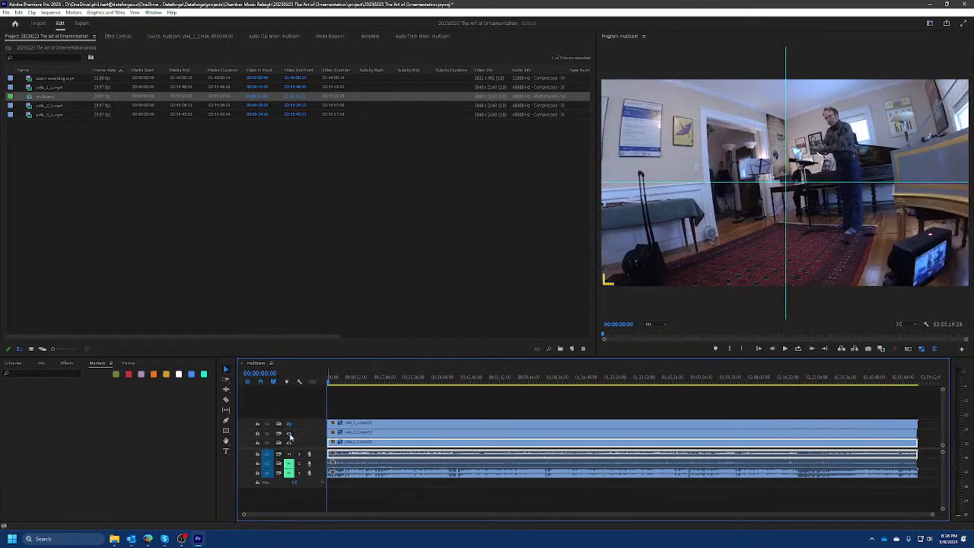
pyautogui.click(289, 424)
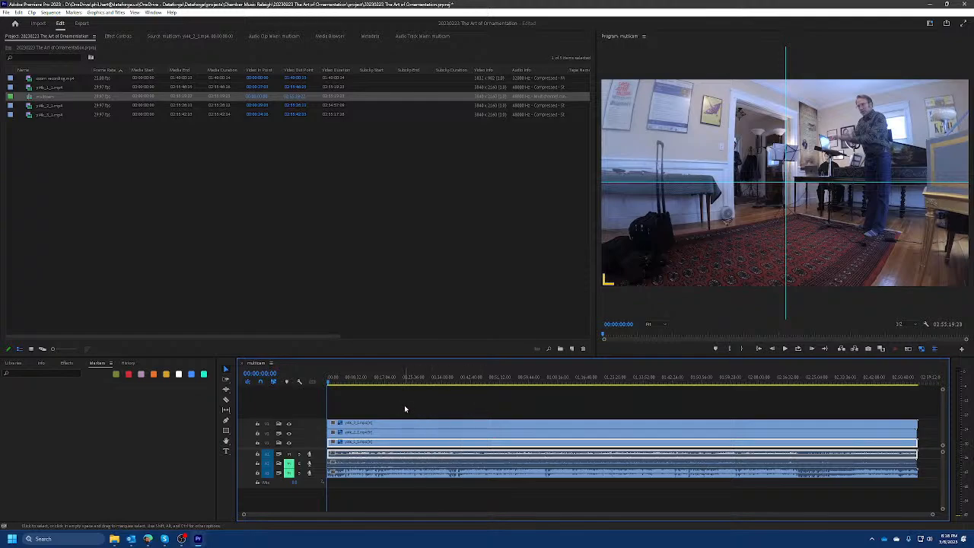
# Shift all clips later to start at 00:34:30:27 and extend the V3 clip's start back to its first frame.
pyautogui.moveTo(373, 430); pyautogui.dragTo(490, 431)
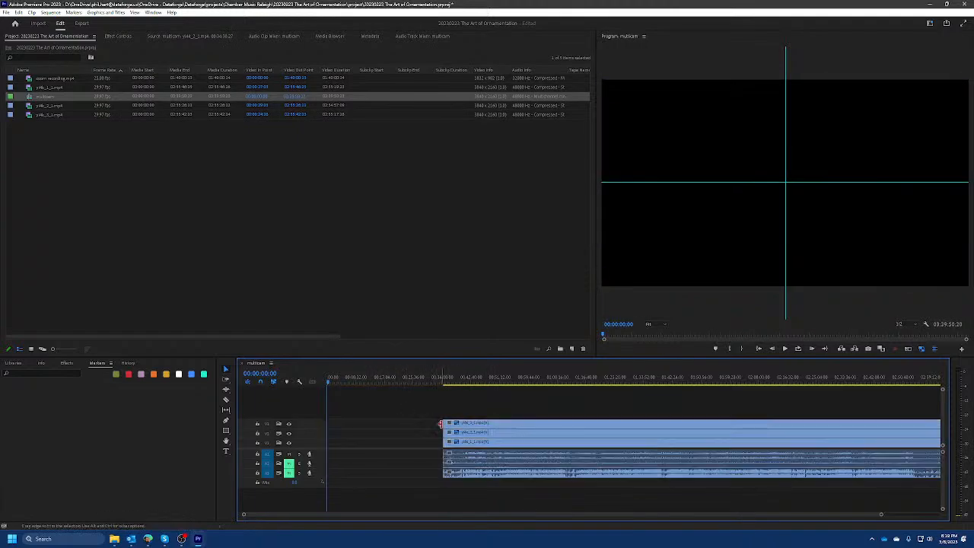
pyautogui.moveTo(440, 424); pyautogui.dragTo(398, 427)
pyautogui.scroll(6, 421, 429)
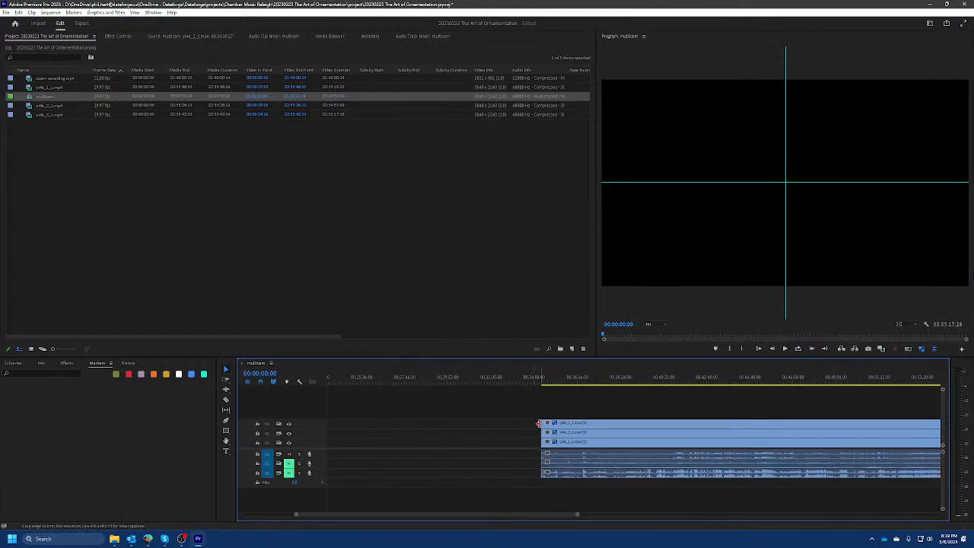
pyautogui.moveTo(538, 423); pyautogui.dragTo(488, 428)
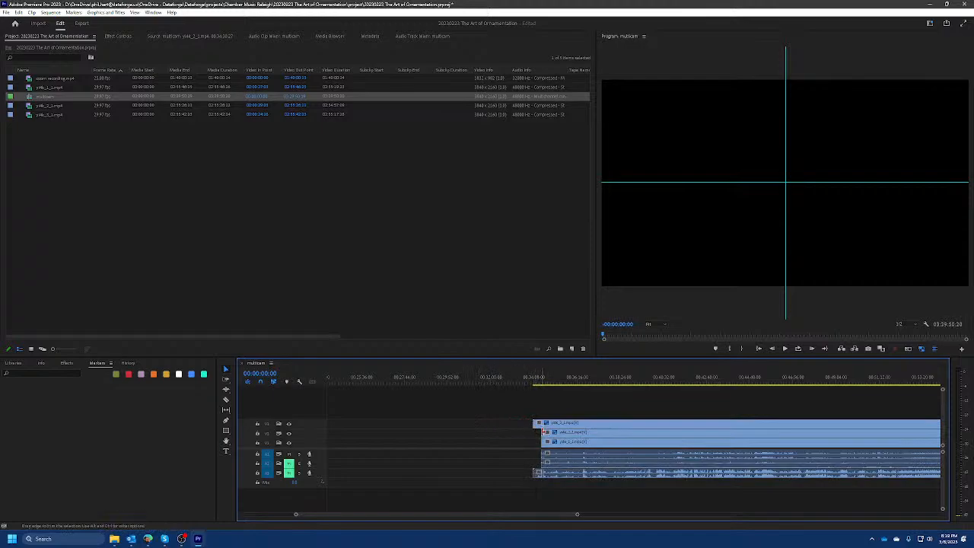
# Cut the V3 clip with the Razor at the sync point, 00:34:30:27.
pyautogui.click(551, 381)
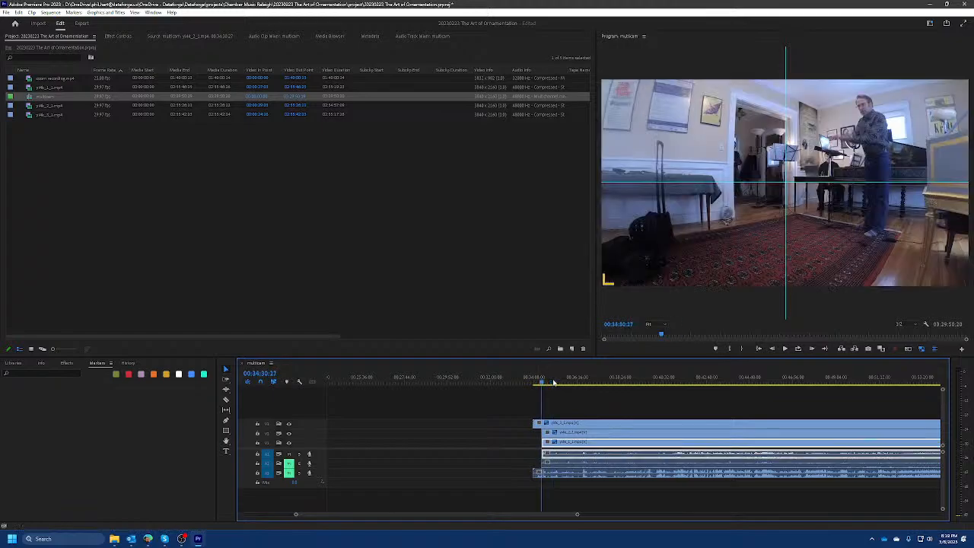
pyautogui.press('c')
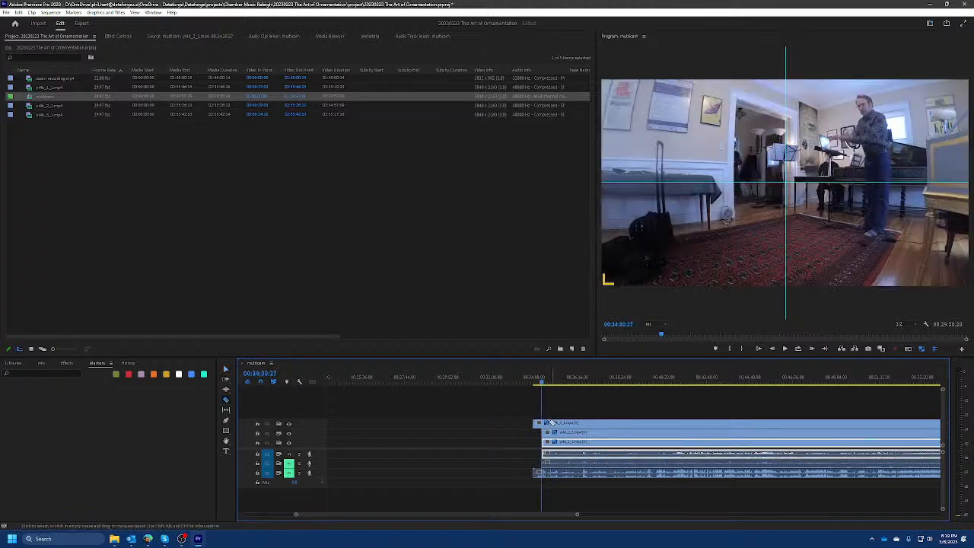
pyautogui.click(542, 424)
pyautogui.press('v')
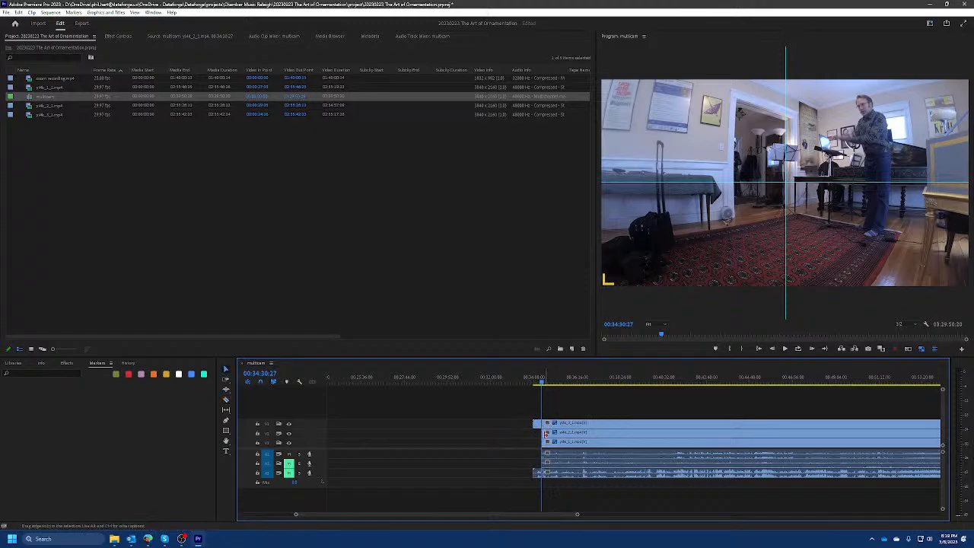
# Extend the starts of the V2 and V1 clips back to line up with the start of the V3 clip.
pyautogui.moveTo(540, 433); pyautogui.dragTo(468, 439)
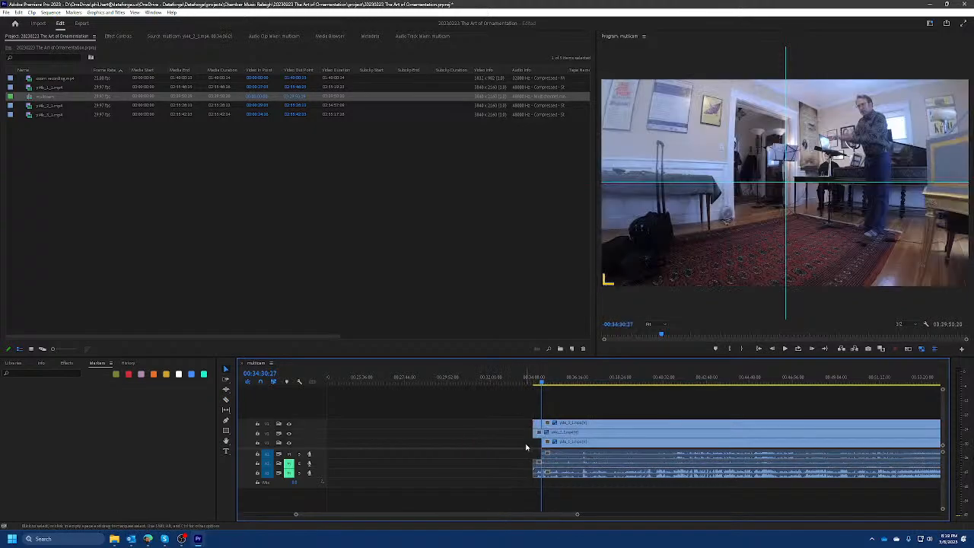
pyautogui.moveTo(540, 444); pyautogui.dragTo(468, 452)
pyautogui.click(527, 444)
pyautogui.moveTo(531, 443); pyautogui.dragTo(476, 448)
pyautogui.moveTo(531, 432); pyautogui.dragTo(500, 427)
pyautogui.scroll(10, 542, 435)
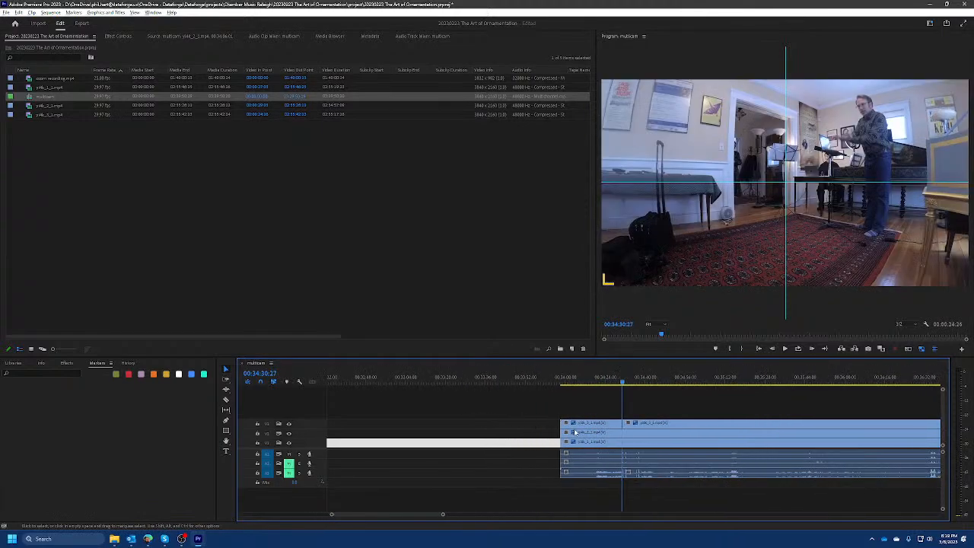
pyautogui.scroll(6, 537, 440)
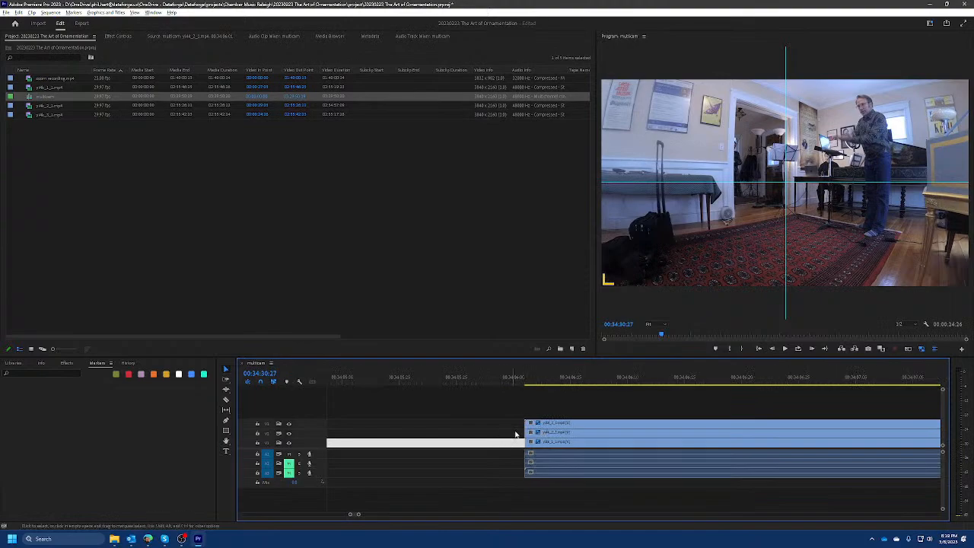
pyautogui.scroll(-12, 516, 434)
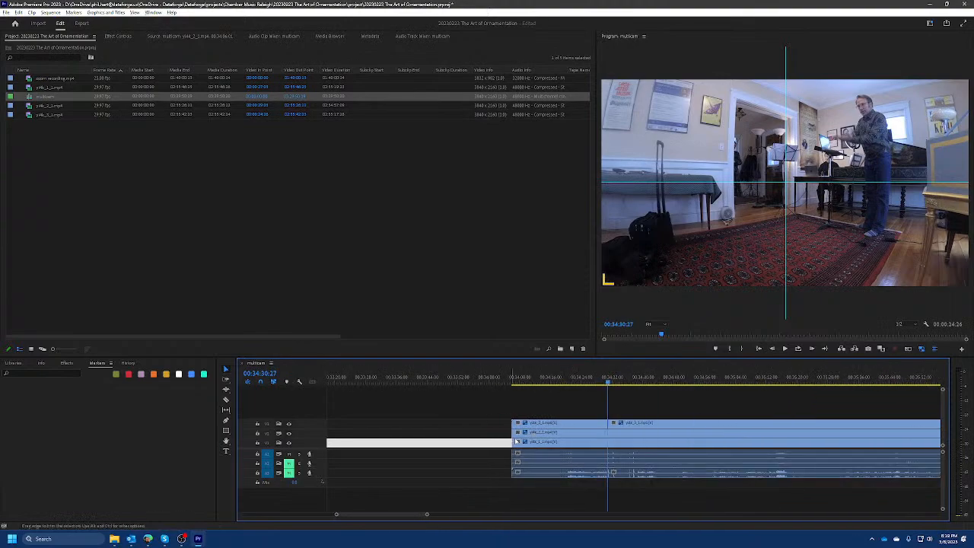
# Extend the V2 and V1 clips further back to their own first frames, ahead of the V3 clip's start.
pyautogui.click(496, 424)
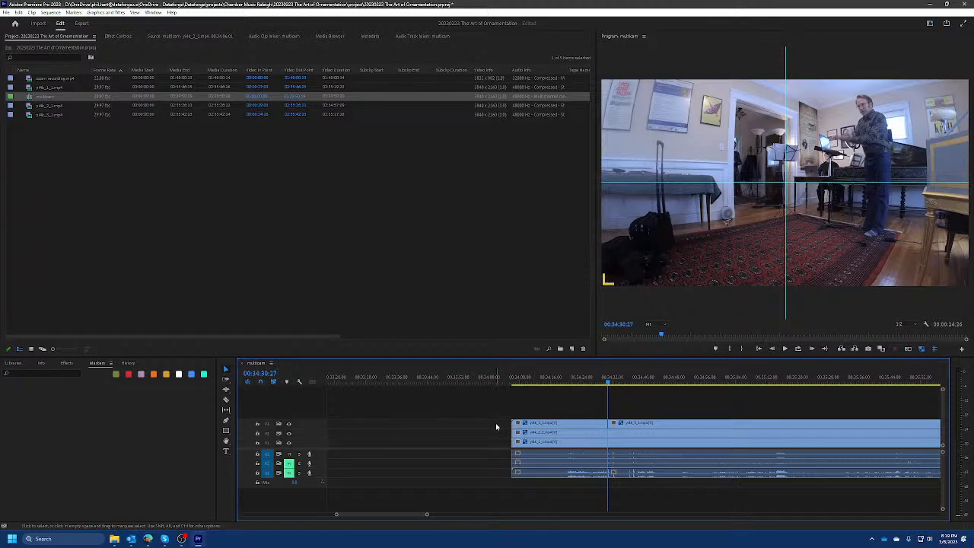
pyautogui.click(497, 425)
pyautogui.click(432, 429)
pyautogui.moveTo(511, 433); pyautogui.dragTo(472, 417)
pyautogui.moveTo(511, 441); pyautogui.dragTo(468, 422)
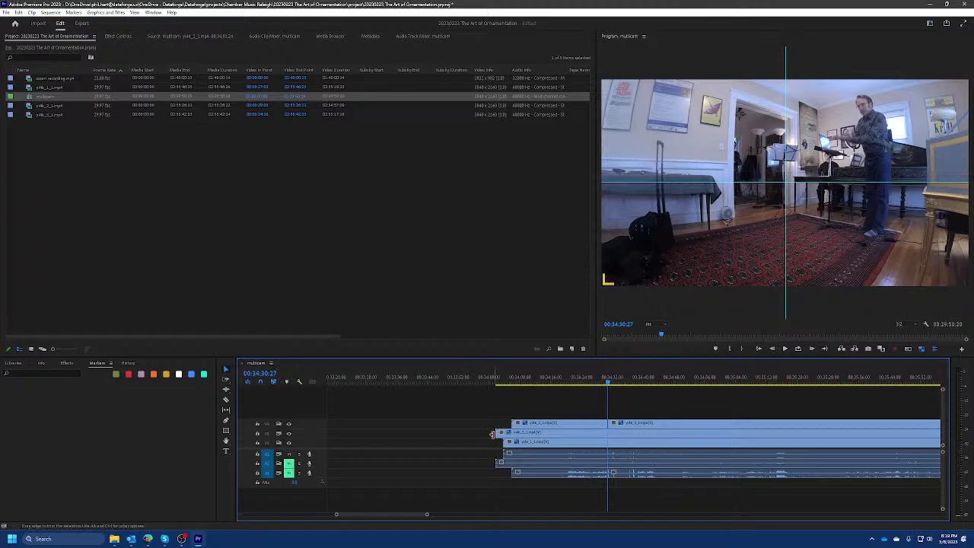
# Examine the clip endings at the end of the sequence and return to its start.
pyautogui.click(480, 380)
pyautogui.press('End')
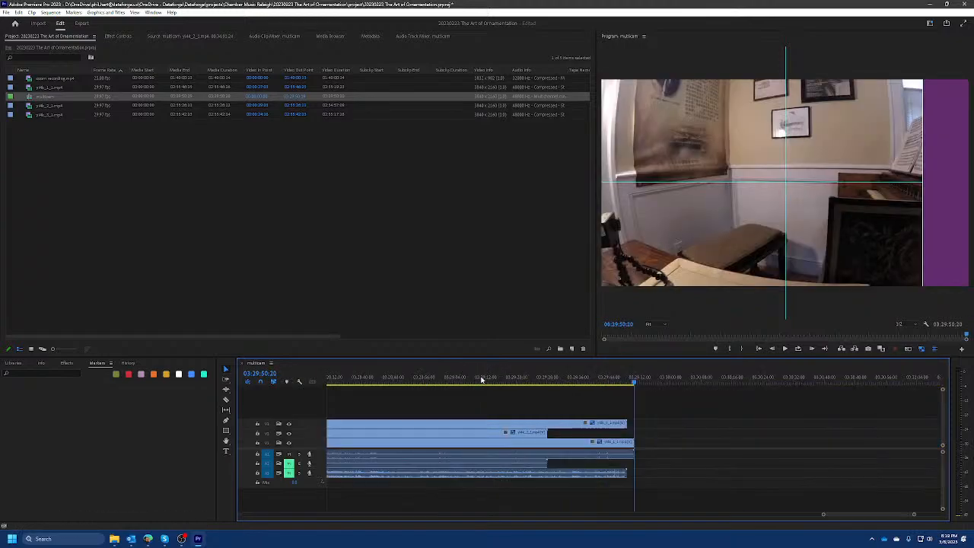
pyautogui.press('Home')
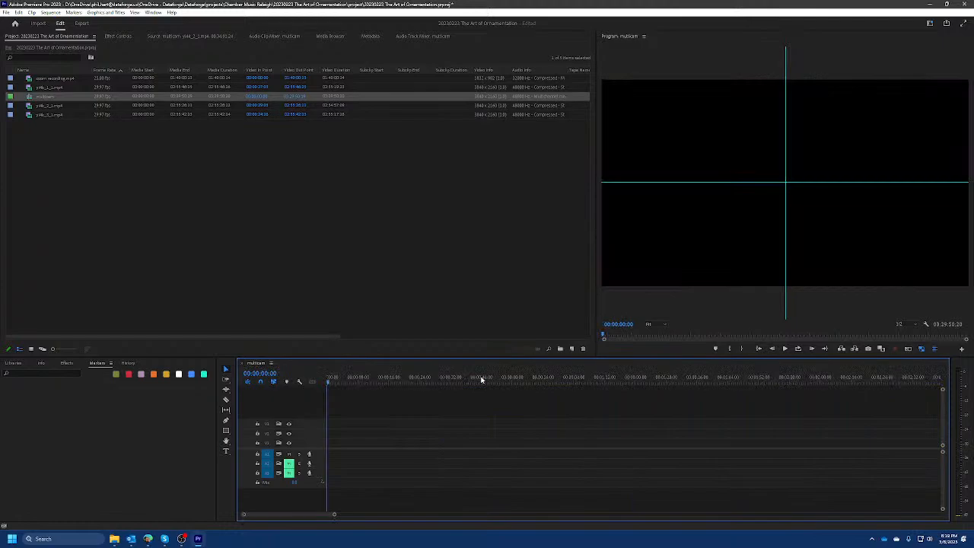
# Target all three video tracks, extract the empty span from the sequence start to the first clip edge at 00:34:01:24, and fit the sequence in view.
pyautogui.press('-')
pyautogui.press('-')
pyautogui.press('-')
pyautogui.press('-')
pyautogui.press('-')
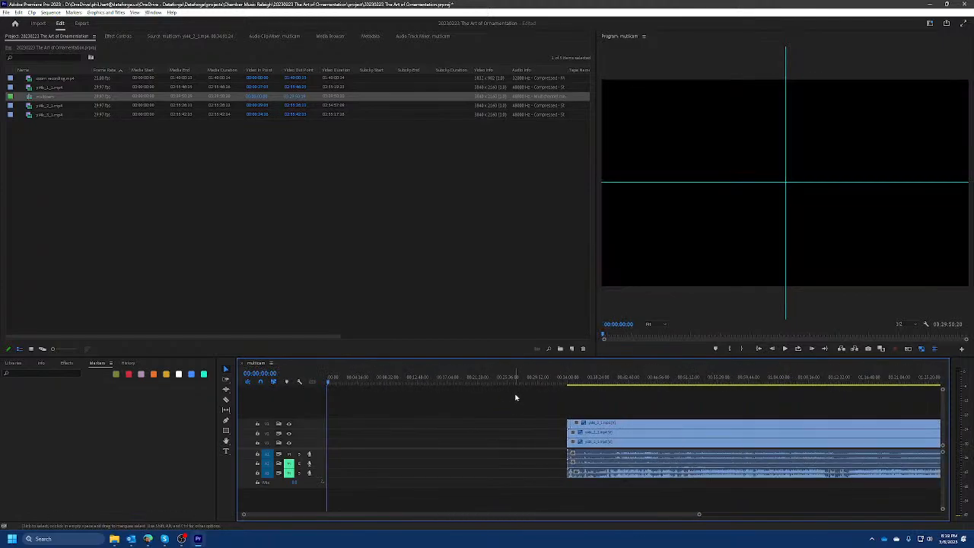
pyautogui.click(519, 379)
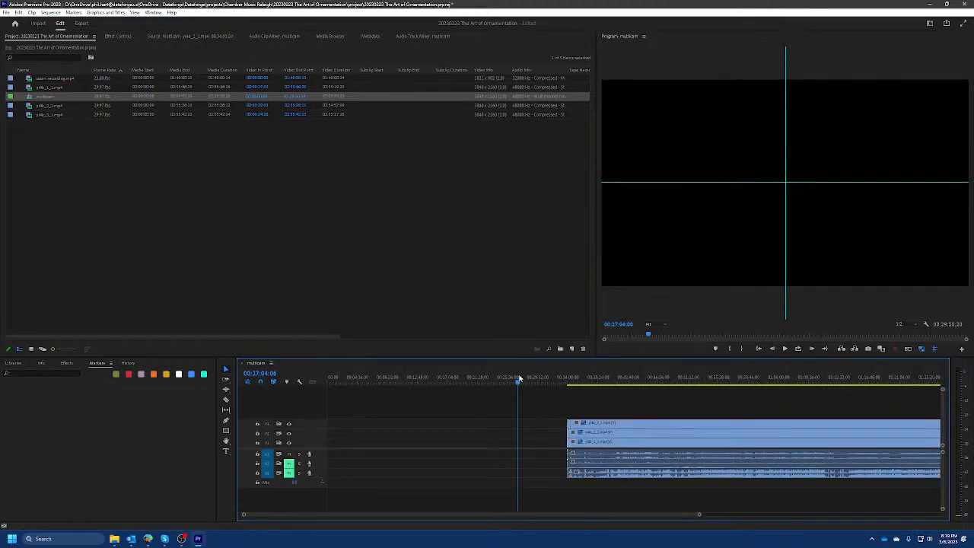
pyautogui.click(266, 442)
pyautogui.moveTo(267, 434); pyautogui.dragTo(268, 429)
pyautogui.press('Down')
pyautogui.scroll(10, 566, 430)
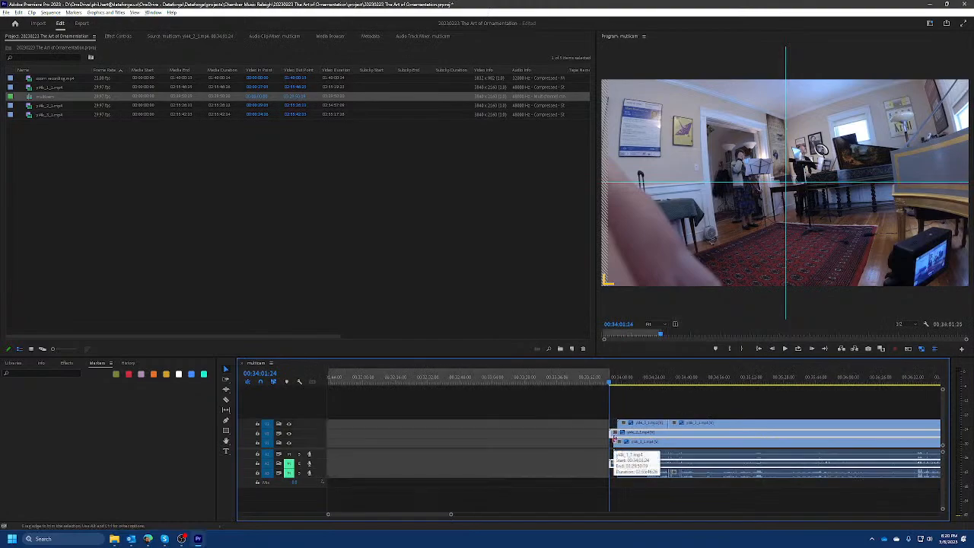
pyautogui.press('Home')
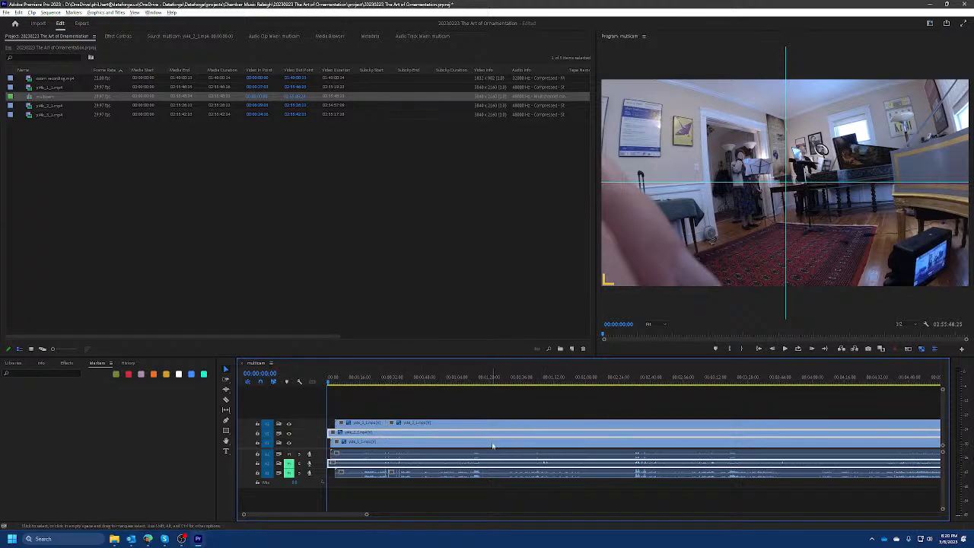
pyautogui.press('\\')
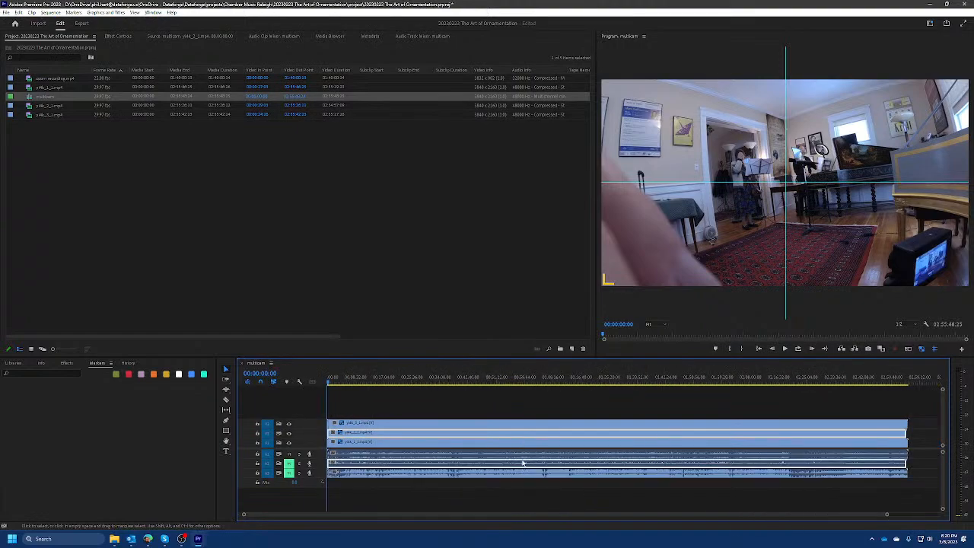
# Add one video track after Video 3 and one standard audio track after Audio 3.
pyautogui.rightClick(315, 413)
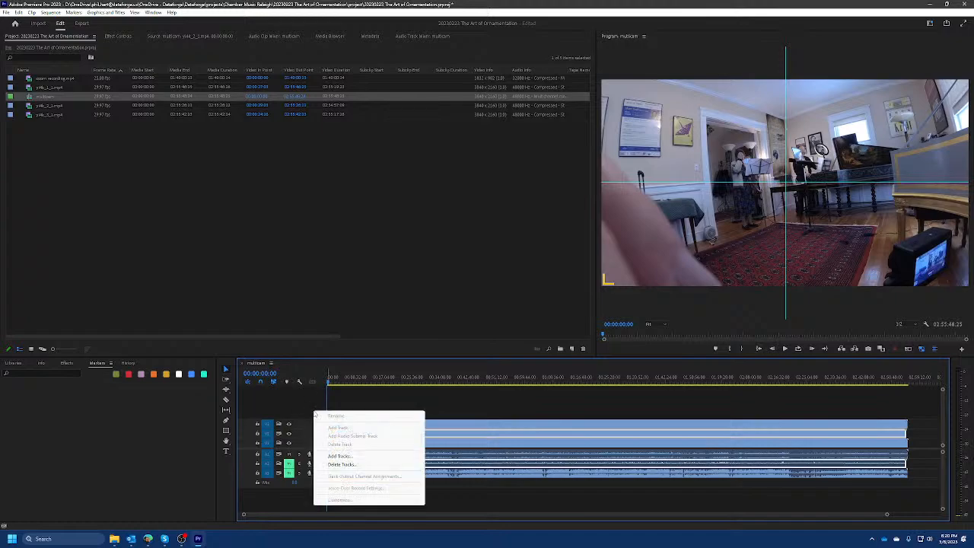
pyautogui.click(354, 457)
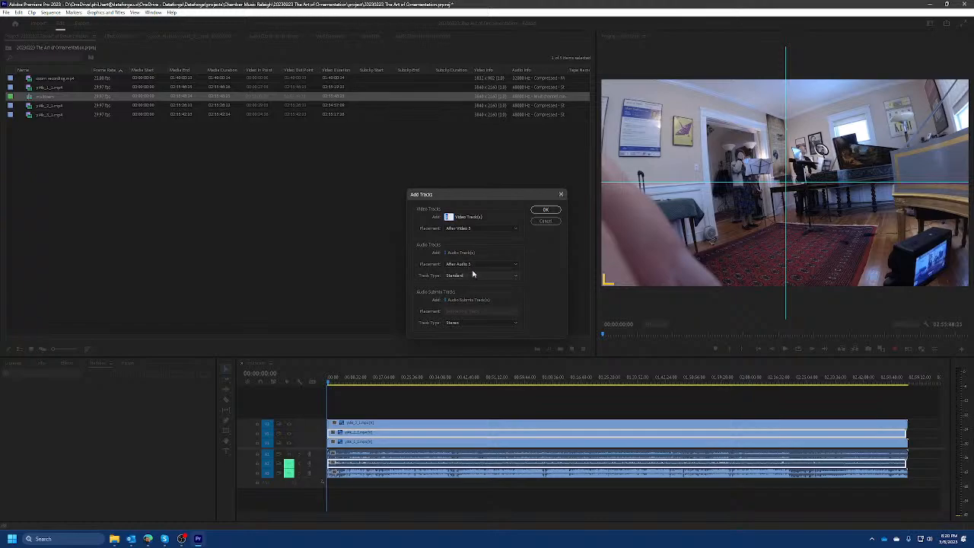
pyautogui.click(545, 211)
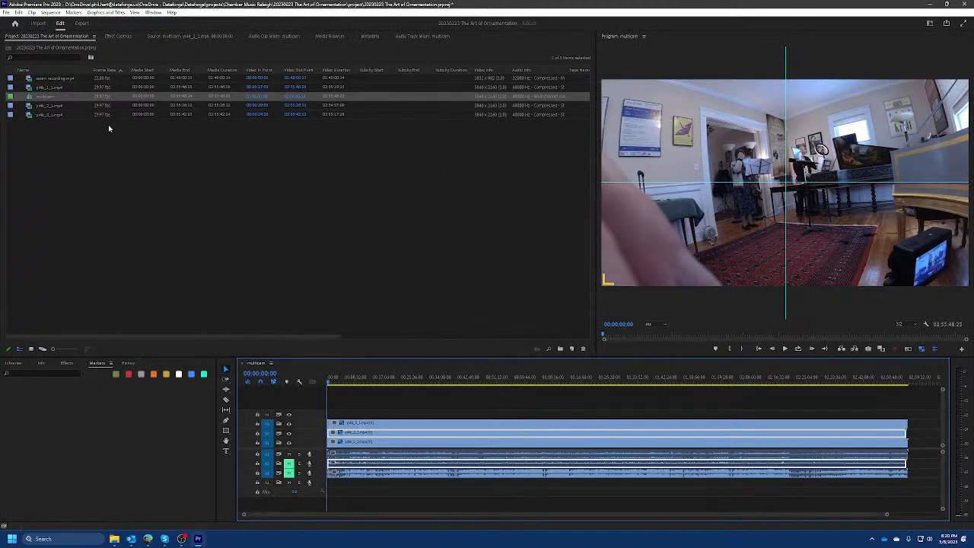
# Place the zoom recording on the new V4 and A4 tracks, and enlarge the timeline with Audio 3 and Audio 4 expanded to show their waveforms.
pyautogui.click(54, 79)
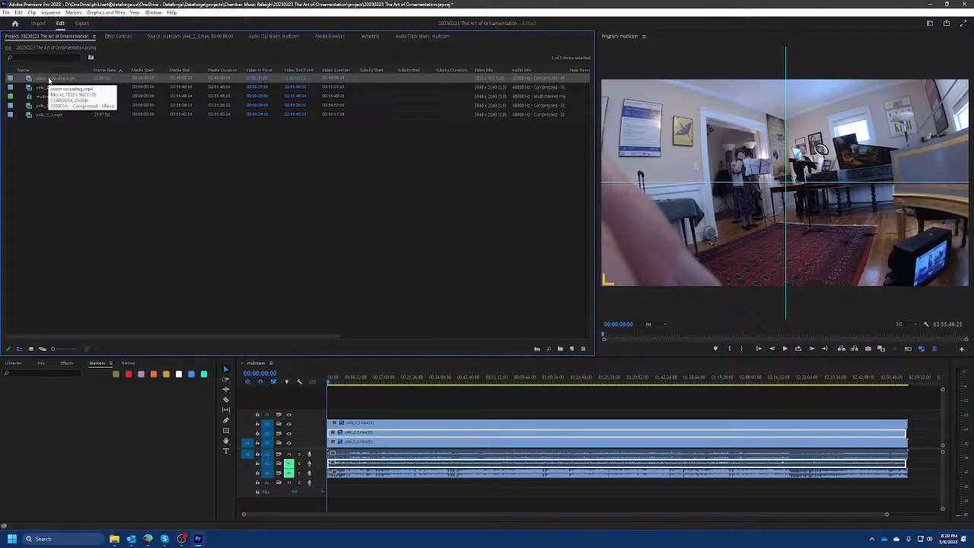
pyautogui.moveTo(49, 79); pyautogui.dragTo(355, 417)
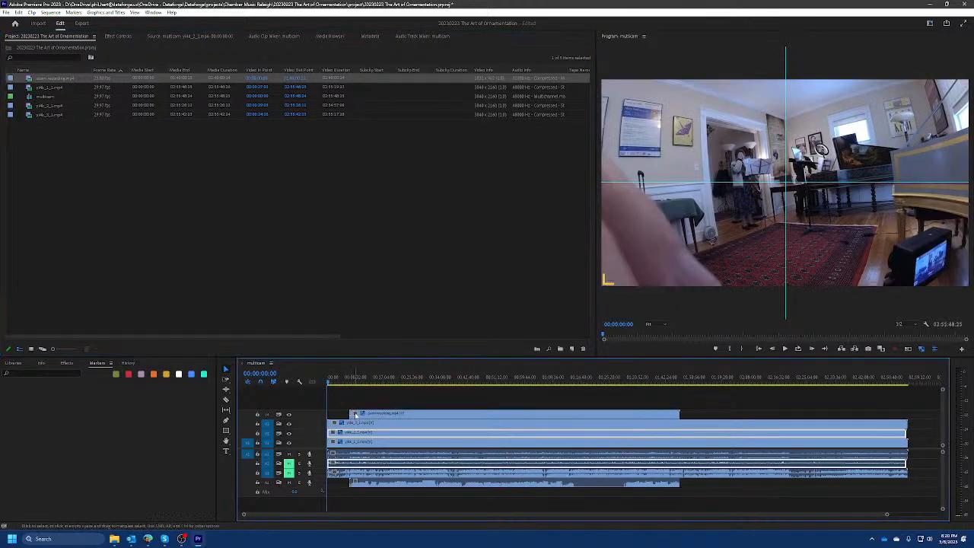
pyautogui.doubleClick(320, 486)
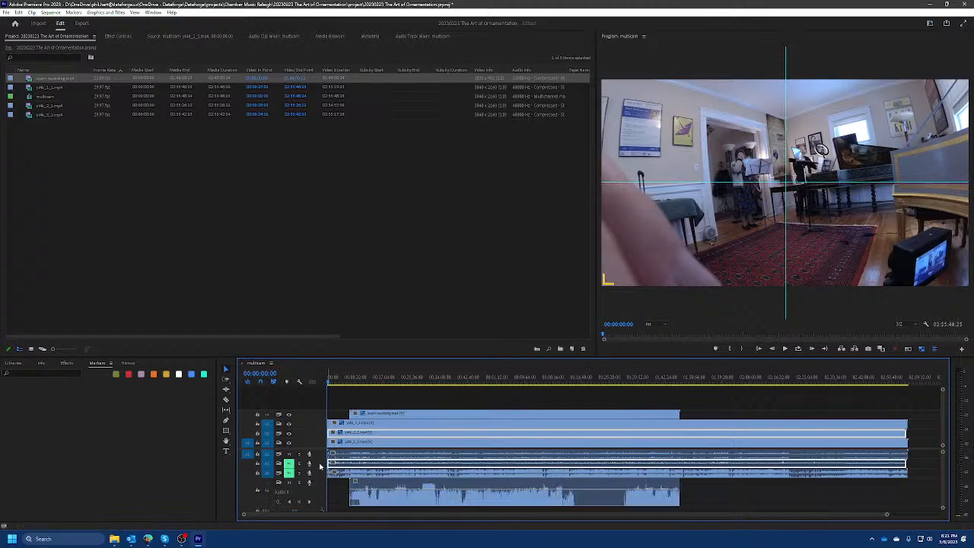
pyautogui.doubleClick(321, 474)
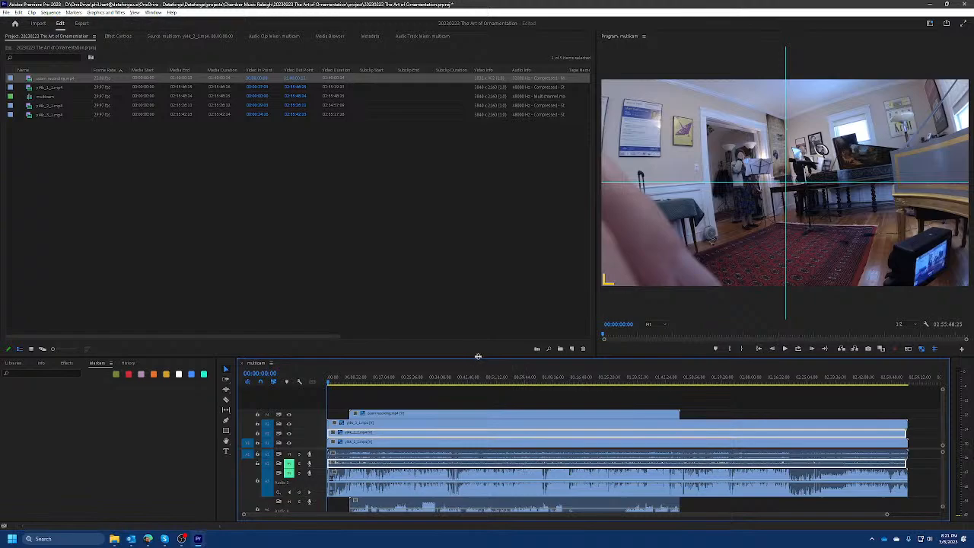
pyautogui.moveTo(479, 356); pyautogui.dragTo(479, 305)
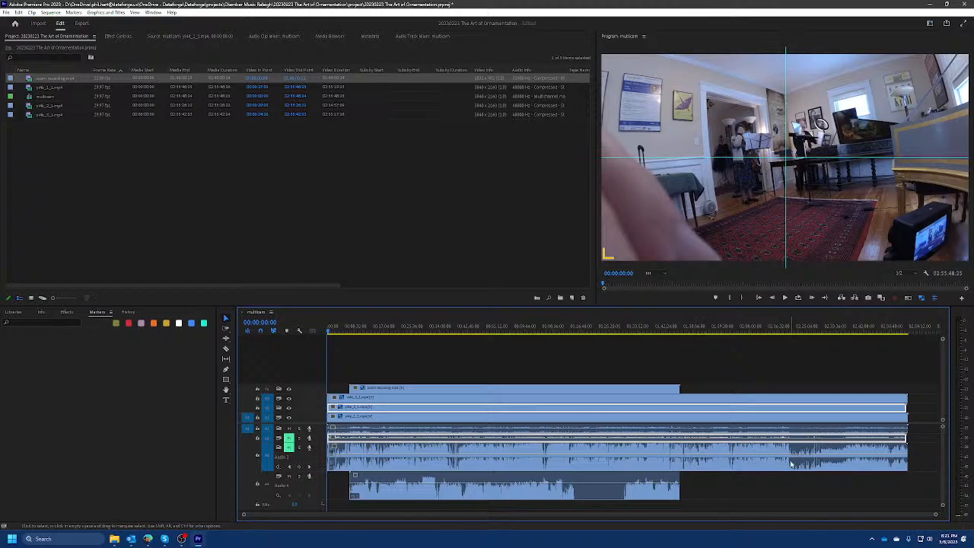
# Try to line up the zoom recording's silent gap with the quiet passage late in the Audio 3 waveform.
pyautogui.moveTo(574, 496); pyautogui.dragTo(791, 485)
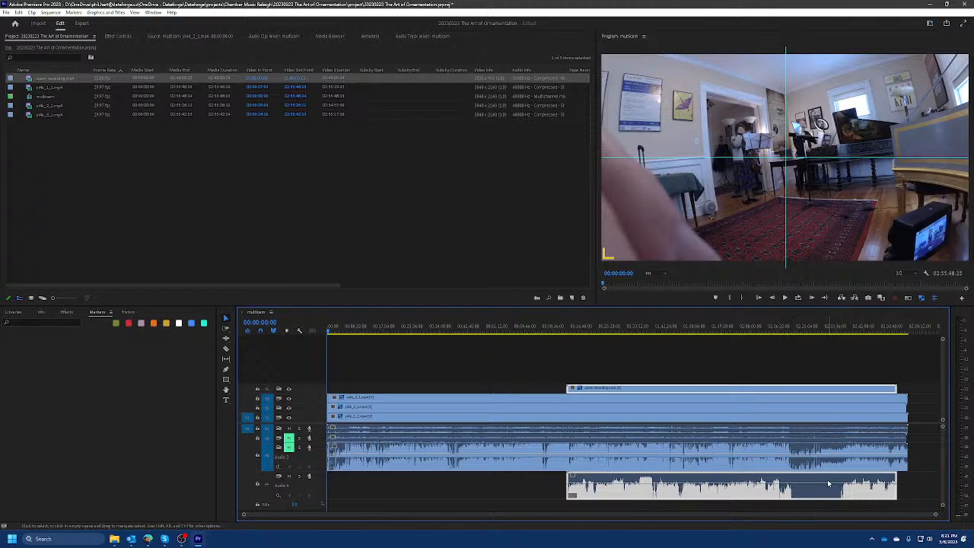
pyautogui.scroll(3, 851, 487)
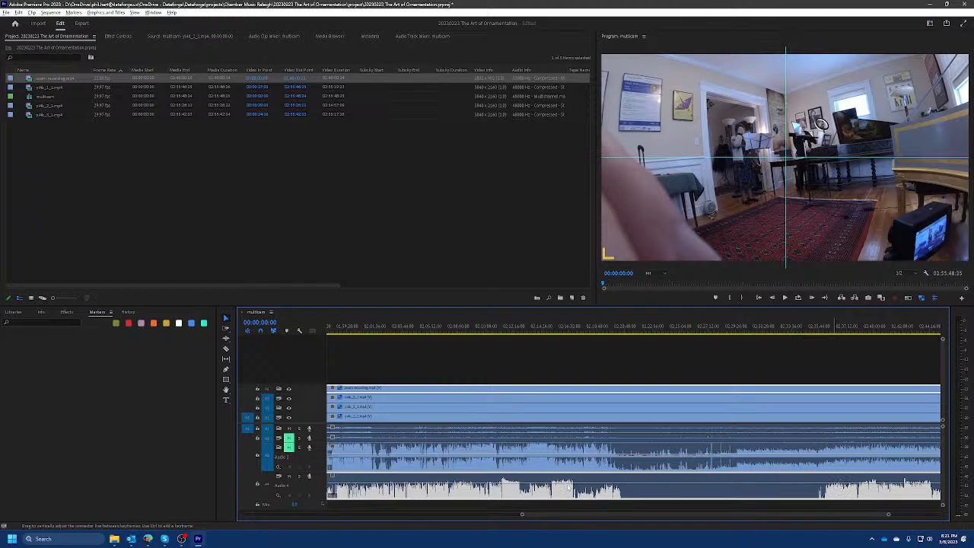
pyautogui.scroll(-3, 598, 484)
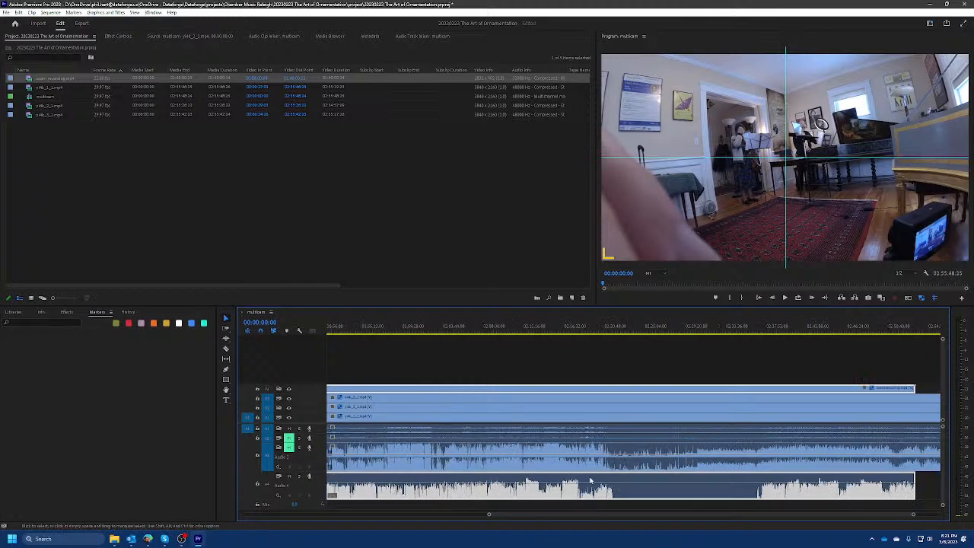
pyautogui.scroll(3, 616, 483)
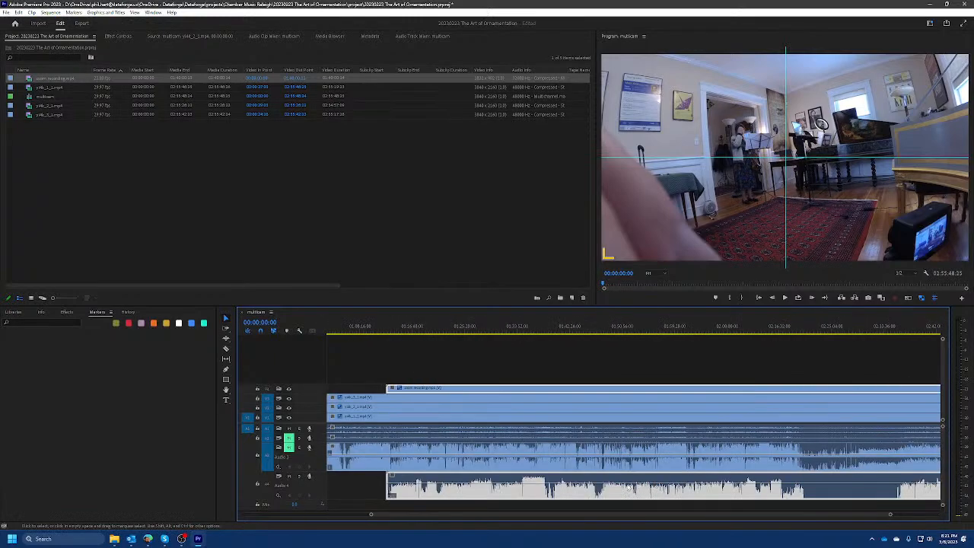
pyautogui.scroll(1, 652, 484)
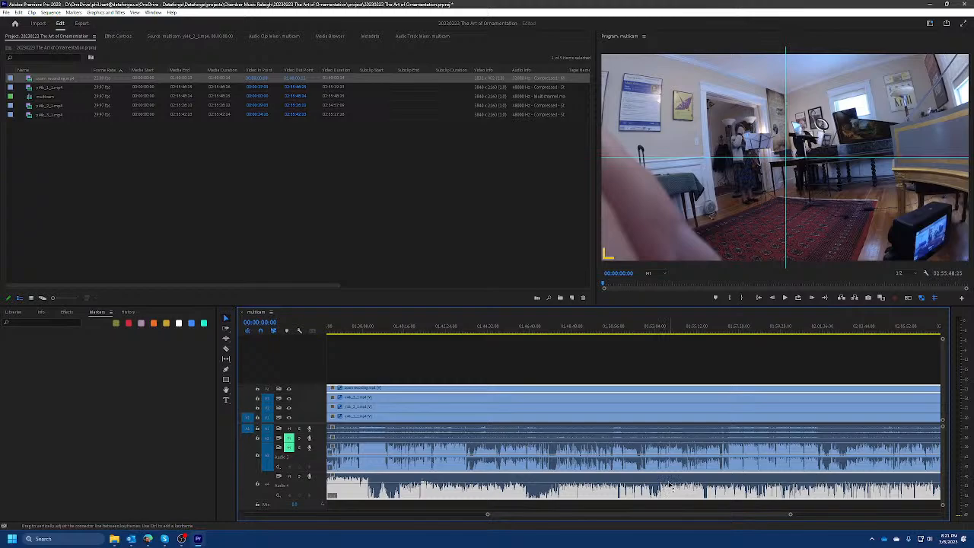
pyautogui.scroll(-3, 644, 481)
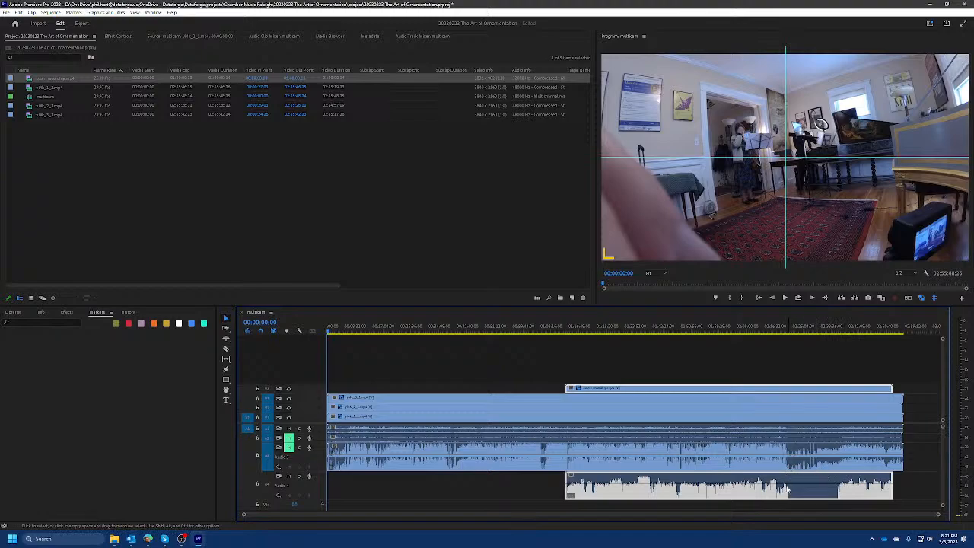
pyautogui.scroll(2, 783, 478)
pyautogui.scroll(2, 784, 478)
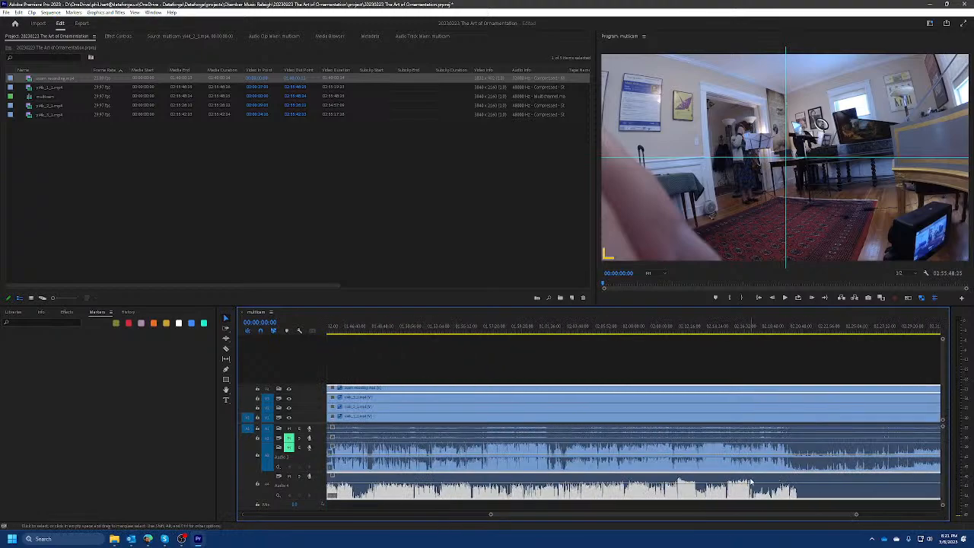
pyautogui.scroll(2, 769, 483)
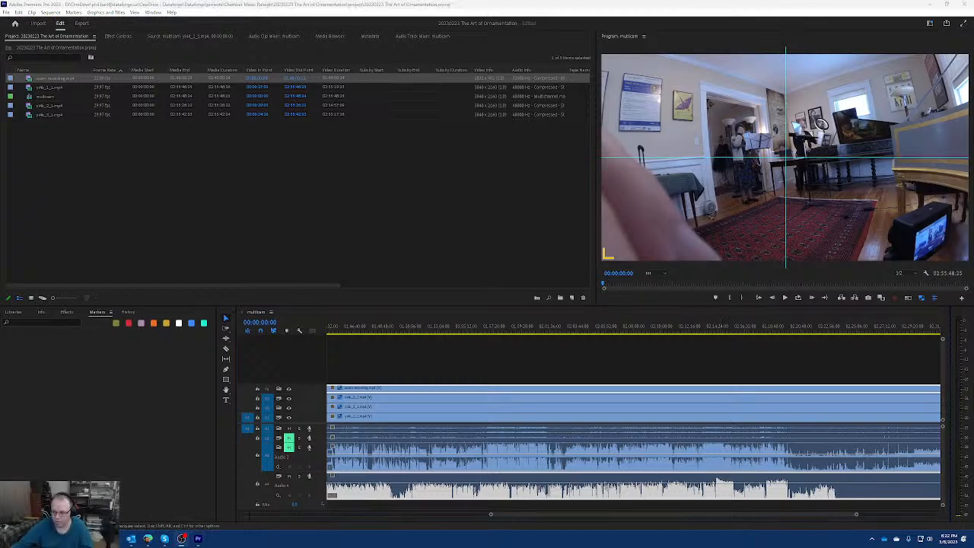
pyautogui.scroll(-3, 768, 460)
pyautogui.scroll(-3, 759, 458)
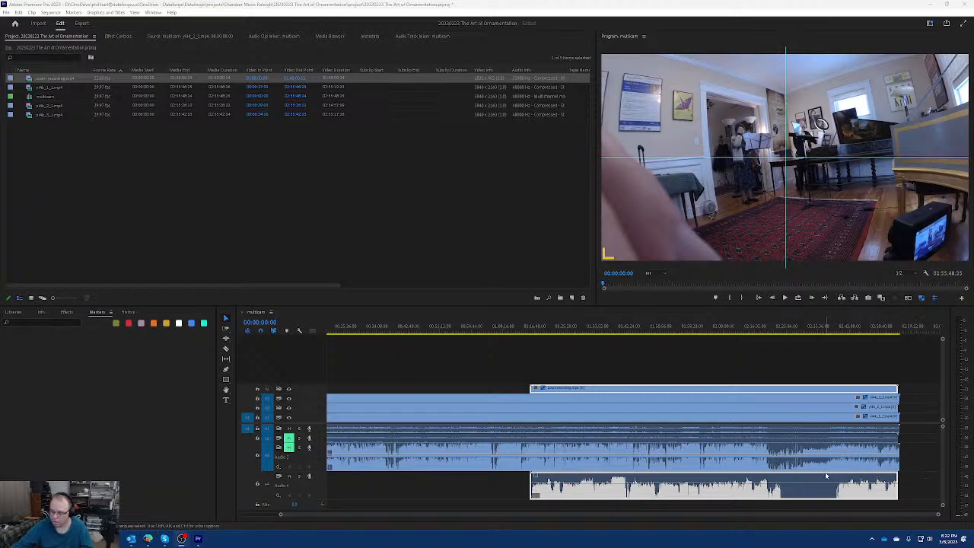
pyautogui.scroll(1, 846, 480)
pyautogui.scroll(3, 845, 480)
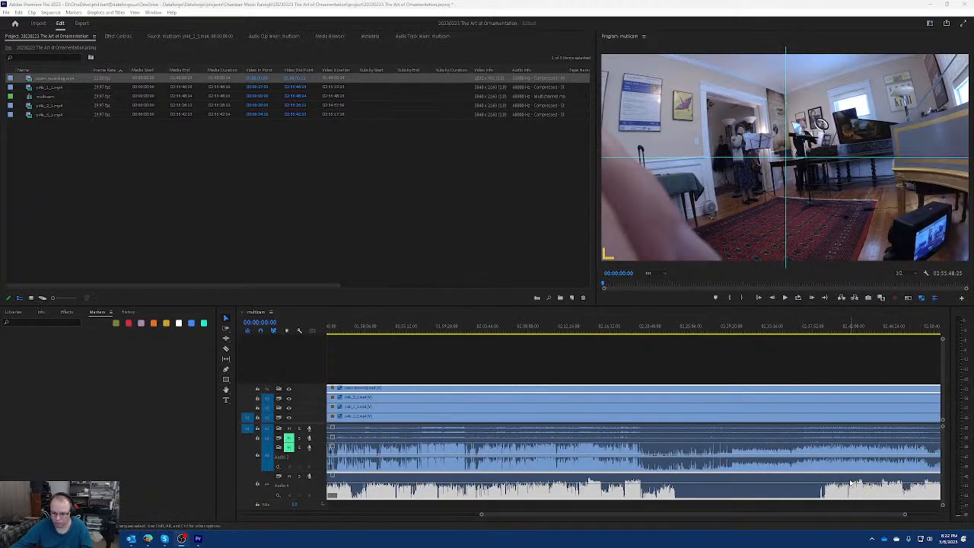
pyautogui.scroll(-4, 864, 480)
pyautogui.scroll(4, 875, 480)
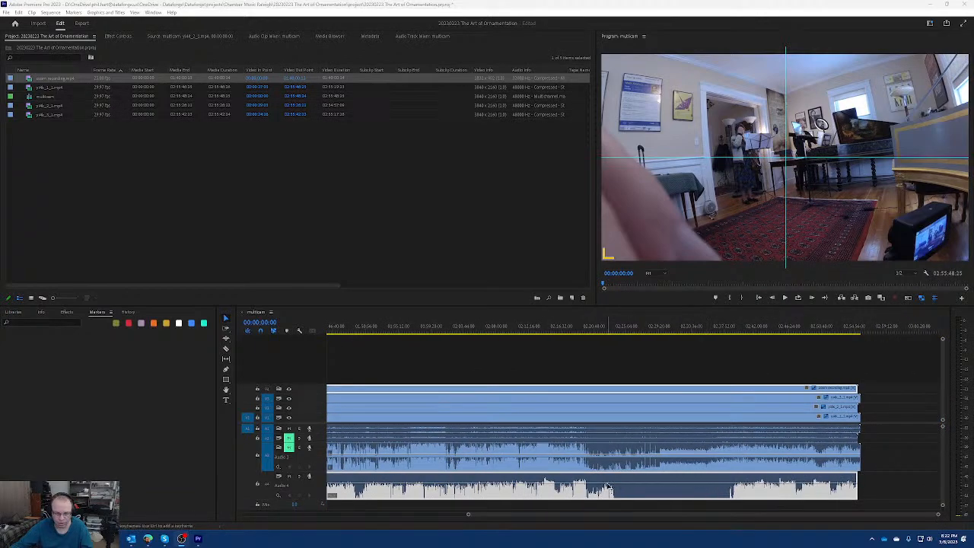
pyautogui.scroll(-4, 609, 495)
# Compare the expanded Audio 1 and Audio 2 waveforms with the zoom audio in a maximized timeline, and collapse both tracks again.
pyautogui.doubleClick(317, 439)
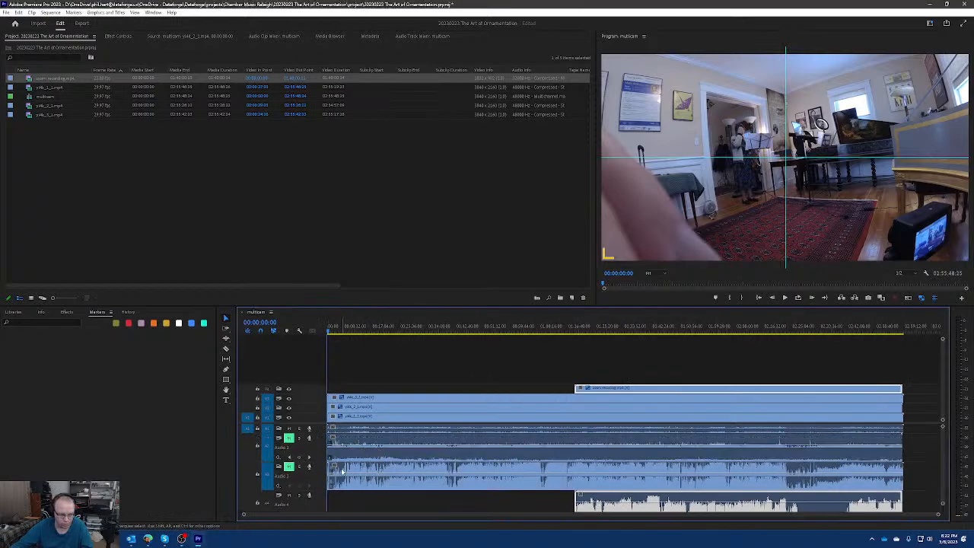
pyautogui.doubleClick(322, 430)
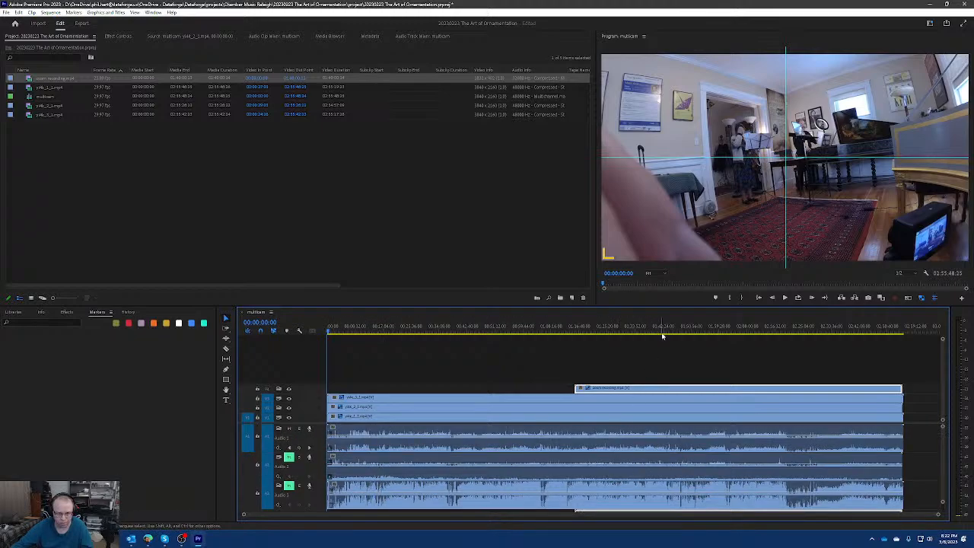
pyautogui.press('`')
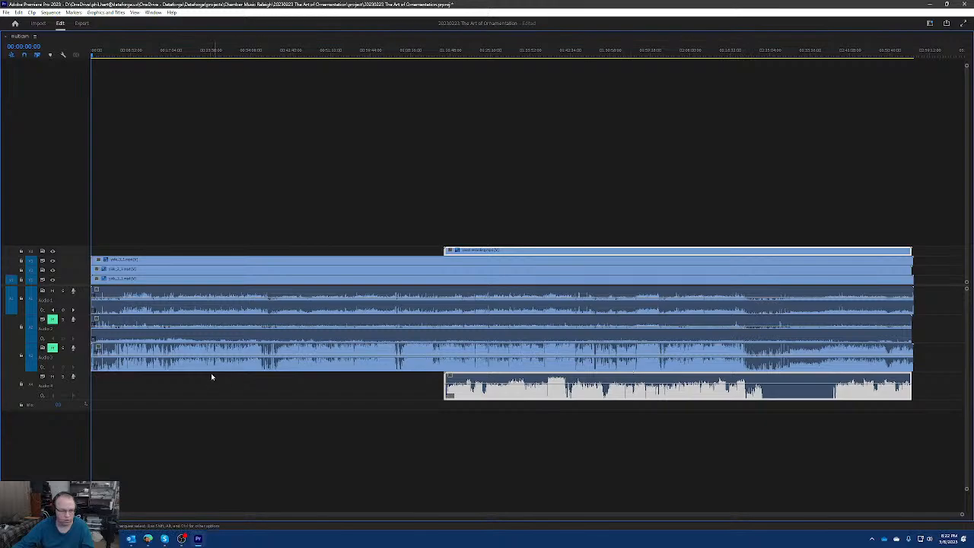
pyautogui.doubleClick(83, 330)
pyautogui.doubleClick(84, 300)
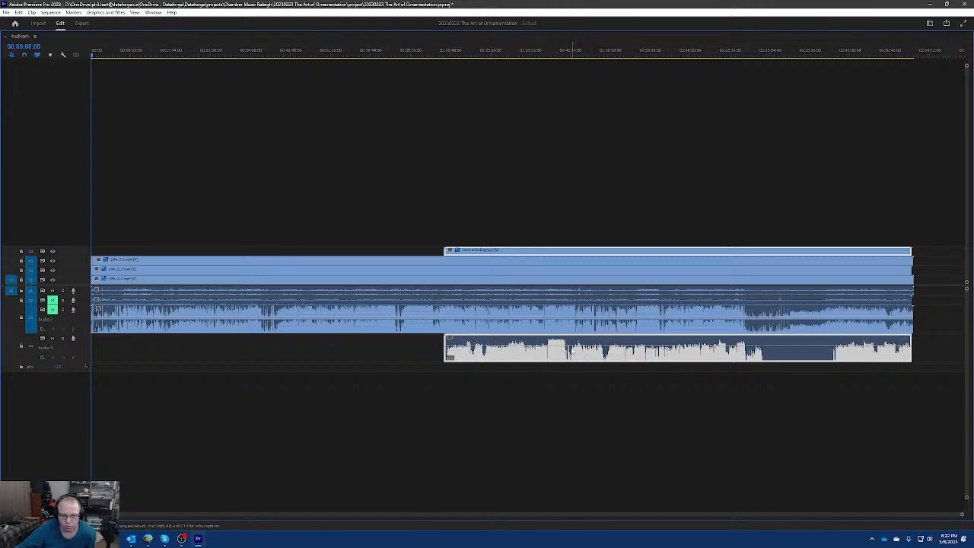
# Move the zoom recording earlier so that its waveform's loud passages and dips roughly match those of Audio 3.
pyautogui.moveTo(572, 352); pyautogui.dragTo(402, 348)
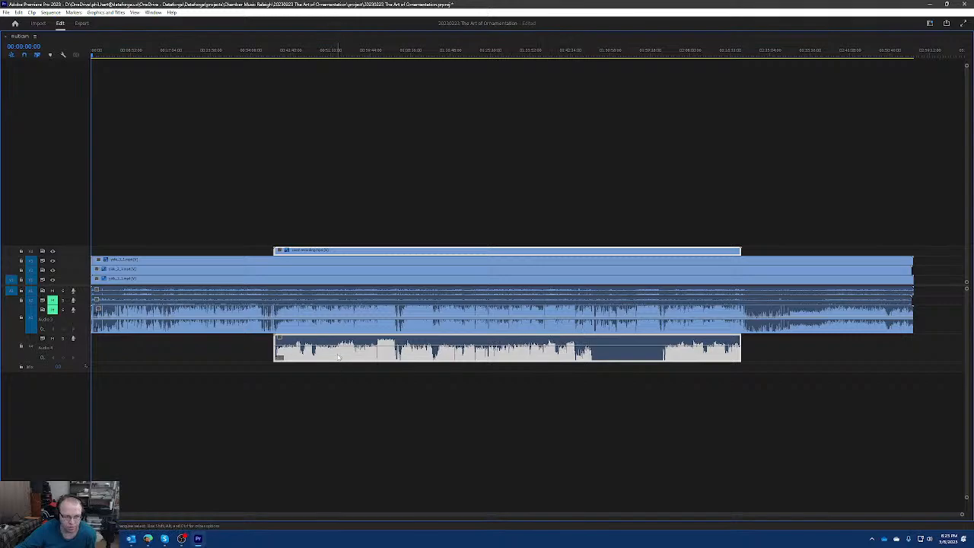
pyautogui.scroll(3, 387, 339)
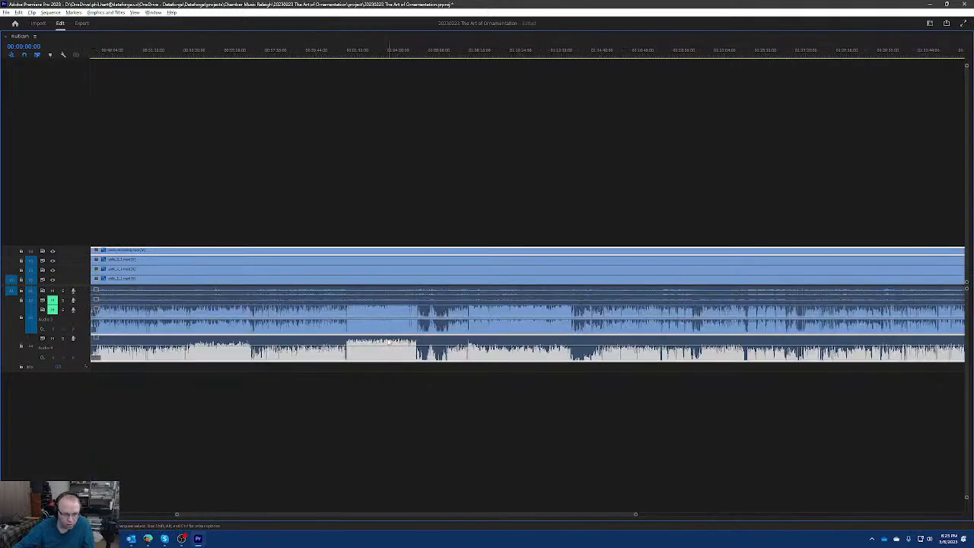
pyautogui.scroll(3, 387, 342)
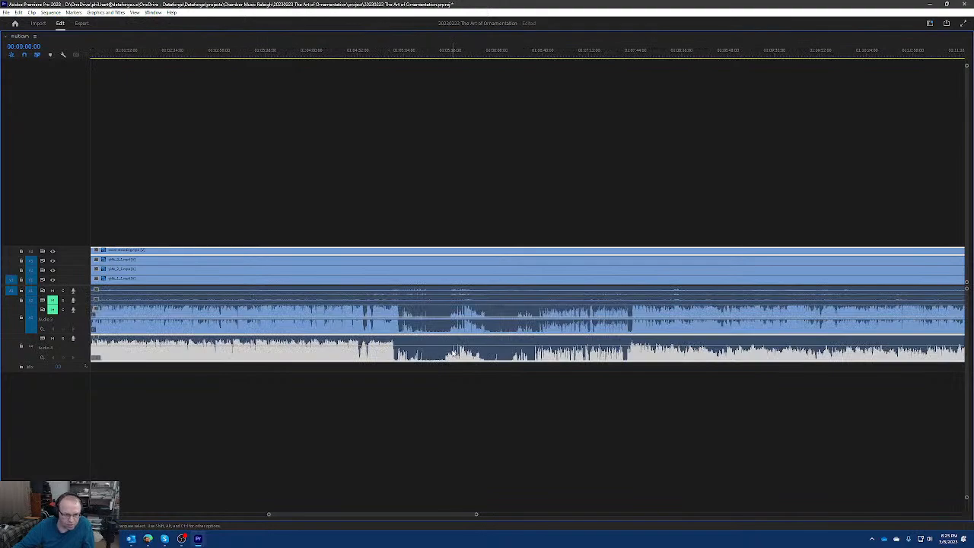
pyautogui.scroll(2, 453, 353)
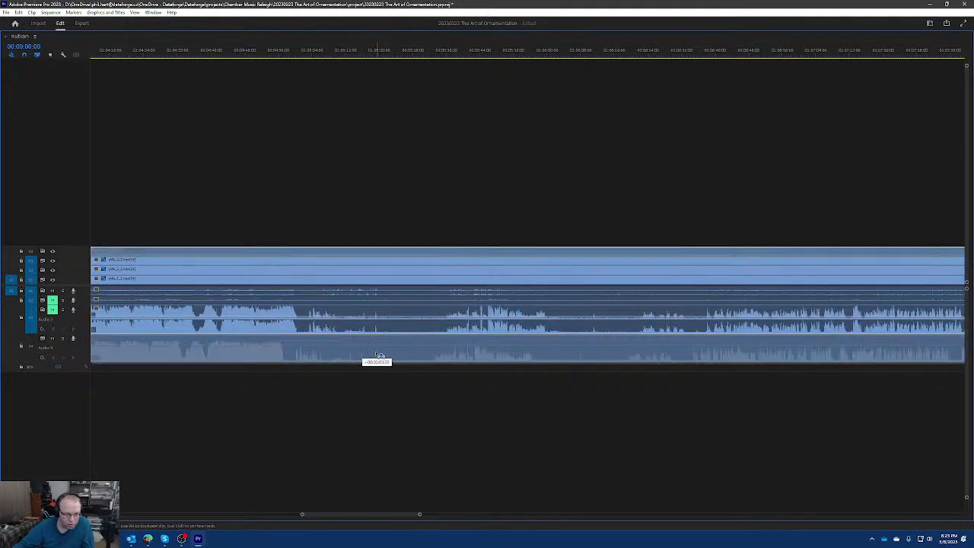
pyautogui.scroll(2, 379, 350)
pyautogui.scroll(3, 378, 351)
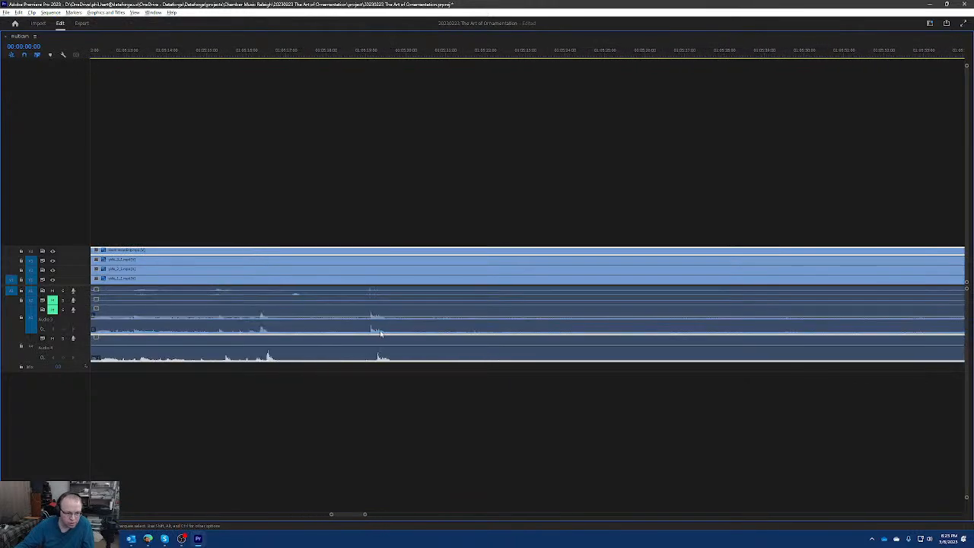
# Fine-align the zoom recording's audio spike with the Audio 3 spike near 01:05:19, and restore the timeline to its normal size.
pyautogui.moveTo(394, 355); pyautogui.dragTo(384, 354)
pyautogui.scroll(3, 383, 350)
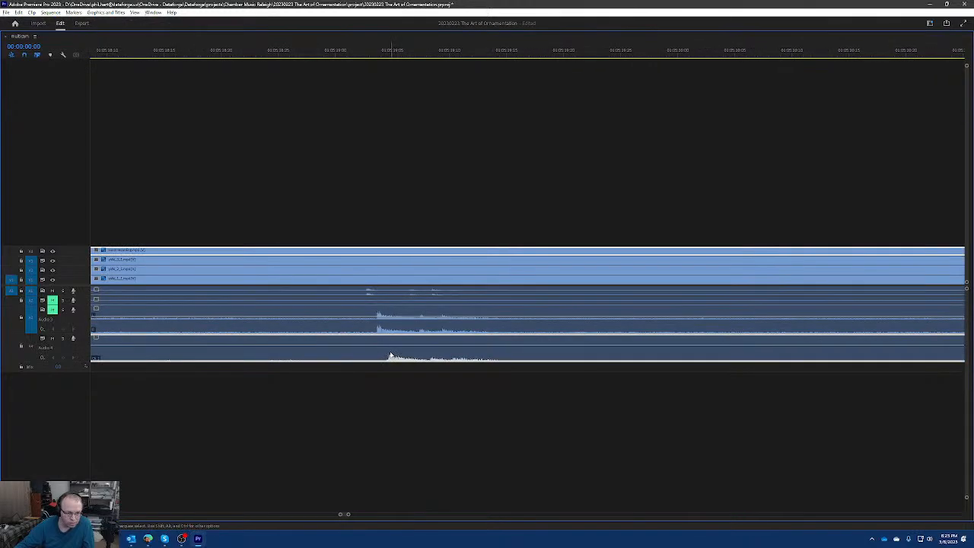
pyautogui.moveTo(391, 355); pyautogui.dragTo(384, 355)
pyautogui.scroll(-5, 431, 346)
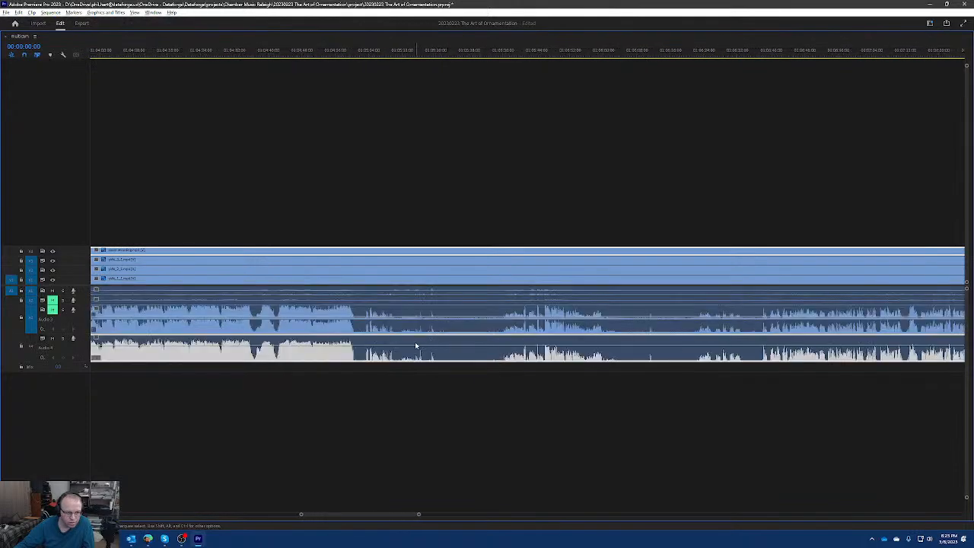
pyautogui.scroll(-5, 415, 346)
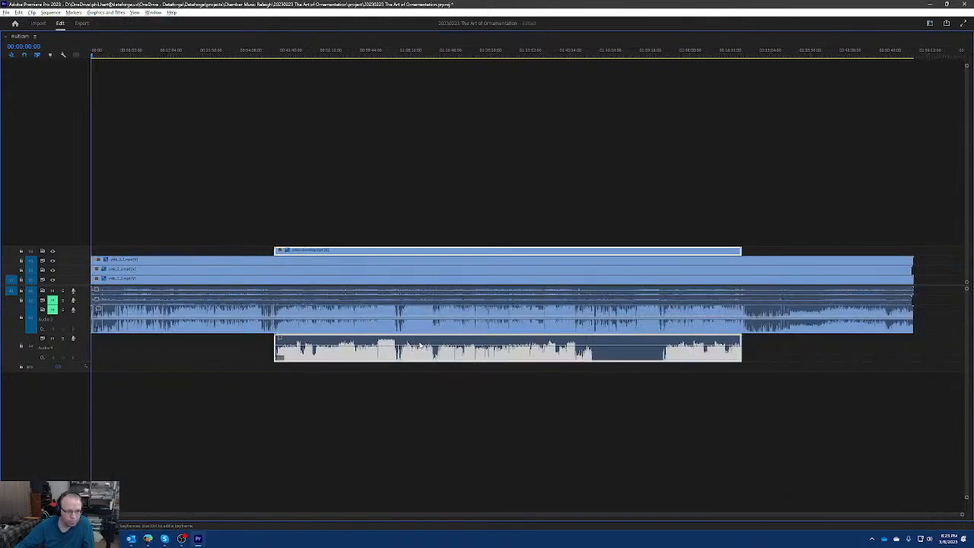
pyautogui.press('`')
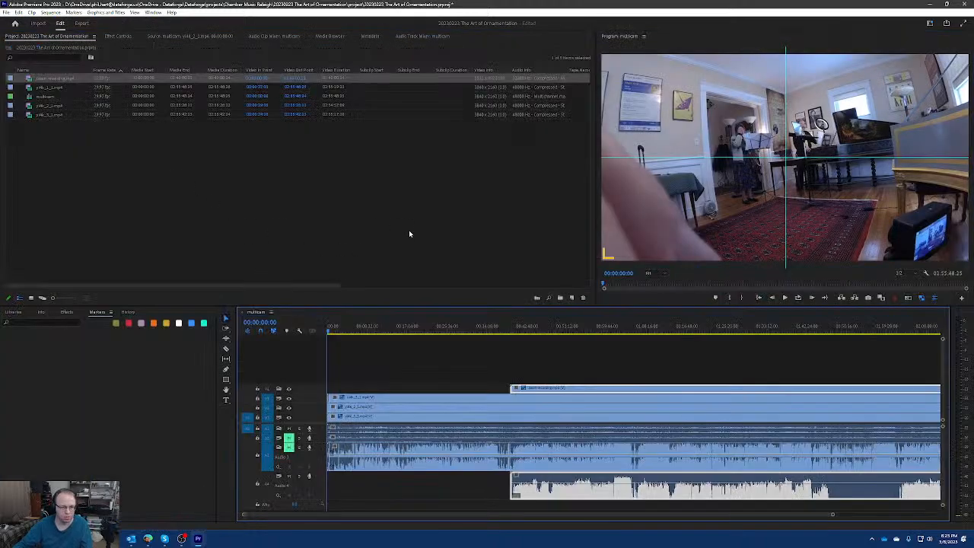
# Check the zoom recording's sync with the cameras between about 00:52:14 and 01:06 by scrubbing and playing, with the program monitor maximized.
pyautogui.click(573, 330)
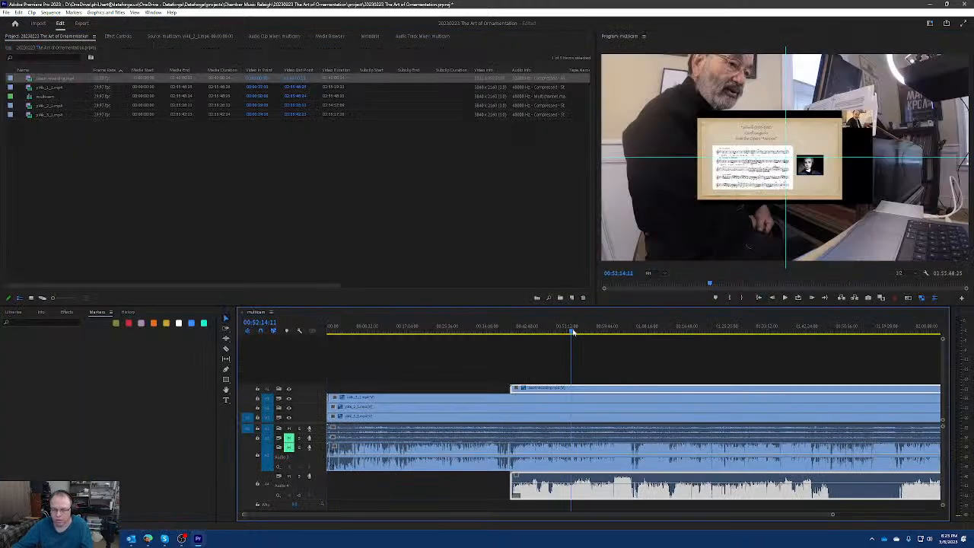
pyautogui.moveTo(573, 332); pyautogui.dragTo(592, 331)
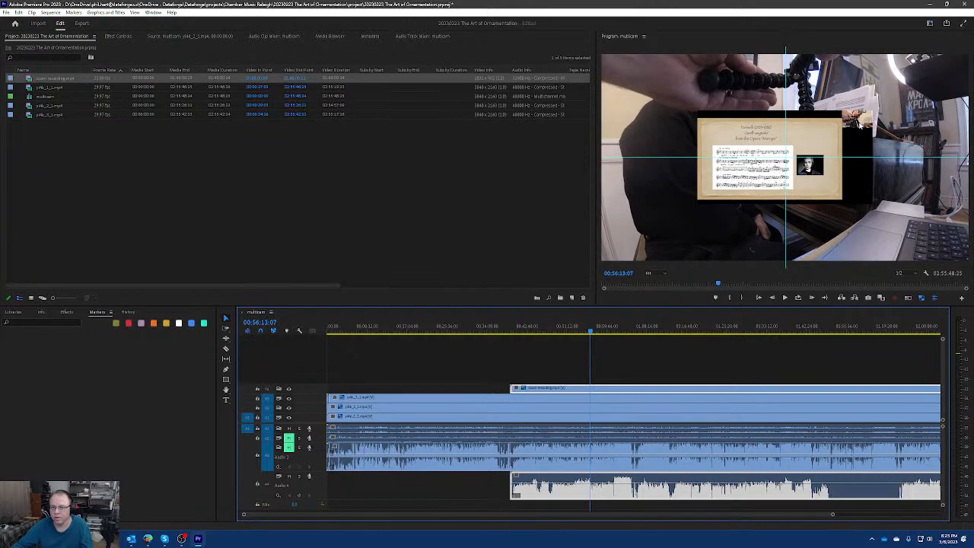
pyautogui.moveTo(606, 332); pyautogui.dragTo(626, 333)
pyautogui.press('space')
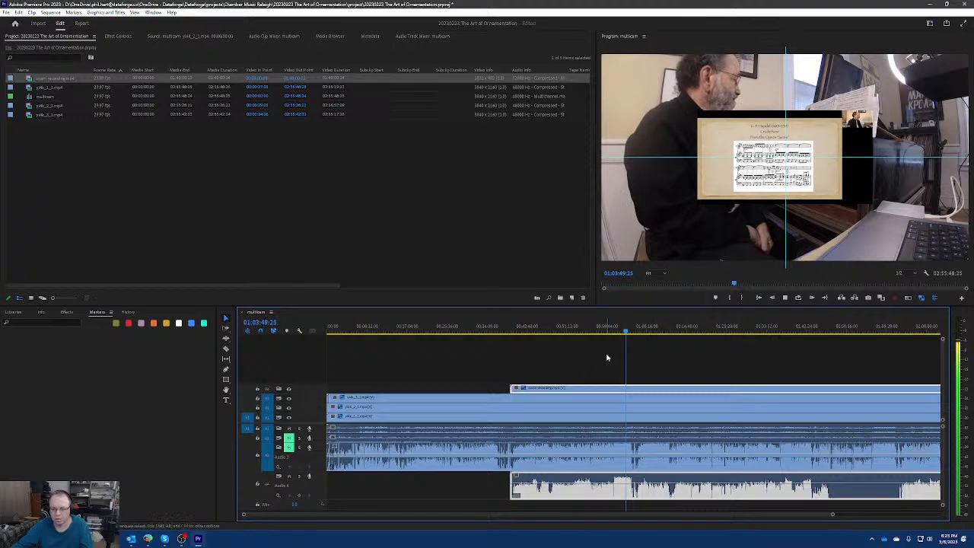
pyautogui.moveTo(625, 333); pyautogui.dragTo(637, 333)
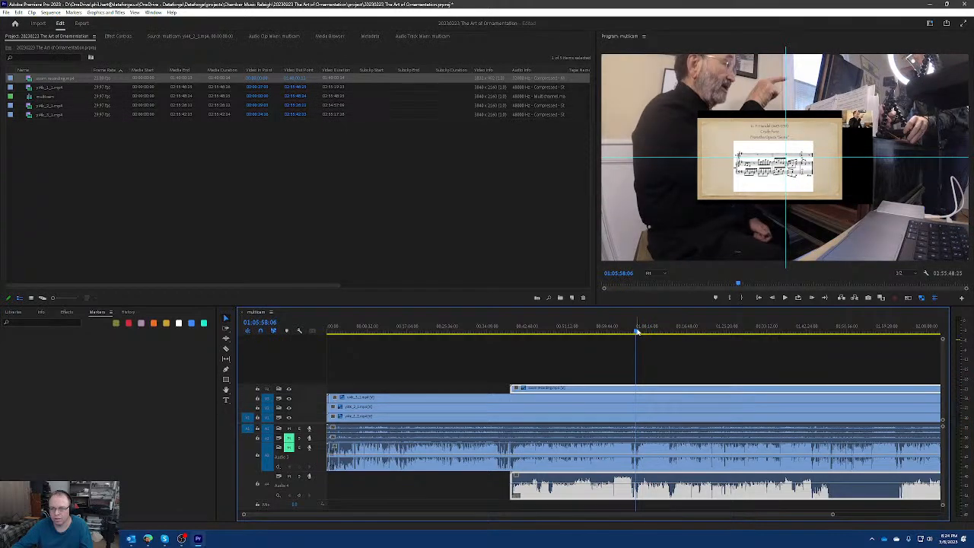
pyautogui.doubleClick(790, 38)
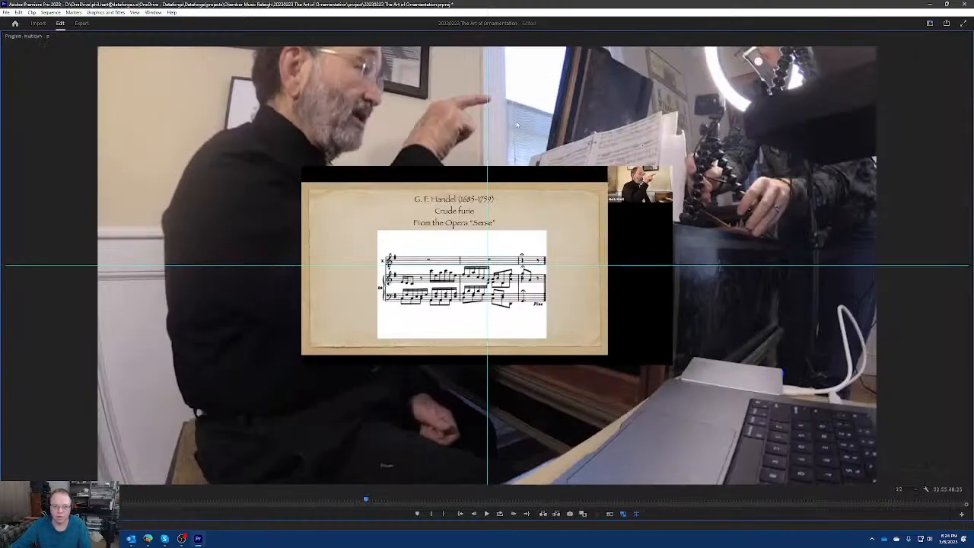
pyautogui.moveTo(365, 500); pyautogui.dragTo(370, 501)
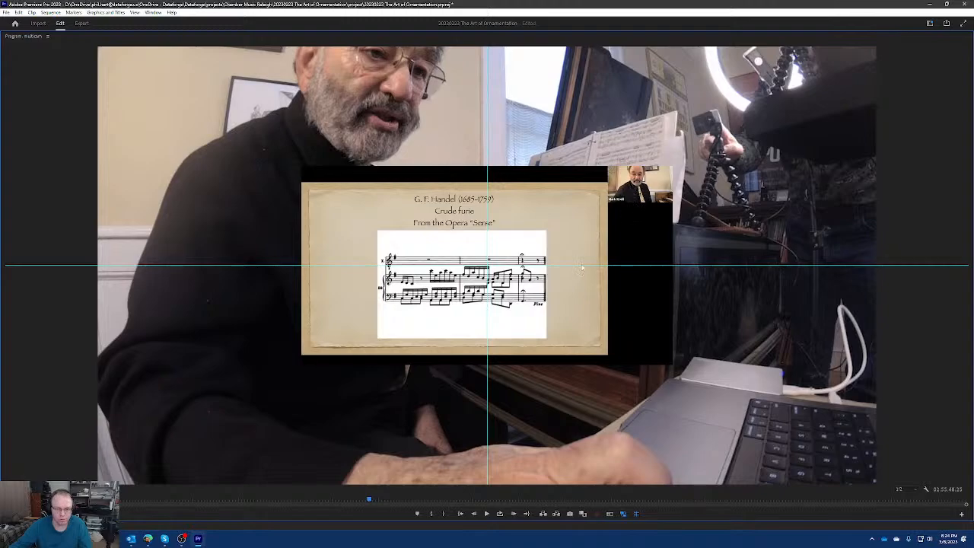
# Check the sync by playing from the Handel "Crude furie" slide and scrubbing back to about 00:52:53, and restore the program monitor's size.
pyautogui.moveTo(369, 497)
pyautogui.mouseDown()
pyautogui.moveTo(383, 498)
pyautogui.moveTo(369, 499)
pyautogui.mouseUp()
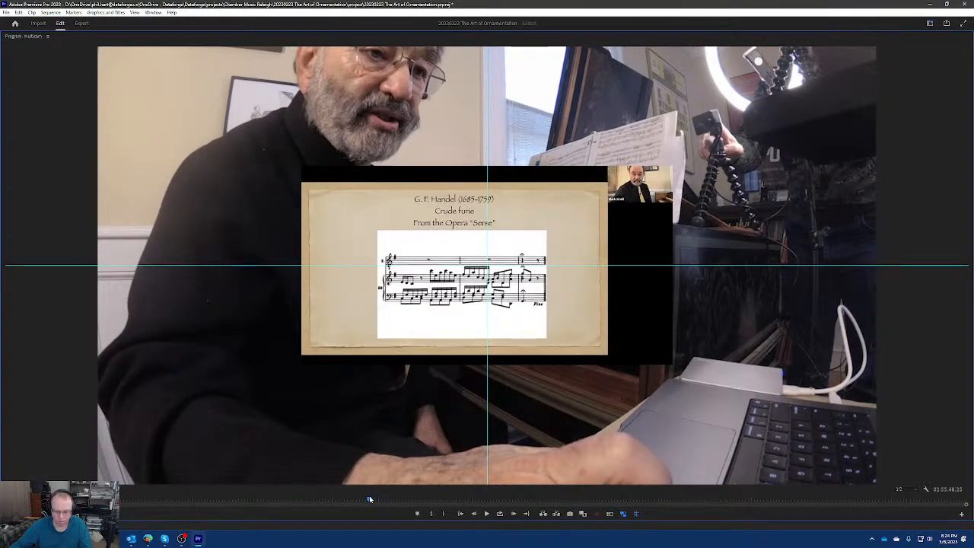
pyautogui.press('space')
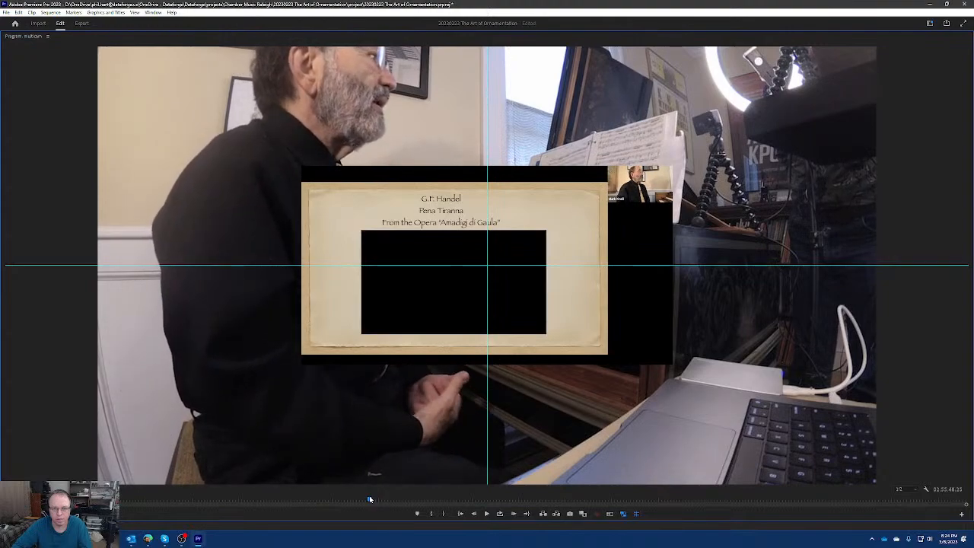
pyautogui.moveTo(407, 498); pyautogui.dragTo(298, 497)
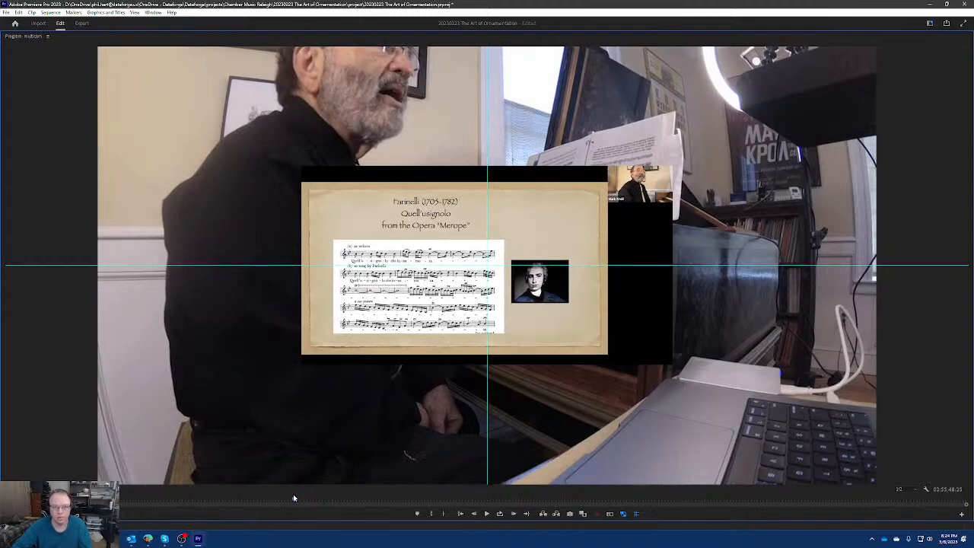
pyautogui.press('`')
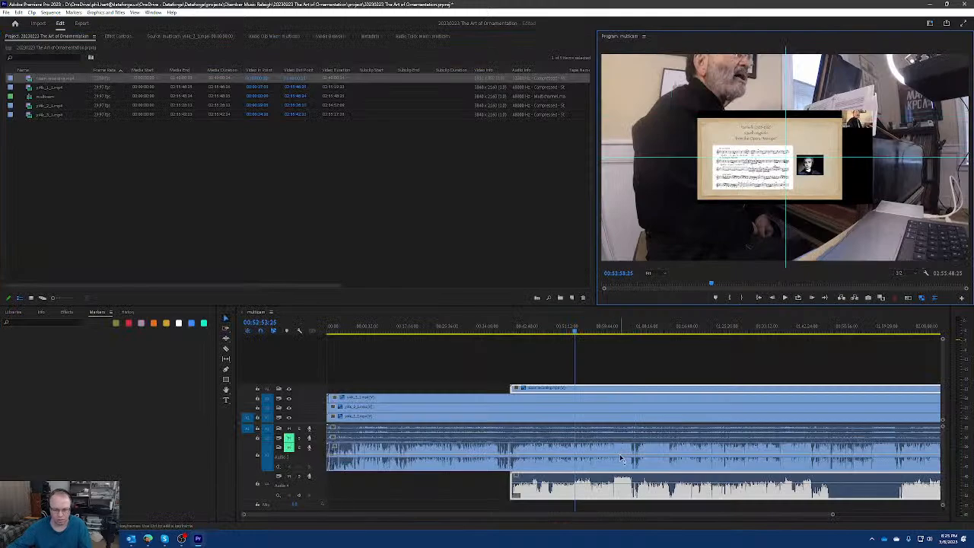
# Compare the zoom recording's waveform with the Audio 3 waveform near 00:52:53.
pyautogui.scroll(10, 601, 464)
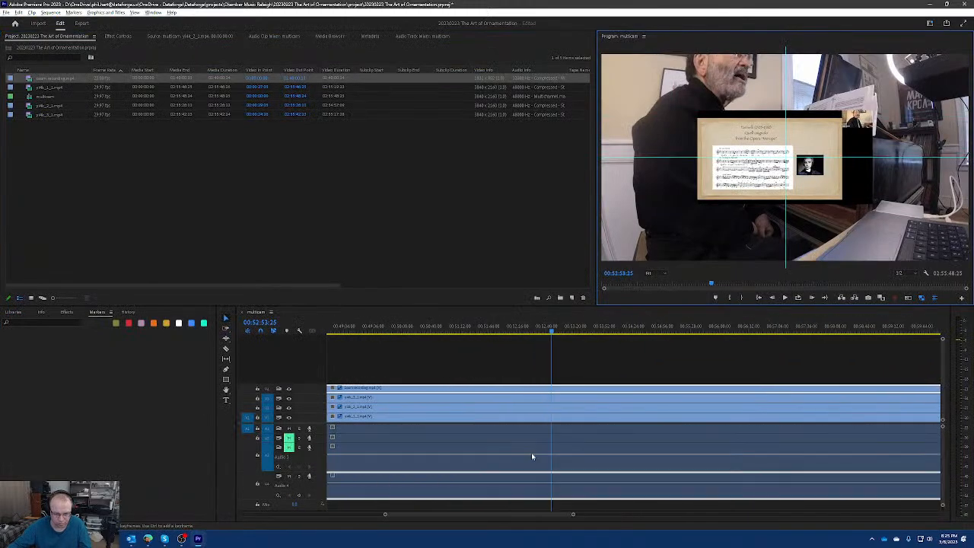
pyautogui.scroll(6, 583, 457)
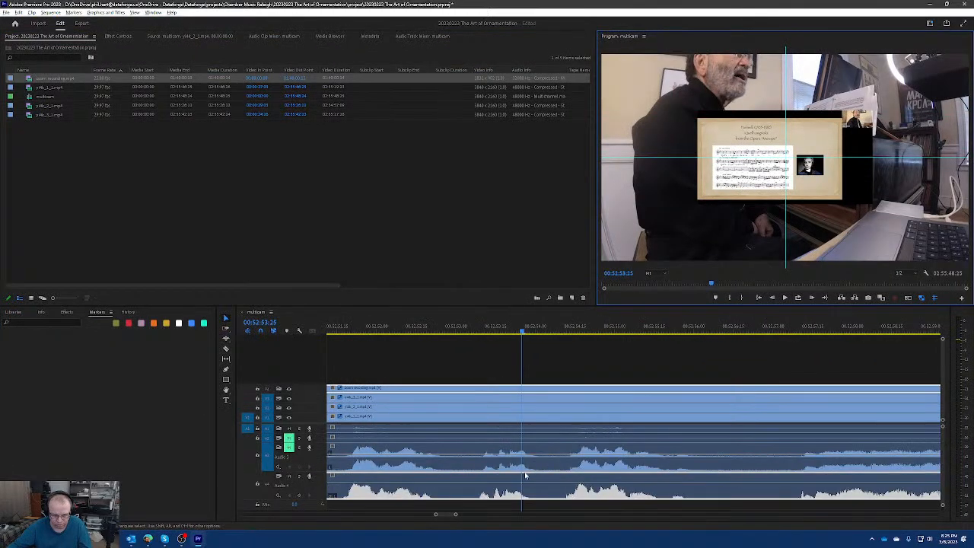
pyautogui.scroll(2, 496, 475)
pyautogui.scroll(3, 531, 462)
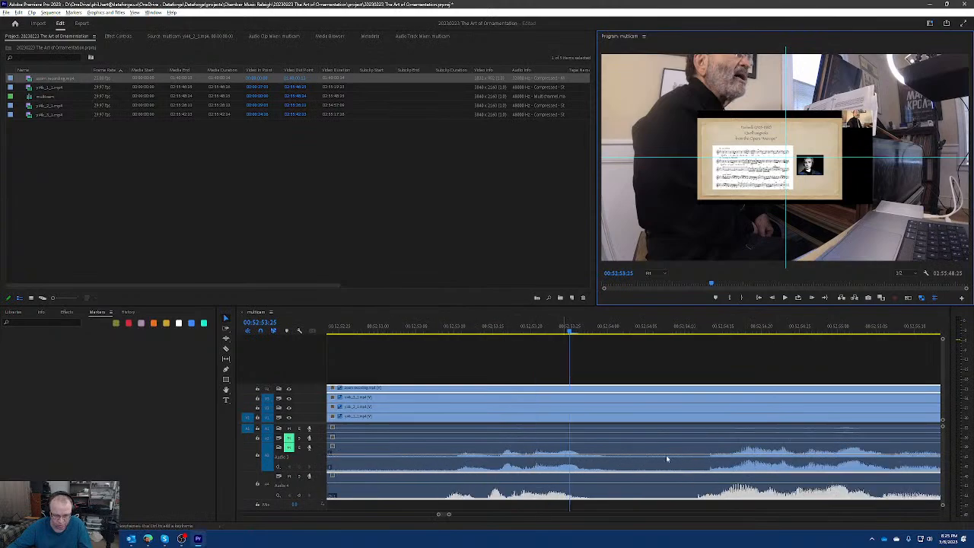
pyautogui.scroll(-18, 667, 457)
pyautogui.scroll(-2, 545, 456)
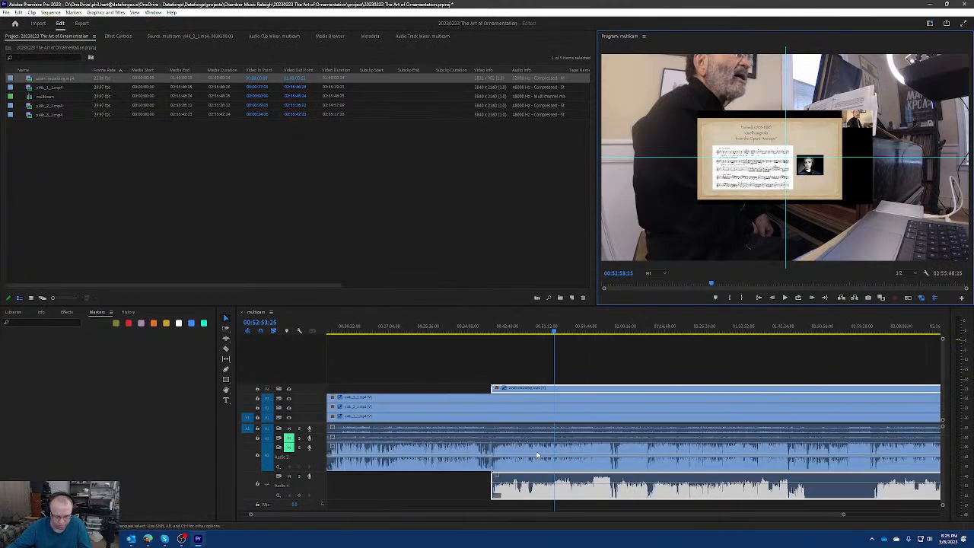
# Try nudging the zoom recording one frame earlier against the Audio 3 spike near 01:05:19, and check its sync in the maximized program monitor.
pyautogui.scroll(8, 612, 472)
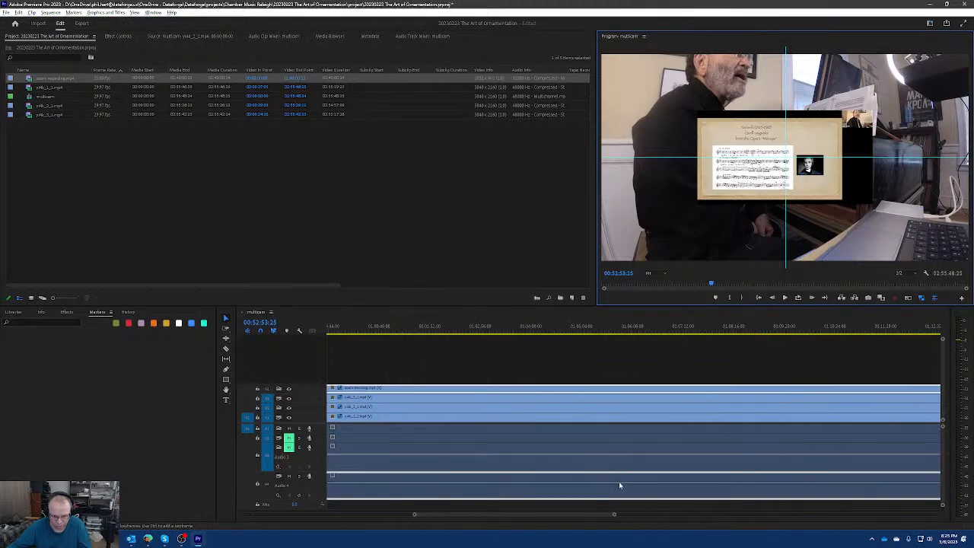
pyautogui.scroll(1, 612, 485)
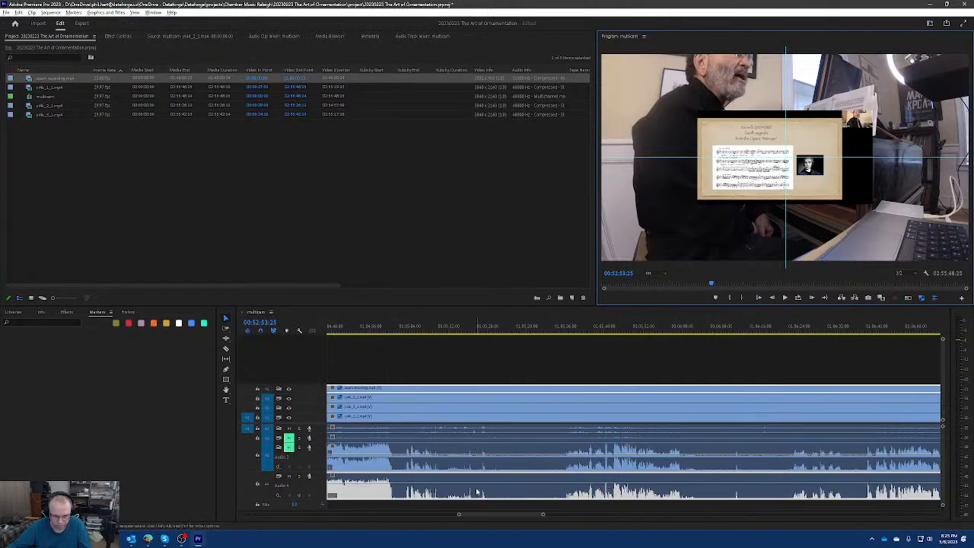
pyautogui.scroll(5, 478, 492)
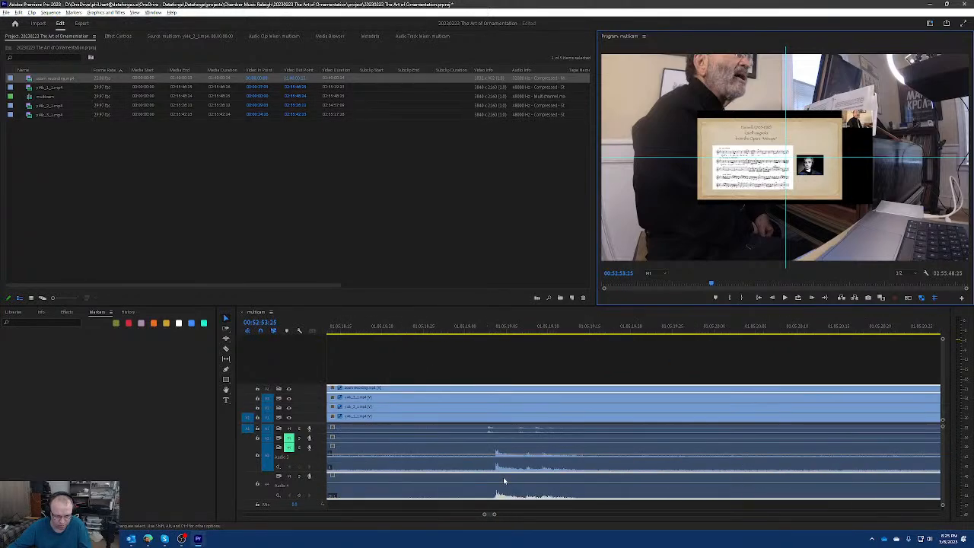
pyautogui.scroll(1, 504, 481)
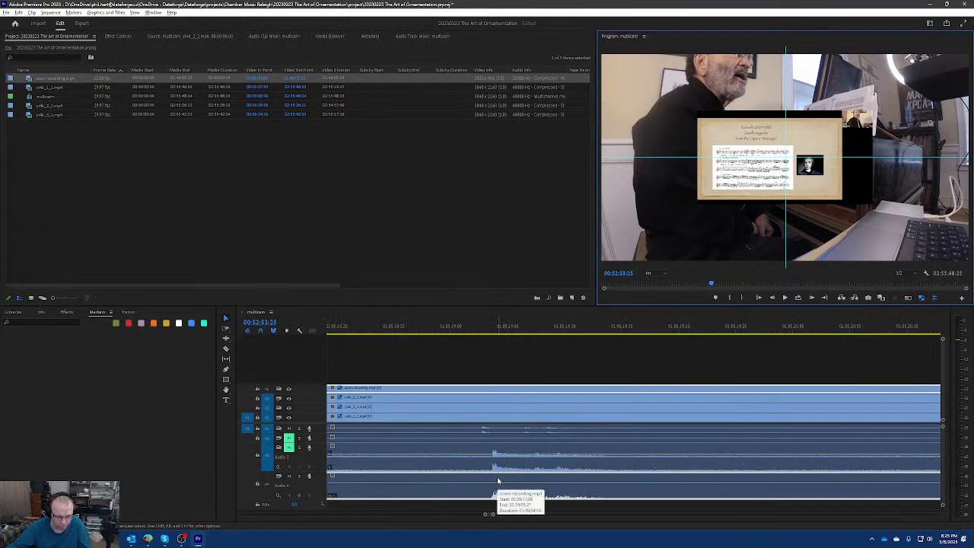
pyautogui.click(494, 481)
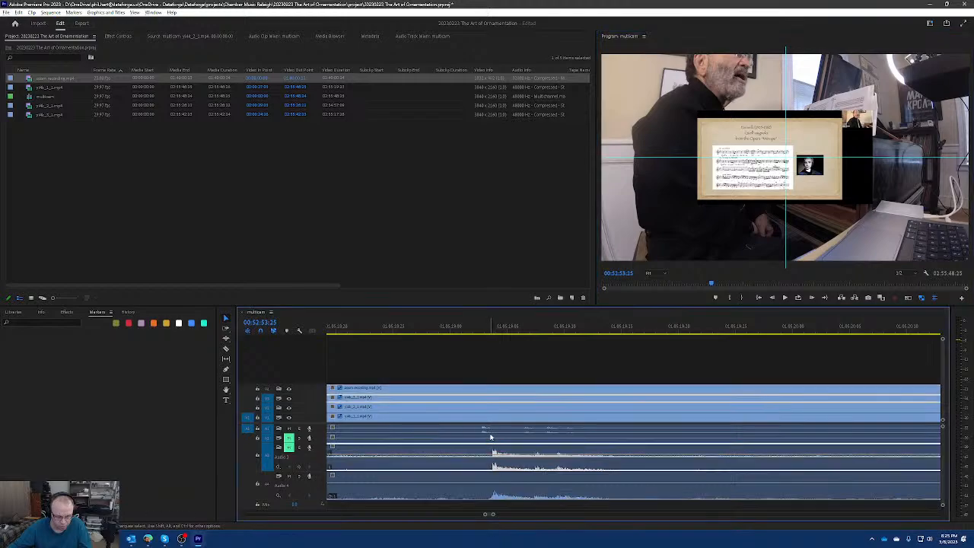
pyautogui.click(493, 491)
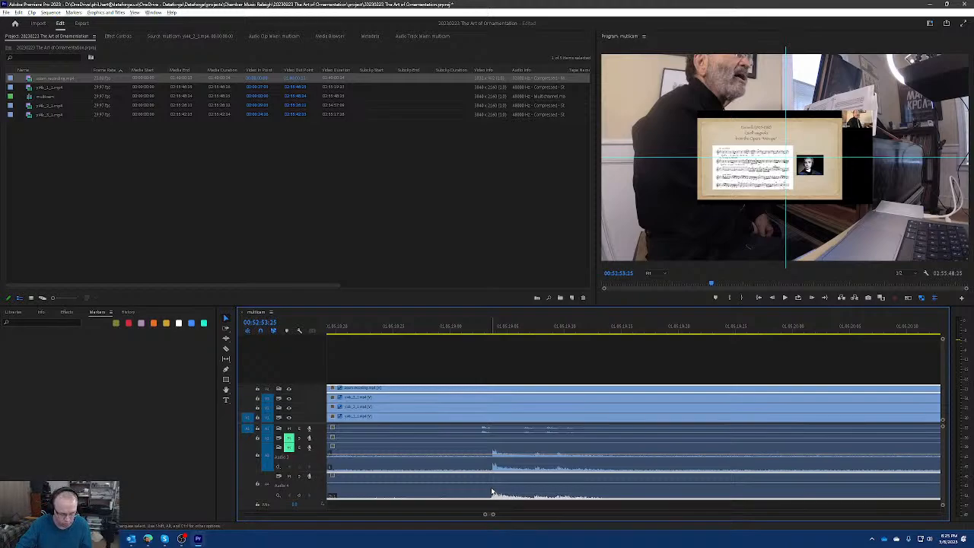
pyautogui.hotkey('alt', 'Left')
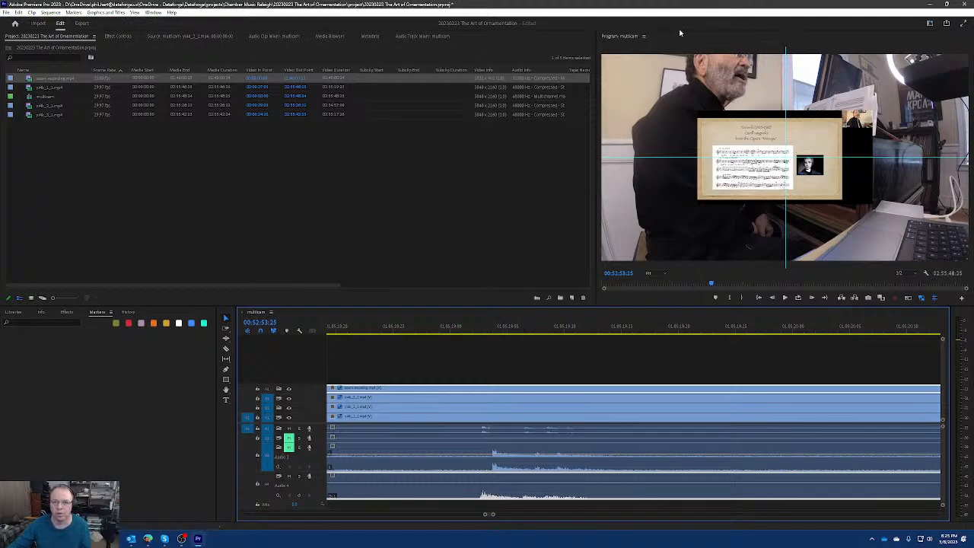
pyautogui.press('`')
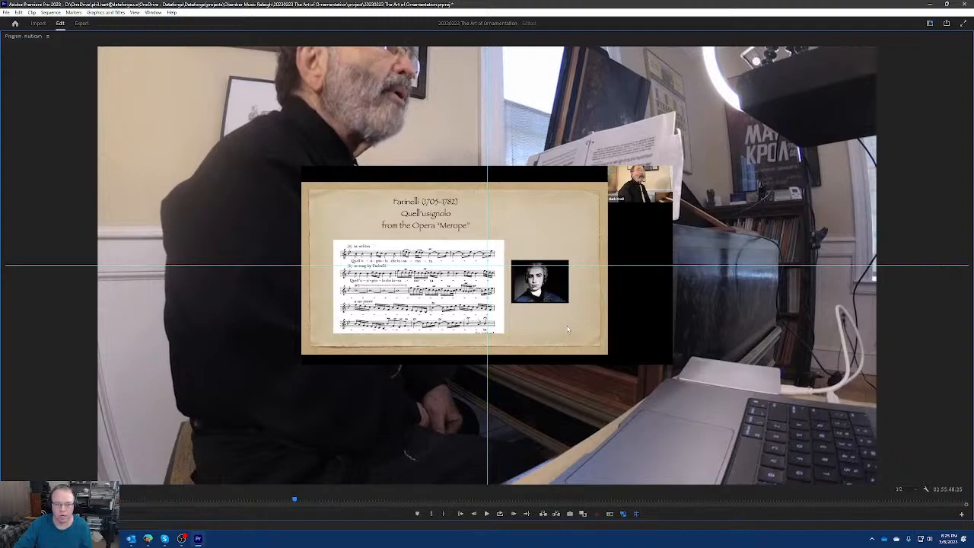
pyautogui.press('`')
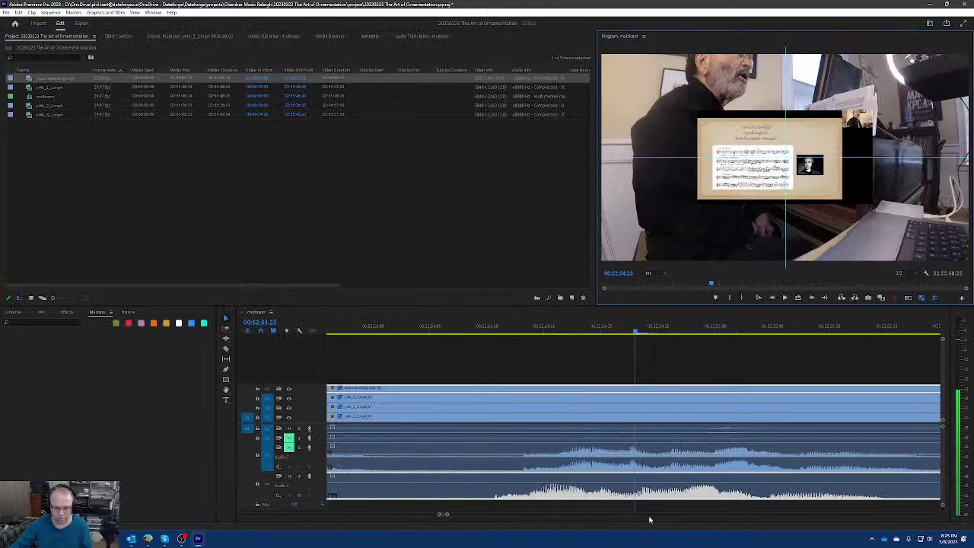
# Nudge the zoom recording later until its waveform nearly lines up with Audio 3 near 00:52:54, and recheck the sync in the maximized program monitor.
pyautogui.click(648, 495)
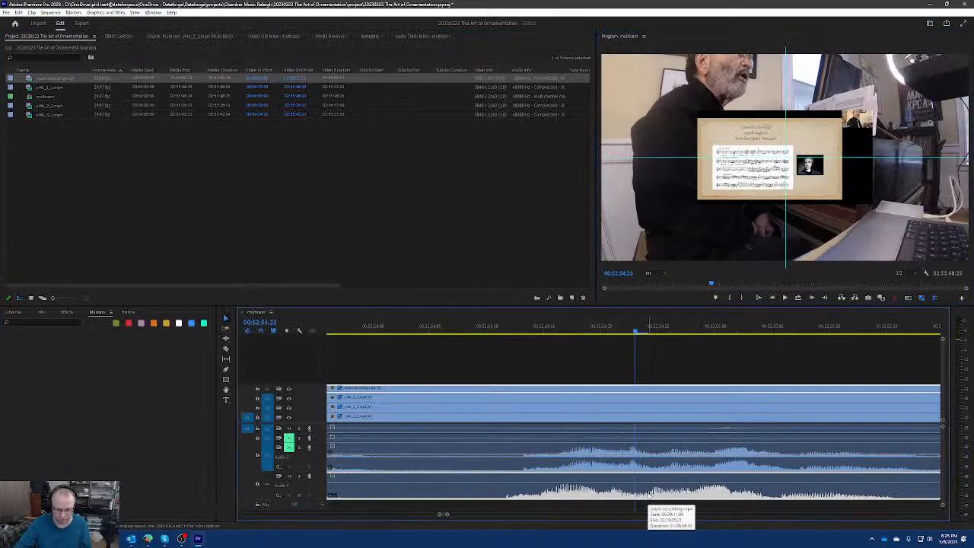
pyautogui.press('`')
pyautogui.press('`')
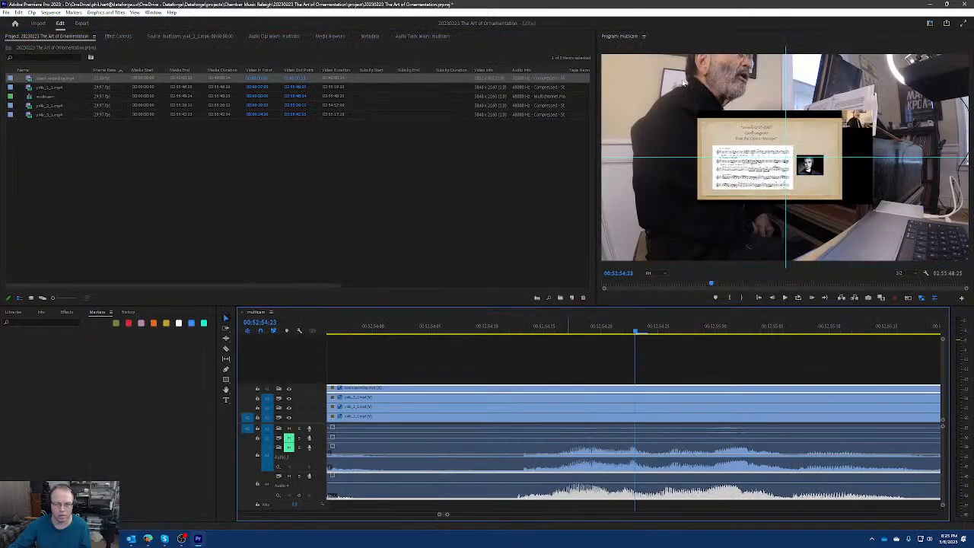
pyautogui.press('`')
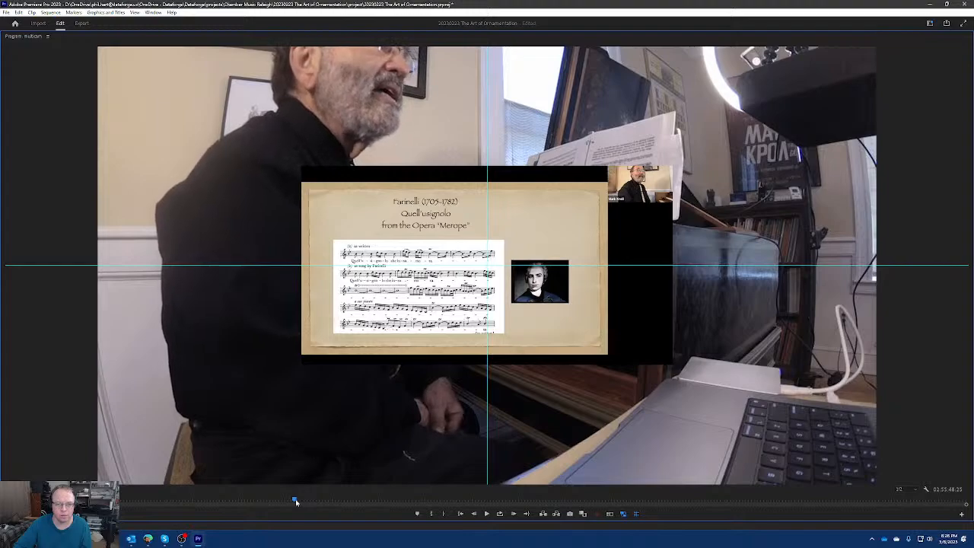
pyautogui.press('`')
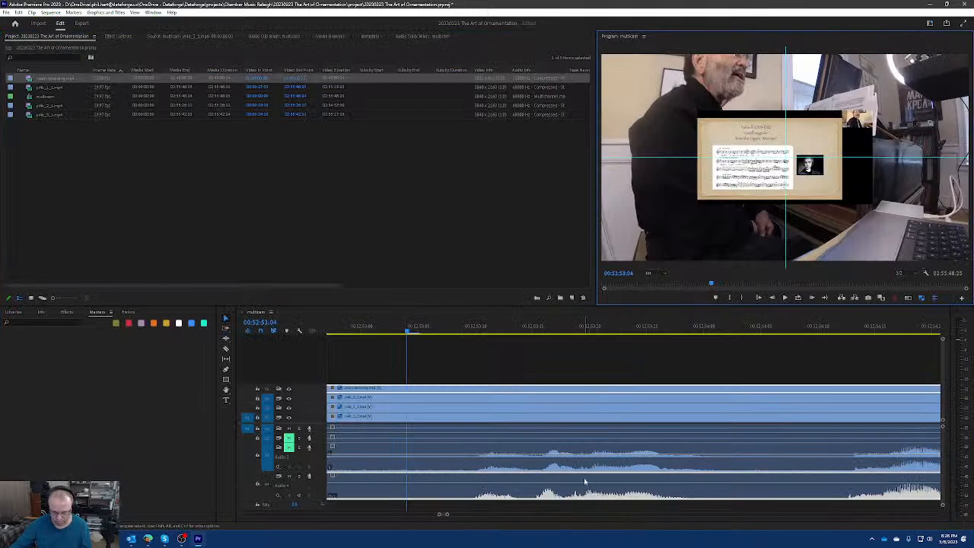
# Examine how closely the zoom recording's waveform follows Audio 3 near the start of the recording, around 00:43:06.
pyautogui.scroll(-2, 451, 467)
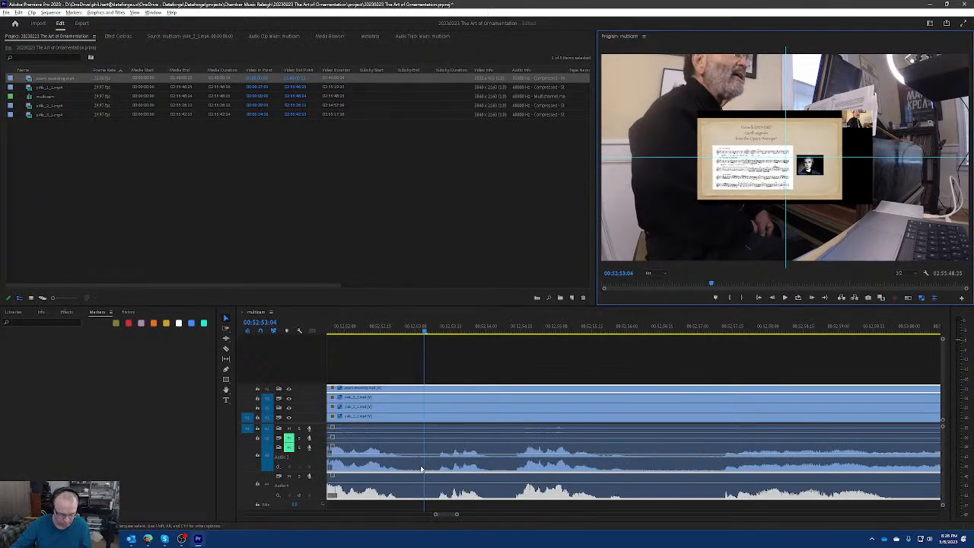
pyautogui.scroll(-5, 501, 475)
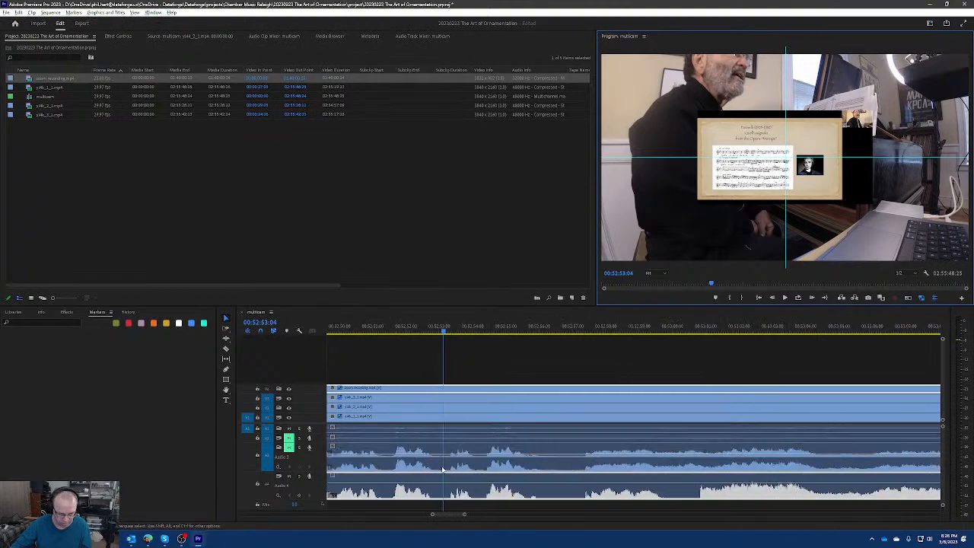
pyautogui.scroll(-4, 674, 467)
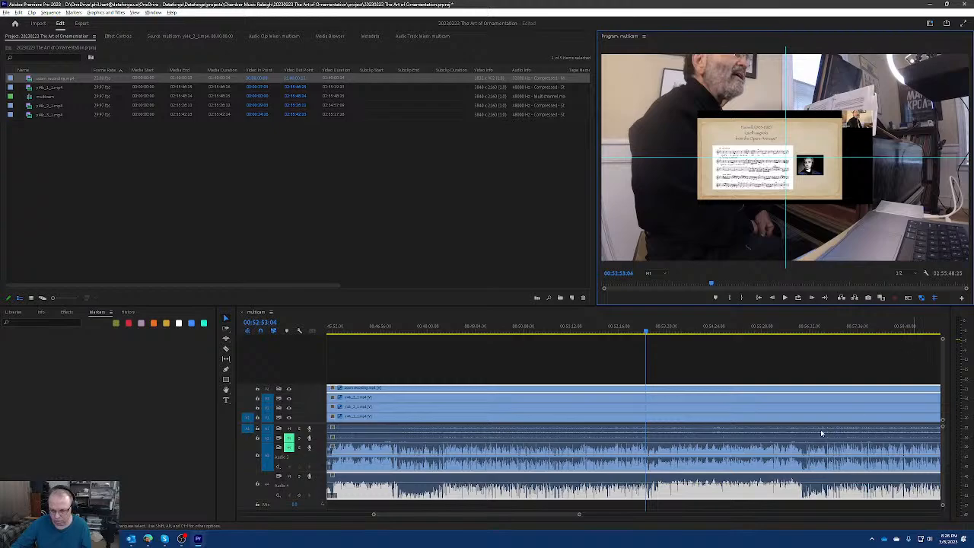
pyautogui.scroll(-4, 848, 426)
pyautogui.scroll(10, 744, 443)
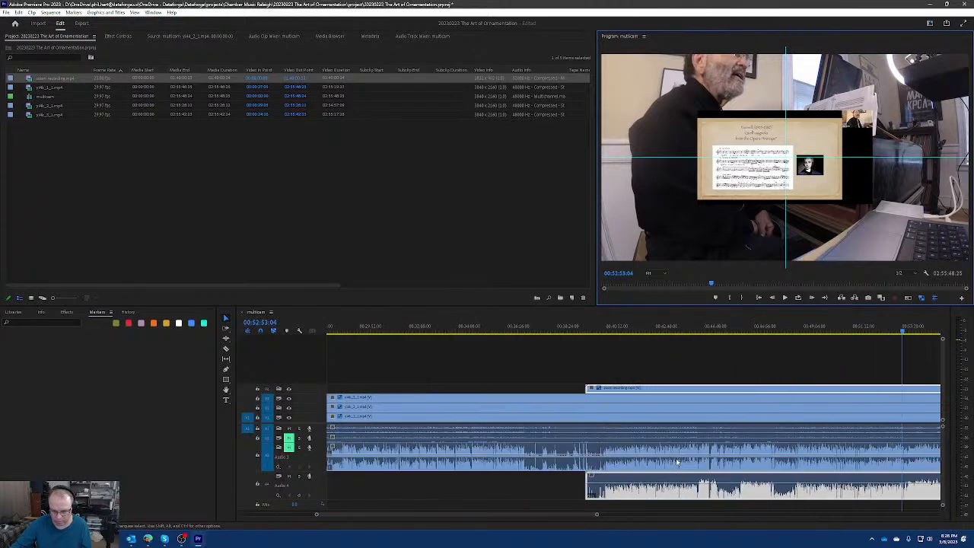
pyautogui.scroll(8, 573, 474)
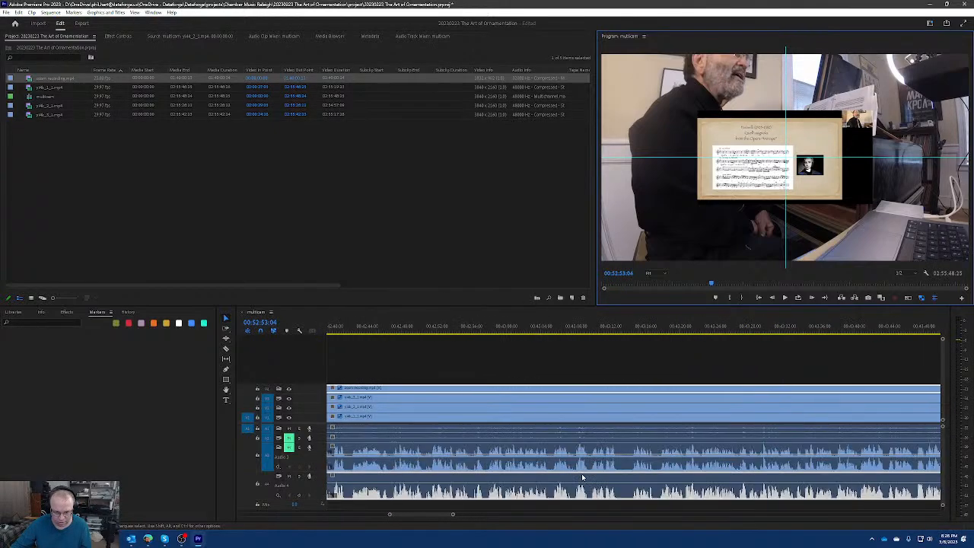
pyautogui.scroll(2, 526, 478)
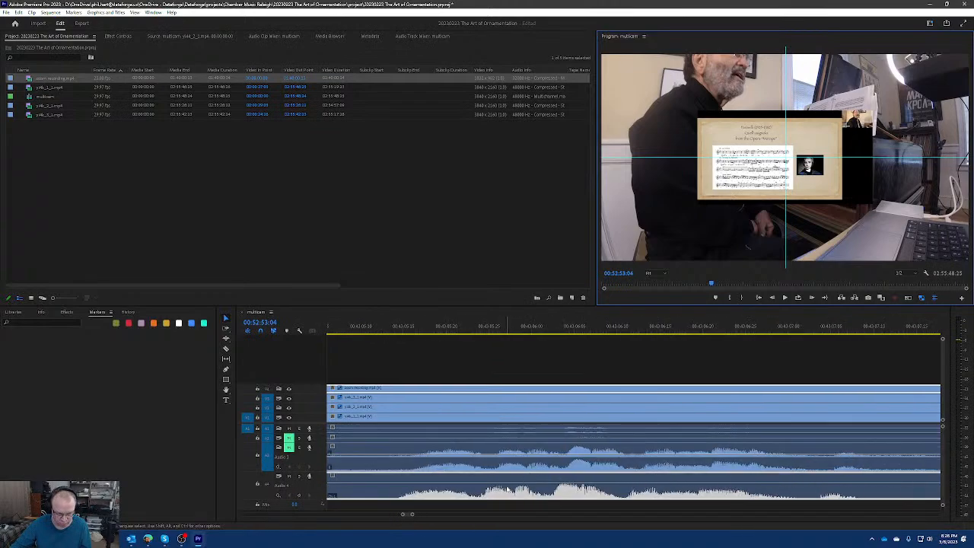
pyautogui.click(515, 491)
pyautogui.scroll(-10, 535, 491)
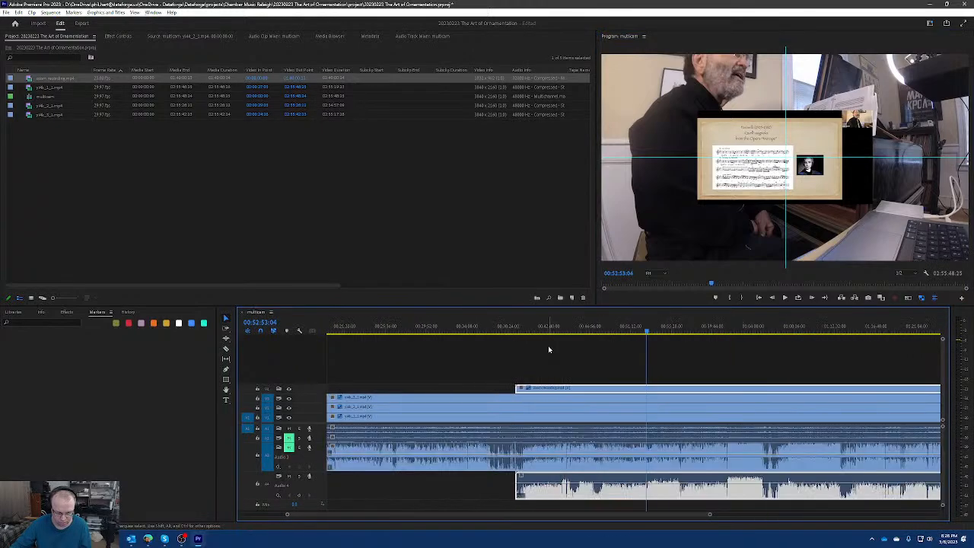
# Nudge the zoom recording earlier to line up its waveform with Audio 3 near 01:43:47, and place the playhead there in a maximized timeline.
pyautogui.moveTo(869, 328); pyautogui.dragTo(906, 329)
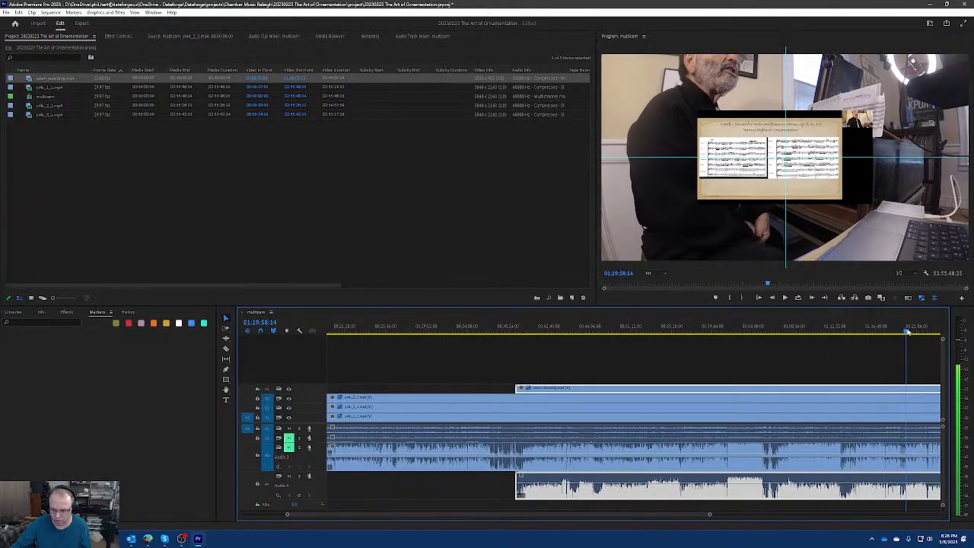
pyautogui.scroll(-5, 921, 462)
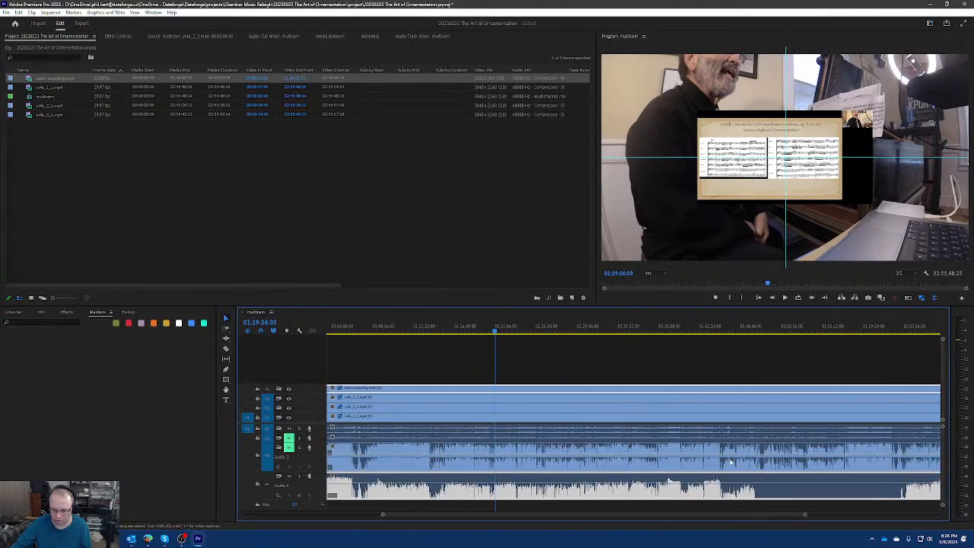
pyautogui.click(727, 330)
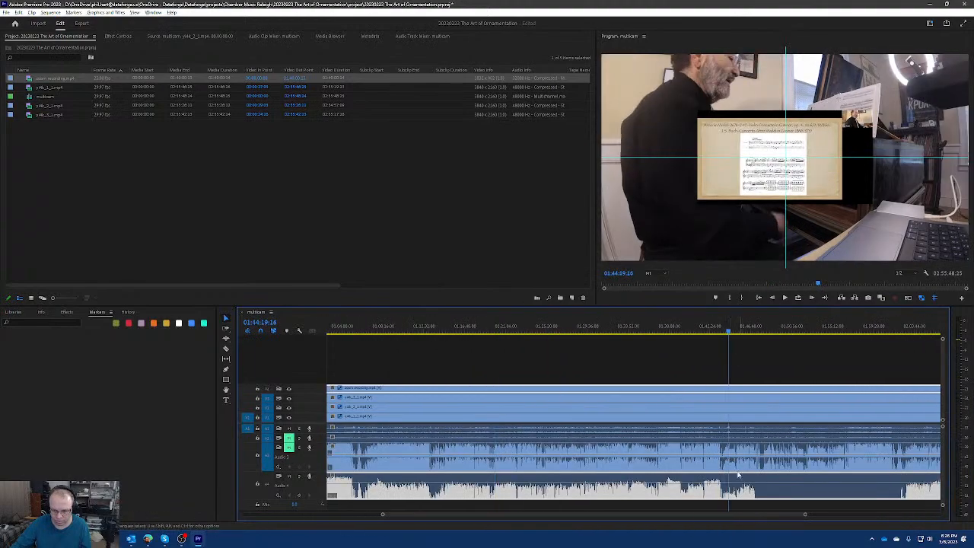
pyautogui.scroll(3, 712, 478)
pyautogui.scroll(5, 713, 478)
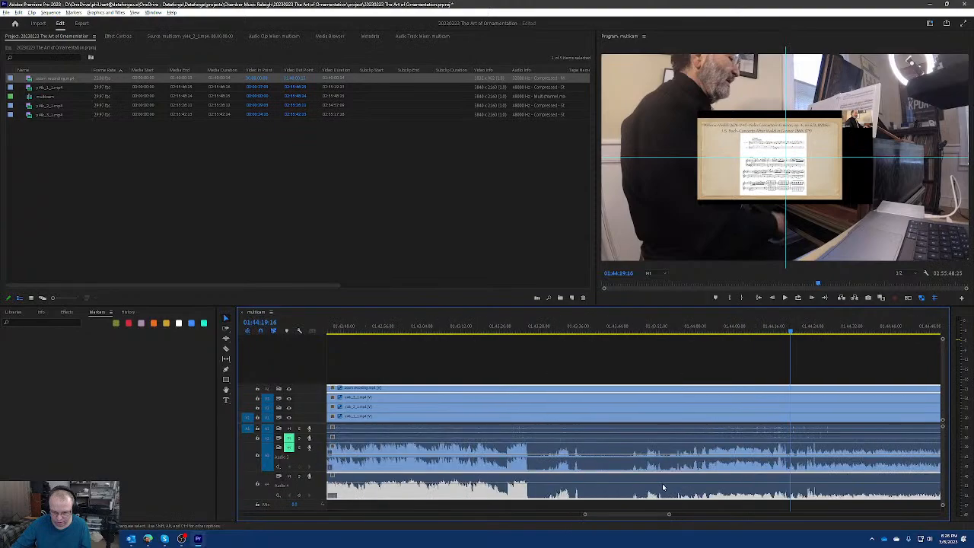
pyautogui.scroll(4, 596, 483)
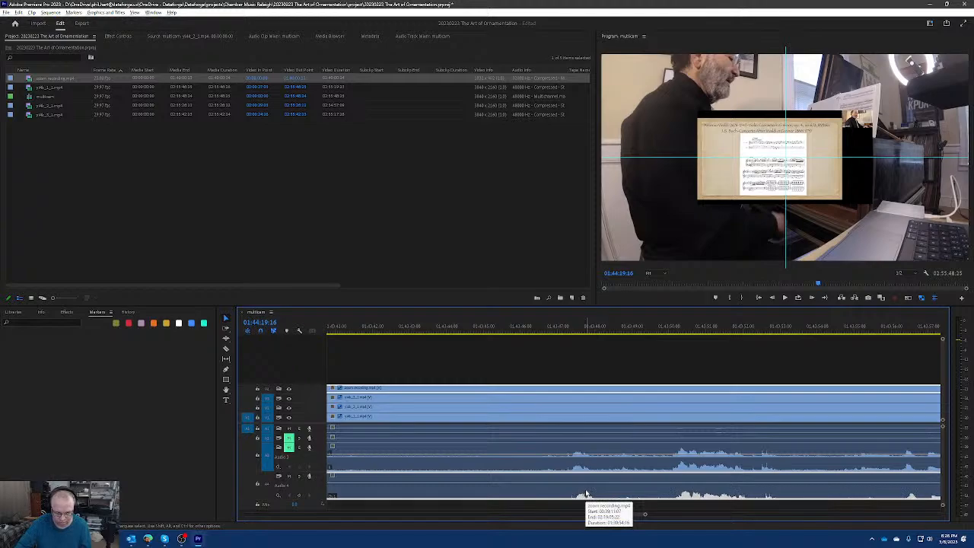
pyautogui.scroll(4, 586, 494)
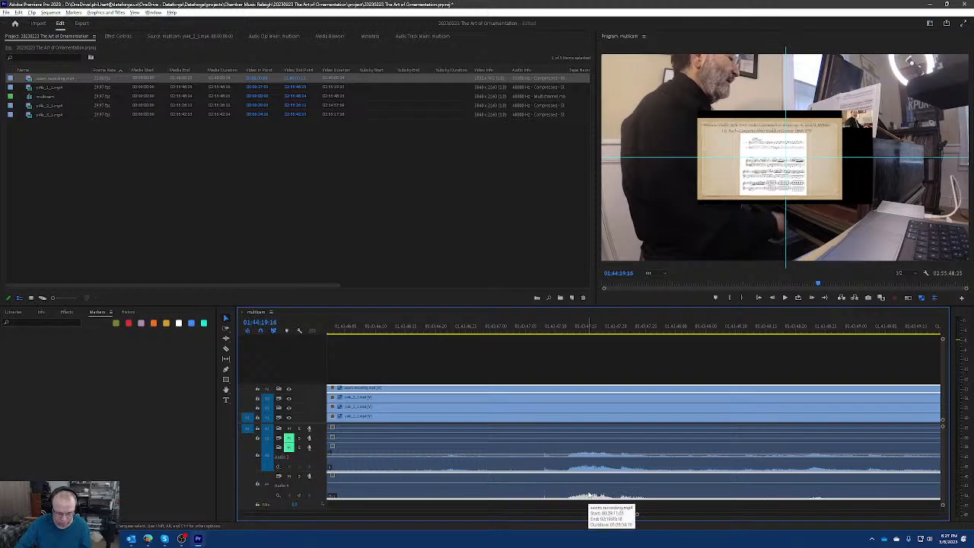
pyautogui.click(569, 328)
pyautogui.press('`')
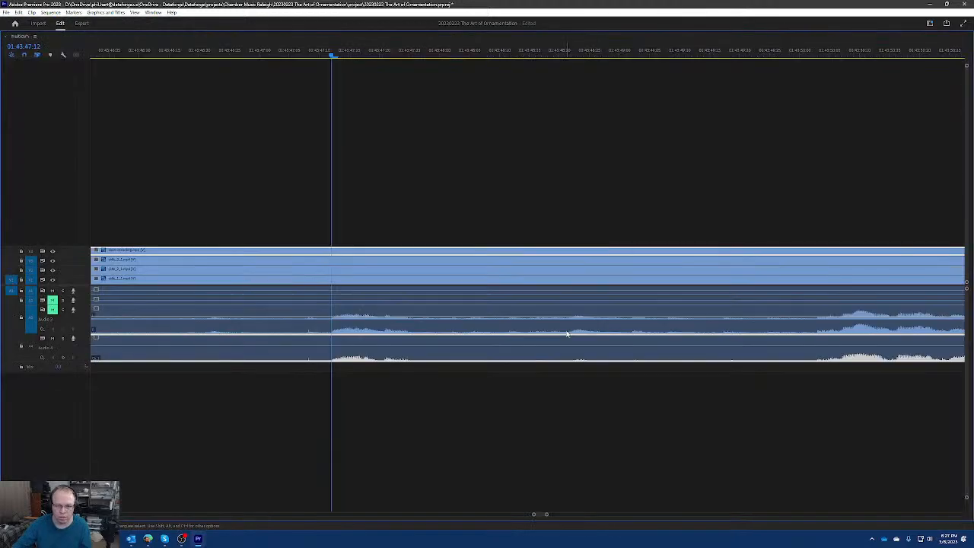
# Play back the passage around 01:45:10:00 with the program monitor maximized to check the zoom recording's sync against the camera.
pyautogui.press('`')
pyautogui.press('`')
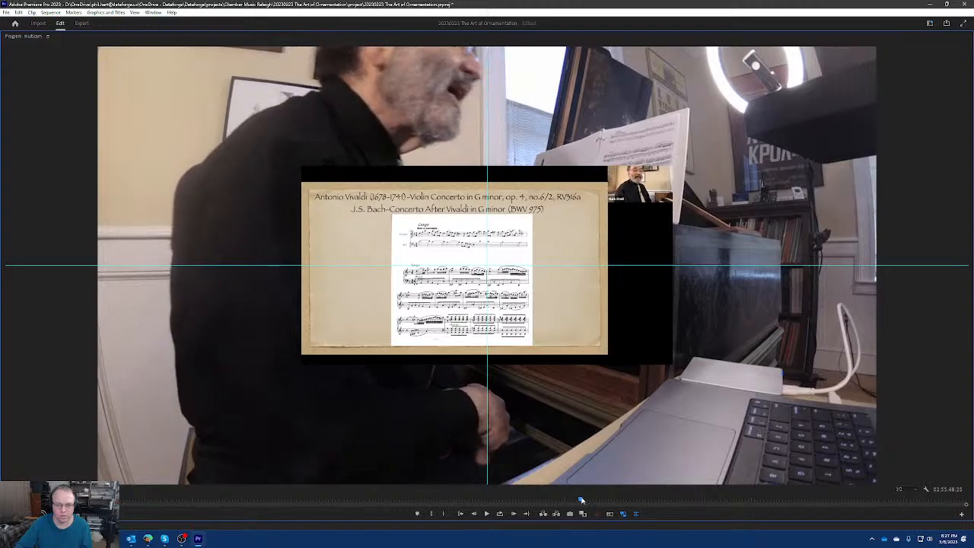
pyautogui.press('`')
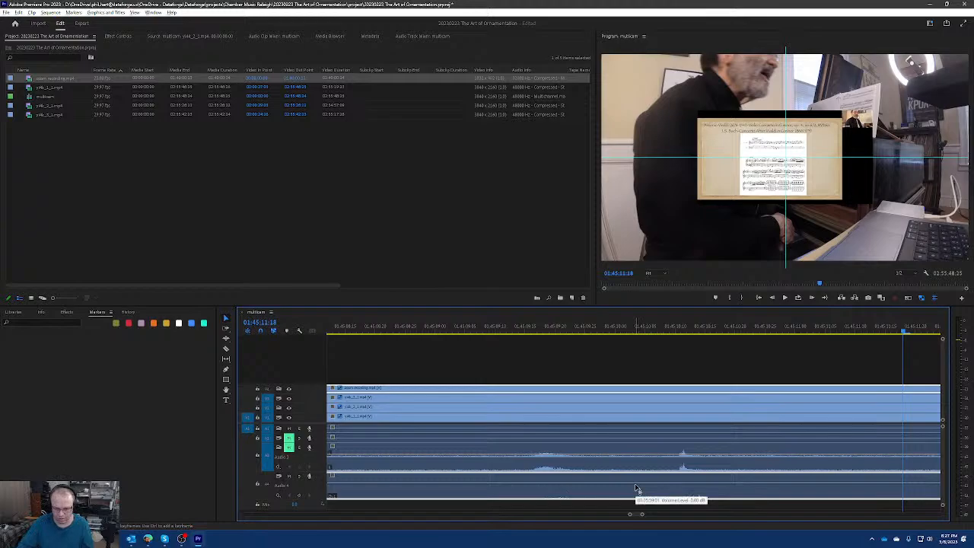
pyautogui.click(616, 328)
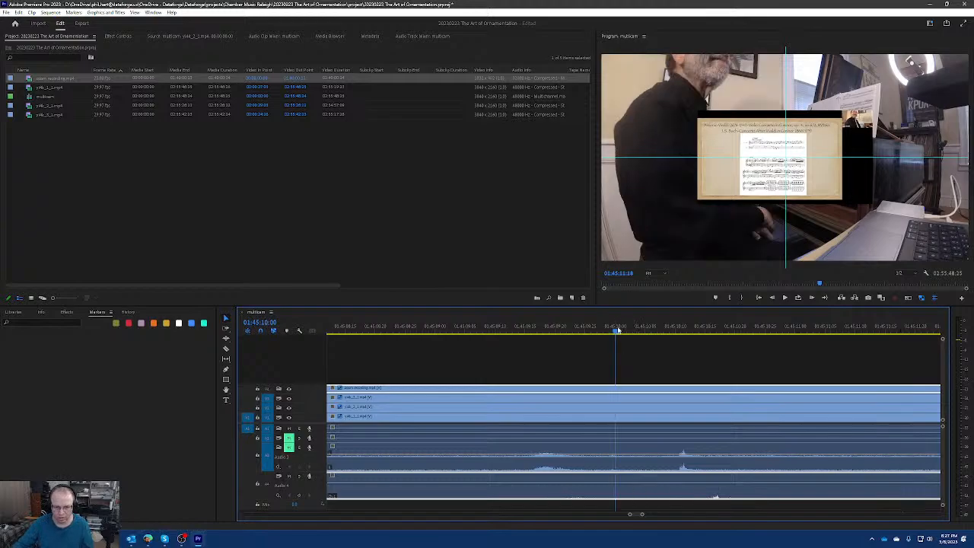
pyautogui.press('`')
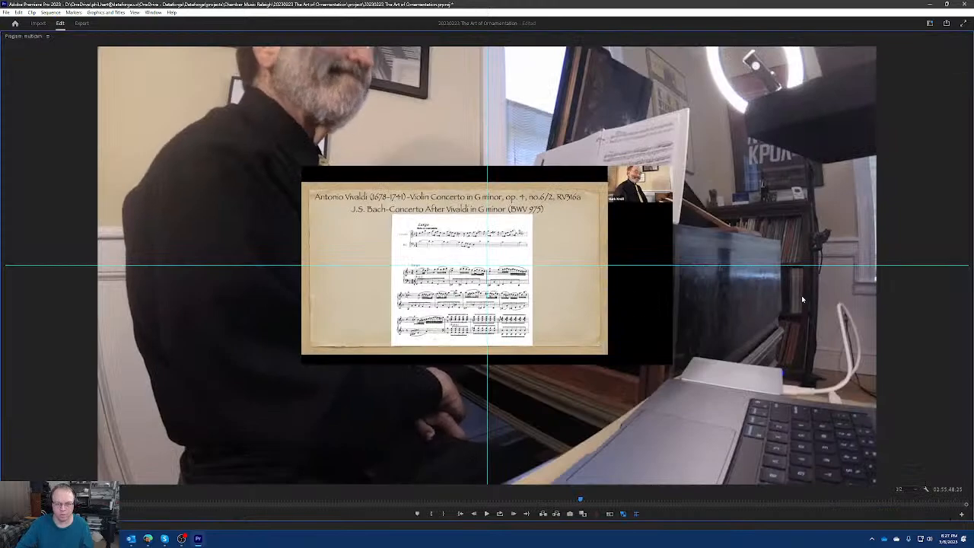
pyautogui.press('`')
pyautogui.press('space')
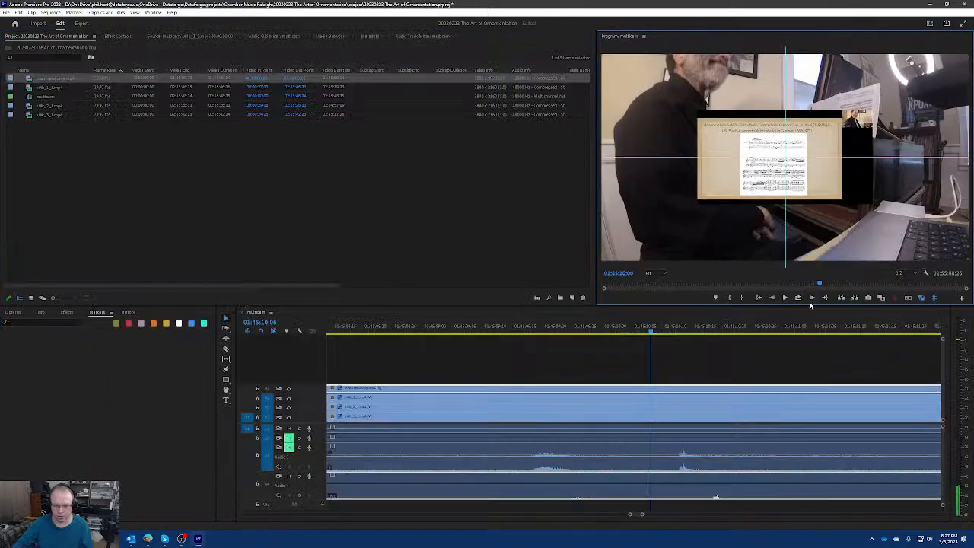
# Nudge the zoom recording slightly later on the timeline near 01:45:10 and recheck its sync in the maximized program monitor.
pyautogui.click(730, 495)
pyautogui.hotkey('alt', 'Right')
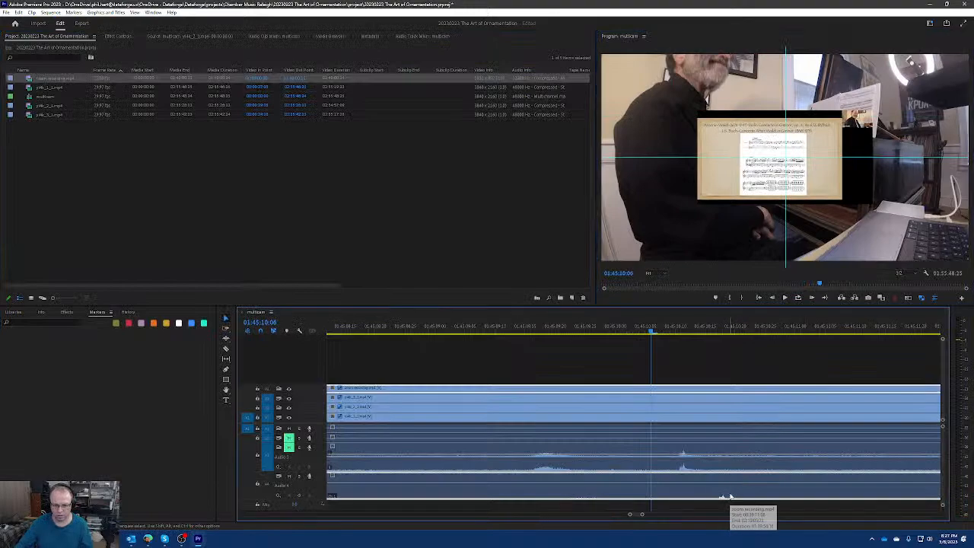
pyautogui.press('`')
pyautogui.press('space')
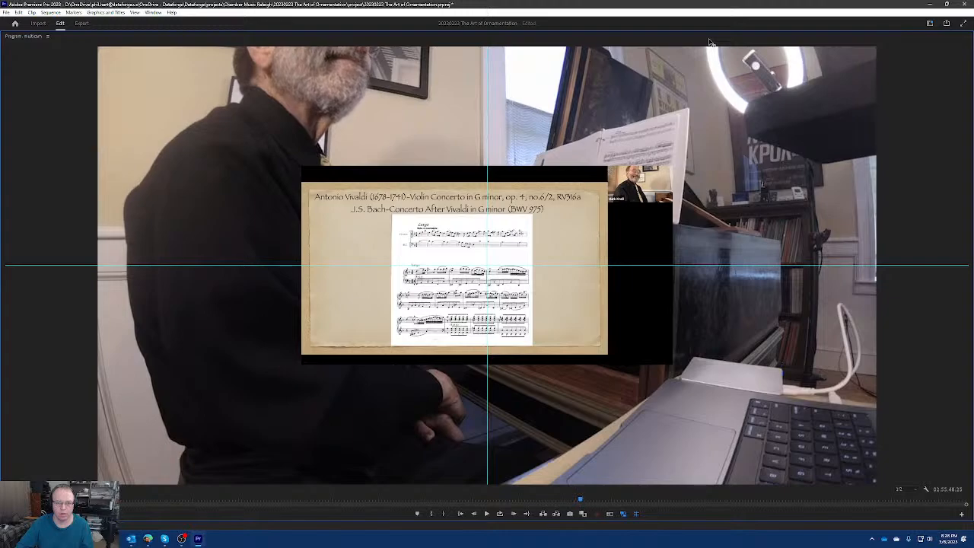
pyautogui.press('`')
# Compare the zoom recording's waveform with Audio 3 near 01:45:10 in the maximized timeline, and save the project.
pyautogui.click(666, 363)
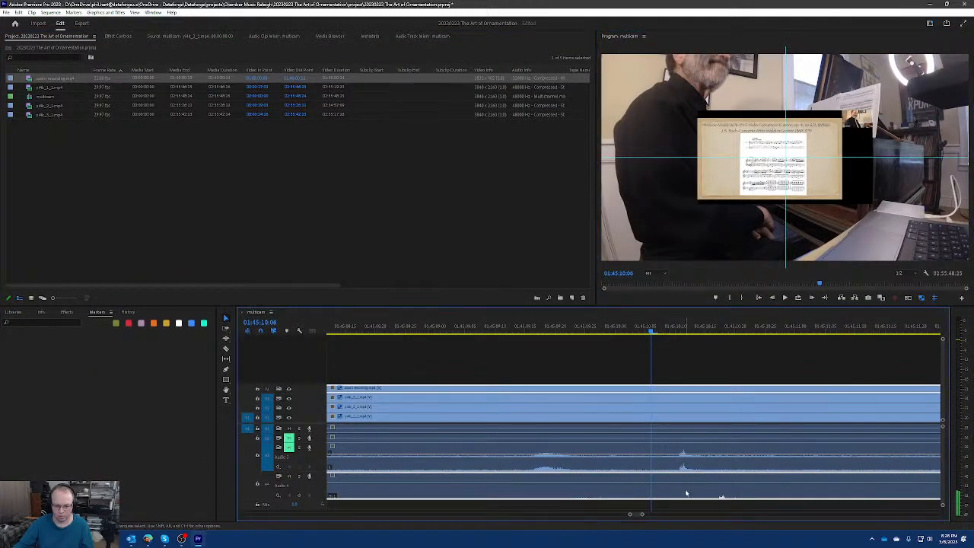
pyautogui.press('`')
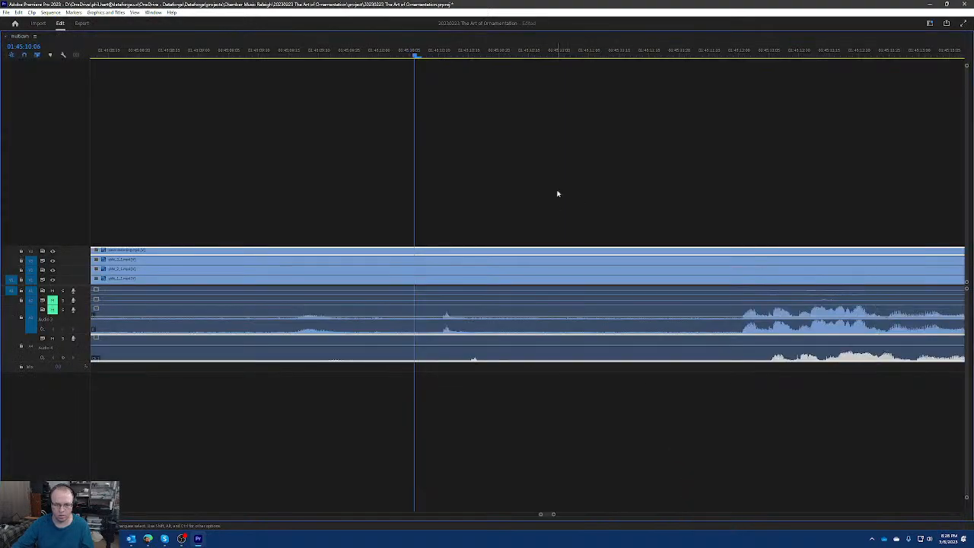
pyautogui.press('`')
pyautogui.press('`')
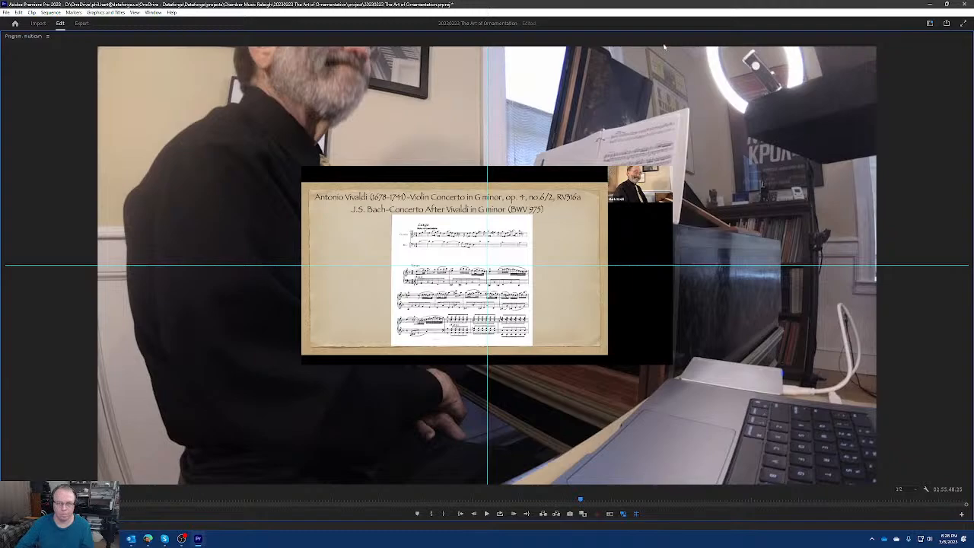
pyautogui.hotkey('ctrl', 's')
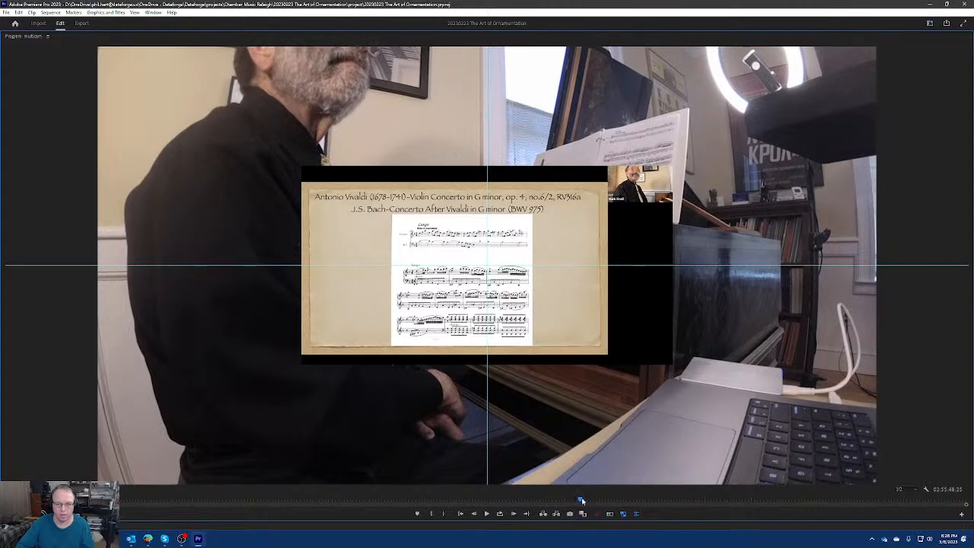
# Nudge the zoom recording further later around 01:45:10 and check the keyboard playing against it in the maximized program monitor.
pyautogui.press('`')
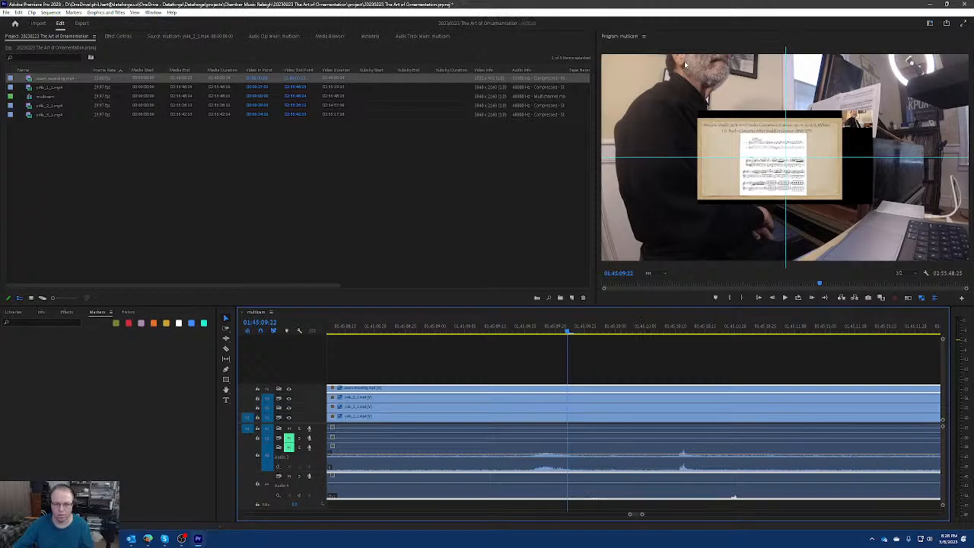
pyautogui.press('`')
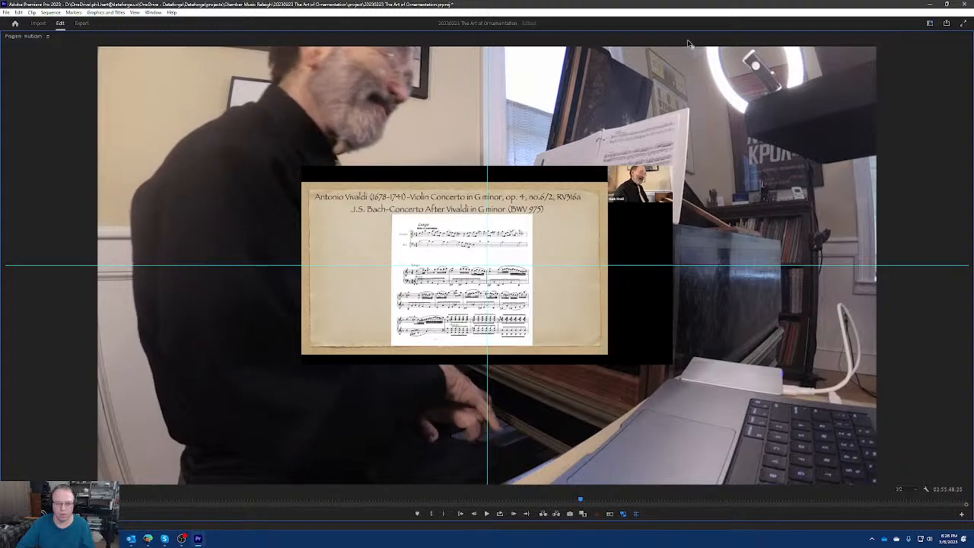
pyautogui.press('`')
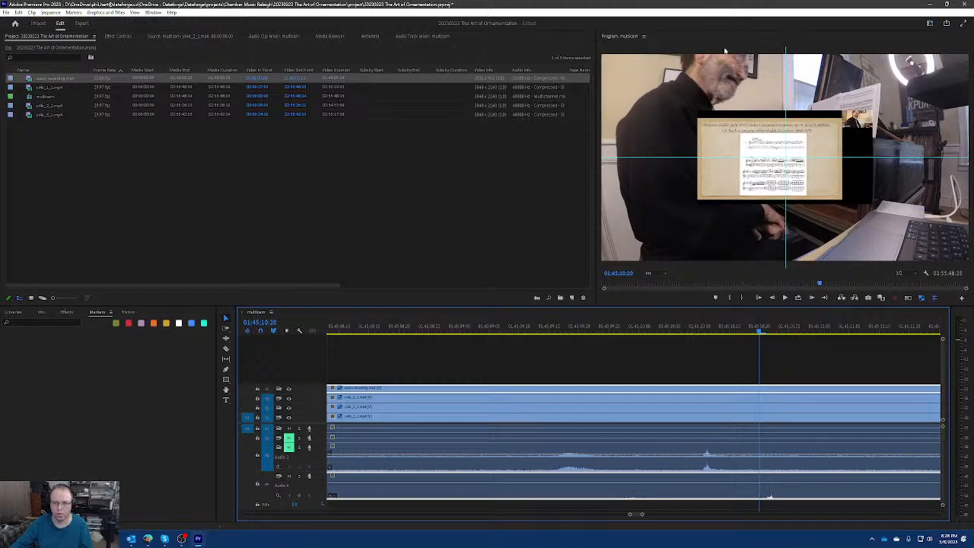
pyautogui.press('`')
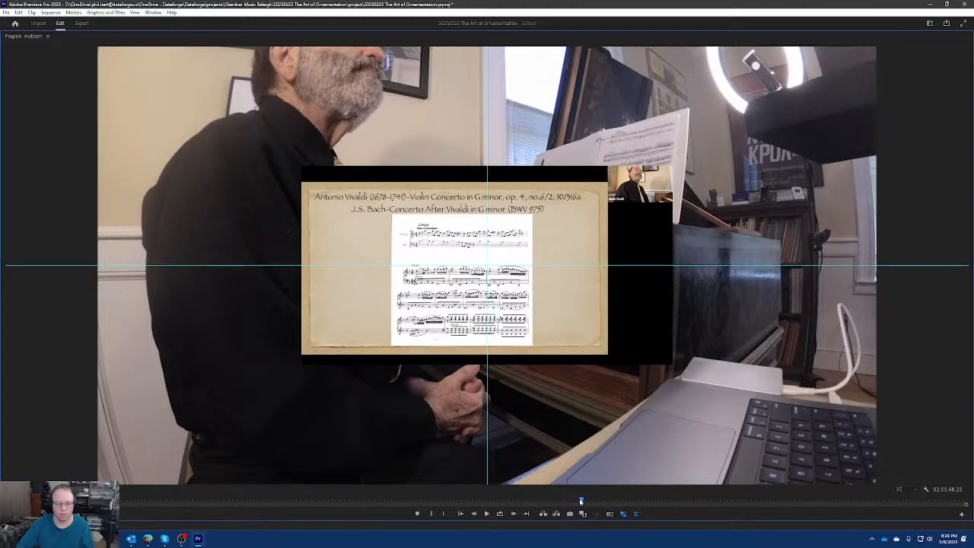
# Nudge the zoom recording slightly earlier near 01:45:22:22 and recheck its sync in the maximized program monitor.
pyautogui.press('`')
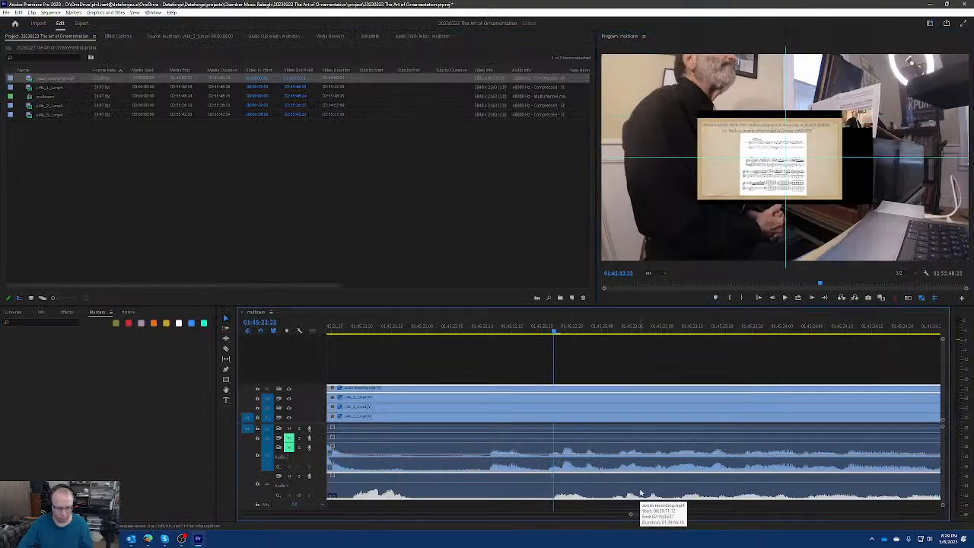
pyautogui.press('`')
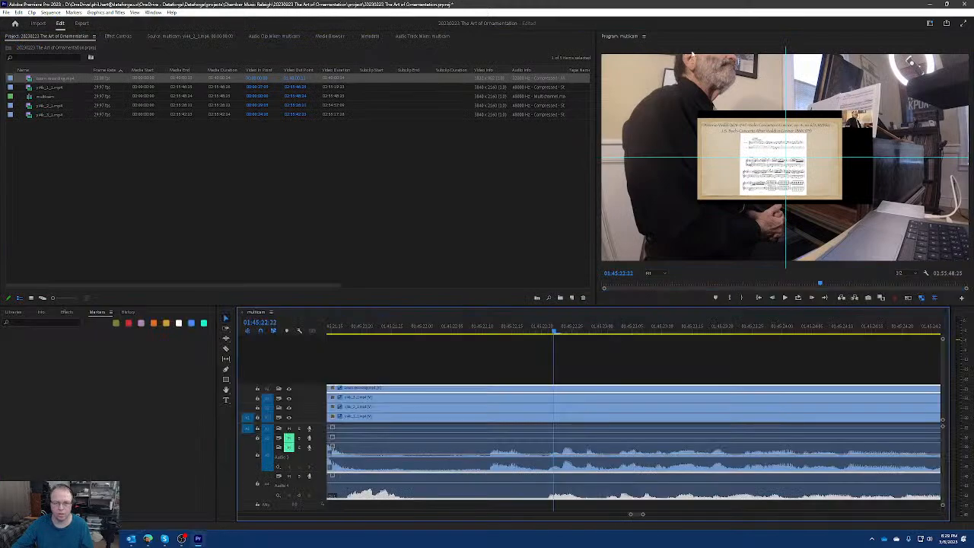
pyautogui.press('`')
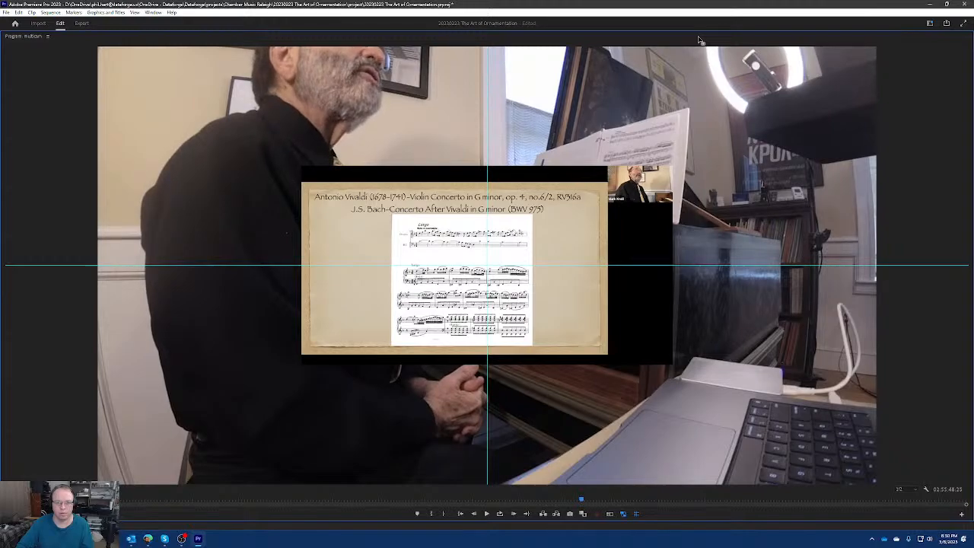
pyautogui.press('`')
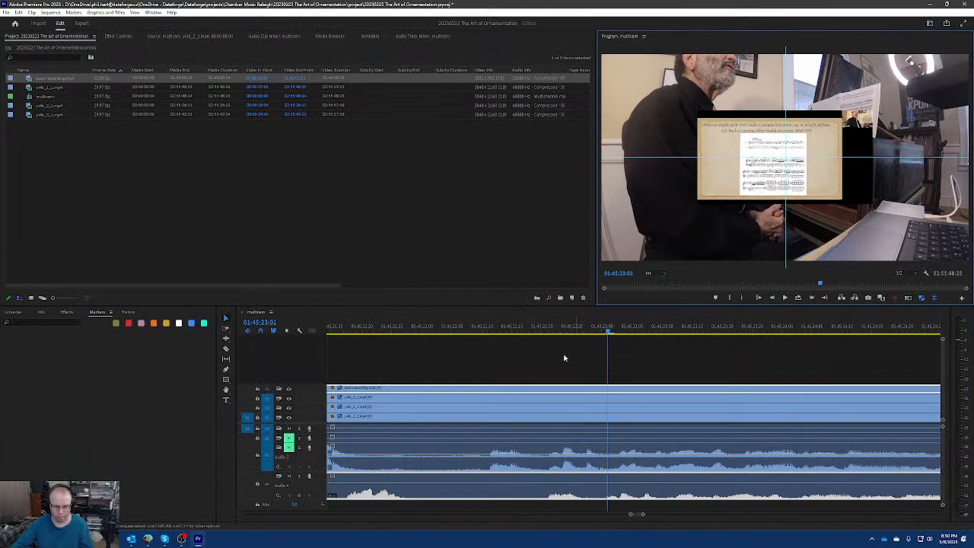
# Check the zoom recording's sync in the maximized program monitor between 00:46:28:24 and 00:50:33:27.
pyautogui.scroll(-5, 552, 373)
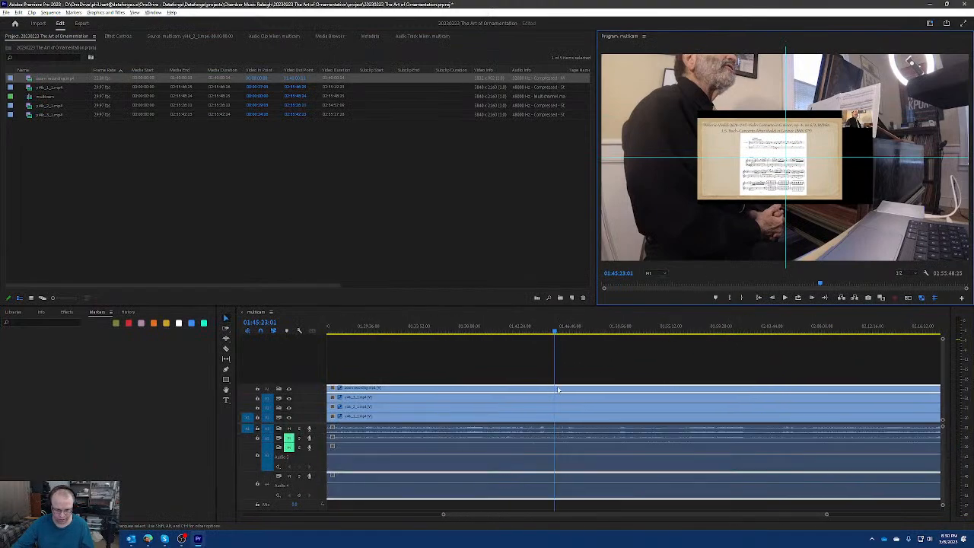
pyautogui.press('\\')
pyautogui.click(480, 333)
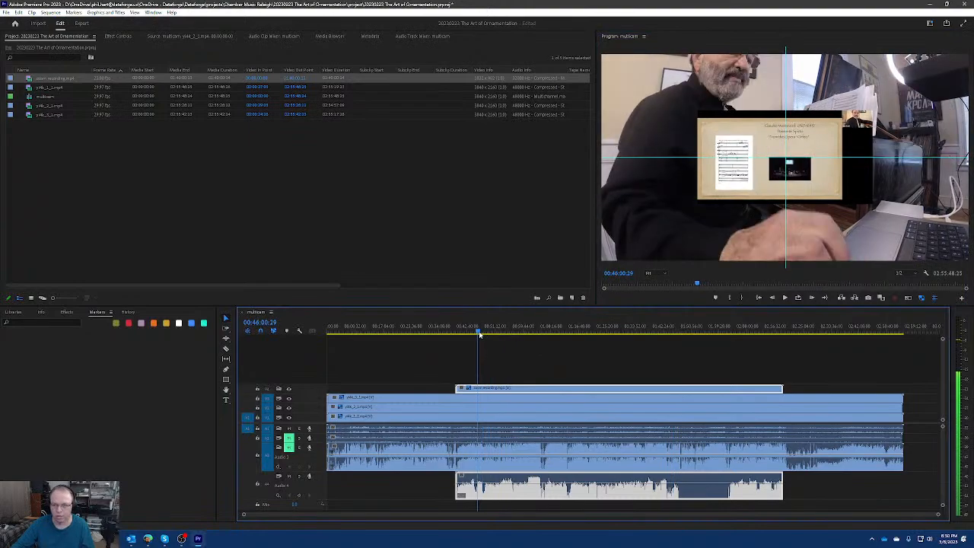
pyautogui.moveTo(479, 333); pyautogui.dragTo(481, 334)
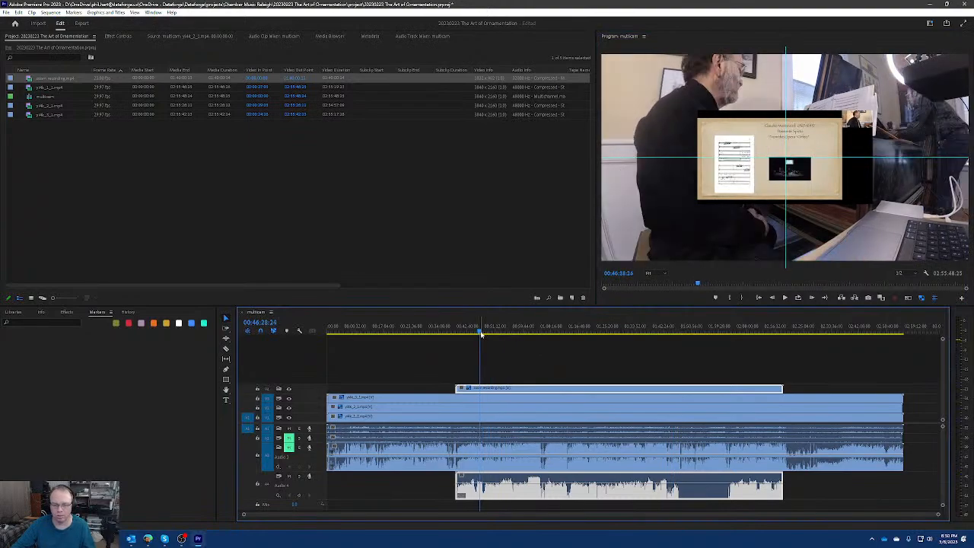
pyautogui.press('`')
pyautogui.press('`')
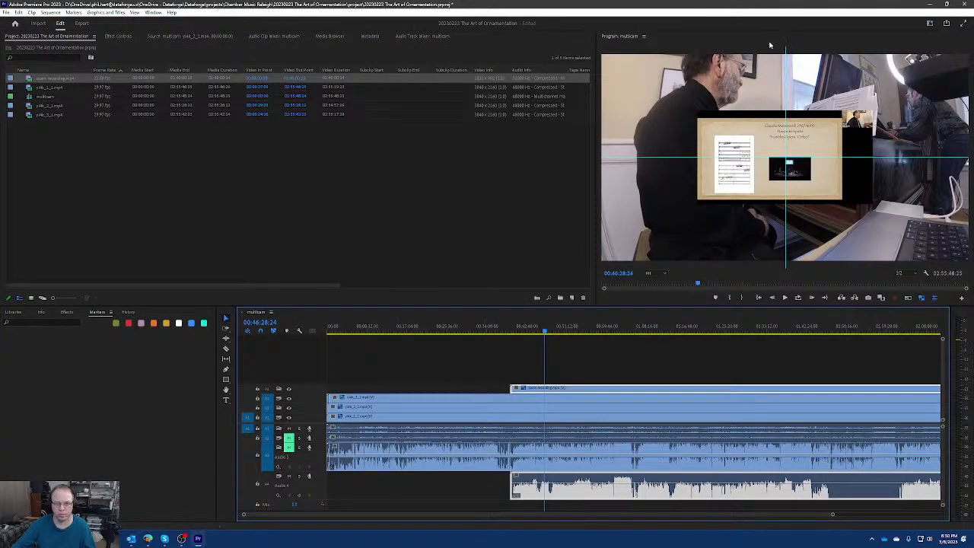
pyautogui.press('`')
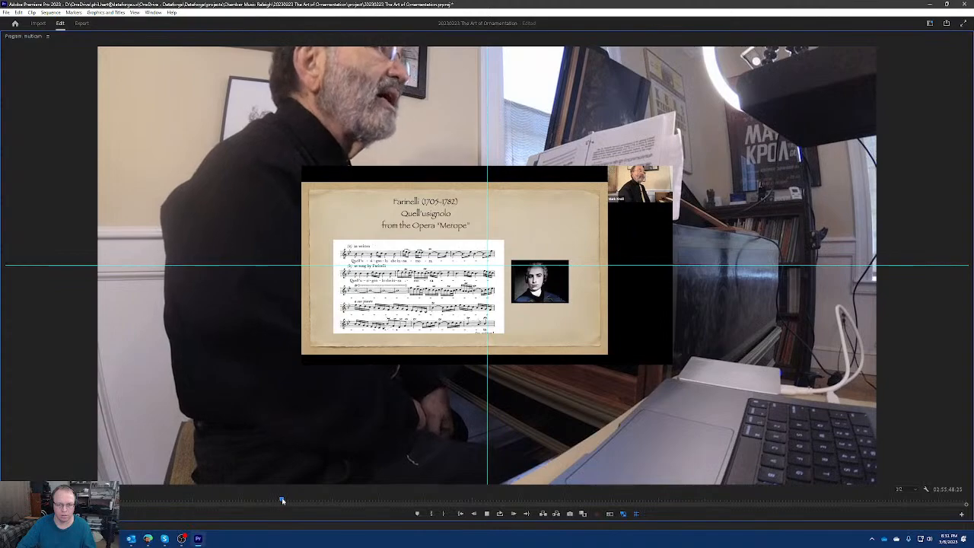
pyautogui.press('`')
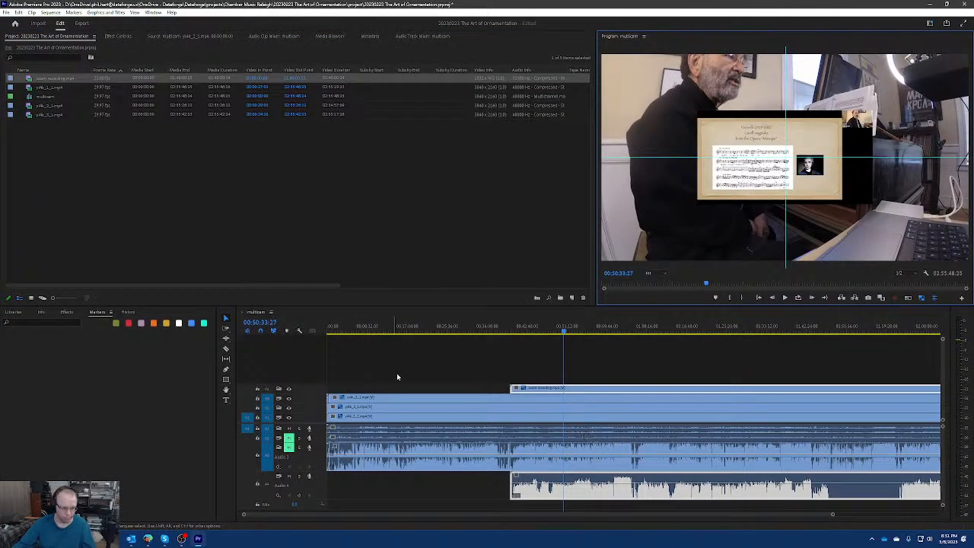
# Set the zoom recording clip's scale to 200 in its Motion effect.
pyautogui.click(57, 79)
pyautogui.click(58, 108)
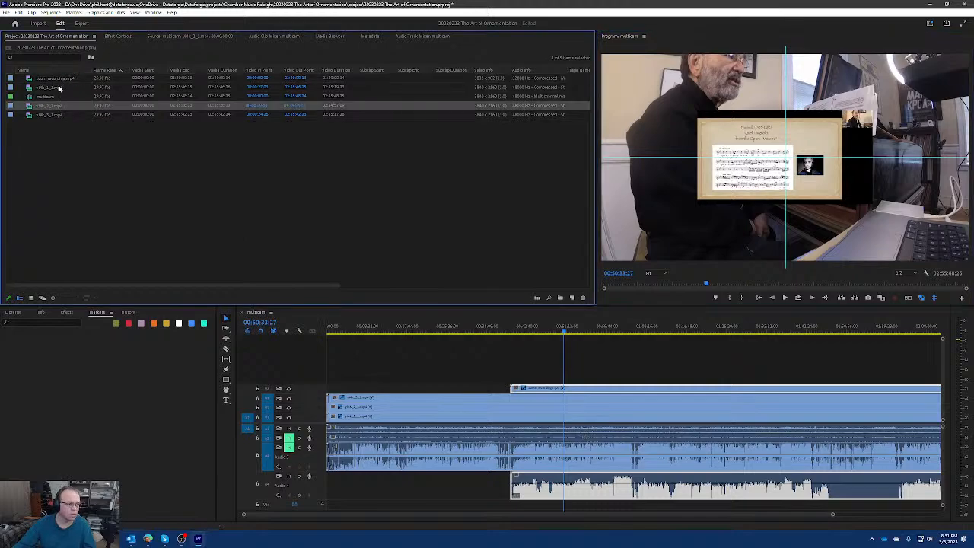
pyautogui.click(60, 79)
pyautogui.click(121, 37)
pyautogui.click(127, 82)
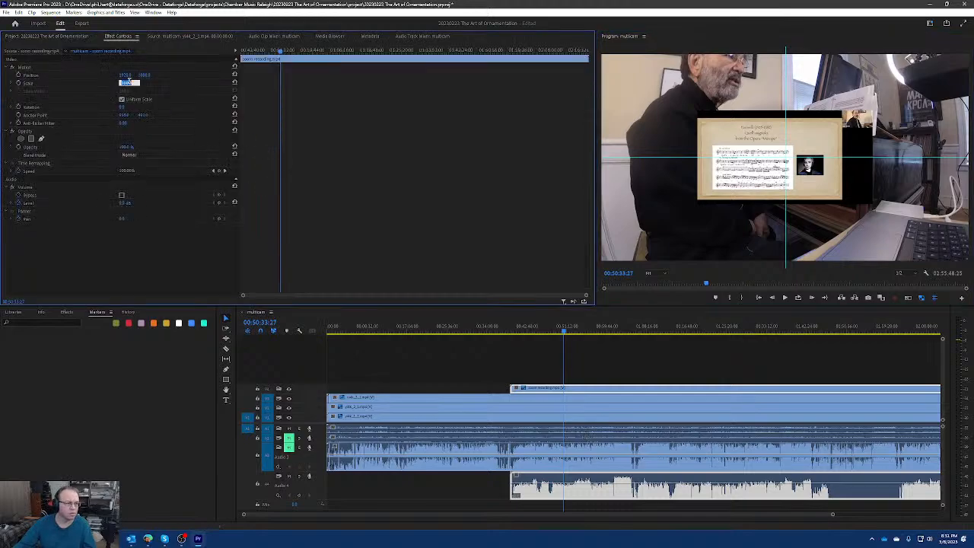
pyautogui.write('200')
pyautogui.press('Return')
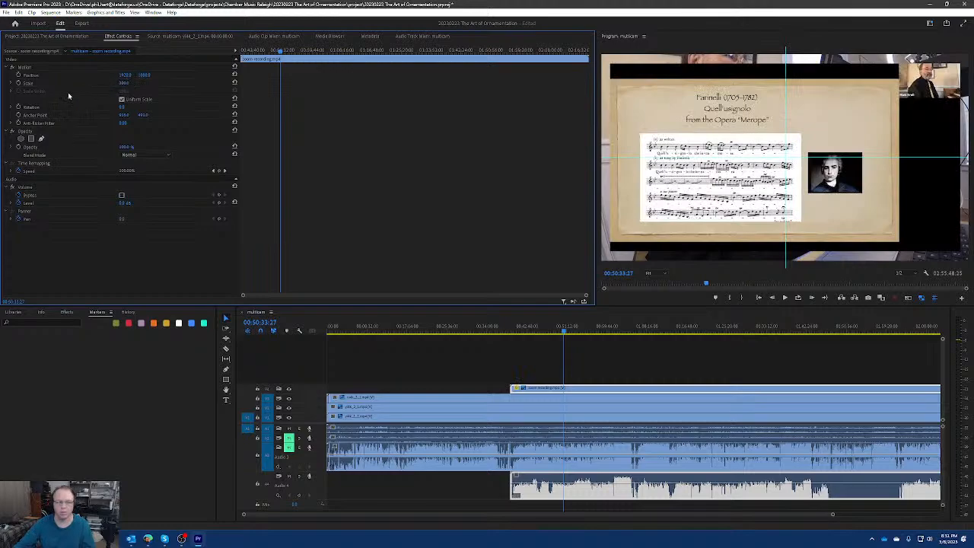
# Fine-tune the zoom recording's scale upward in small increments to 220 so it fills the frame.
pyautogui.click(124, 82)
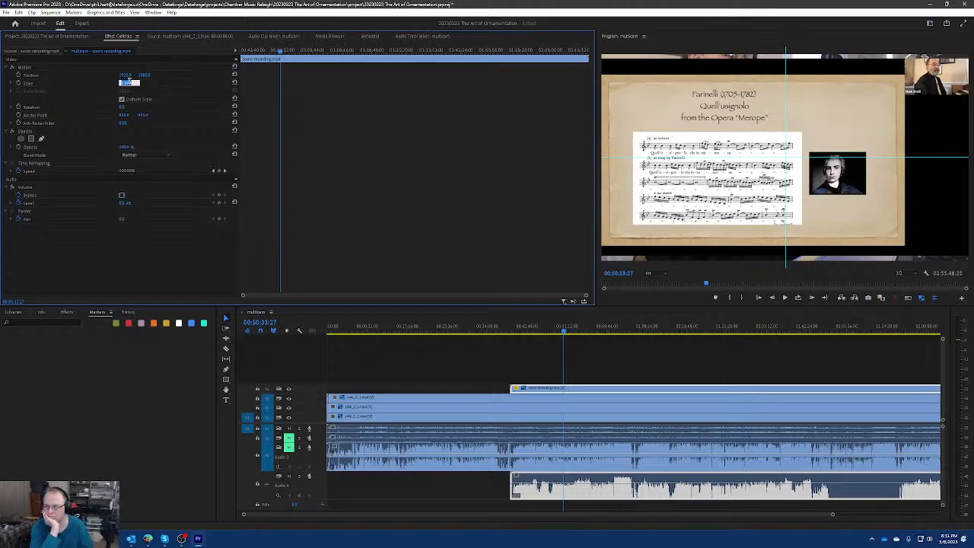
pyautogui.press('Up')
pyautogui.press('Up')
pyautogui.press('Up')
pyautogui.press('Up')
pyautogui.press('Up')
pyautogui.press('Up')
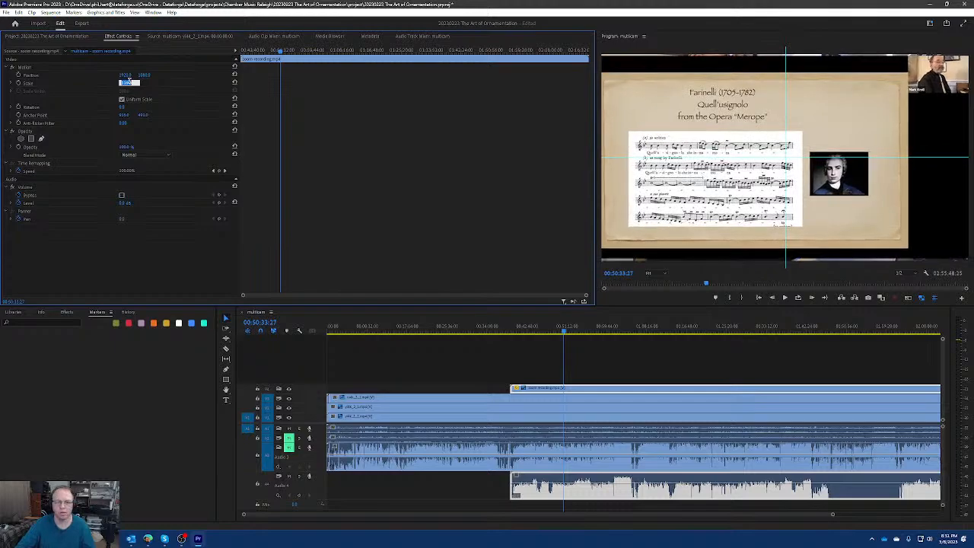
pyautogui.press('Up')
pyautogui.press('Up')
pyautogui.press('Up')
pyautogui.press('Down')
pyautogui.press('Down')
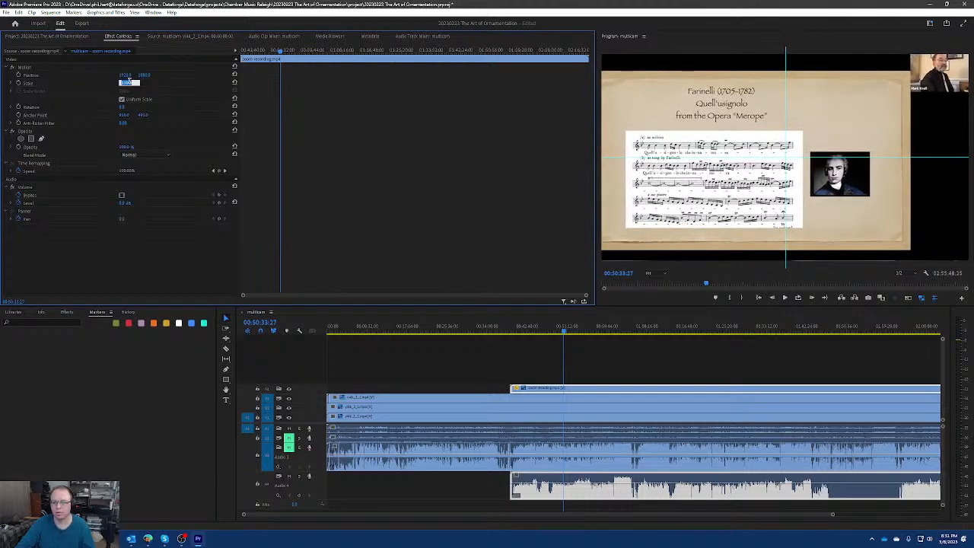
# Fine-tune the zoom recording's vertical position in small increments so the slide image sits vertically centred in the frame.
pyautogui.click(146, 74)
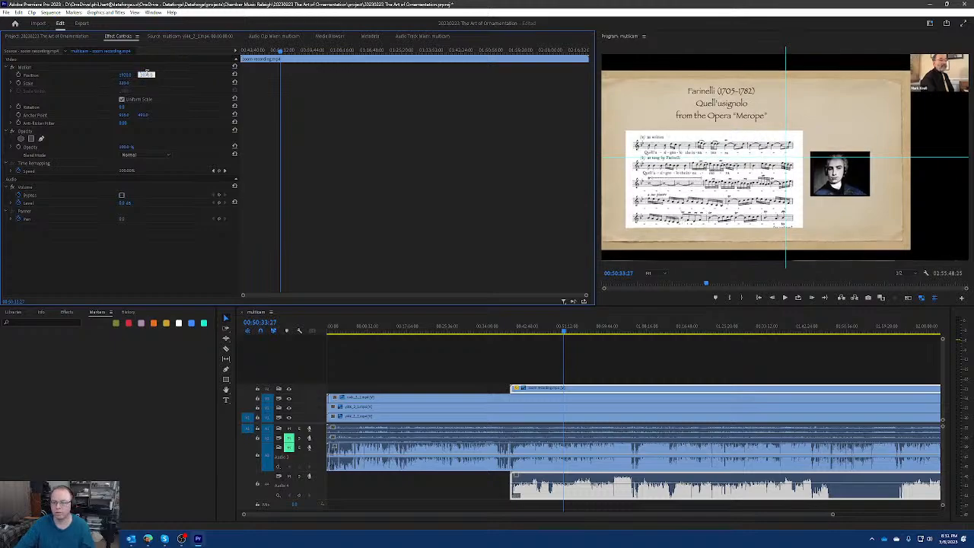
pyautogui.press('Up')
pyautogui.press('Up')
pyautogui.press('Up')
pyautogui.press('Up')
pyautogui.press('Up')
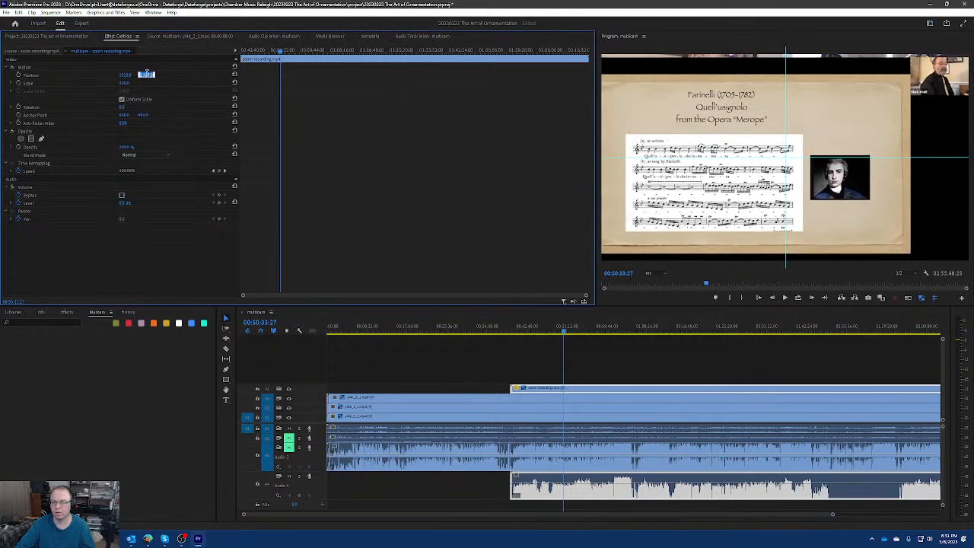
pyautogui.press('Down')
pyautogui.press('Down')
pyautogui.press('Down')
pyautogui.press('Down')
pyautogui.press('Down')
pyautogui.press('Down')
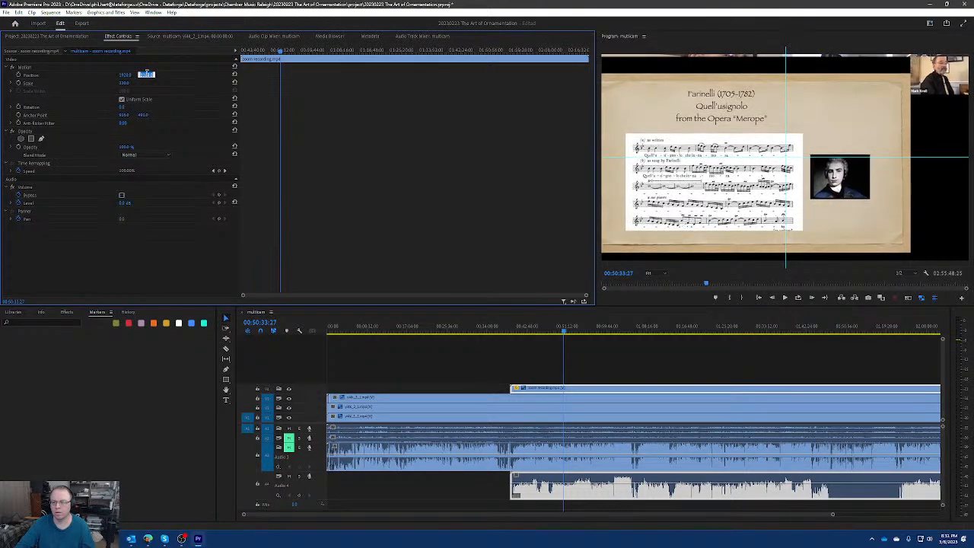
pyautogui.press('Down')
pyautogui.press('Down')
pyautogui.press('Down')
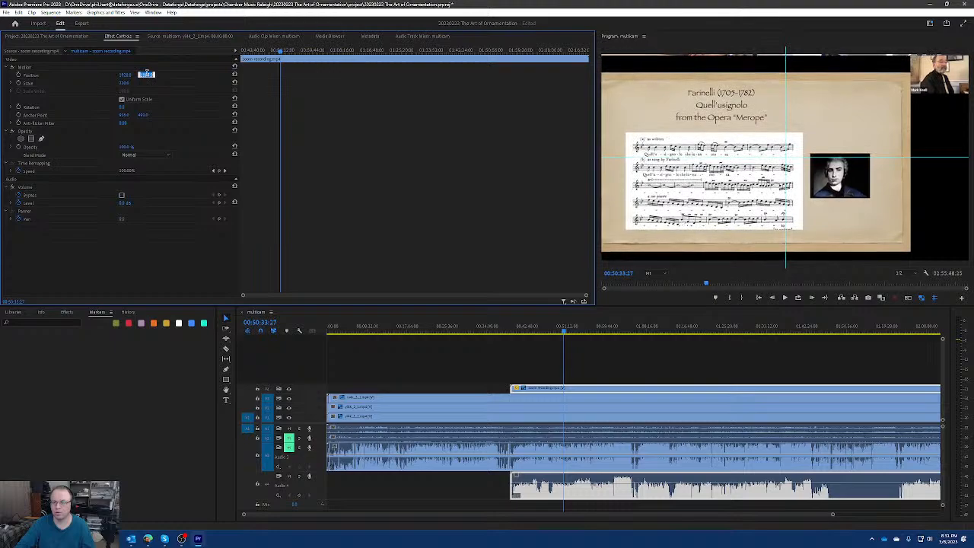
pyautogui.press('Down')
pyautogui.press('Down')
pyautogui.press('Down')
pyautogui.press('Down')
pyautogui.press('Down')
pyautogui.press('Down')
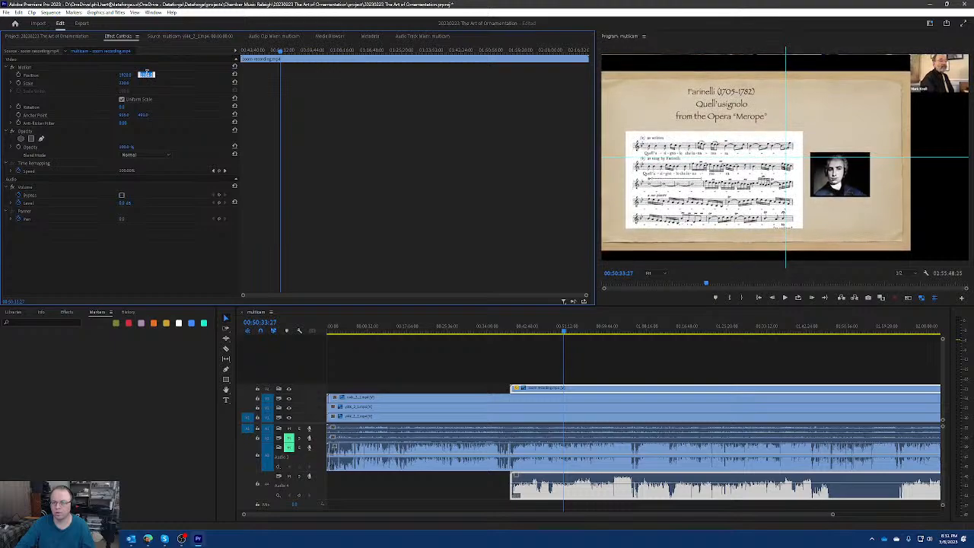
pyautogui.press('Down')
pyautogui.press('Down')
pyautogui.press('Down')
pyautogui.press('Down')
pyautogui.press('Down')
pyautogui.press('Down')
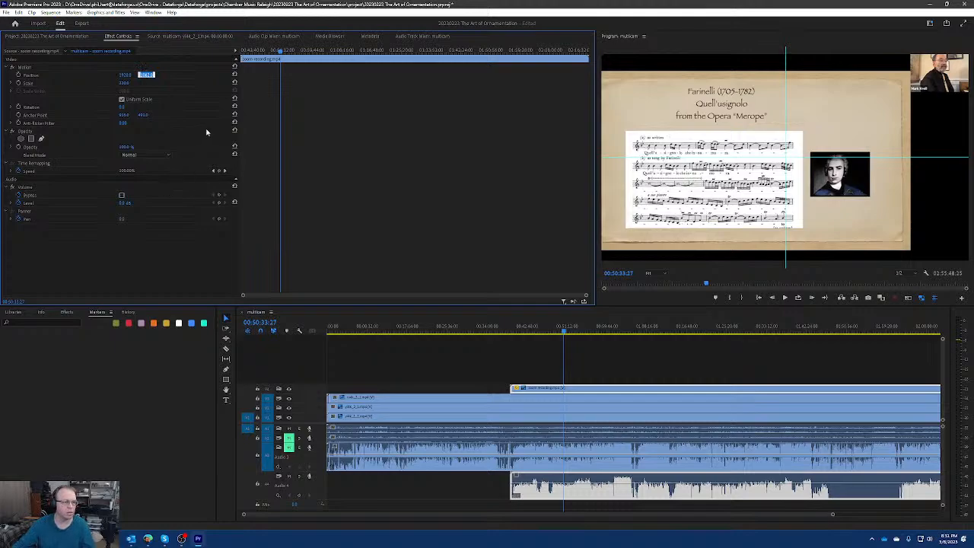
pyautogui.click(329, 124)
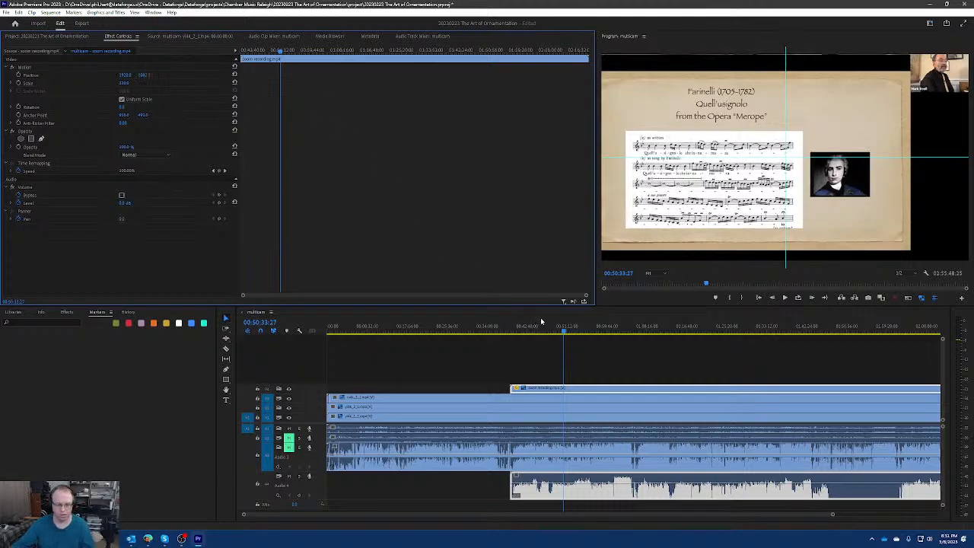
# Mute the zoom recording's Audio 4 track and move the playhead to 01:24:43:25.
pyautogui.click(289, 476)
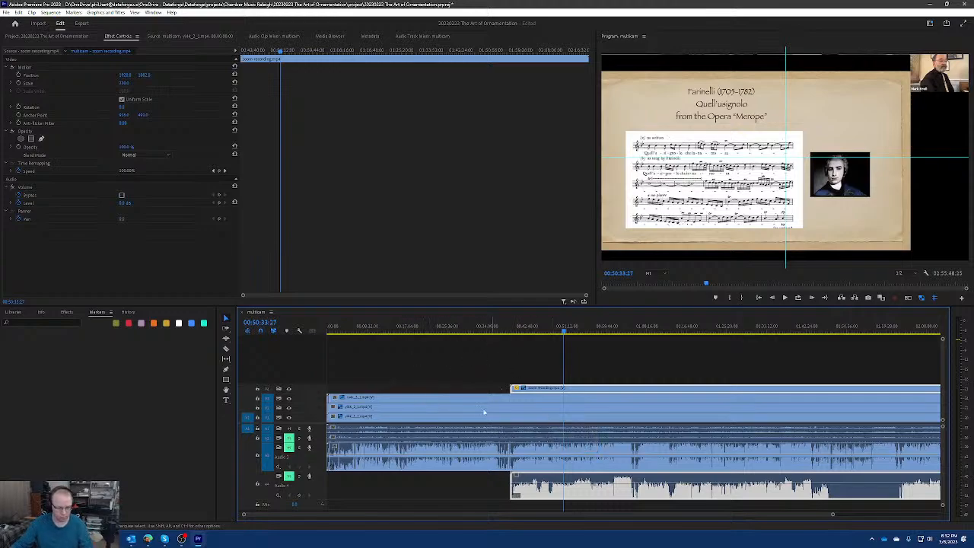
pyautogui.press('-')
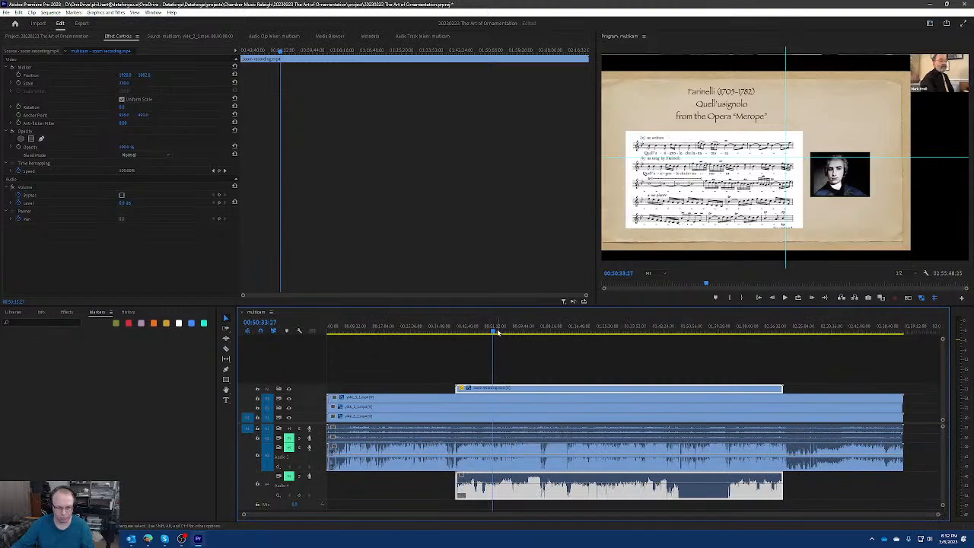
pyautogui.moveTo(496, 332); pyautogui.dragTo(606, 329)
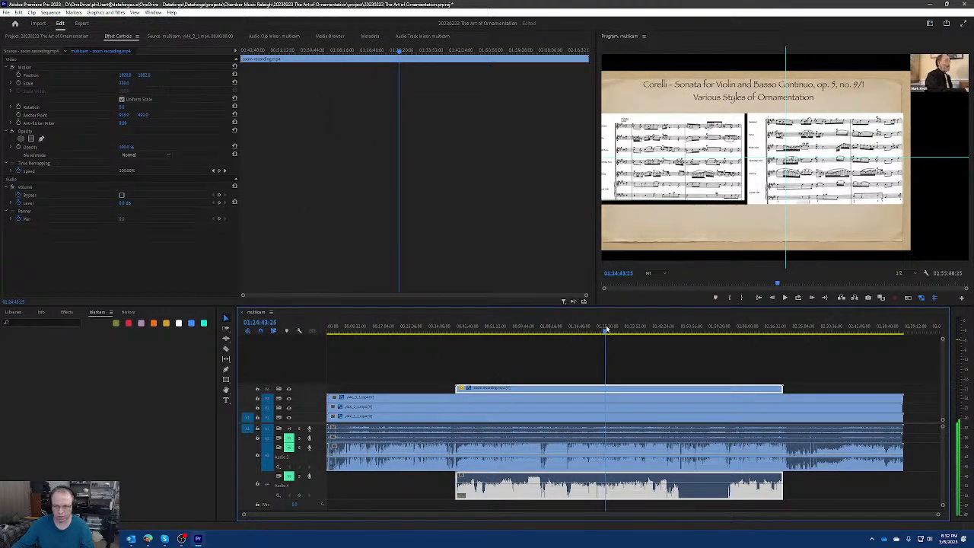
# Compare the camera angles at 01:24:43:25 and 01:26:42:01 by hiding the upper video tracks one by one, and show them all again.
pyautogui.click(289, 389)
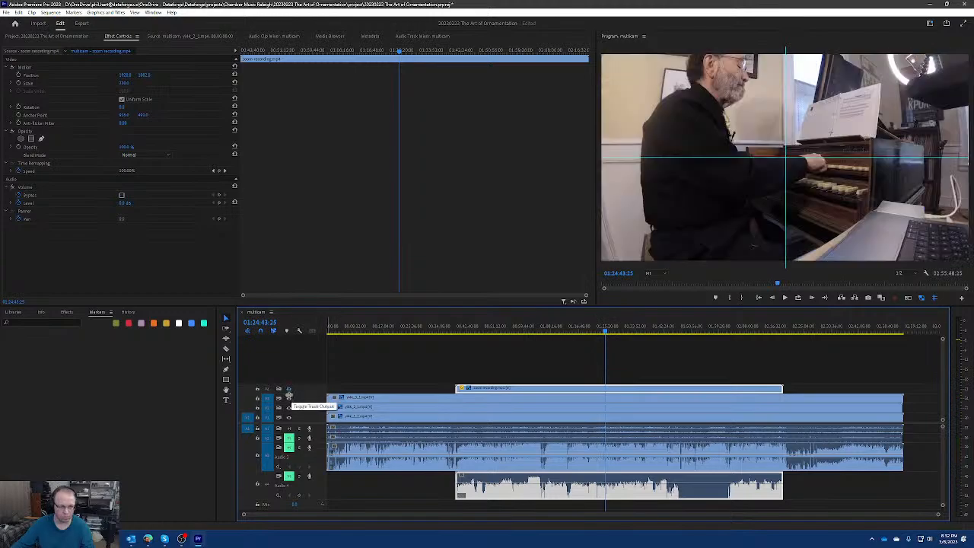
pyautogui.click(290, 390)
pyautogui.click(289, 389)
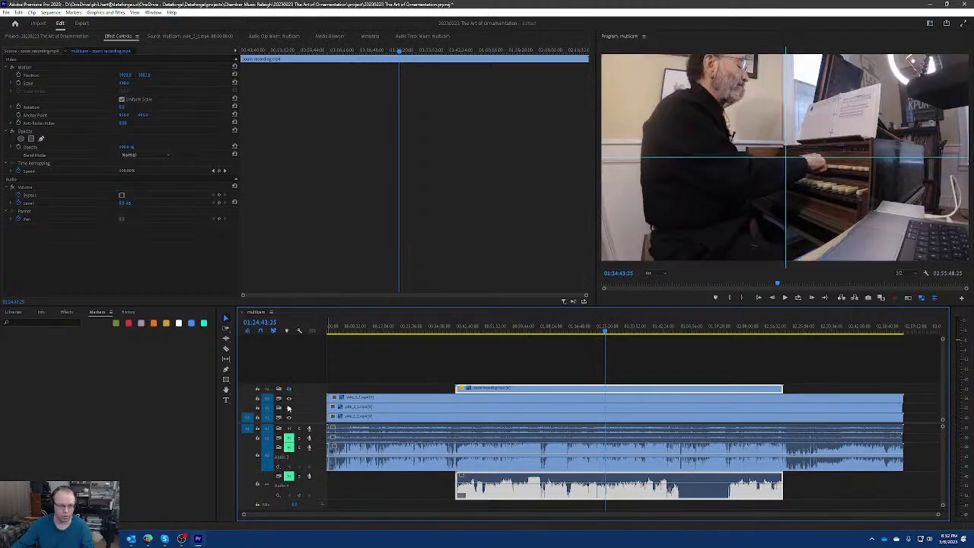
pyautogui.click(288, 408)
pyautogui.click(289, 410)
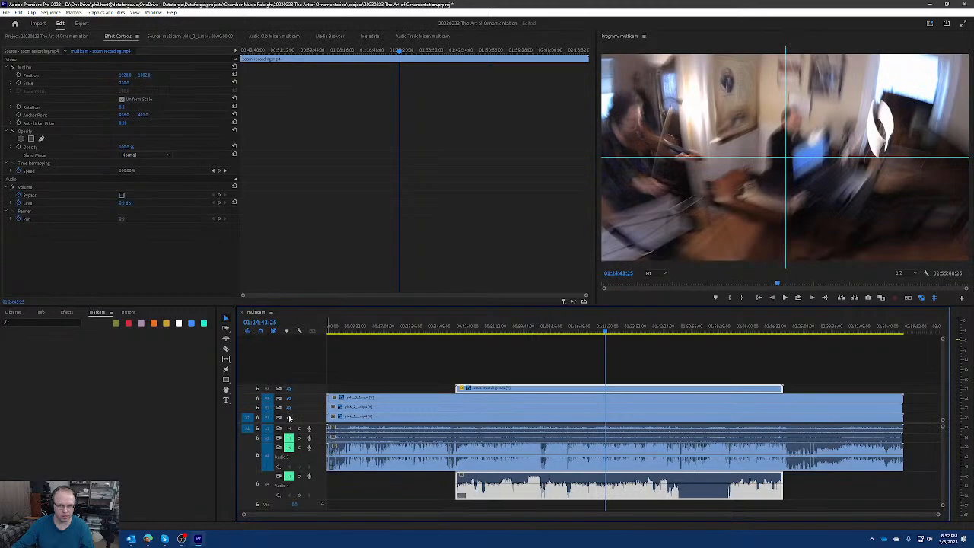
pyautogui.moveTo(606, 332); pyautogui.dragTo(611, 333)
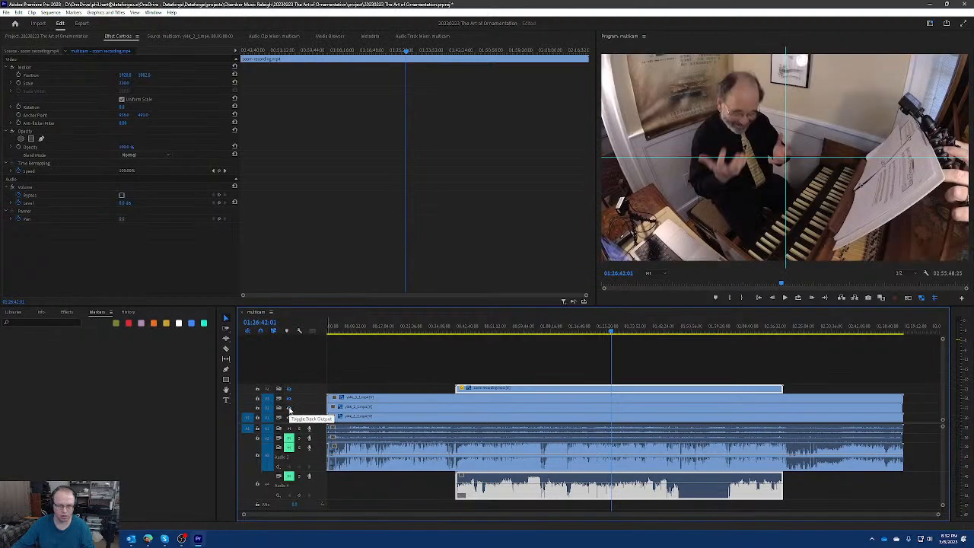
pyautogui.click(289, 408)
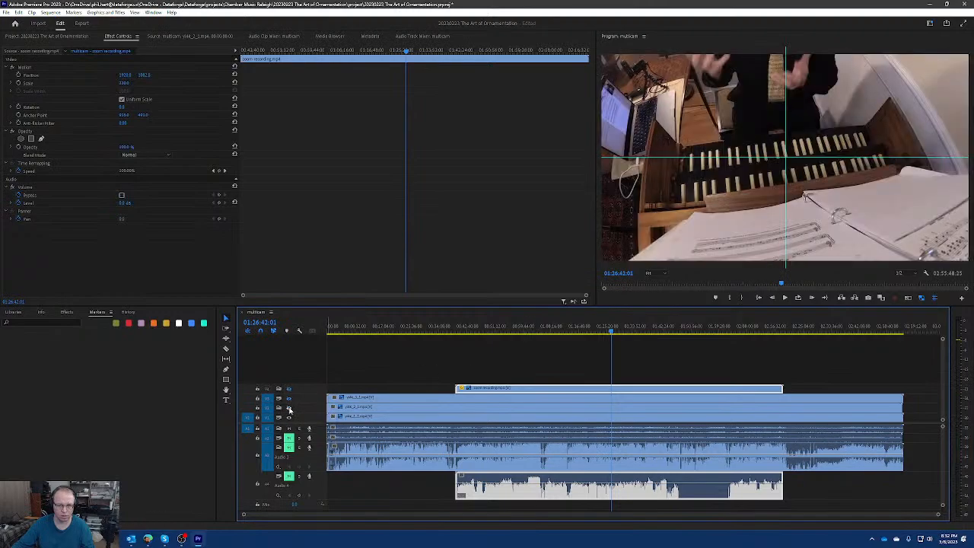
pyautogui.click(289, 409)
pyautogui.click(289, 398)
pyautogui.click(289, 389)
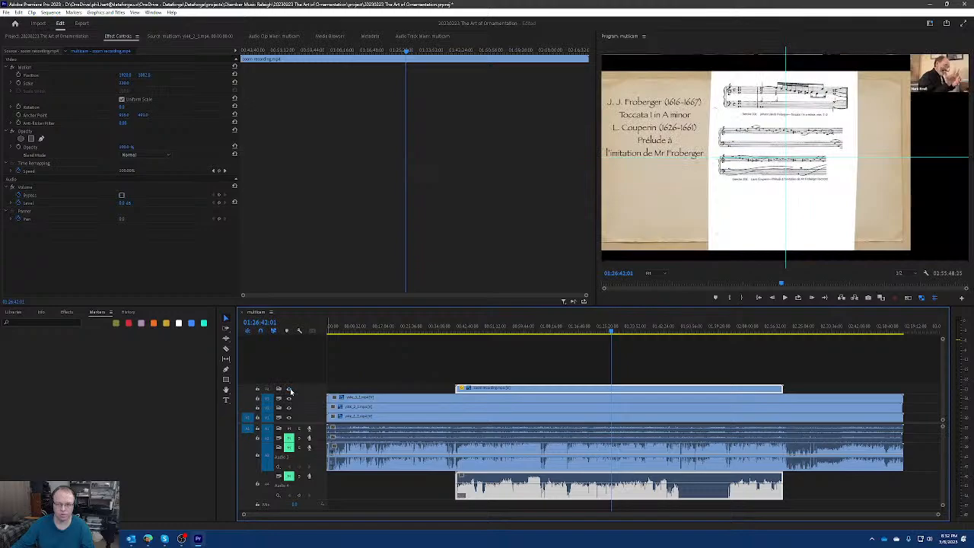
# Cycle twice through all four video angles at 01:26:42:01 by hiding the tracks from the top down and showing them again.
pyautogui.click(289, 389)
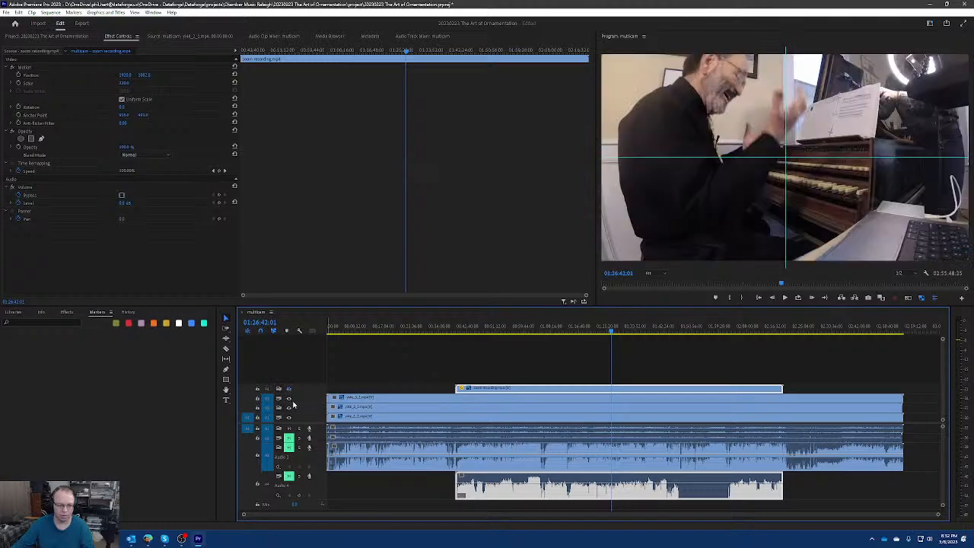
pyautogui.click(289, 407)
pyautogui.click(289, 417)
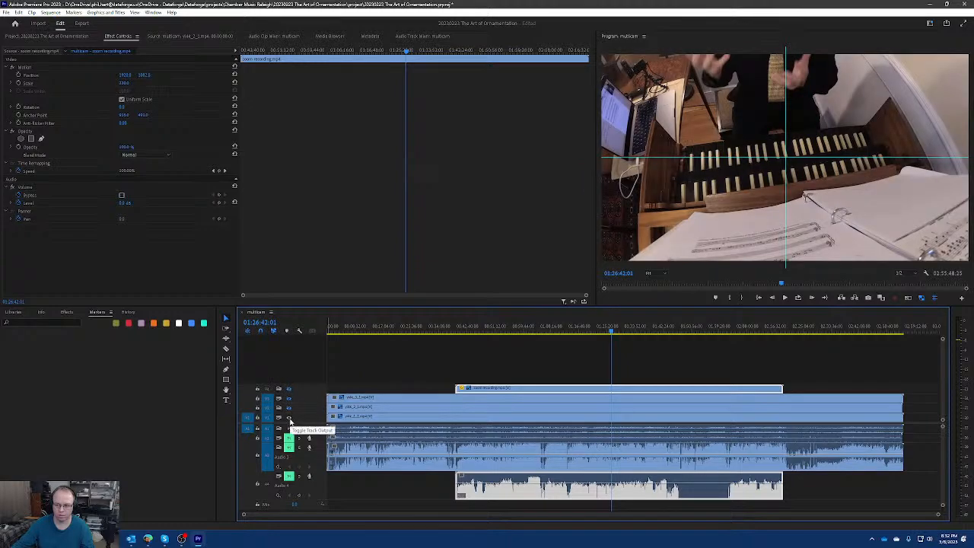
pyautogui.click(289, 419)
pyautogui.click(290, 419)
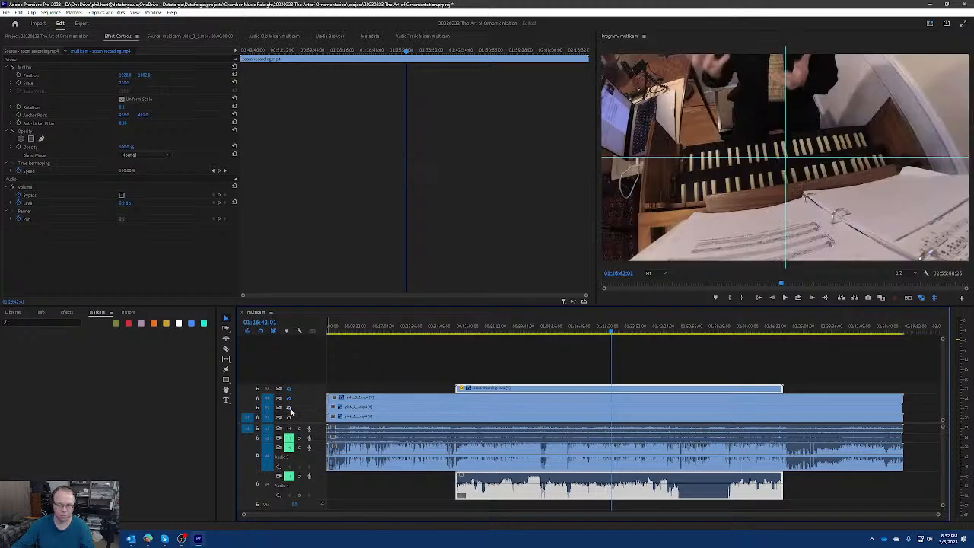
pyautogui.click(290, 407)
pyautogui.click(289, 398)
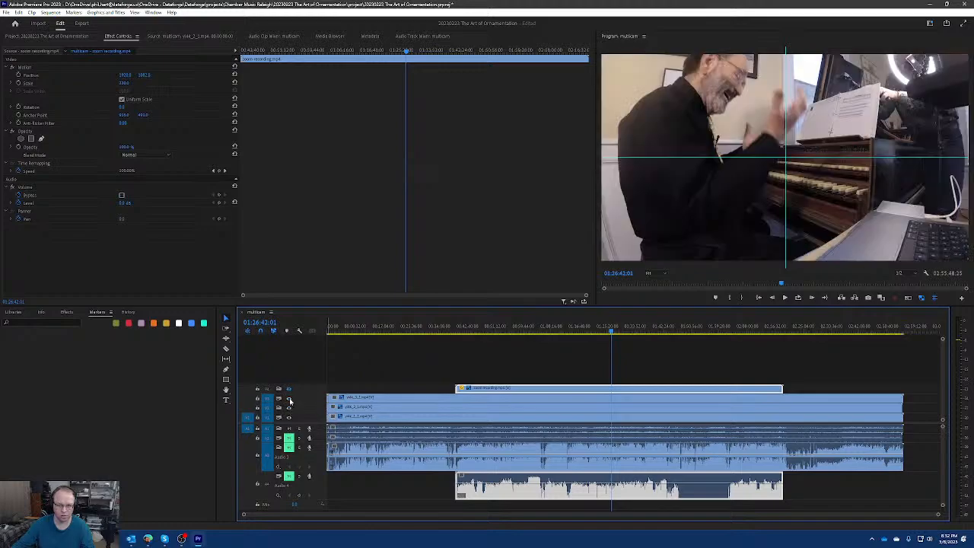
pyautogui.click(288, 389)
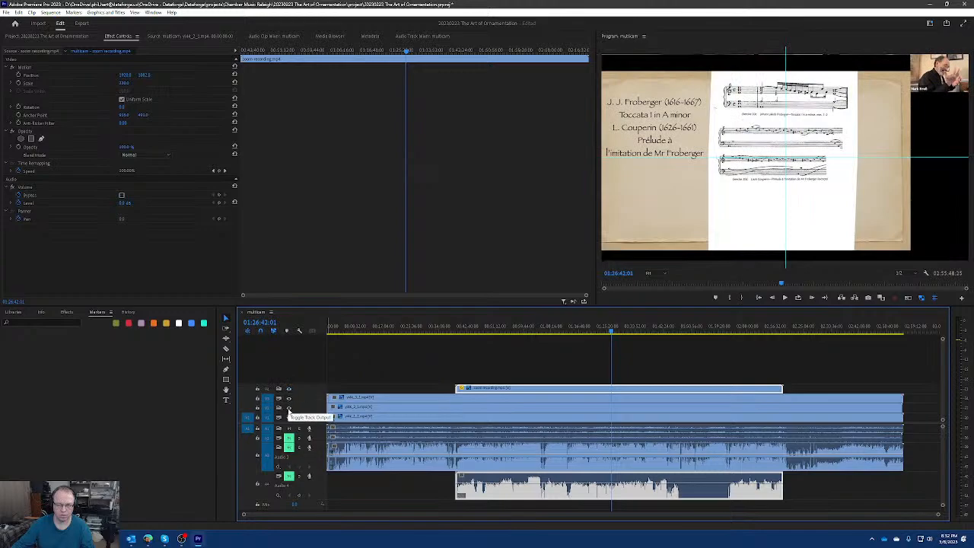
pyautogui.click(289, 399)
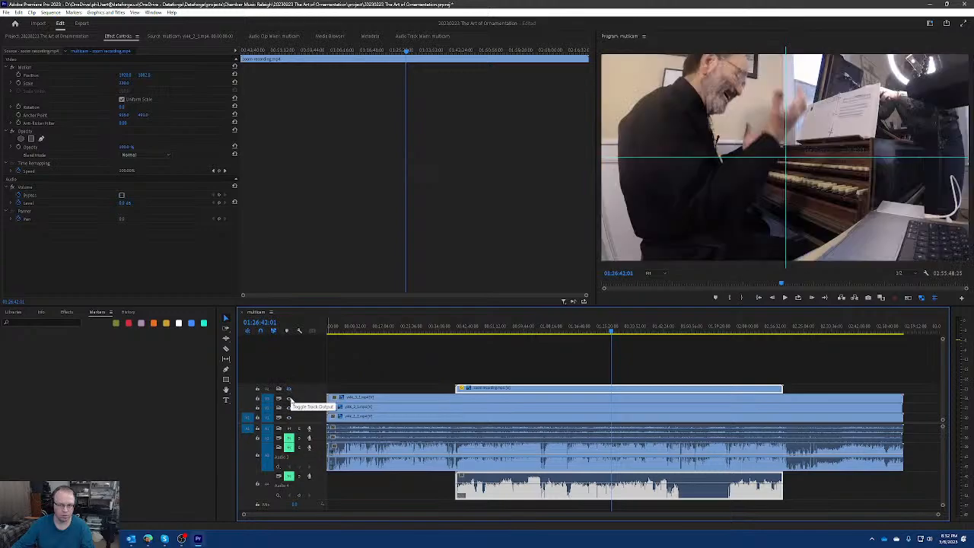
pyautogui.click(289, 400)
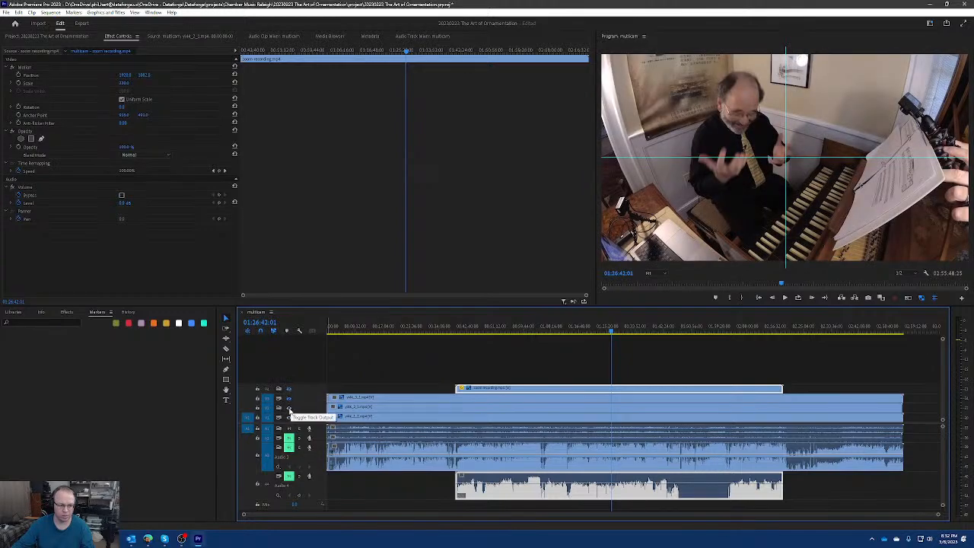
pyautogui.click(289, 409)
pyautogui.click(289, 418)
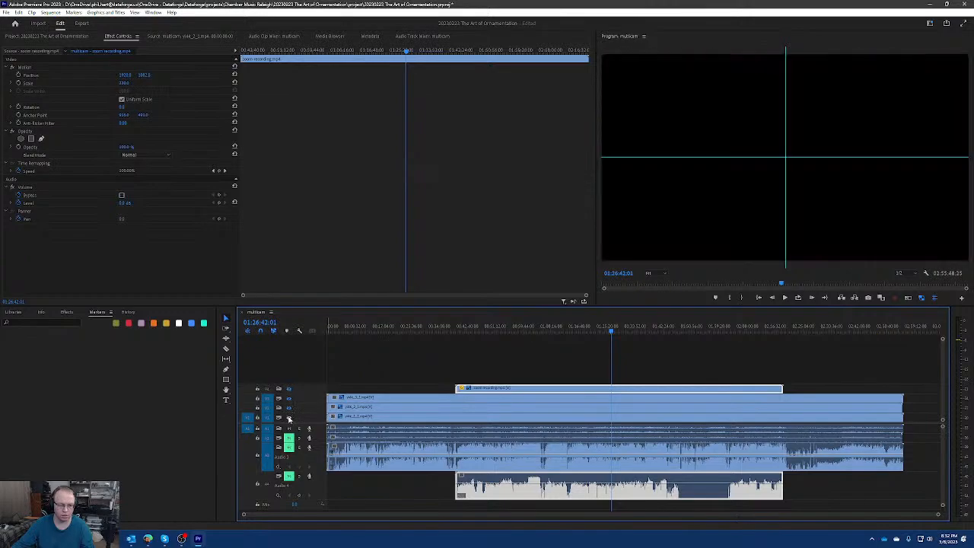
pyautogui.click(289, 418)
pyautogui.click(290, 409)
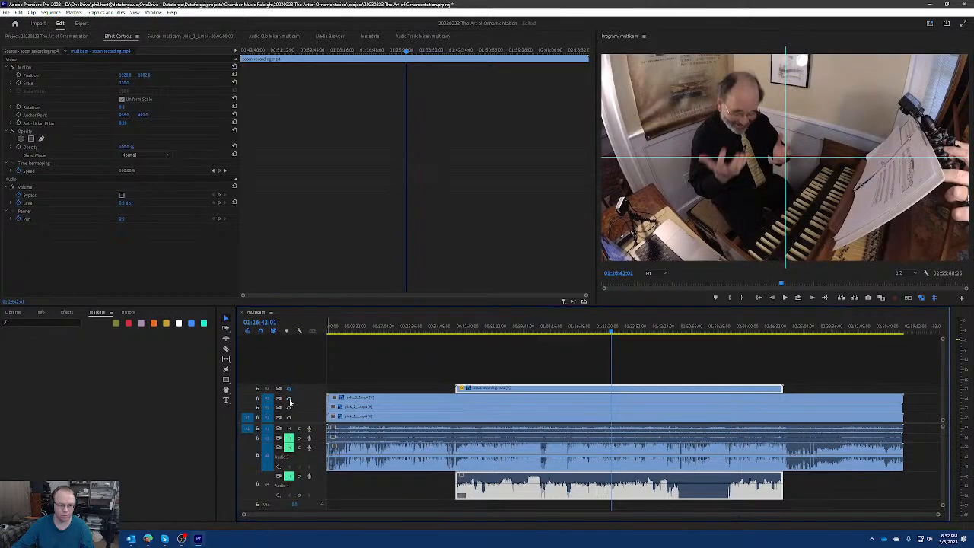
pyautogui.click(290, 394)
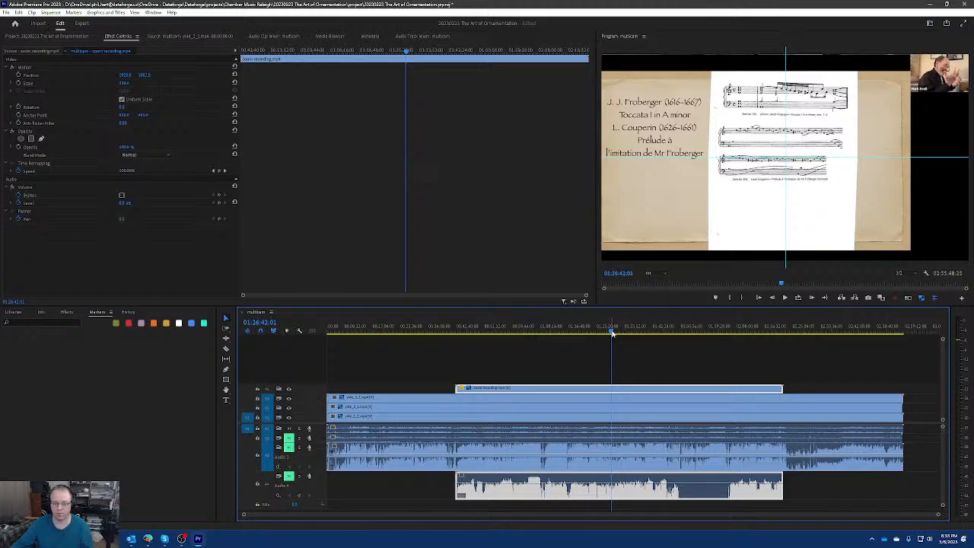
# Compare the zoom recording with the camera angles at 01:28:54:05 by toggling the upper video tracks' output, ending with all tracks shown.
pyautogui.moveTo(613, 333); pyautogui.dragTo(619, 332)
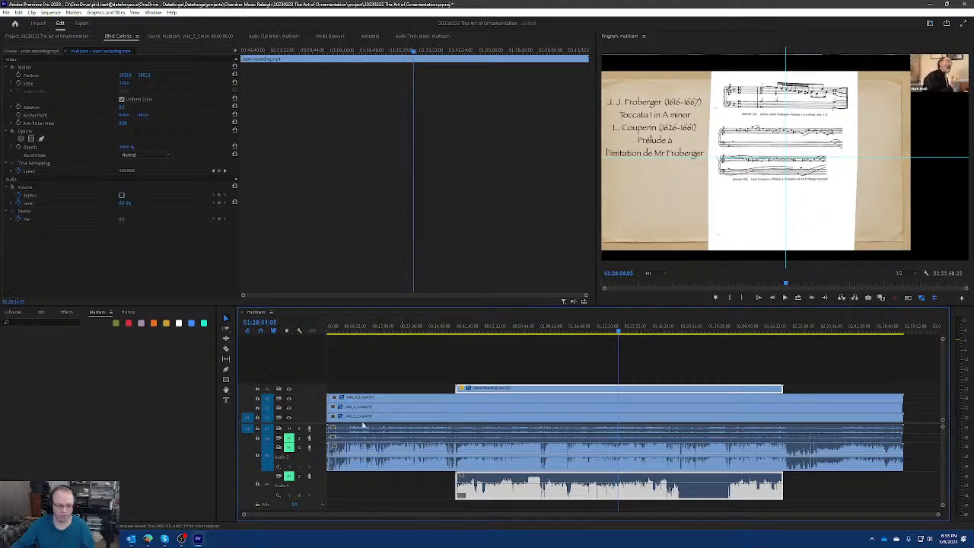
pyautogui.click(288, 389)
pyautogui.click(289, 406)
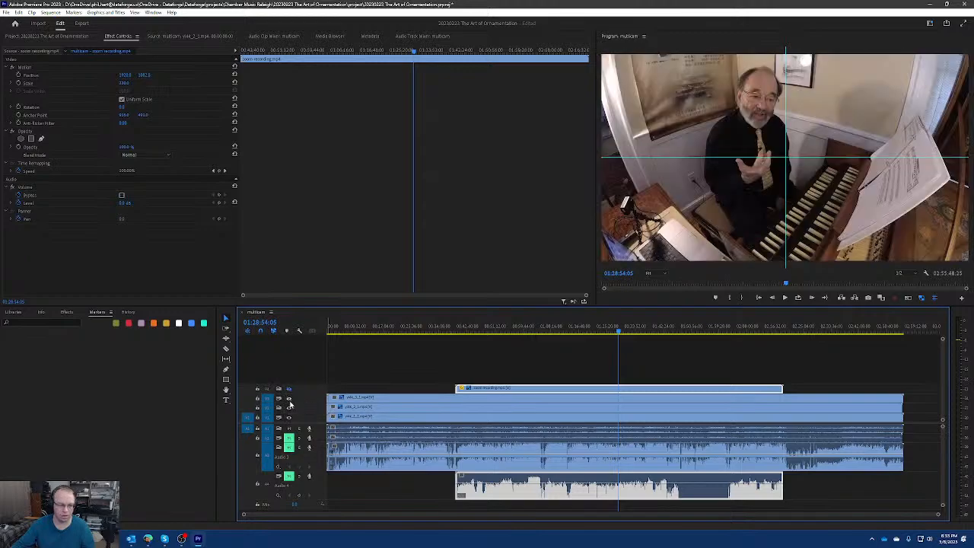
pyautogui.click(289, 411)
pyautogui.click(289, 411)
pyautogui.click(290, 400)
pyautogui.click(290, 391)
pyautogui.click(290, 391)
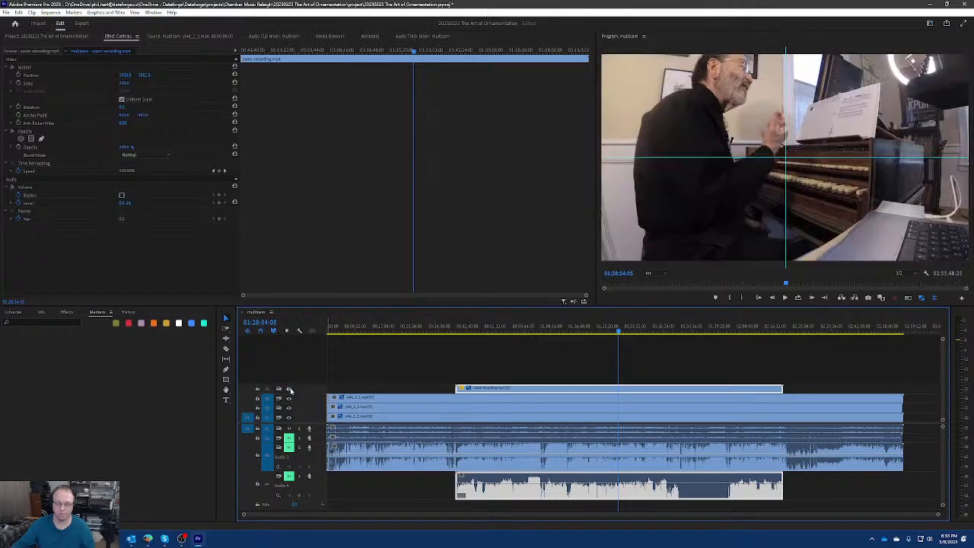
pyautogui.click(289, 400)
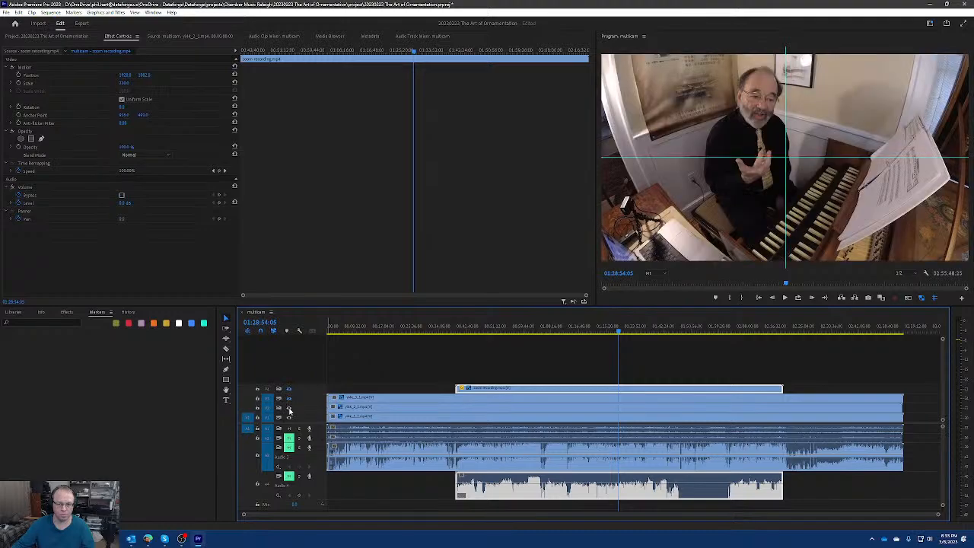
pyautogui.click(289, 411)
pyautogui.click(289, 400)
pyautogui.click(290, 390)
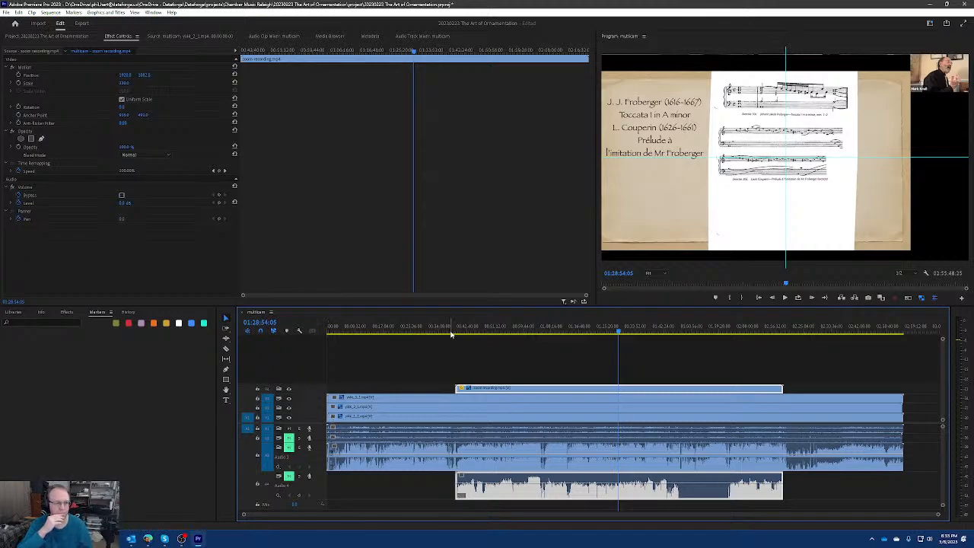
# Move the playhead to 00:51:41:23 and collapse the Audio 3 track's height in the timeline.
pyautogui.press('`')
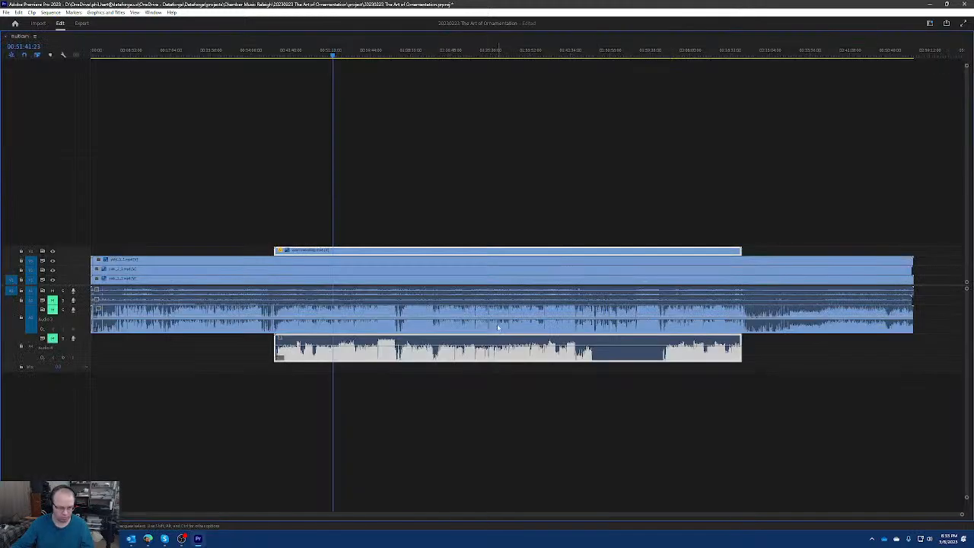
pyautogui.press('`')
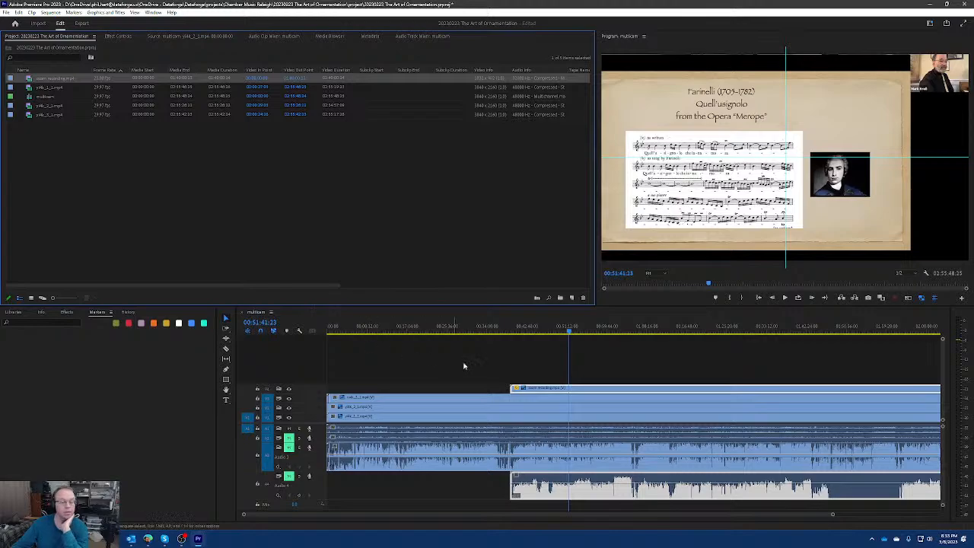
pyautogui.doubleClick(310, 467)
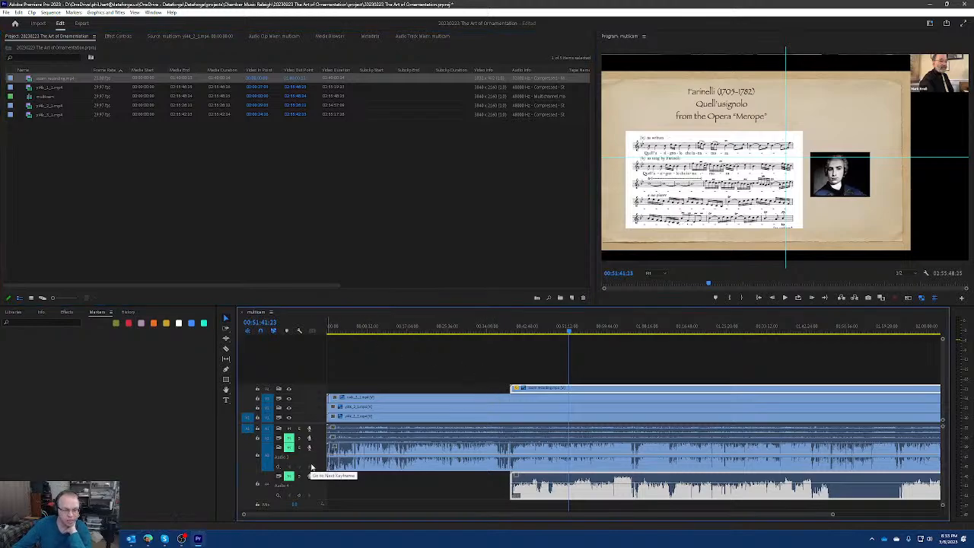
pyautogui.doubleClick(320, 462)
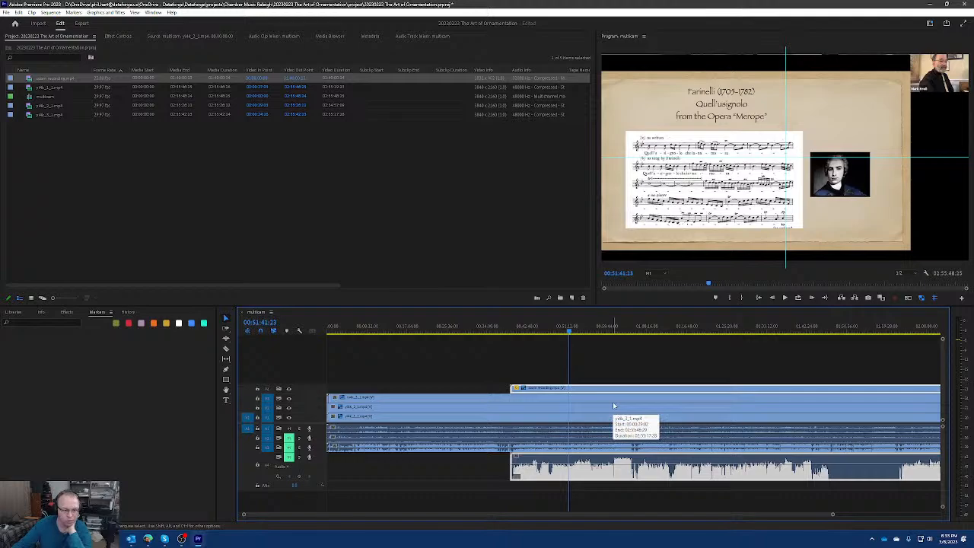
# Expand the Audio 1 track's height in the timeline and collapse it again.
pyautogui.doubleClick(320, 430)
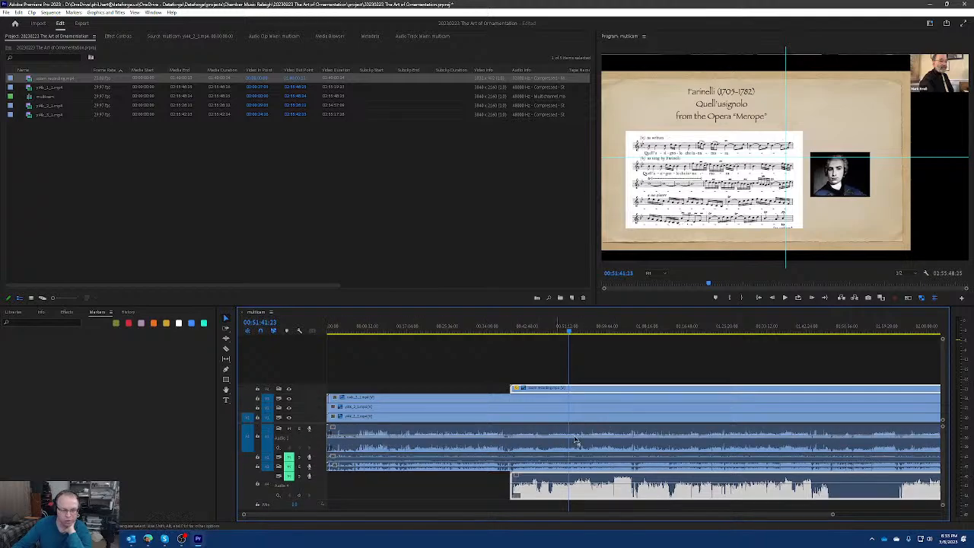
pyautogui.doubleClick(318, 437)
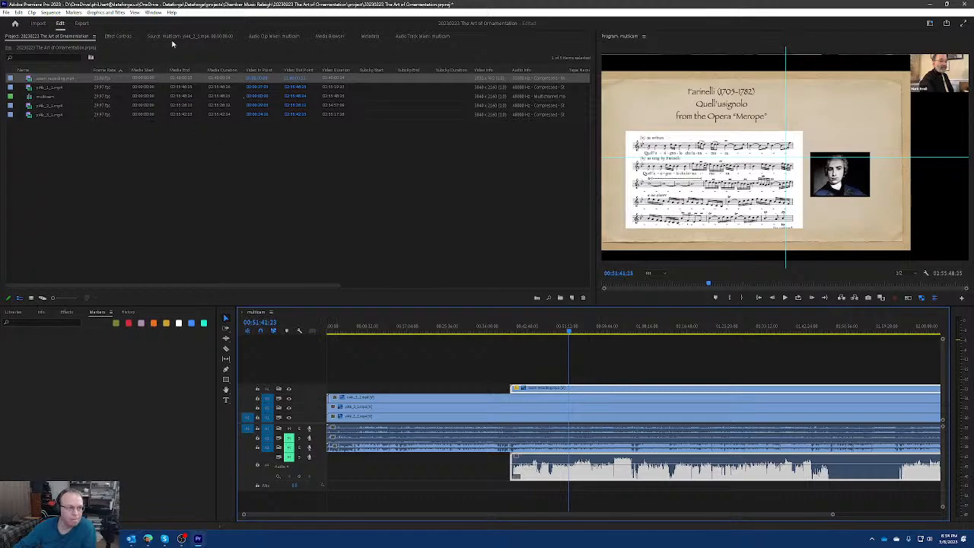
# Try a slightly larger scale and a different vertical position for the zoom recording, check the framing at 01:08:39:01, and undo the adjustments.
pyautogui.click(120, 37)
pyautogui.click(144, 76)
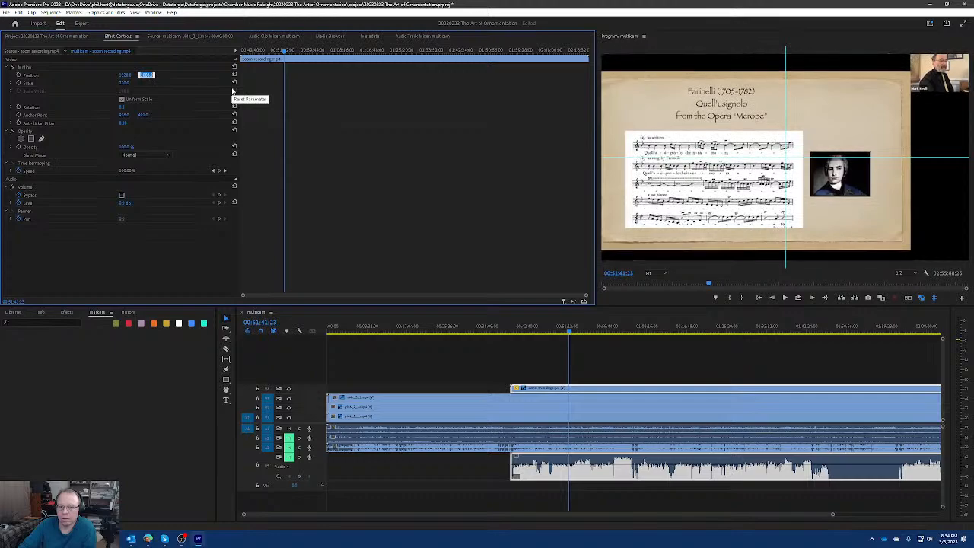
pyautogui.click(129, 82)
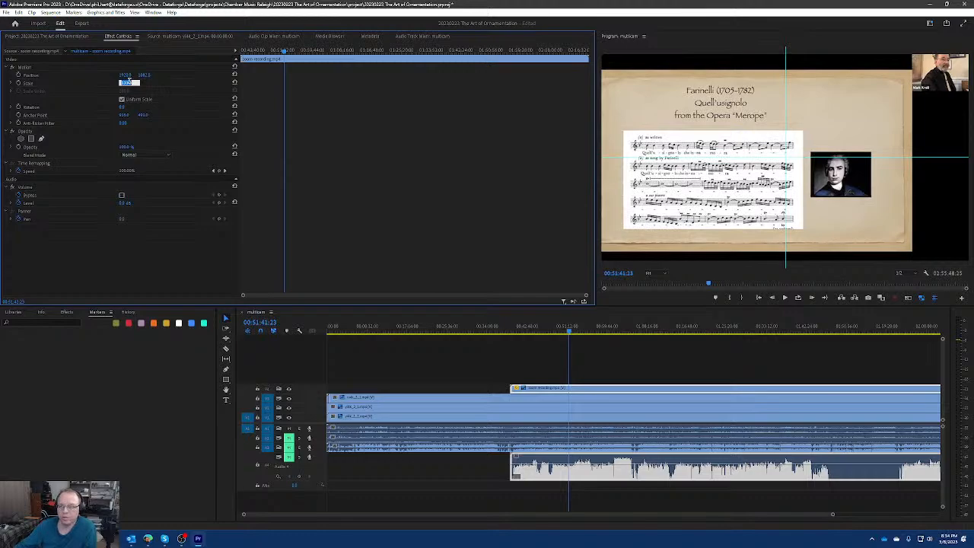
pyautogui.click(145, 74)
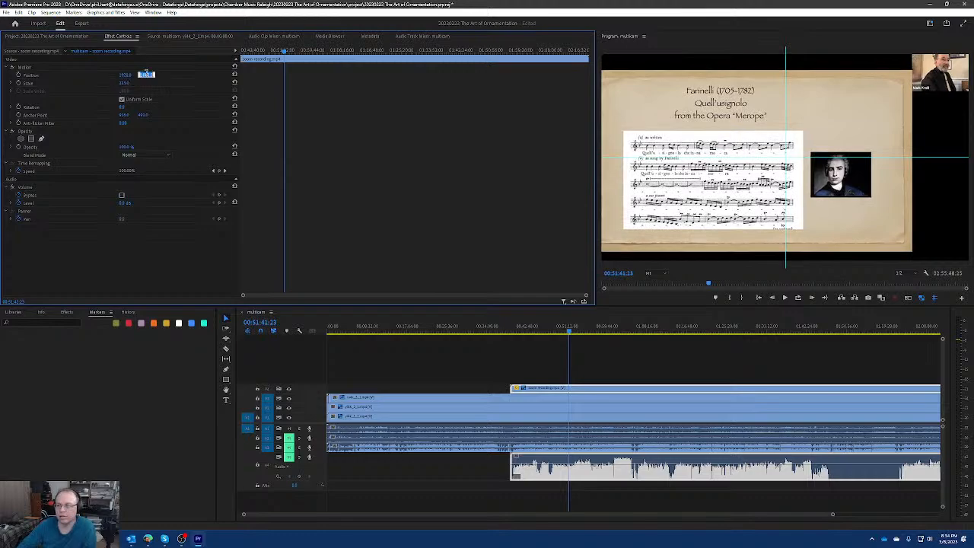
pyautogui.click(546, 331)
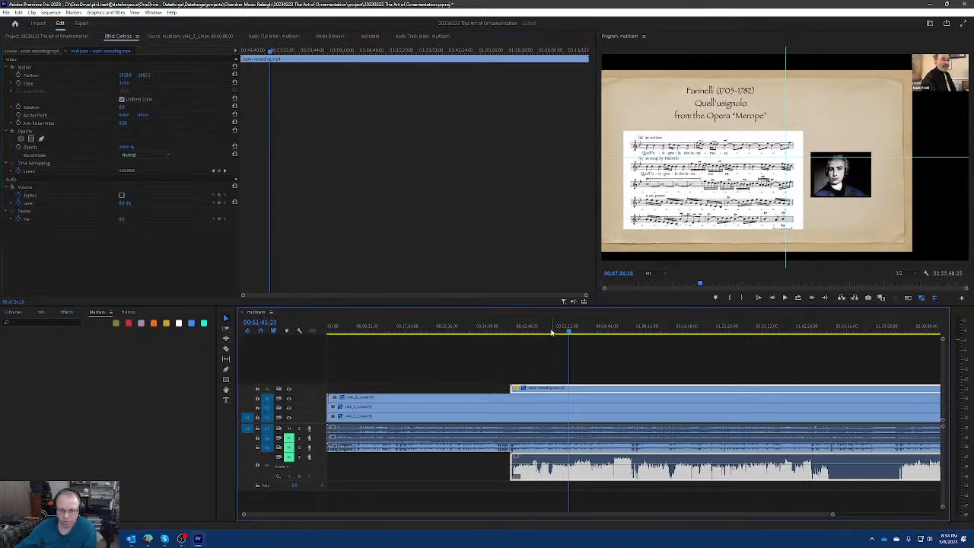
pyautogui.moveTo(549, 332); pyautogui.dragTo(649, 334)
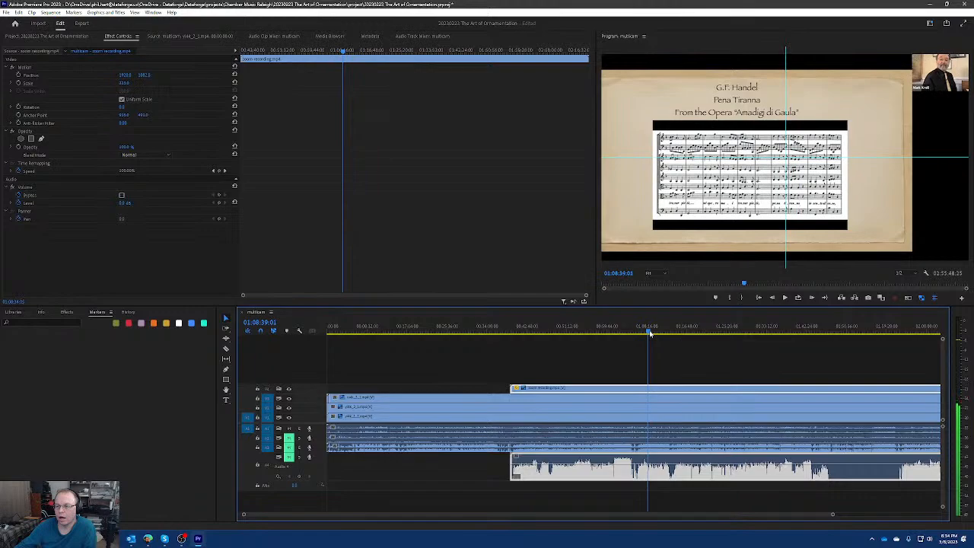
pyautogui.click(146, 74)
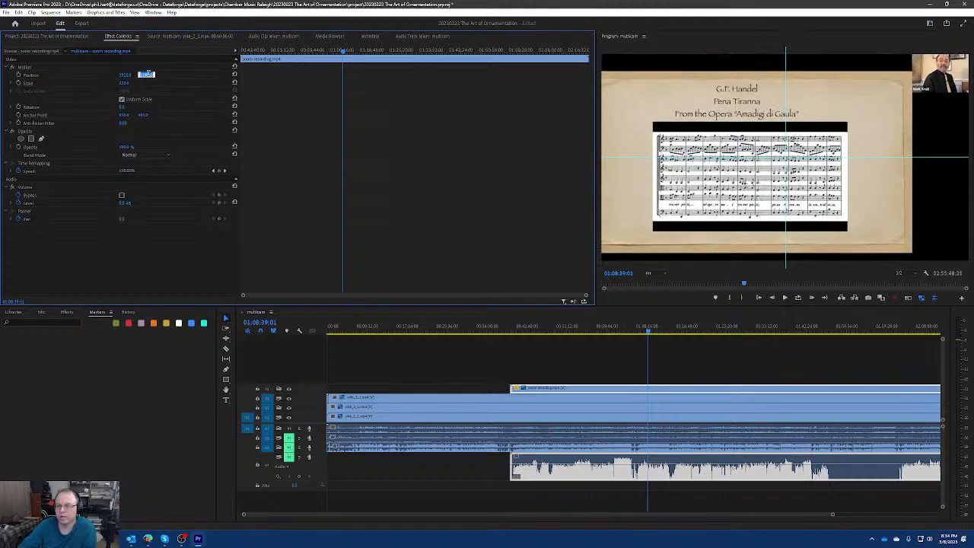
pyautogui.hotkey('ctrl', 'z')
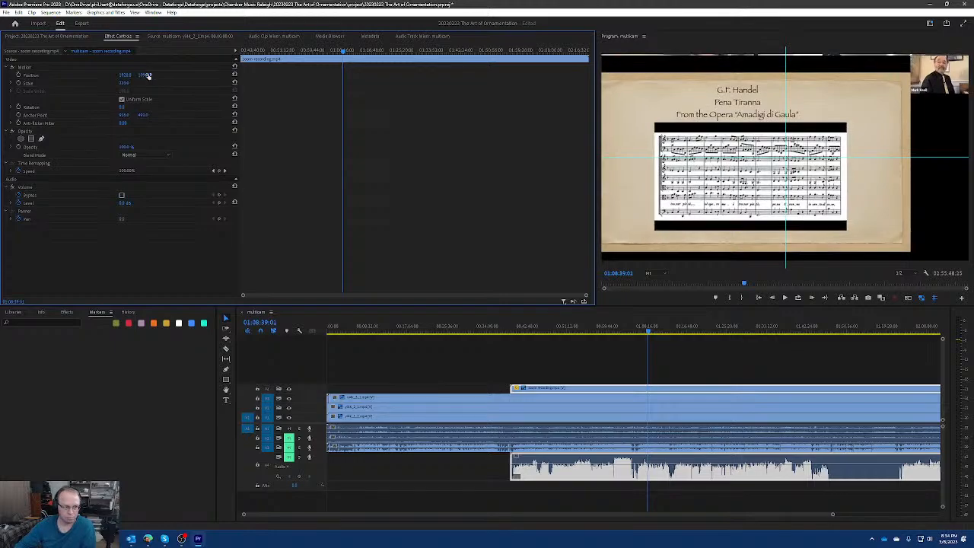
# Raise the zoom recording in the frame by setting its vertical position to 1080.
pyautogui.click(145, 74)
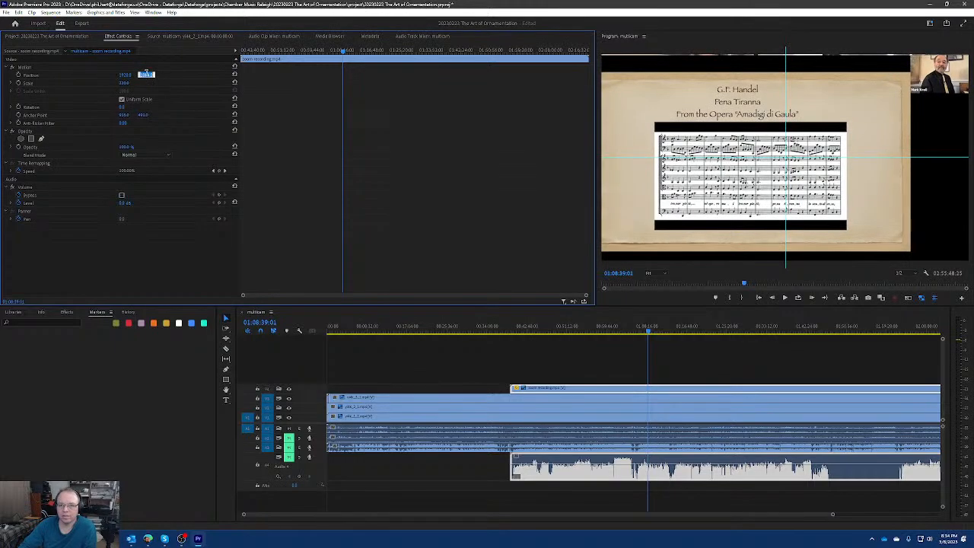
pyautogui.press('Down')
pyautogui.press('Down')
pyautogui.press('Down')
pyautogui.press('Down')
pyautogui.press('Down')
pyautogui.press('Down')
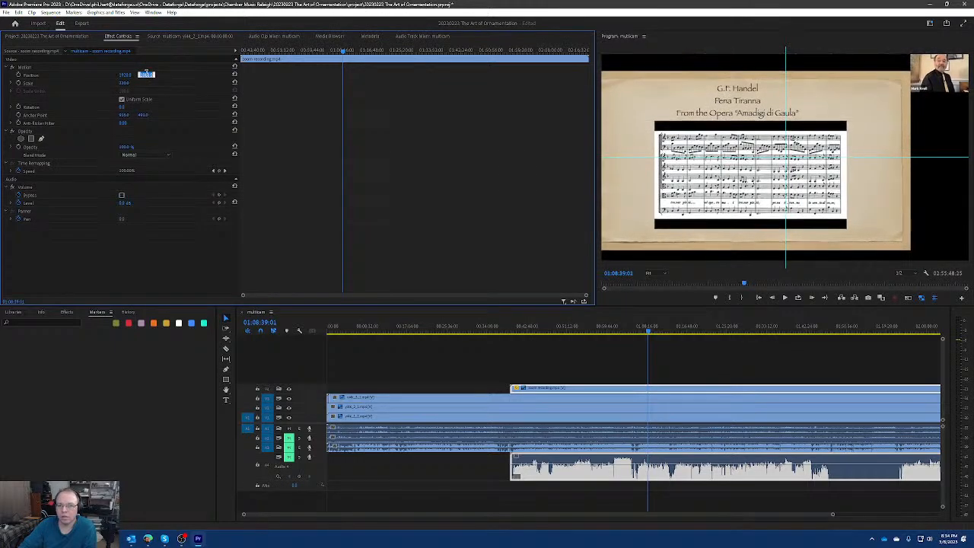
pyautogui.press('Return')
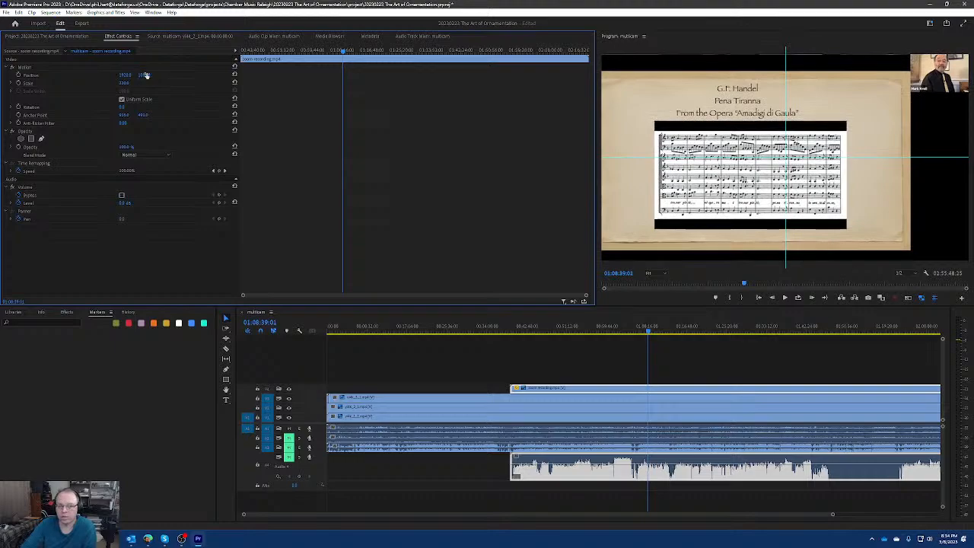
pyautogui.click(146, 74)
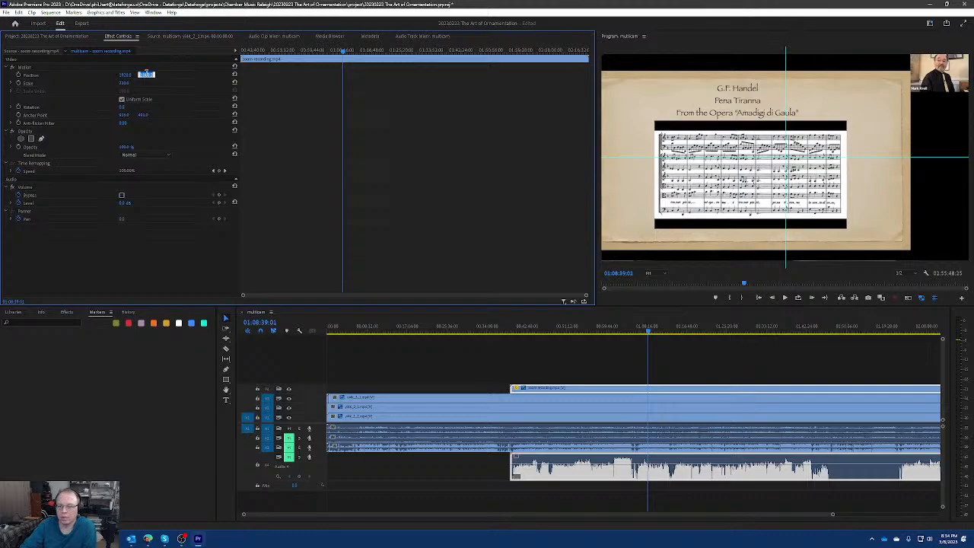
pyautogui.press('Down')
pyautogui.press('Return')
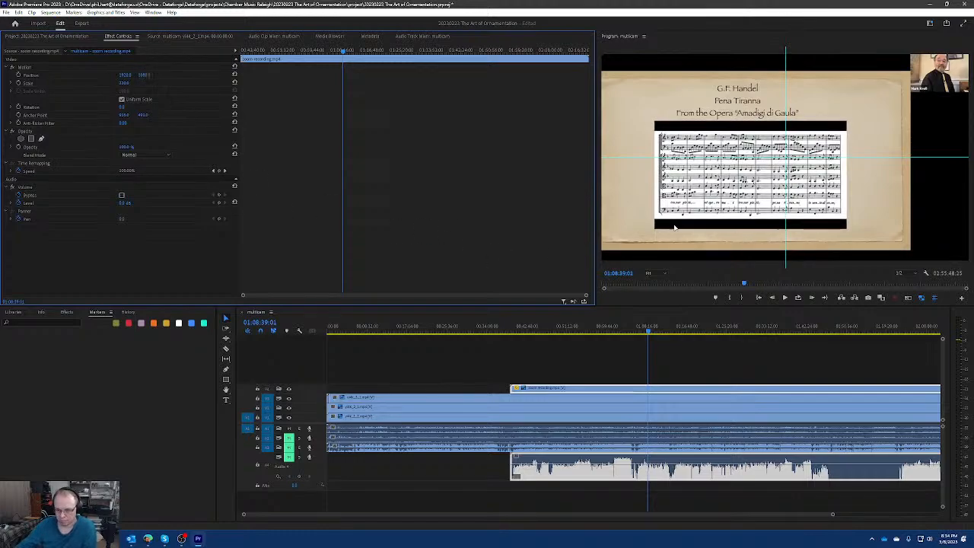
# Increase the zoom recording's scale slightly at 01:20:30:22 and check the framing at 01:00:16:29.
pyautogui.click(549, 332)
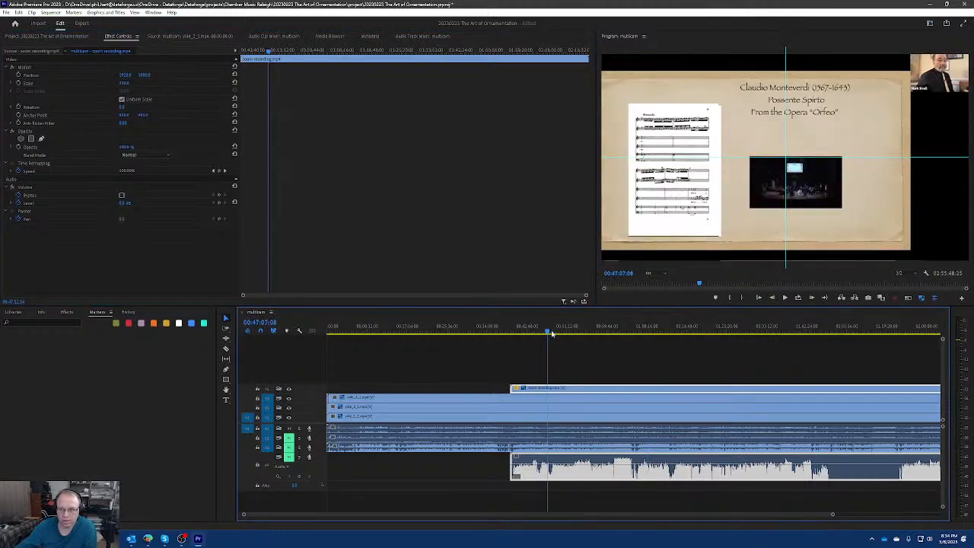
pyautogui.moveTo(552, 332); pyautogui.dragTo(703, 330)
pyautogui.click(129, 82)
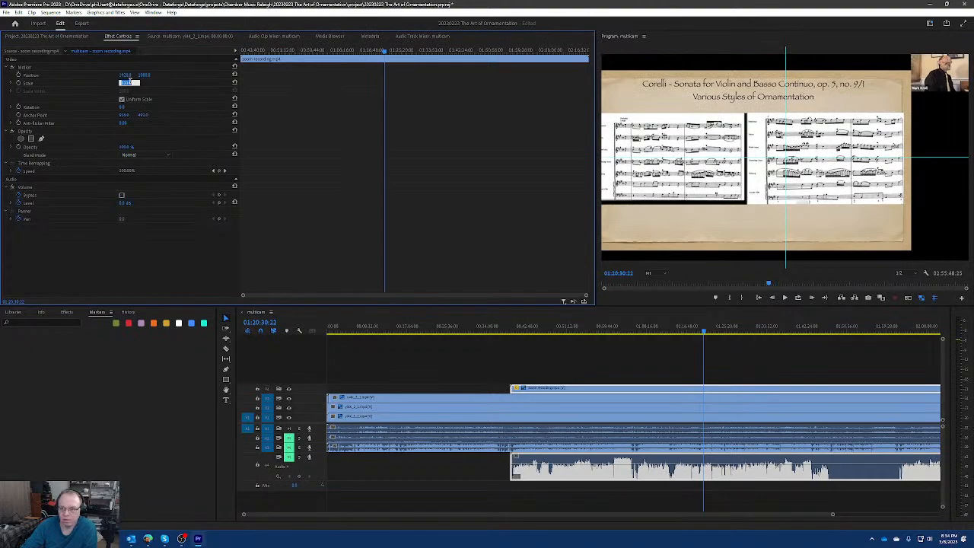
pyautogui.press('Return')
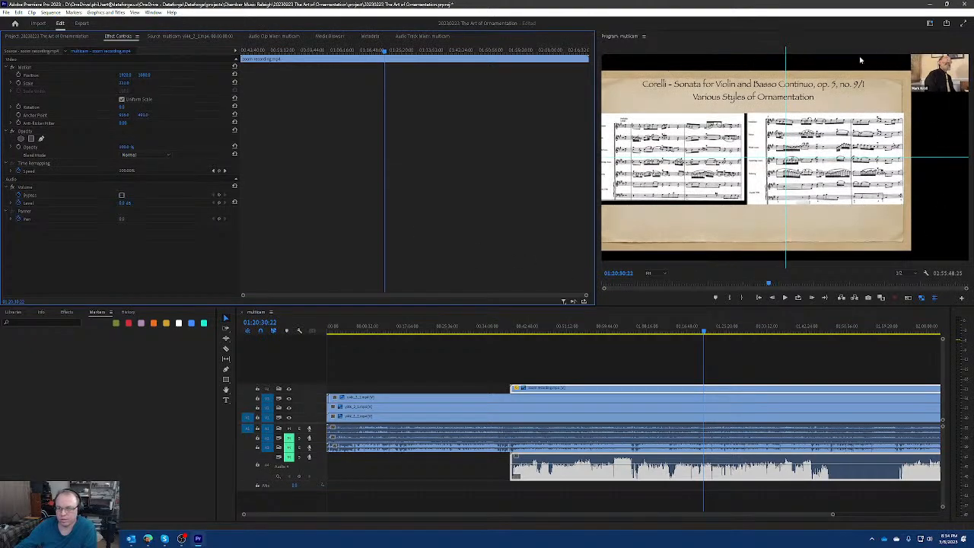
pyautogui.moveTo(601, 329)
pyautogui.mouseDown()
pyautogui.moveTo(557, 331)
pyautogui.moveTo(910, 328)
pyautogui.moveTo(522, 327)
pyautogui.moveTo(924, 328)
pyautogui.moveTo(609, 328)
pyautogui.mouseUp()
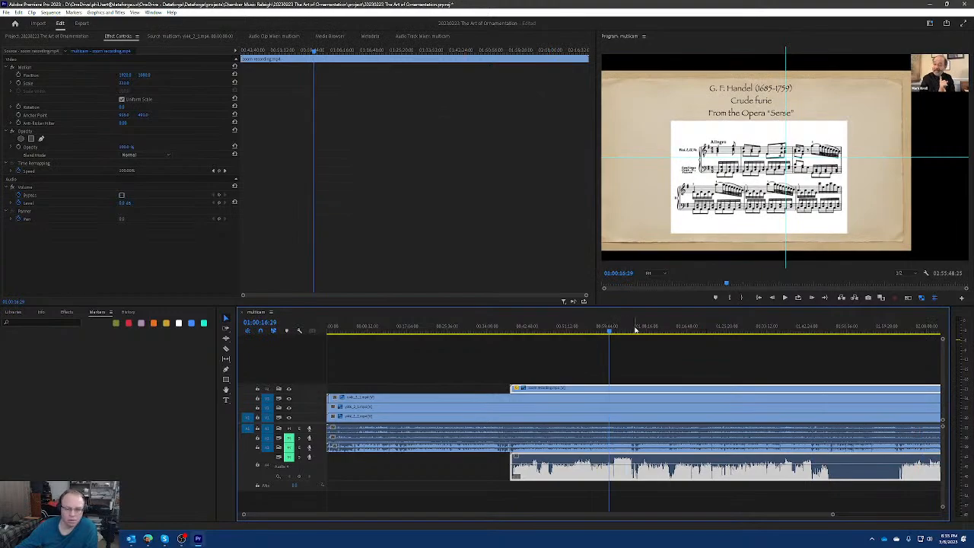
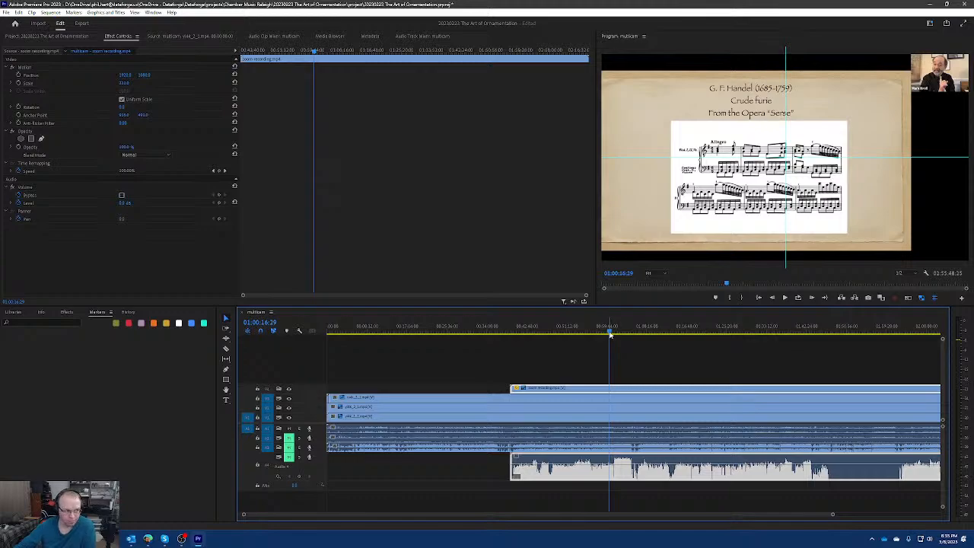
# Close the multicam sequence in the timeline and create a new sequence from the multicam item in the project.
pyautogui.hotkey('shift', '1')
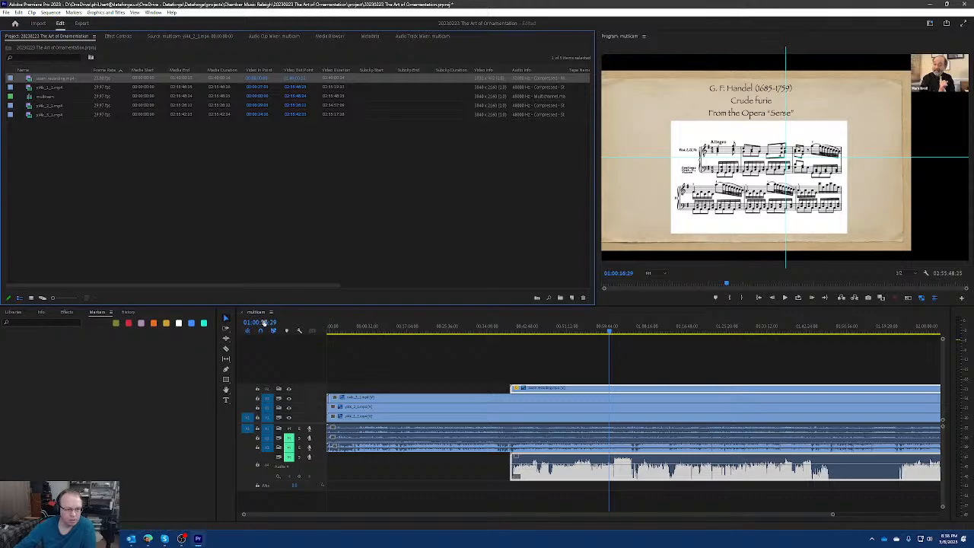
pyautogui.click(242, 313)
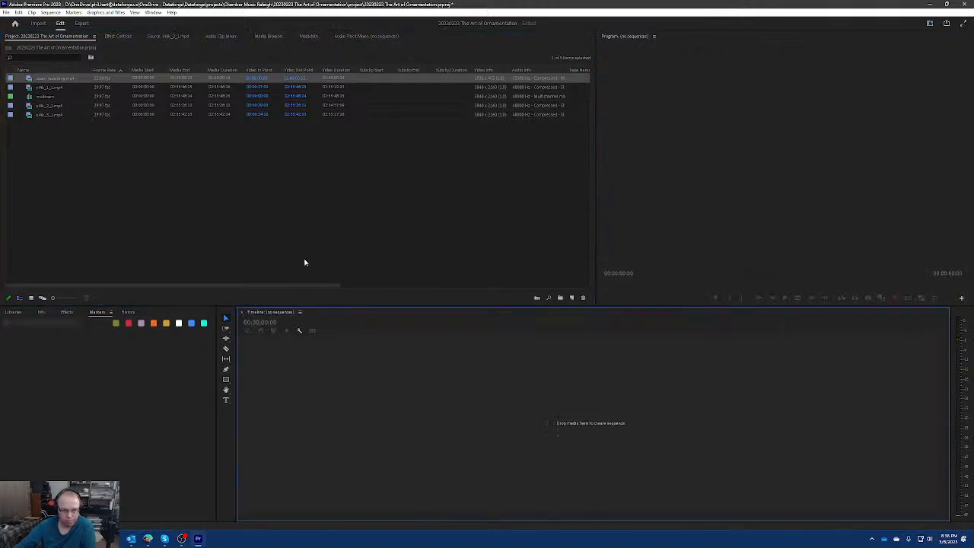
pyautogui.click(50, 97)
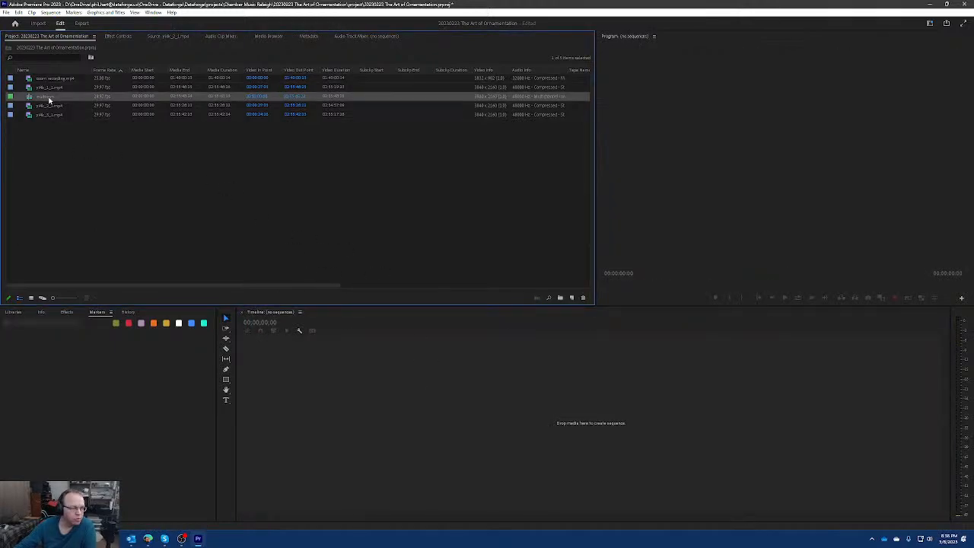
pyautogui.rightClick(47, 99)
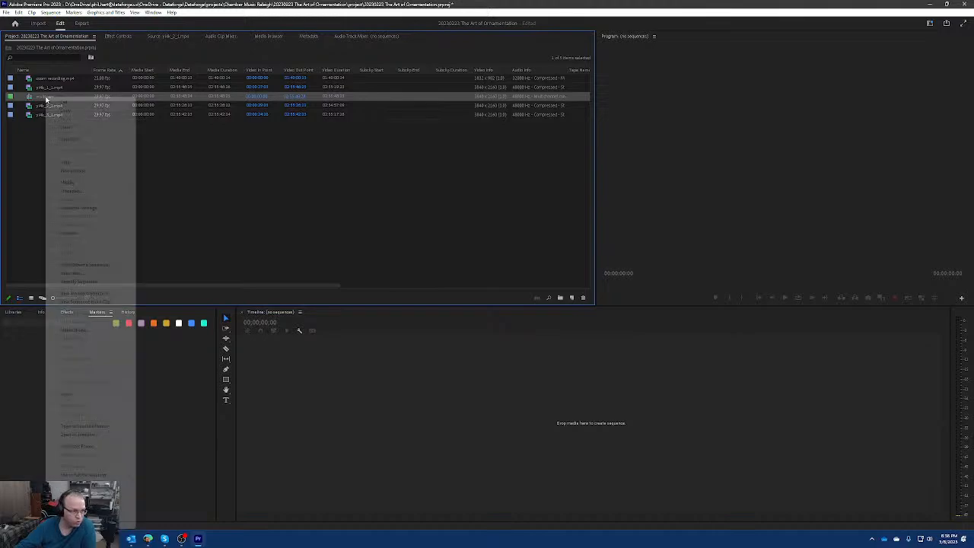
pyautogui.click(85, 302)
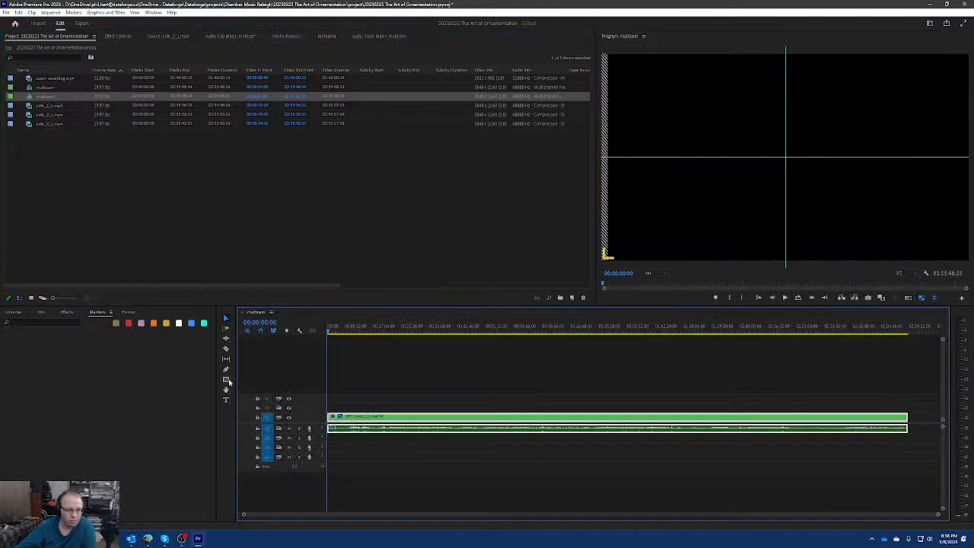
# Rename the new sequence as project.
pyautogui.click(46, 99)
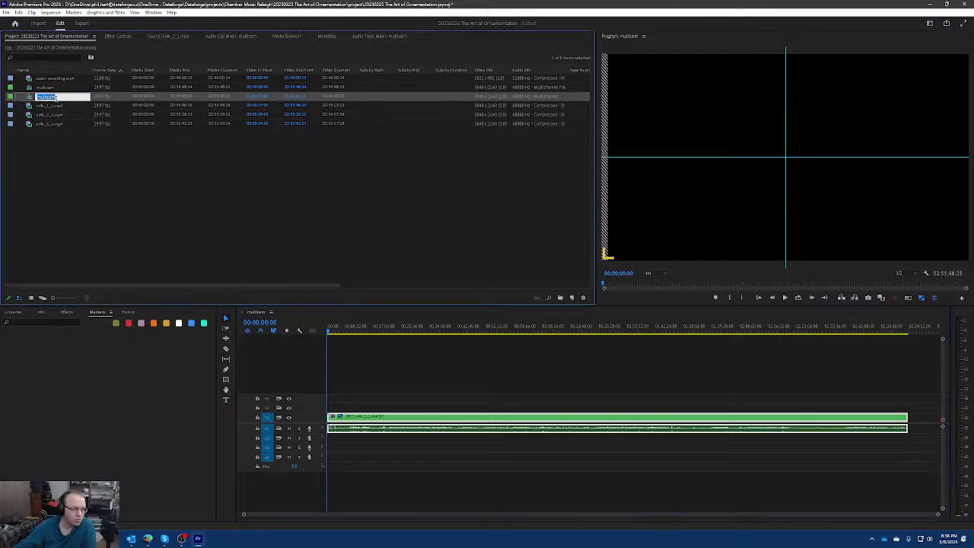
pyautogui.write('pro')
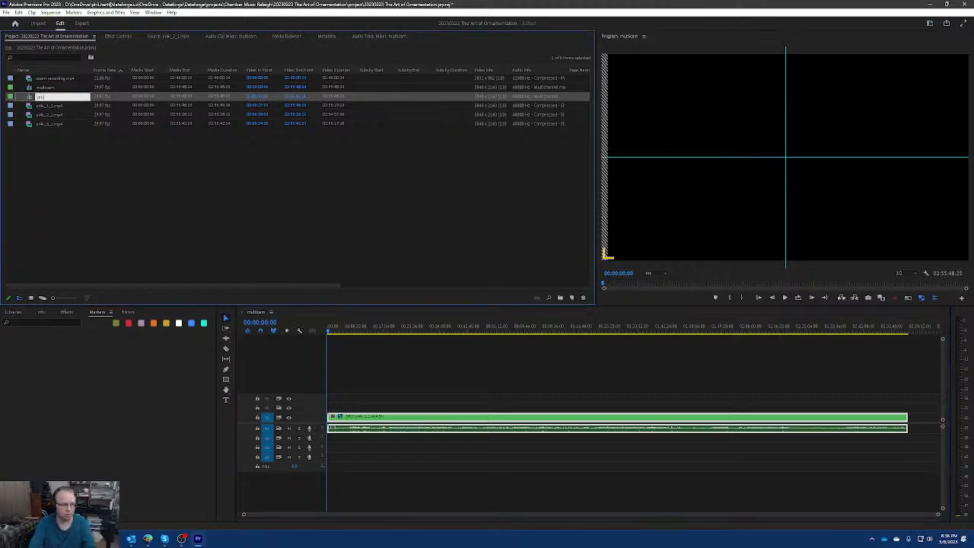
pyautogui.write('ject')
pyautogui.press('Return')
pyautogui.click(109, 219)
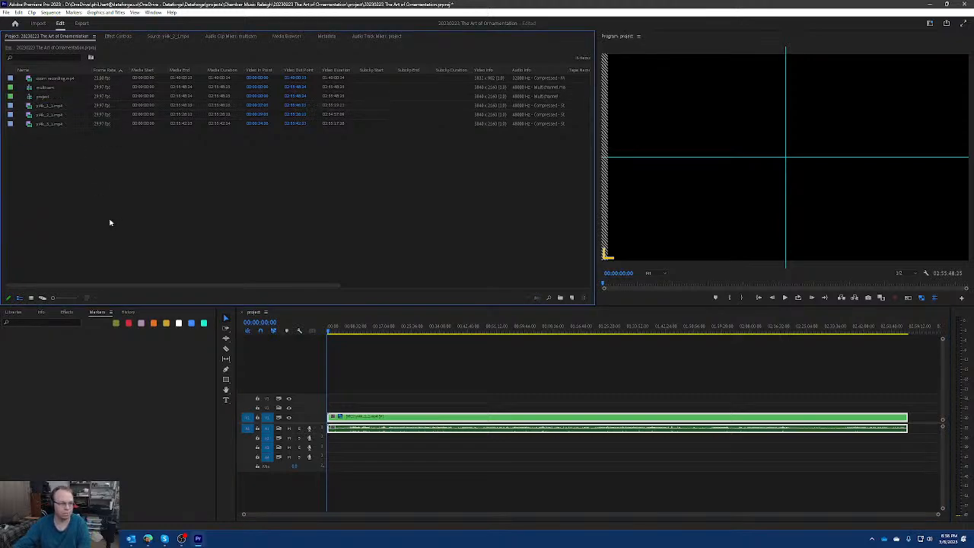
pyautogui.click(53, 98)
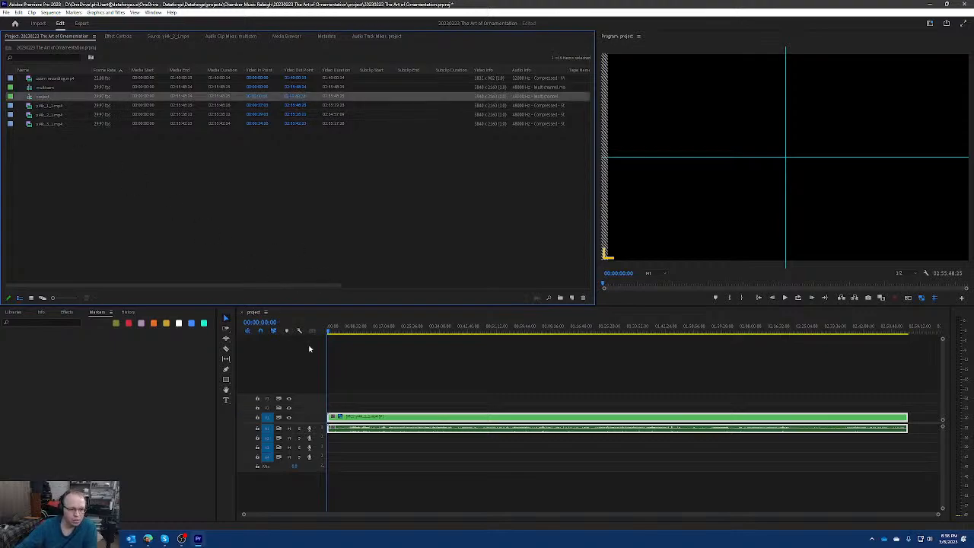
# Expand the Video 1 track's height and open the multicam sequence in the timeline to compare it with the project sequence.
pyautogui.doubleClick(317, 417)
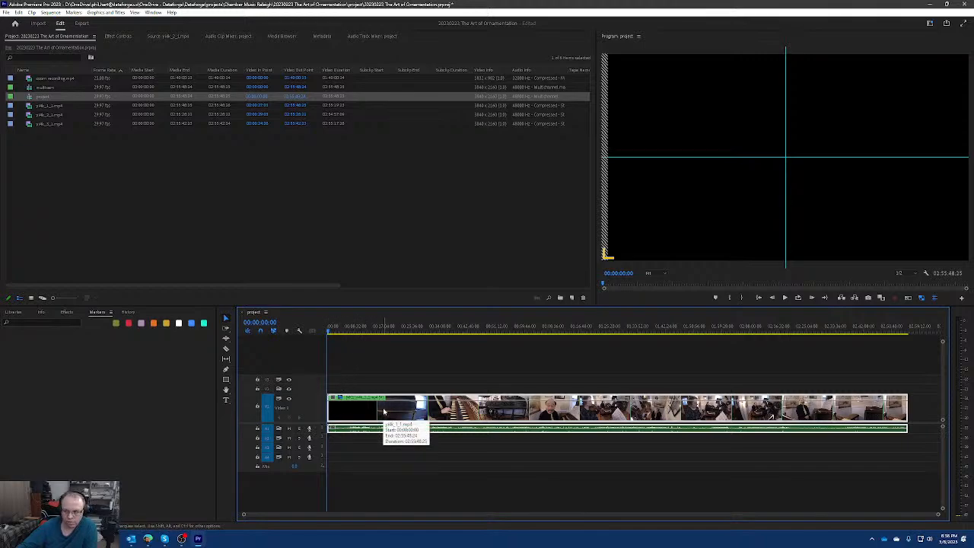
pyautogui.rightClick(43, 88)
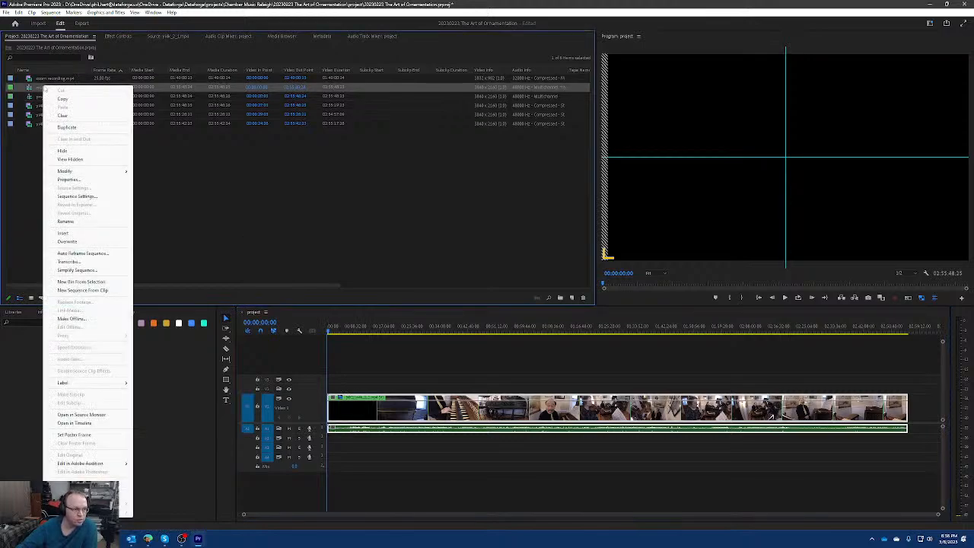
pyautogui.click(74, 423)
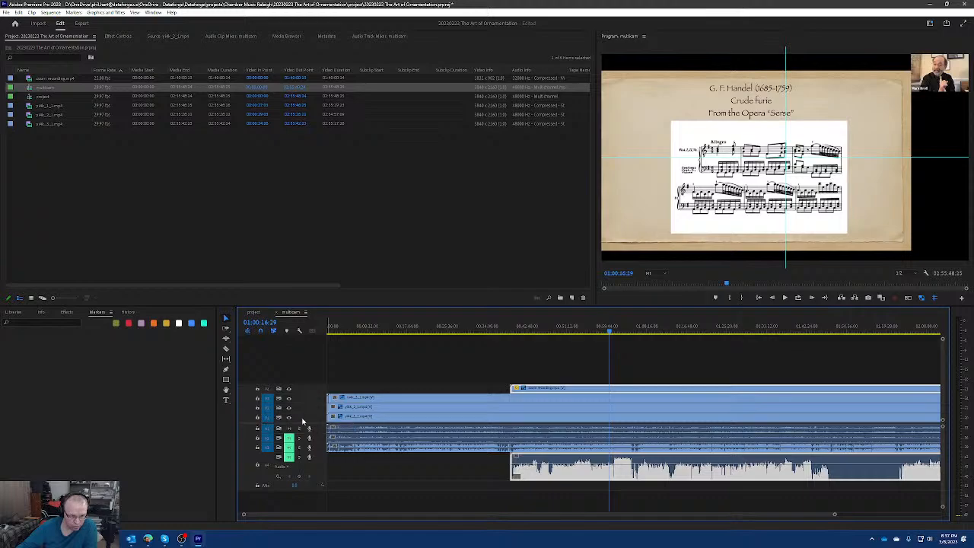
pyautogui.click(254, 312)
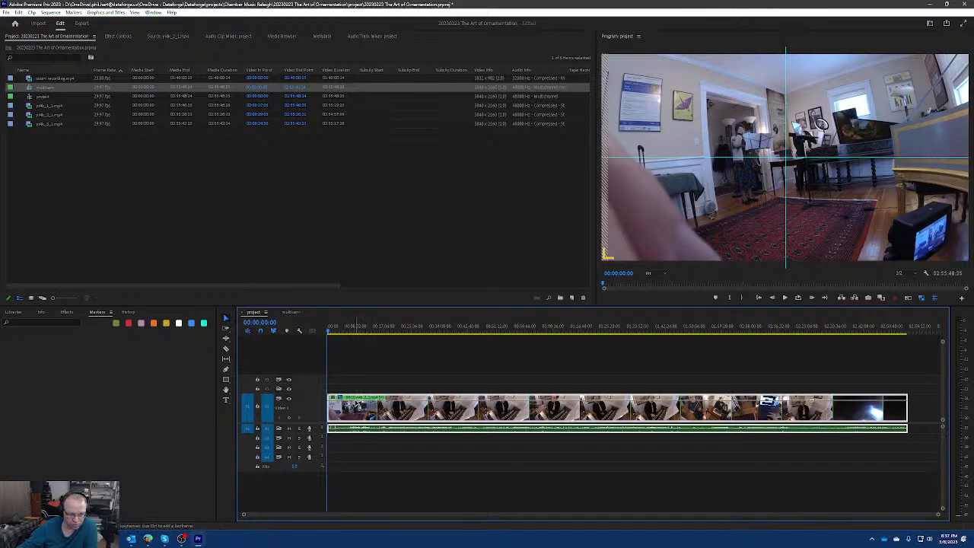
pyautogui.click(291, 312)
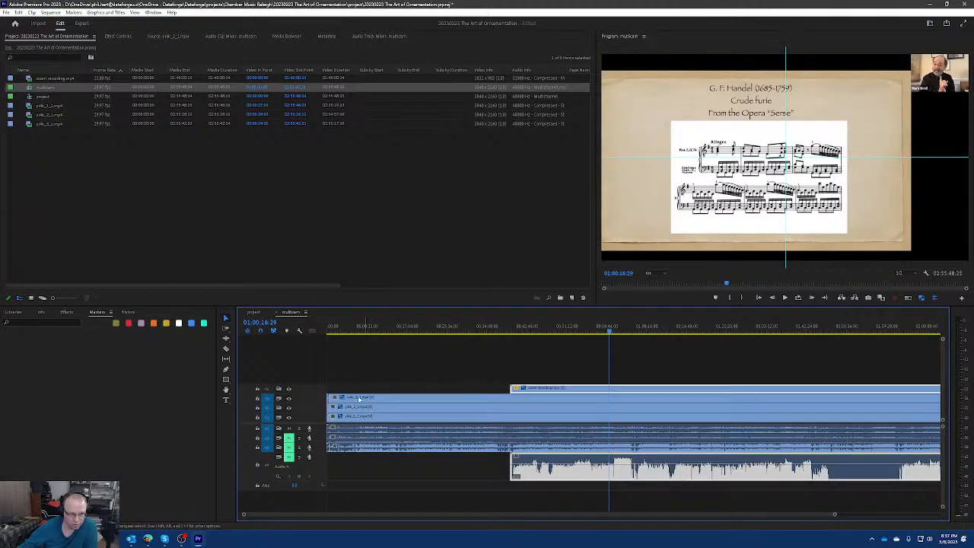
pyautogui.click(253, 313)
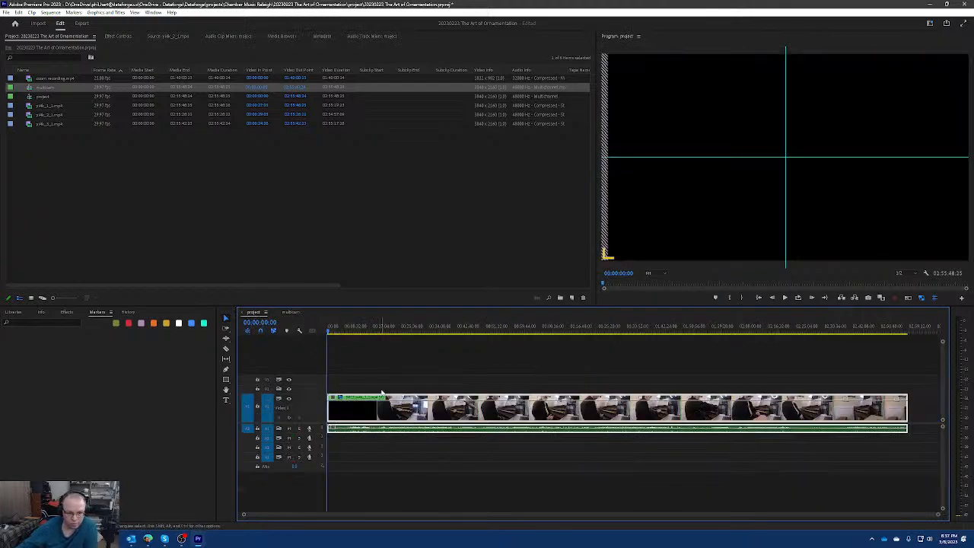
# Cycle the project sequence's multicam clip through its camera angles at 00:22:46:23, ending on Camera 4.
pyautogui.click(402, 327)
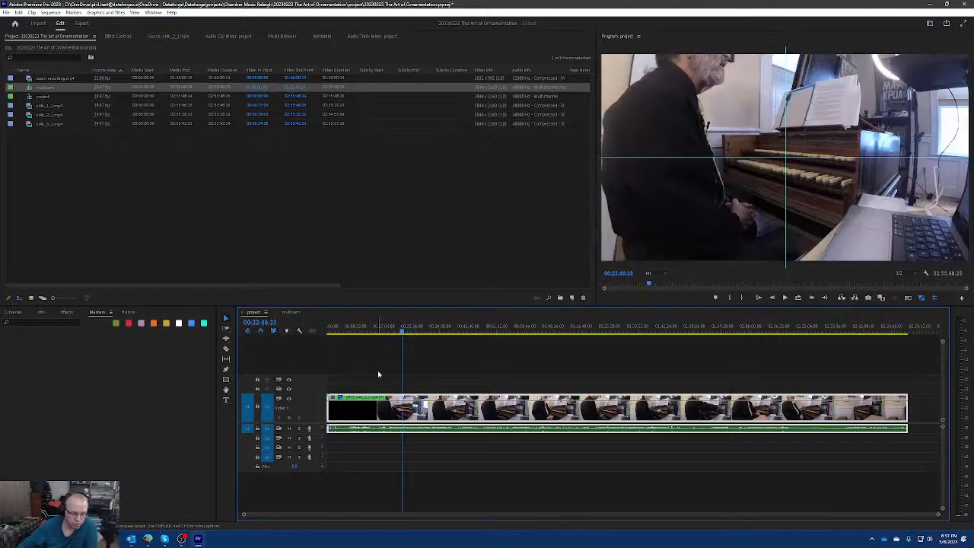
pyautogui.press('2')
pyautogui.press('3')
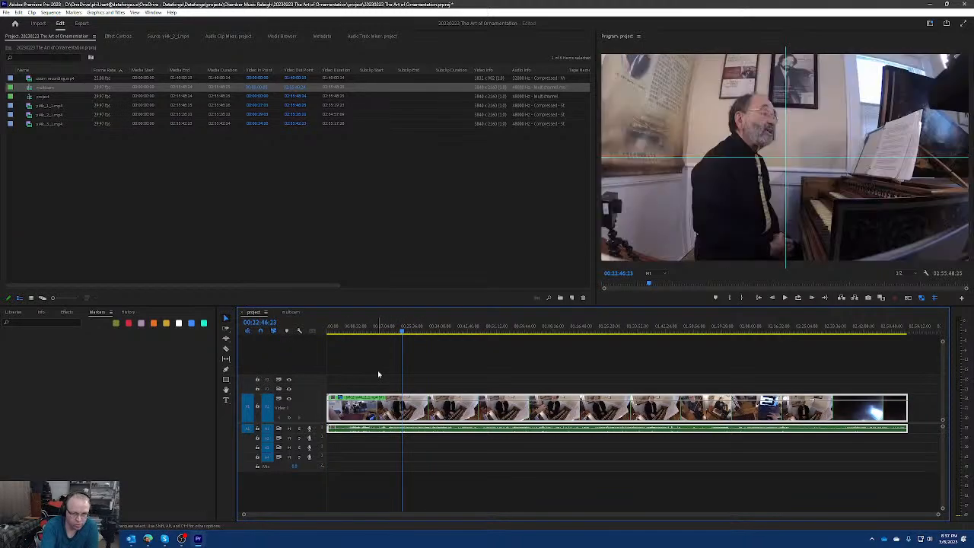
pyautogui.press('1')
pyautogui.press('2')
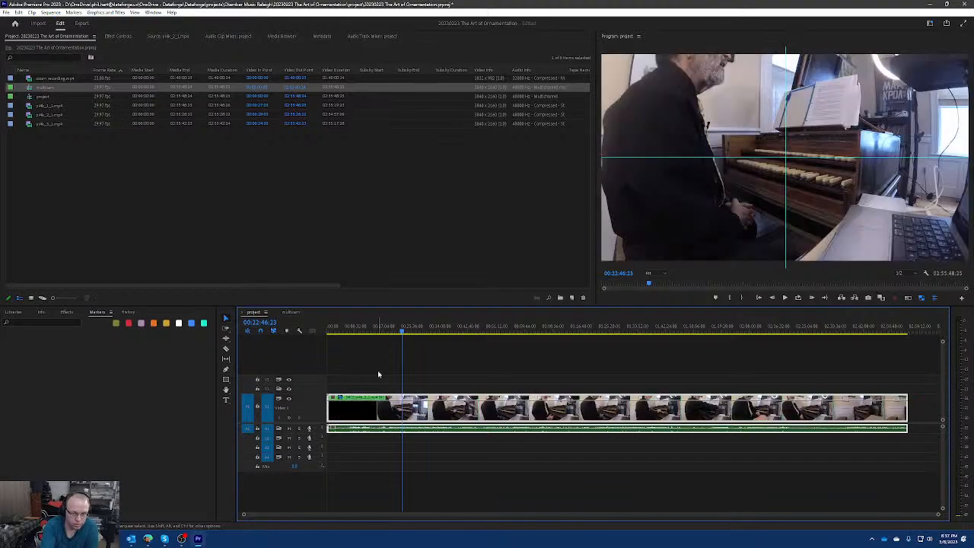
pyautogui.press('4')
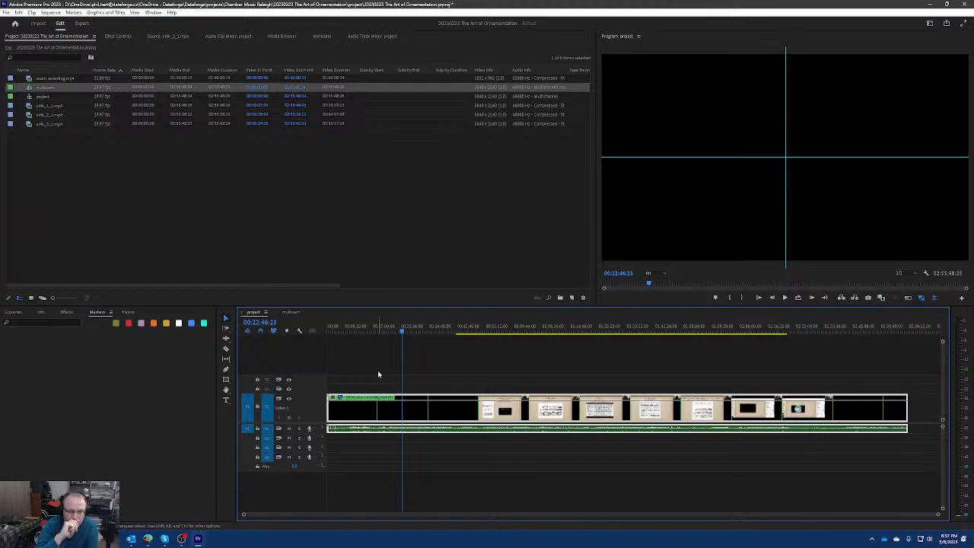
# Examine the multicam sequence near 00:12:55, and examine the project sequence up to 00:54:32:00.
pyautogui.click(292, 312)
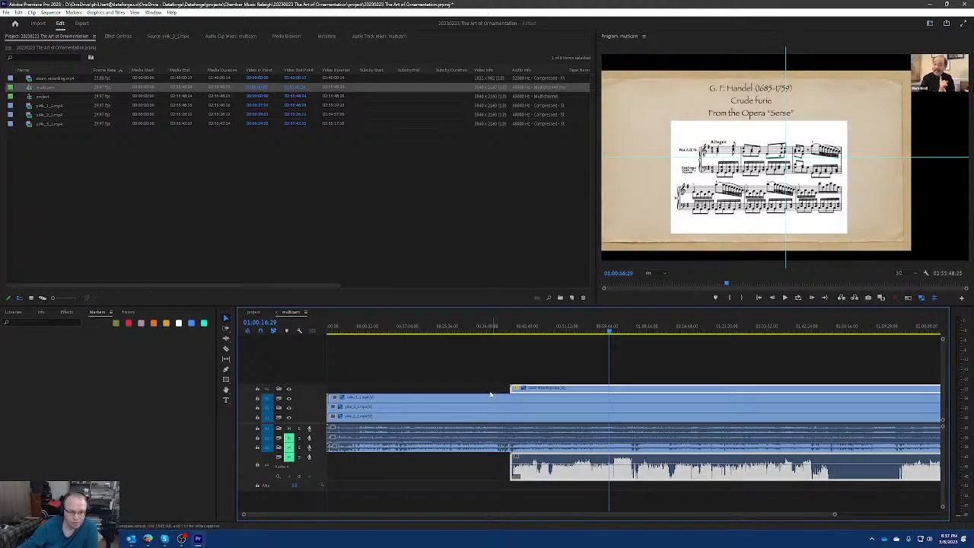
pyautogui.moveTo(417, 327); pyautogui.dragTo(382, 325)
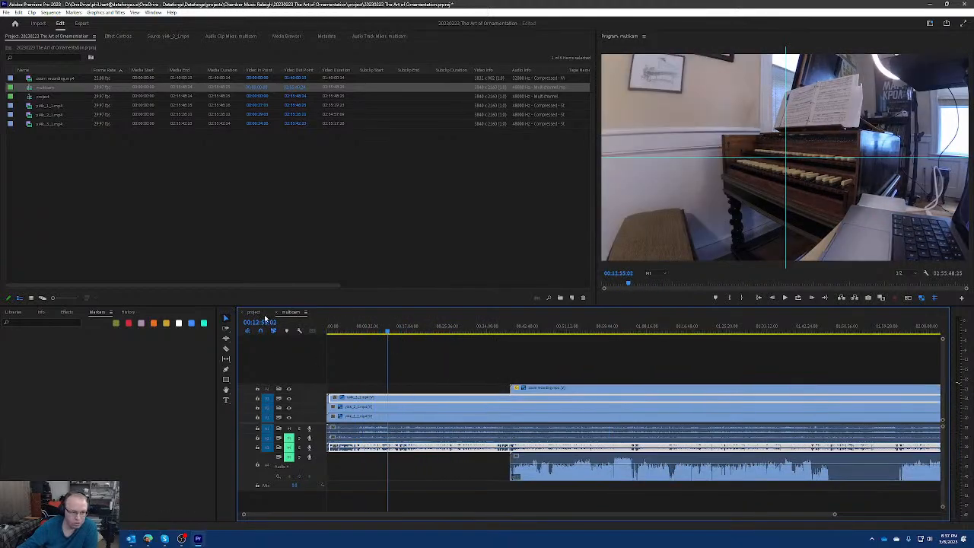
pyautogui.click(254, 312)
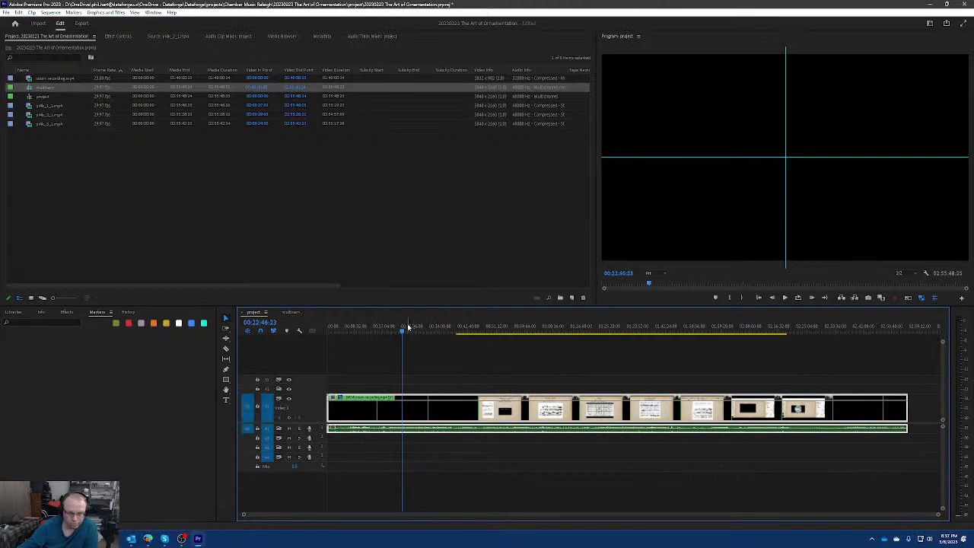
pyautogui.moveTo(386, 329); pyautogui.dragTo(419, 350)
pyautogui.moveTo(356, 328); pyautogui.dragTo(404, 330)
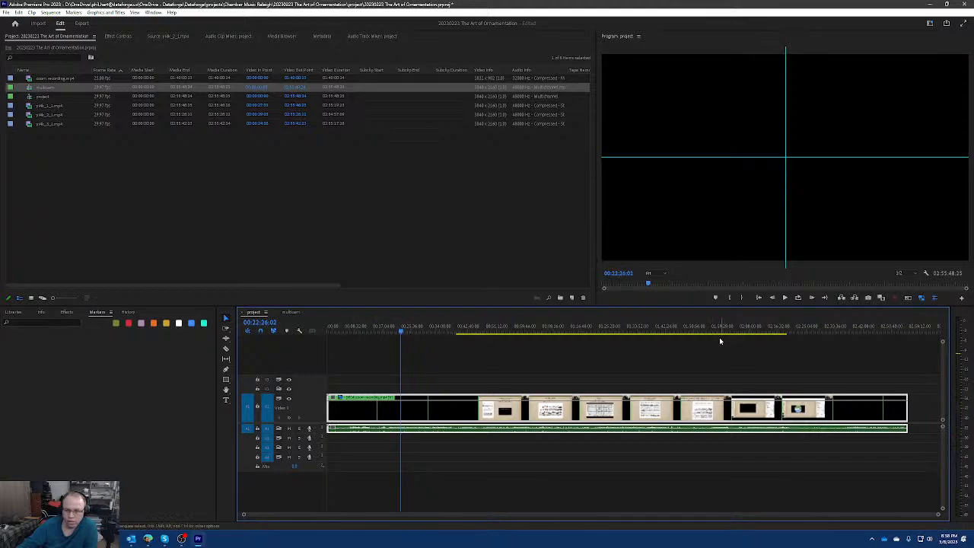
pyautogui.moveTo(402, 330); pyautogui.dragTo(508, 330)
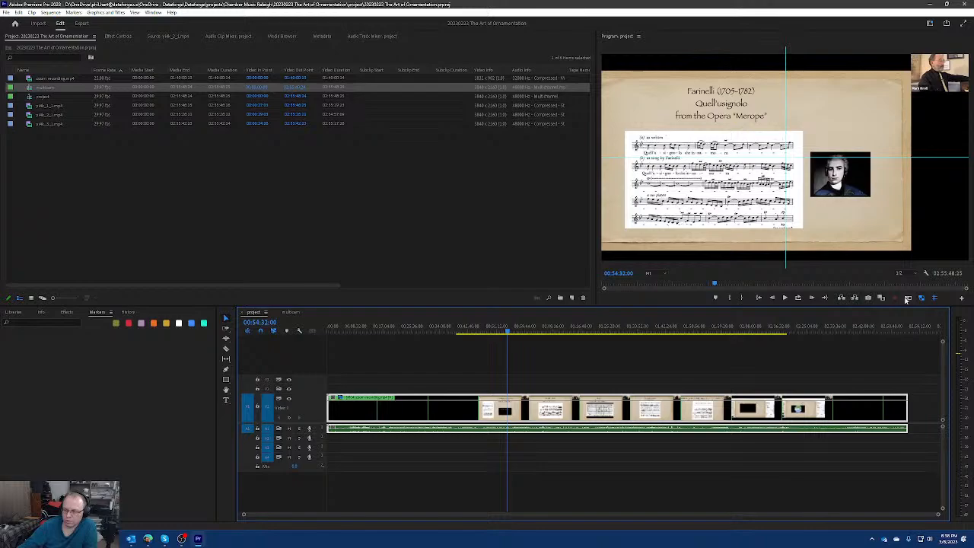
# Turn on the multi-camera view for the project sequence and widen the program monitor.
pyautogui.click(961, 298)
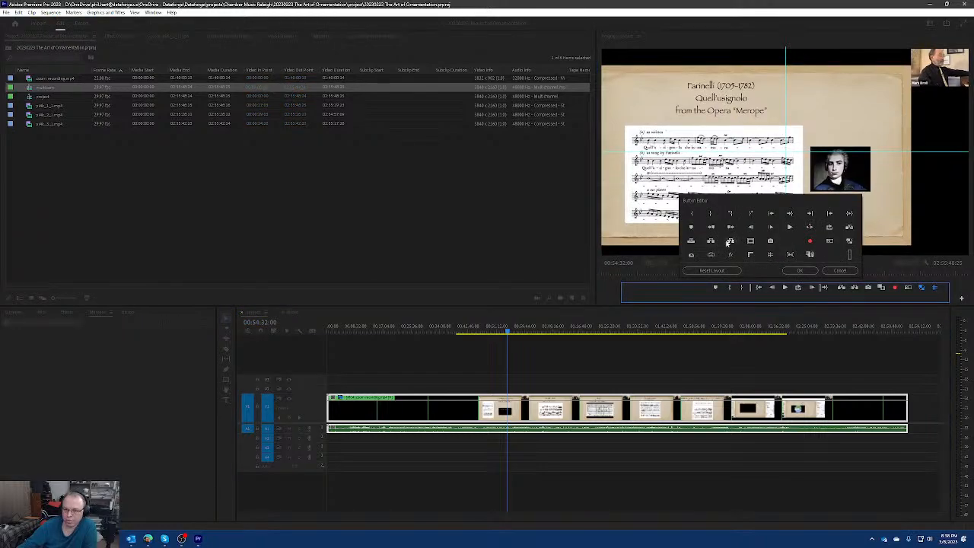
pyautogui.click(839, 270)
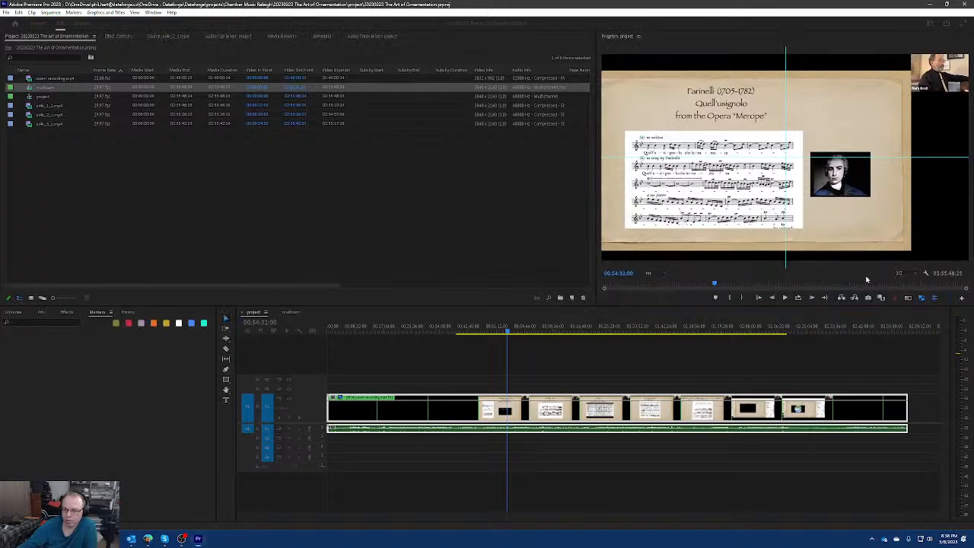
pyautogui.click(908, 298)
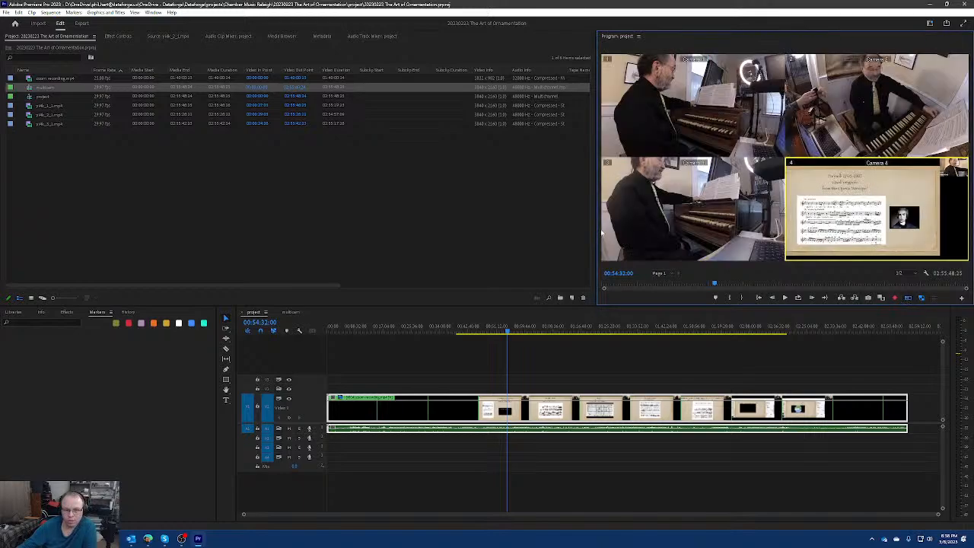
pyautogui.moveTo(595, 225); pyautogui.dragTo(472, 230)
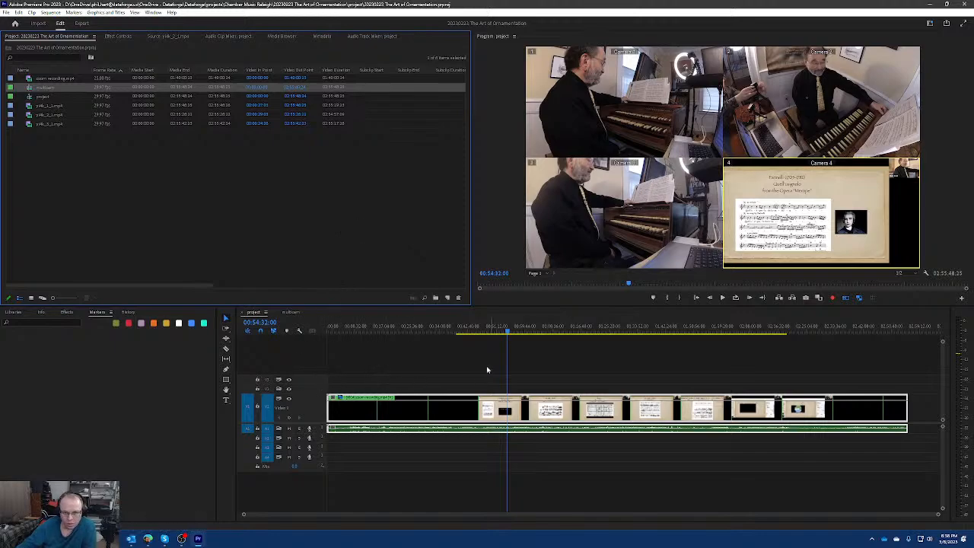
# Try the four camera angles at 00:40:22:28, return to Camera 4, and check the multi-camera view at 00:16:40:28.
pyautogui.moveTo(531, 329); pyautogui.dragTo(461, 334)
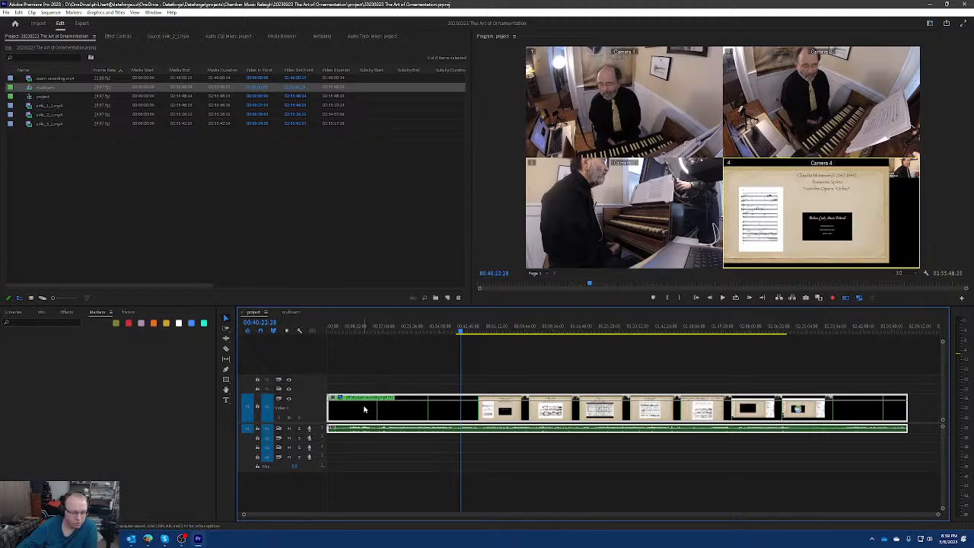
pyautogui.press('3')
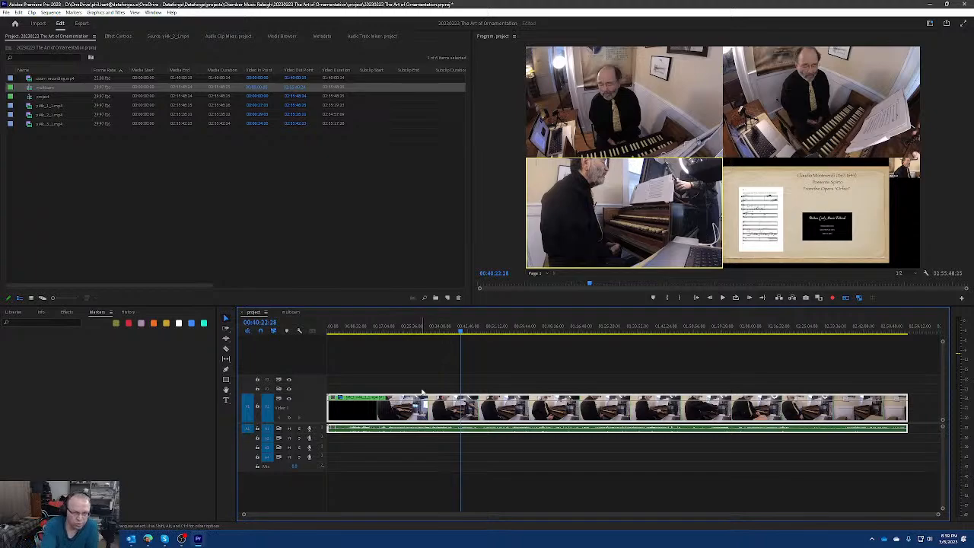
pyautogui.press('1')
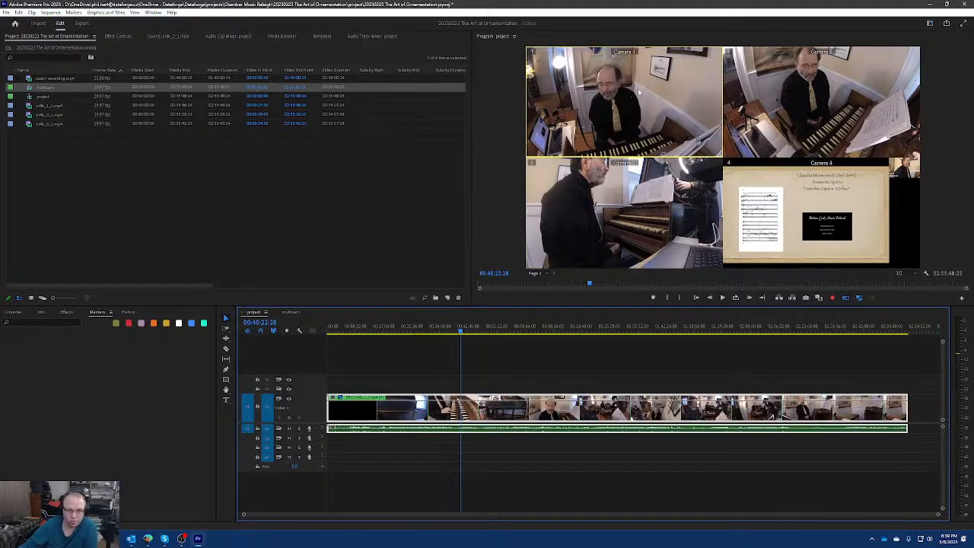
pyautogui.press('2')
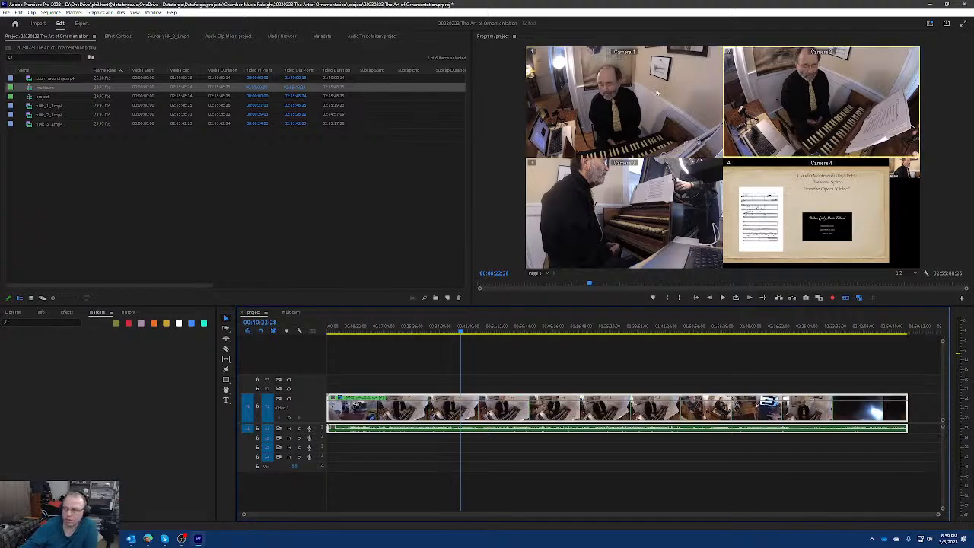
pyautogui.press('3')
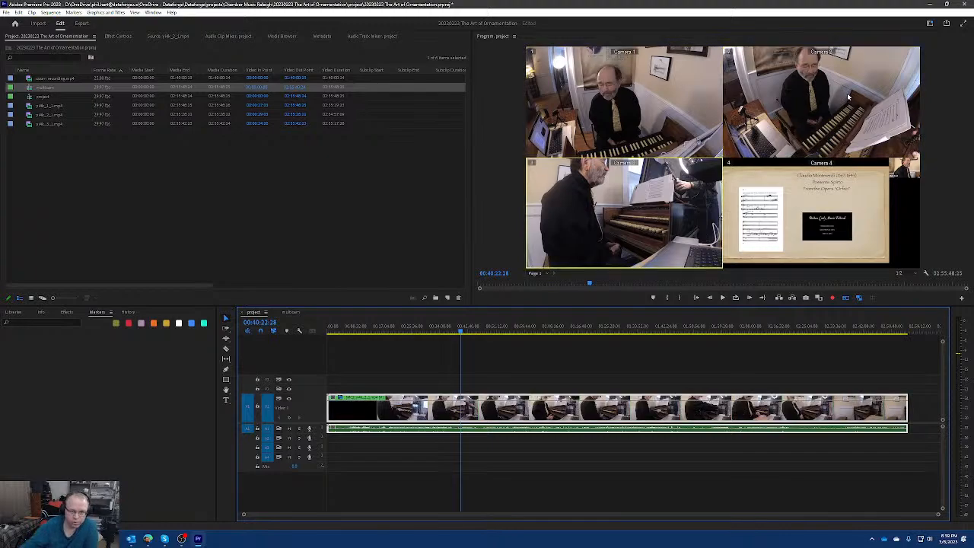
pyautogui.press('4')
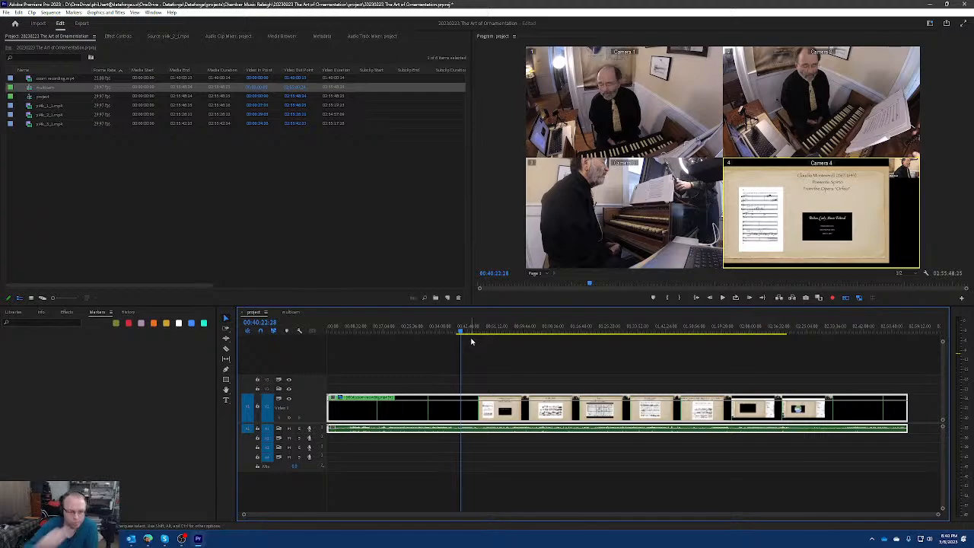
pyautogui.click(382, 330)
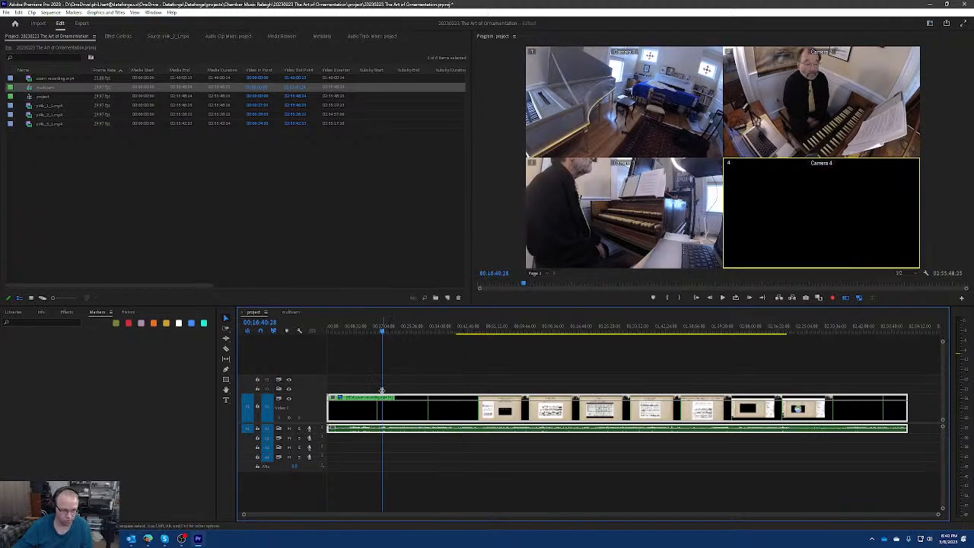
pyautogui.press('c')
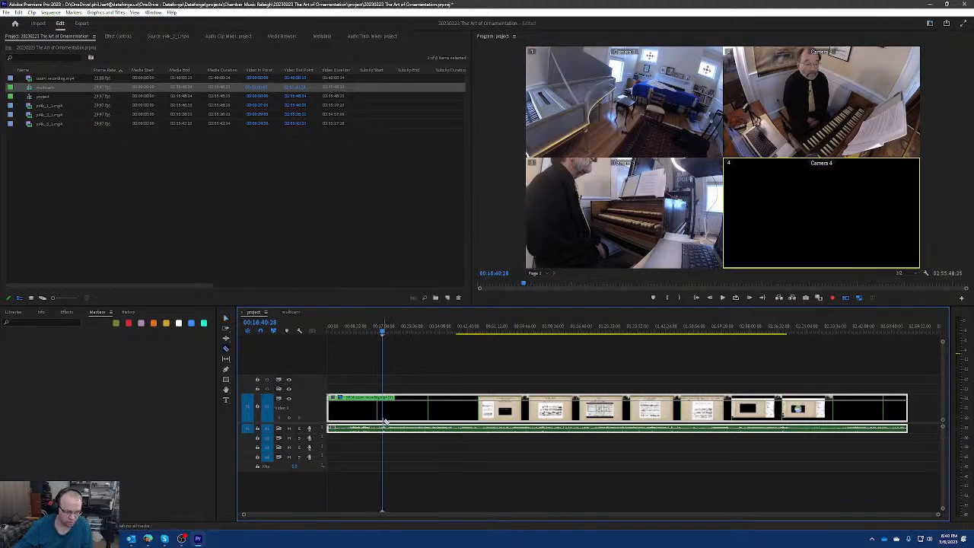
pyautogui.click(385, 407)
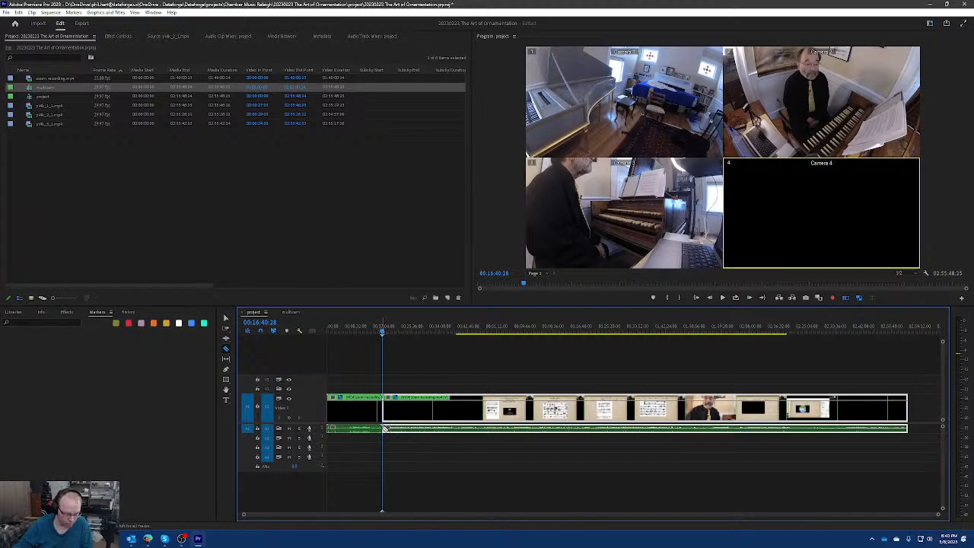
pyautogui.hotkey('ctrl', 'z')
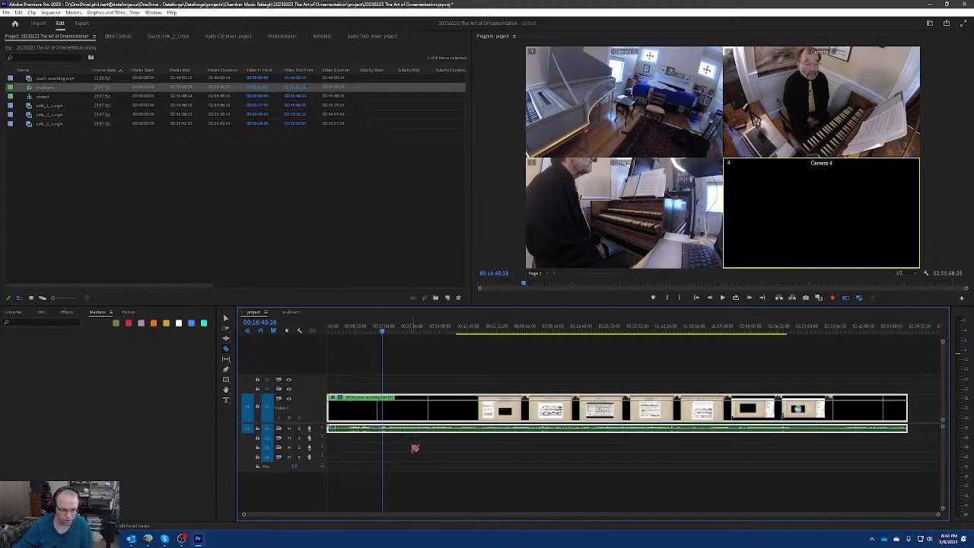
pyautogui.press('v')
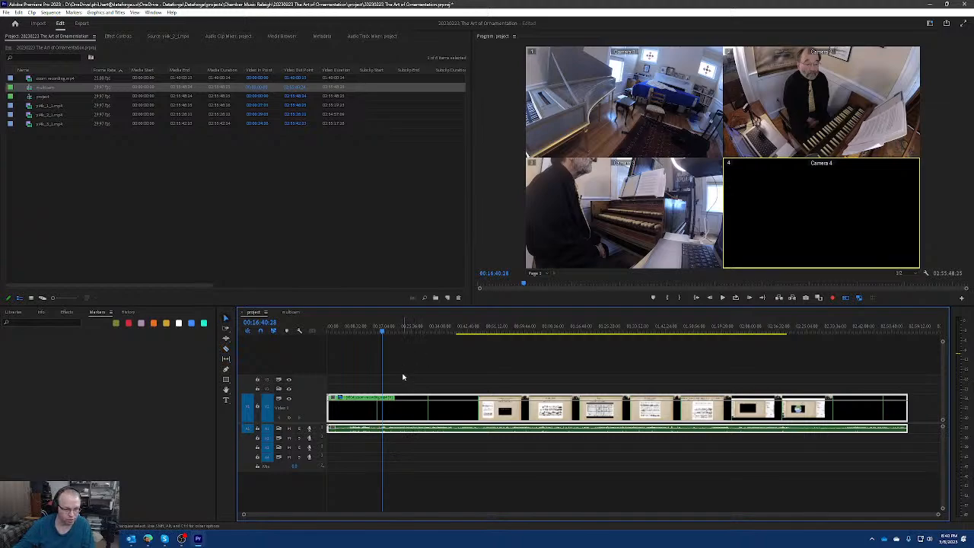
# Unlink the multicam clip's video from its audio and split only the video at 00:16:40:28.
pyautogui.rightClick(424, 412)
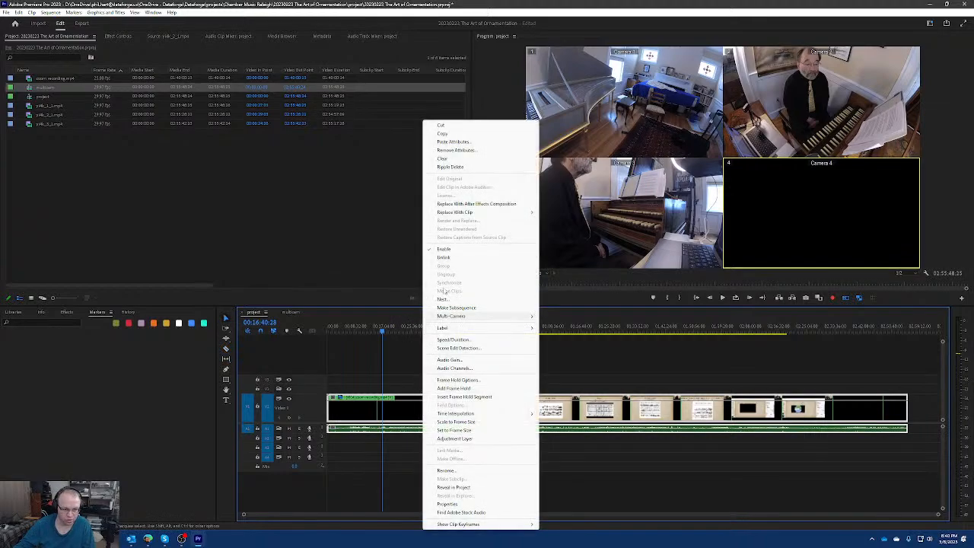
pyautogui.click(457, 261)
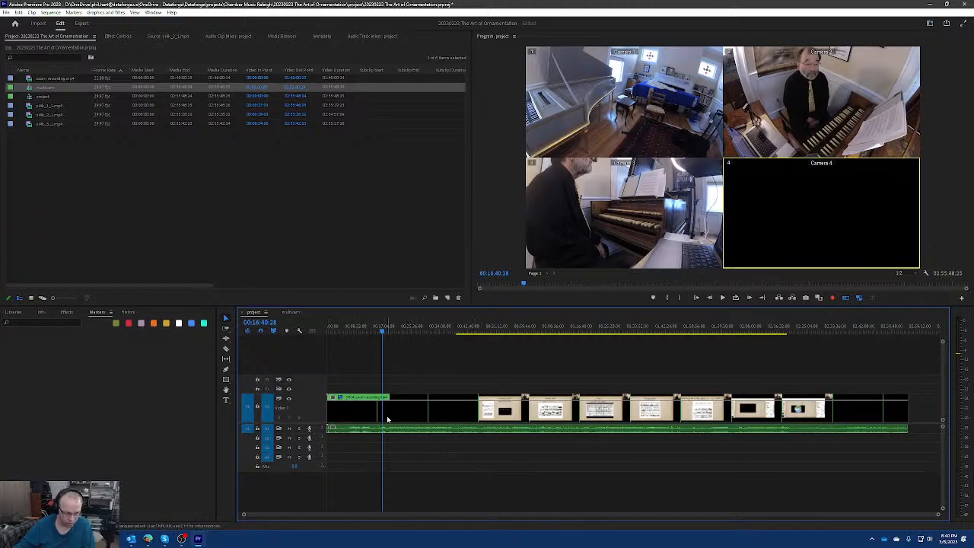
pyautogui.press('c')
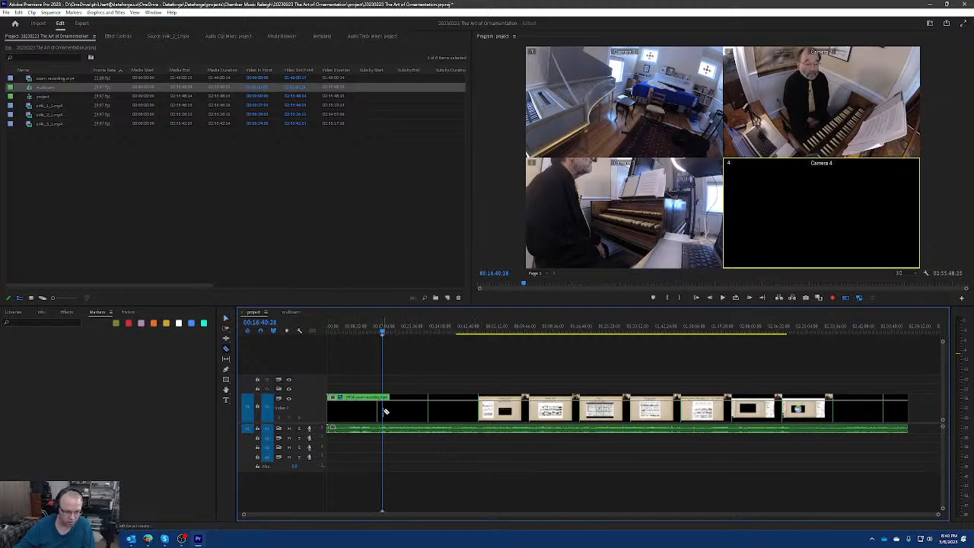
pyautogui.click(385, 411)
pyautogui.press('v')
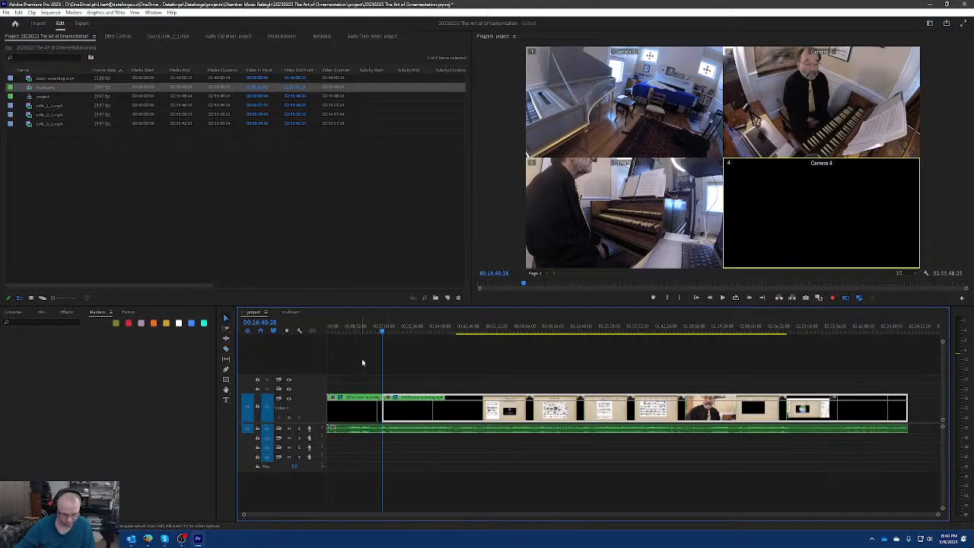
# Set both video segments, before and after the cut at 00:16:40:28, to Camera 2.
pyautogui.click(360, 408)
pyautogui.press('2')
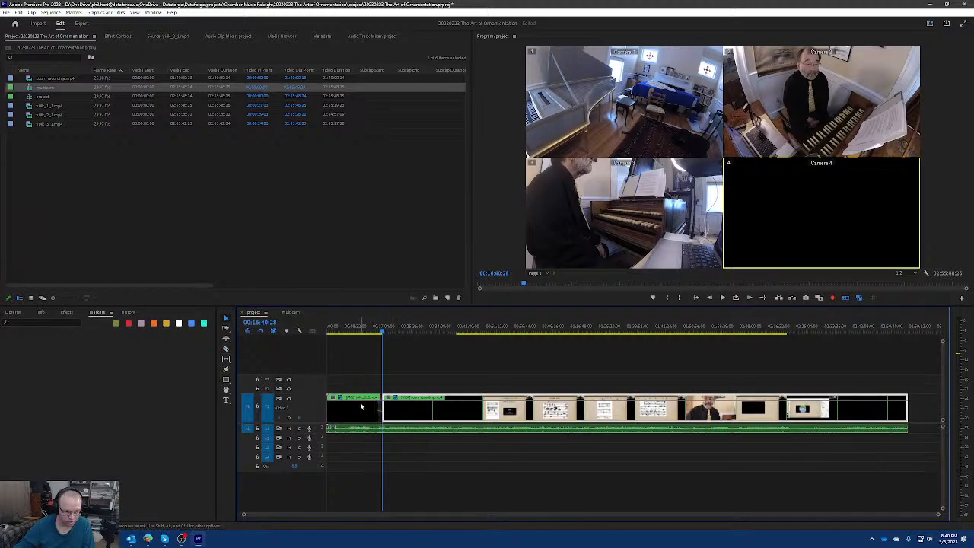
pyautogui.press('2')
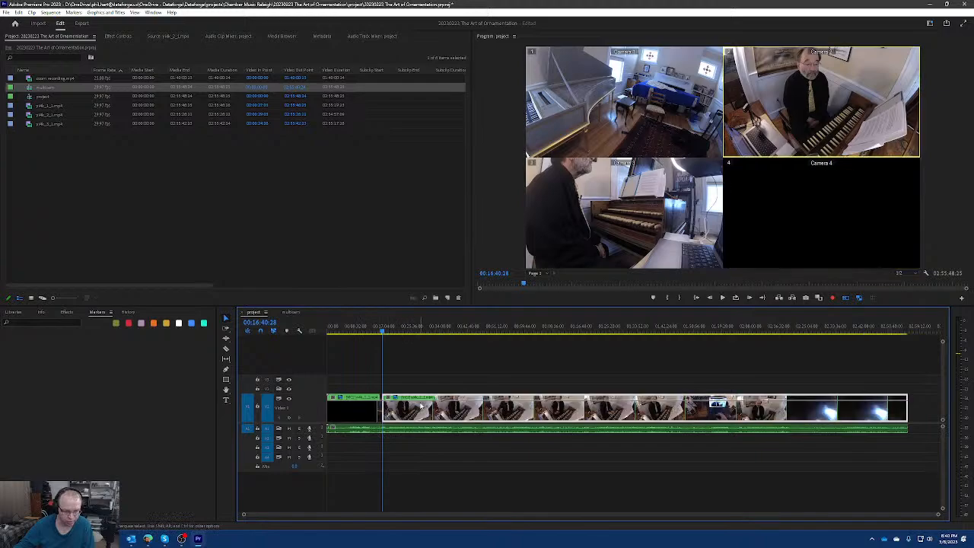
# Split the second video segment again at about 00:28 and set the resulting last segment to Camera 3.
pyautogui.press('c')
pyautogui.click(421, 407)
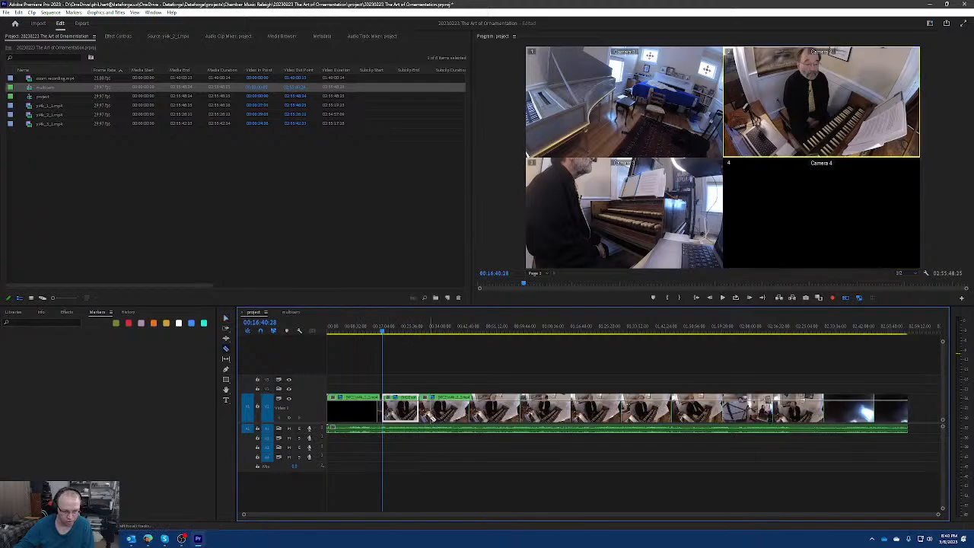
pyautogui.click(446, 410)
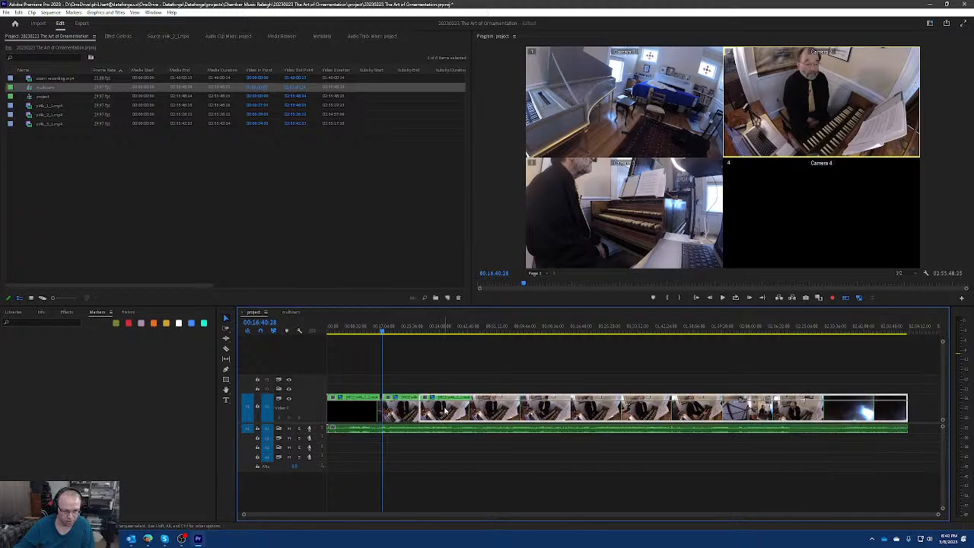
pyautogui.press('3')
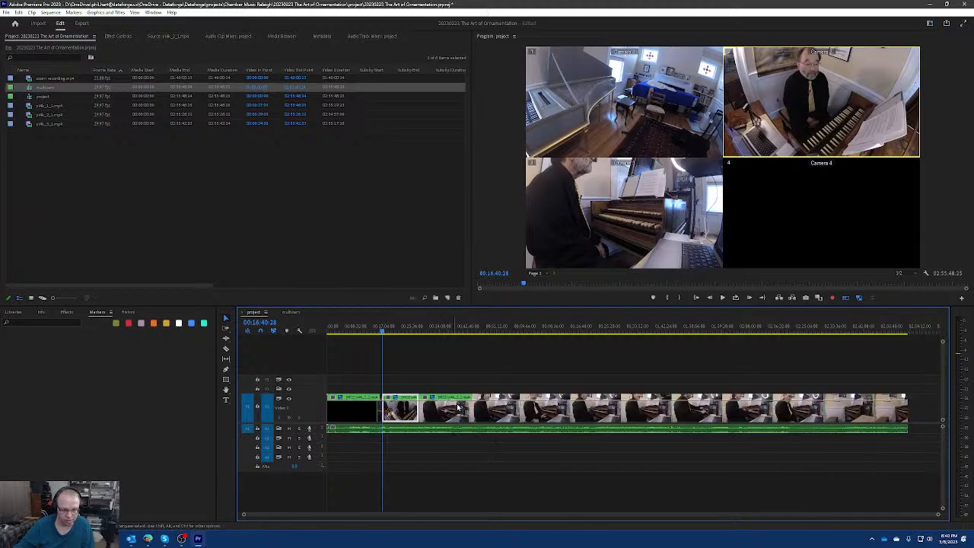
# Check the Camera 2 picture from 00:17:56:26 to 00:22:39:26 with the multi-camera view off, and turn the view back on.
pyautogui.moveTo(382, 332)
pyautogui.mouseDown()
pyautogui.moveTo(359, 331)
pyautogui.moveTo(441, 332)
pyautogui.moveTo(386, 333)
pyautogui.mouseUp()
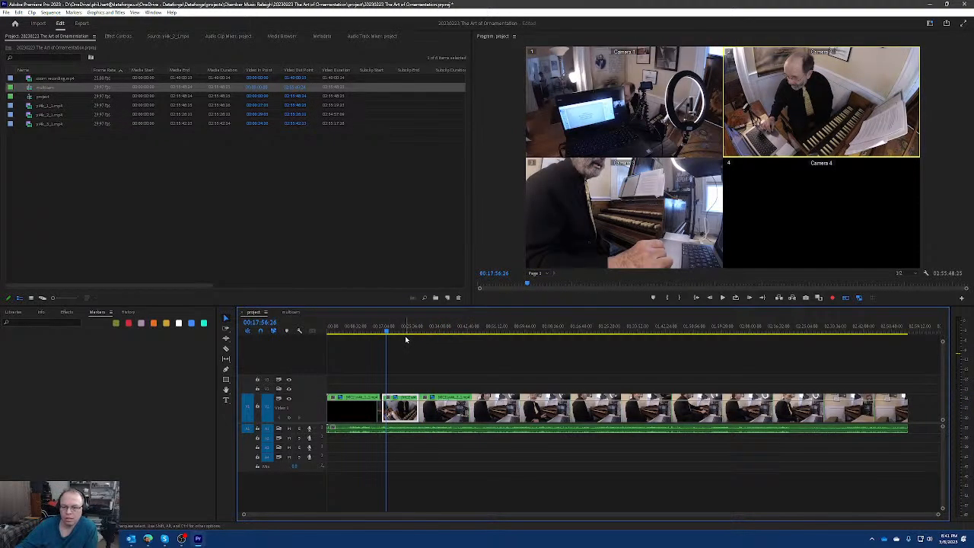
pyautogui.click(847, 298)
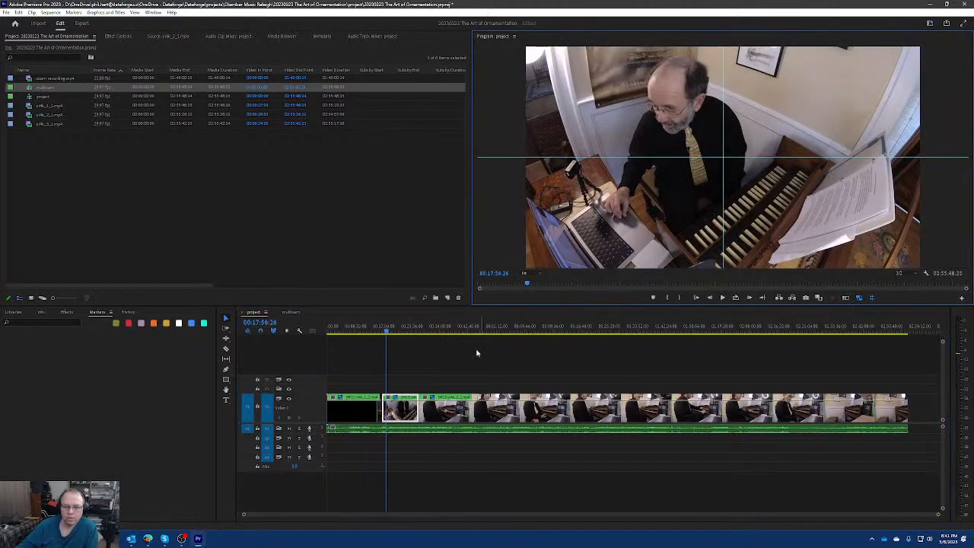
pyautogui.moveTo(390, 335)
pyautogui.mouseDown()
pyautogui.moveTo(365, 332)
pyautogui.moveTo(428, 331)
pyautogui.moveTo(403, 331)
pyautogui.mouseUp()
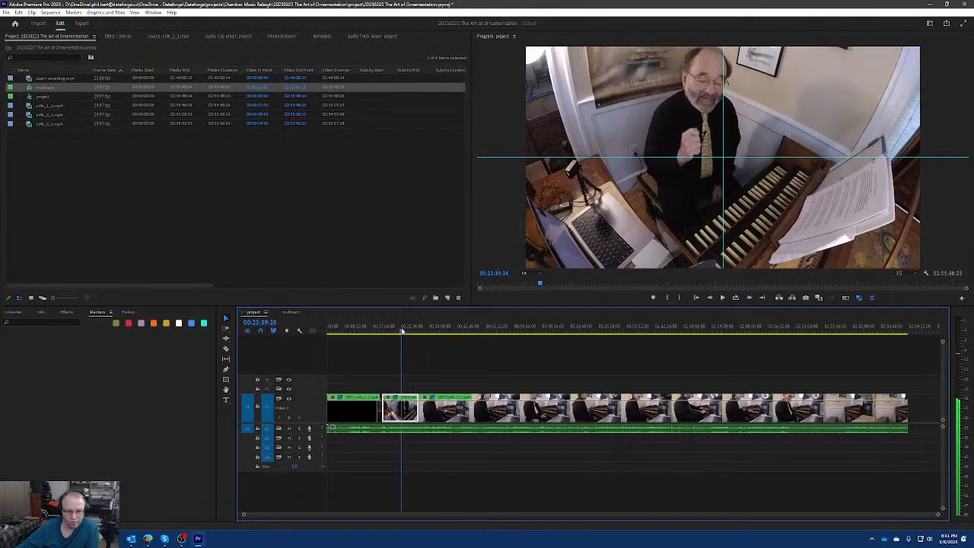
pyautogui.click(871, 297)
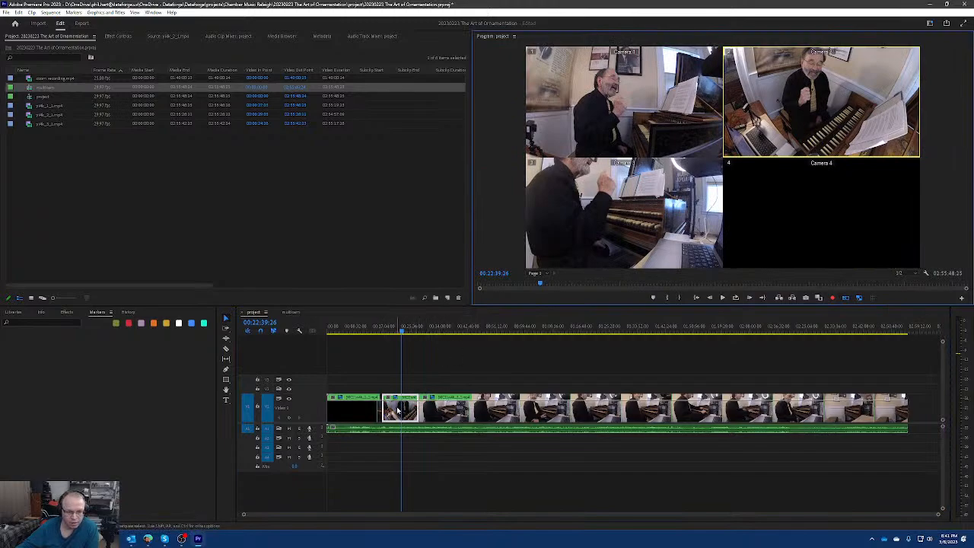
# Select the last video segment, try Cameras 4, 3 and 1 at 01:06:02:08, and return it to Camera 3.
pyautogui.click(437, 408)
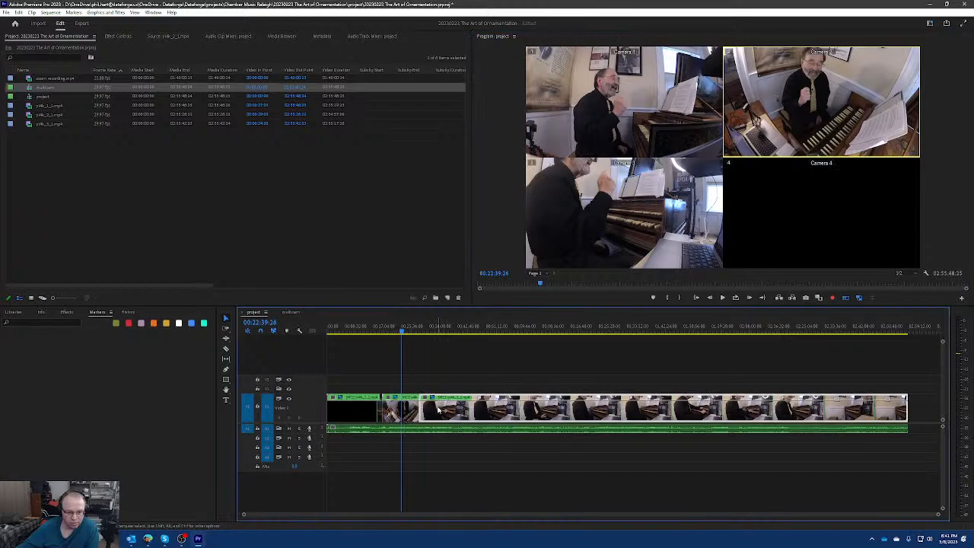
pyautogui.click(543, 342)
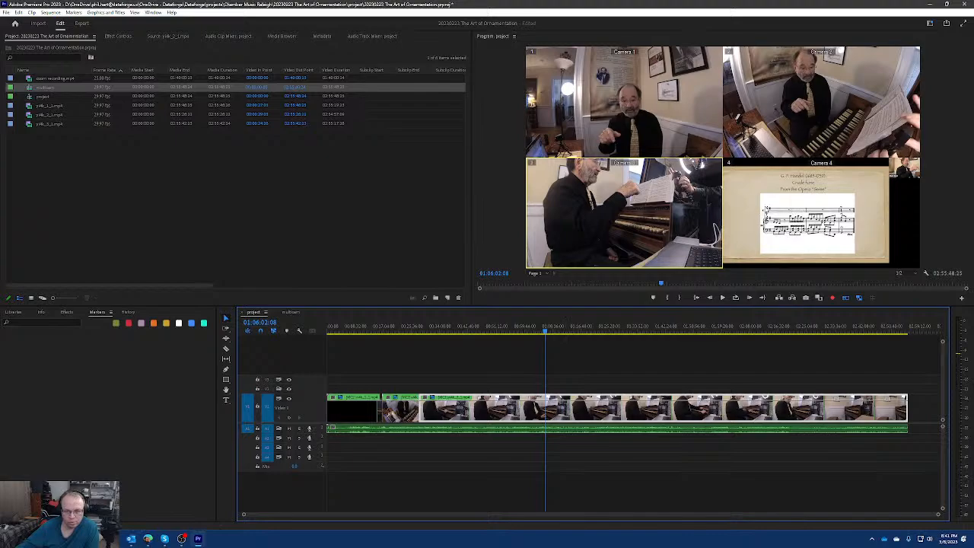
pyautogui.press('4')
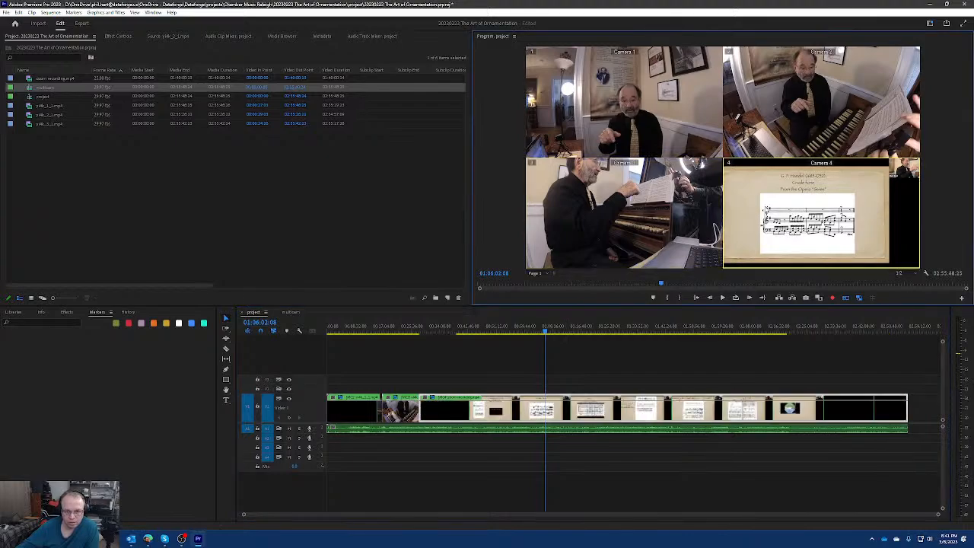
pyautogui.click(659, 216)
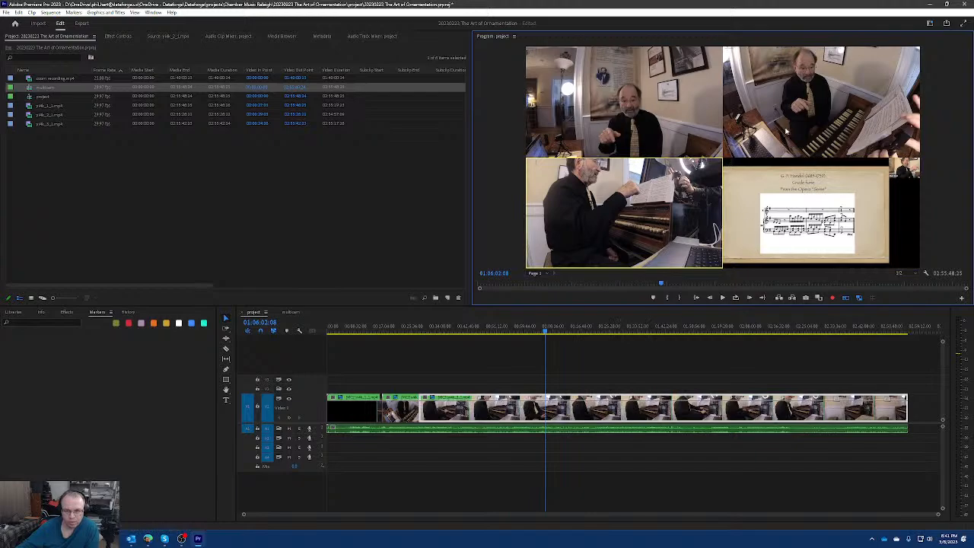
pyautogui.click(667, 114)
pyautogui.click(650, 219)
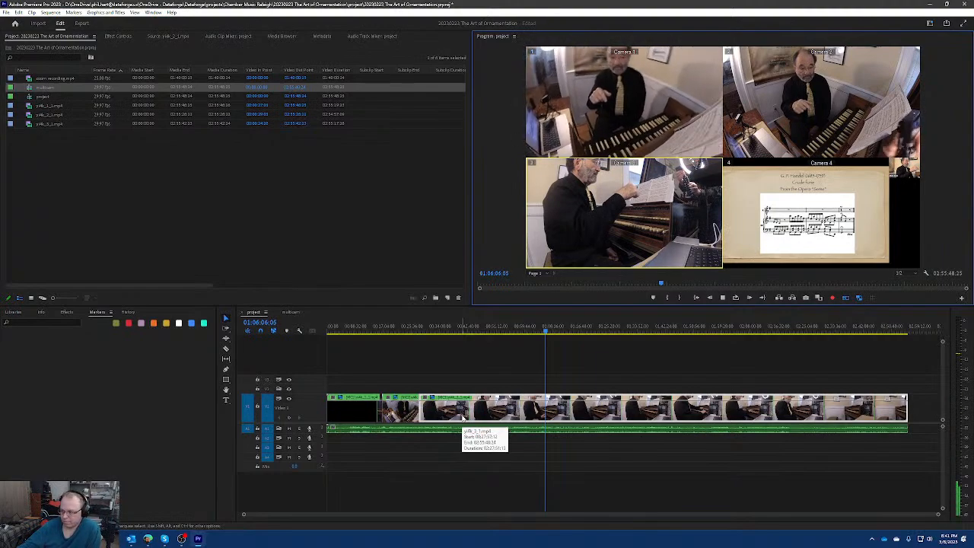
# Record live angle switches during playback to Cameras 1, 2, 3 and 4 in order, stopping at 01:06:19:02.
pyautogui.click(593, 105)
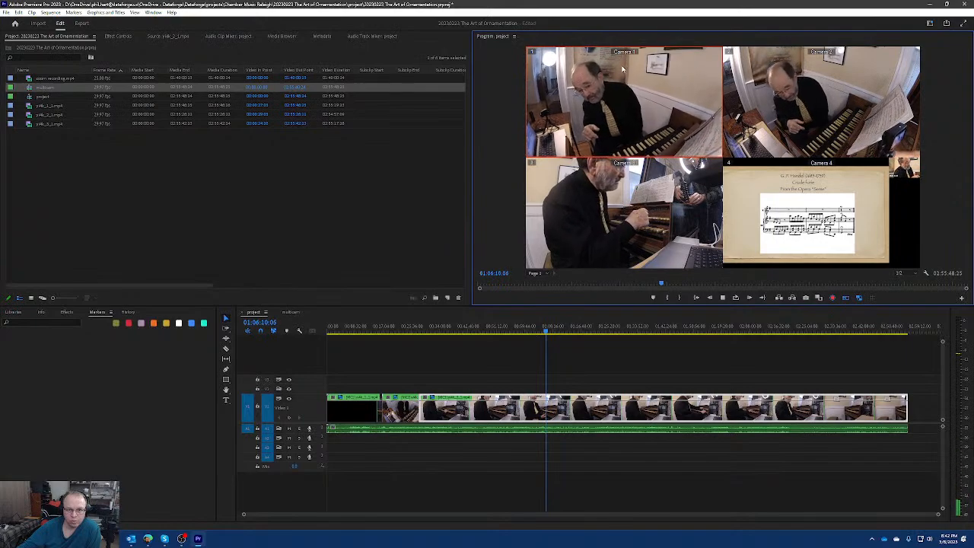
pyautogui.click(815, 94)
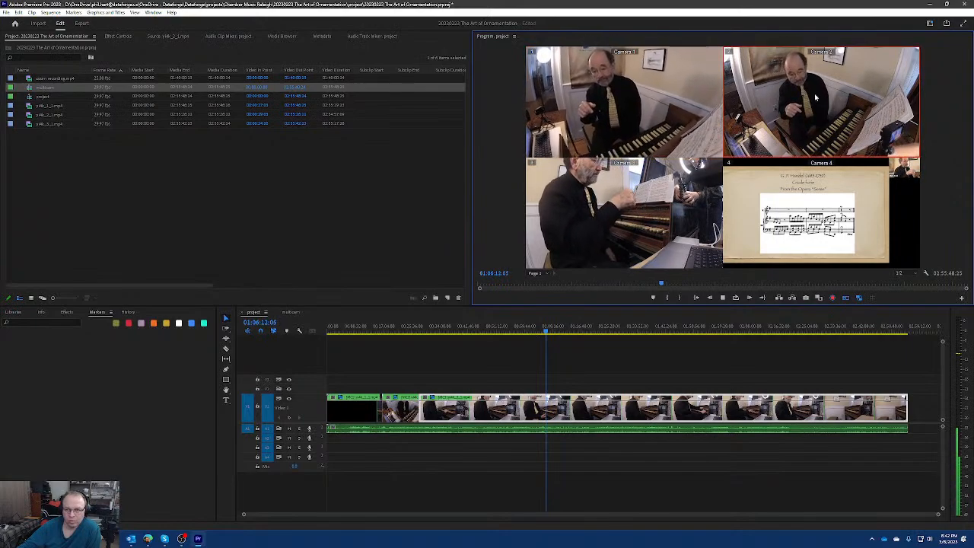
pyautogui.click(651, 215)
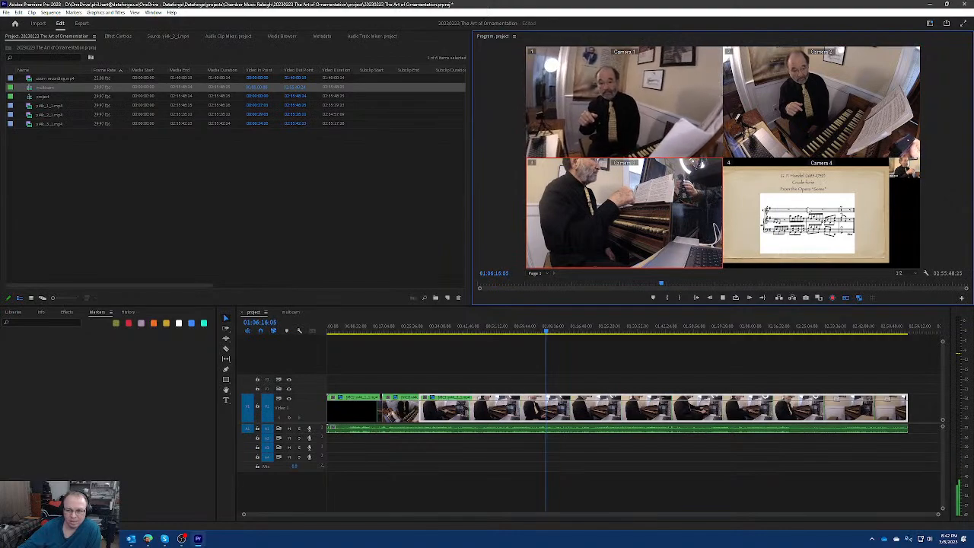
pyautogui.press('4')
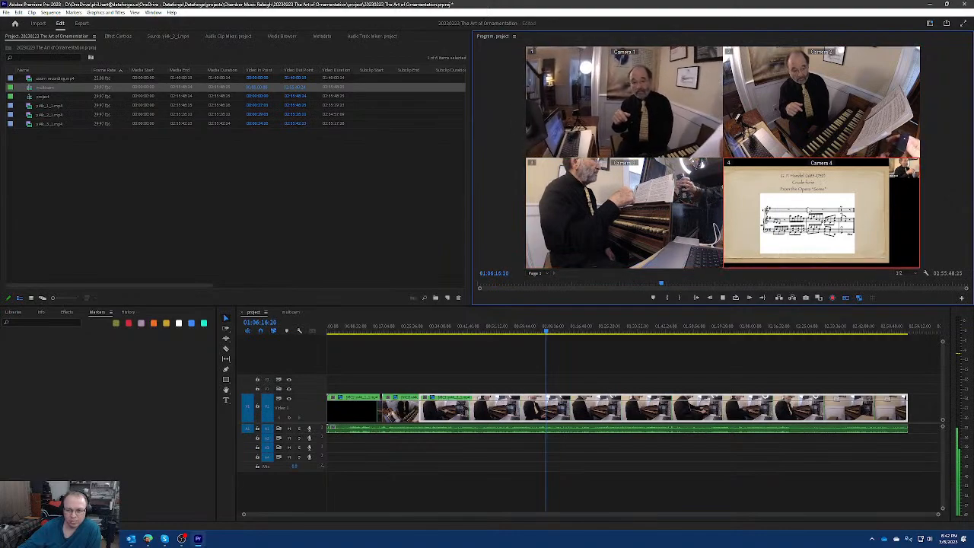
pyautogui.click(723, 298)
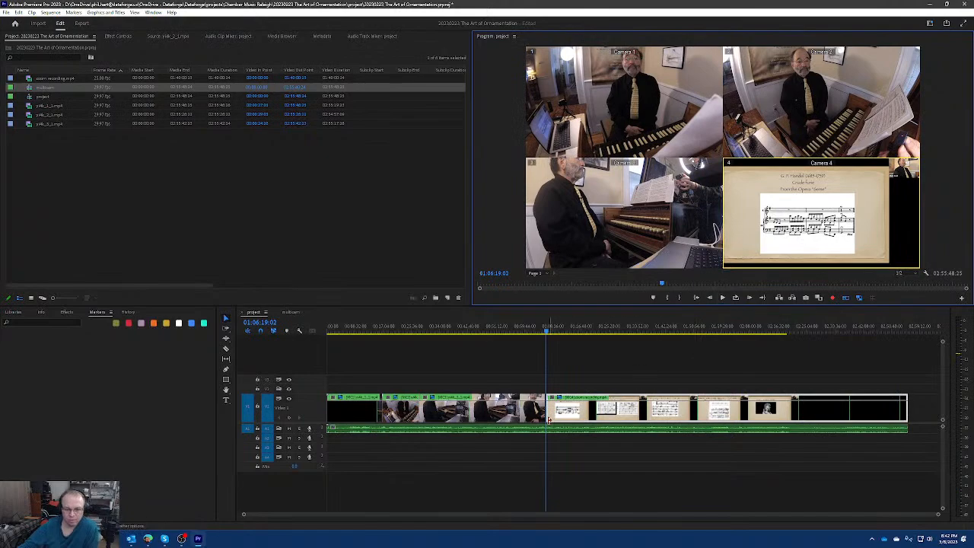
# Resume playback from 01:06:19:02 and record more live angle switches through Cameras 2 and 3 to Camera 4, stopping at 01:06:28:15.
pyautogui.scroll(5, 545, 414)
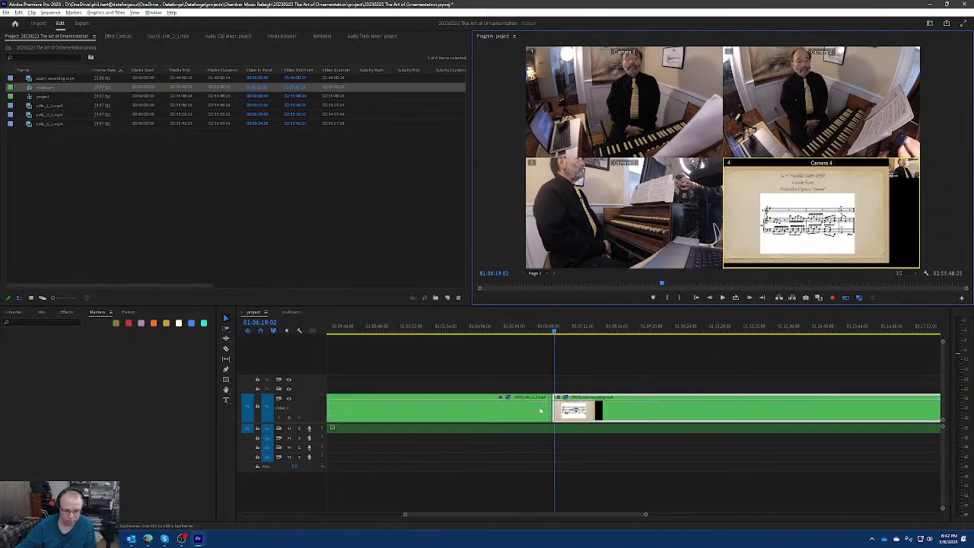
pyautogui.scroll(3, 540, 411)
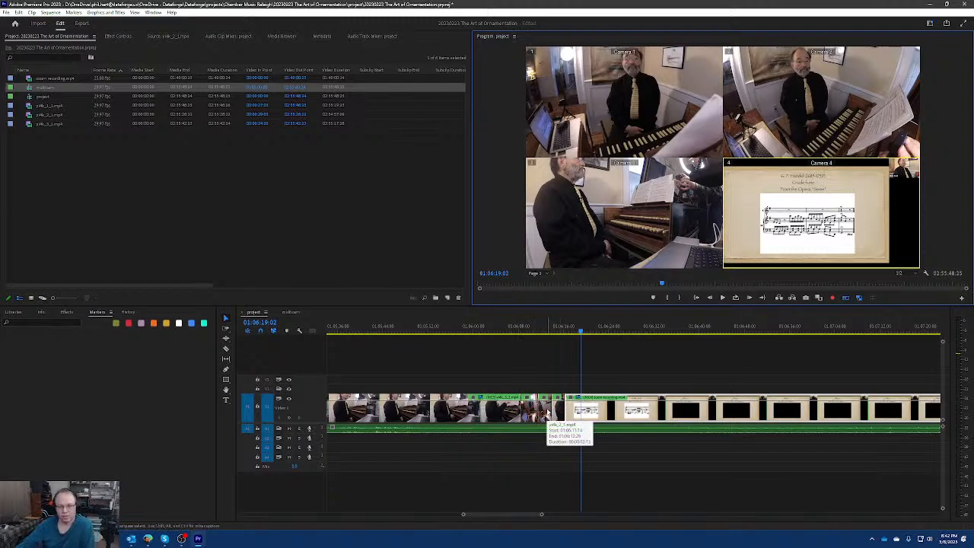
pyautogui.press('space')
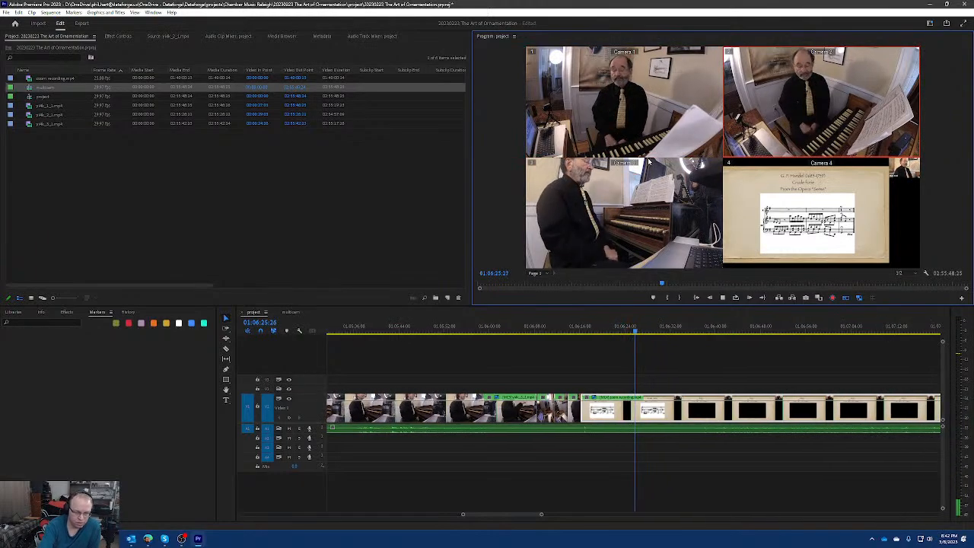
pyautogui.press('3')
pyautogui.press('4')
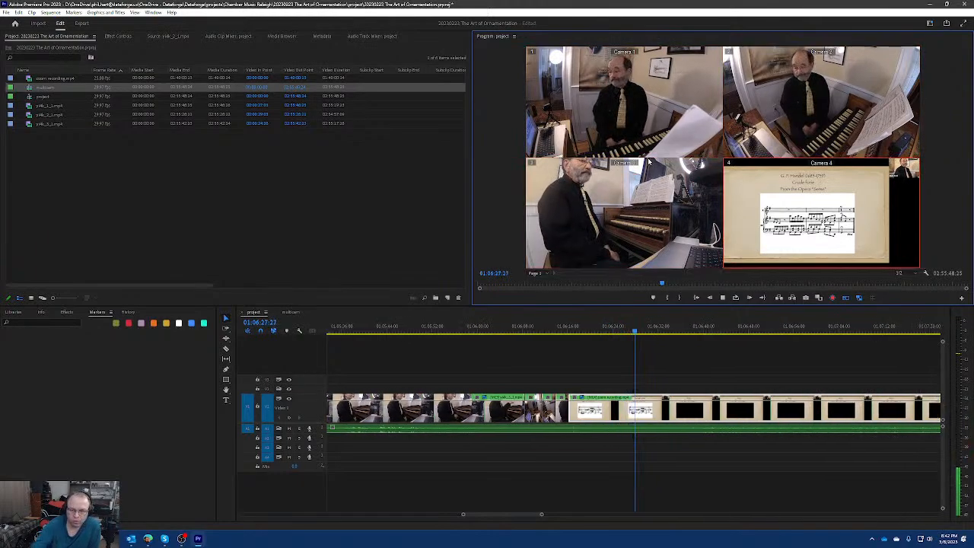
pyautogui.press('space')
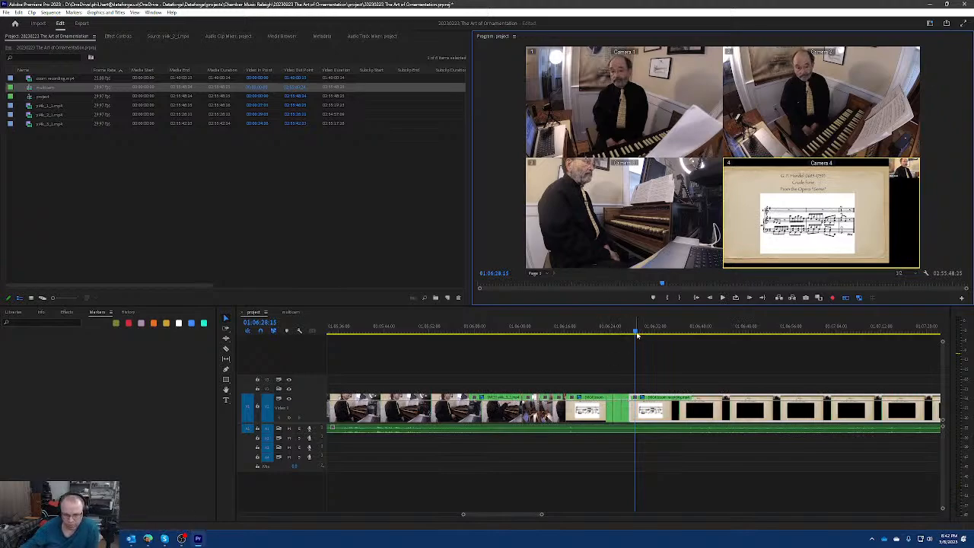
# Turn off the multi-camera view and review the recorded angle cuts from 01:06:05:21 to 01:06:22:14.
pyautogui.moveTo(638, 335); pyautogui.dragTo(508, 349)
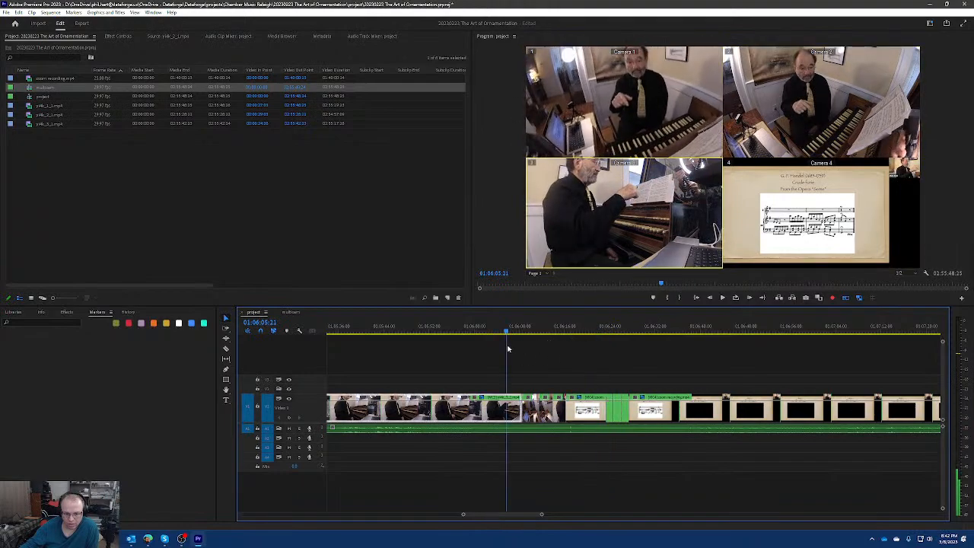
pyautogui.click(845, 299)
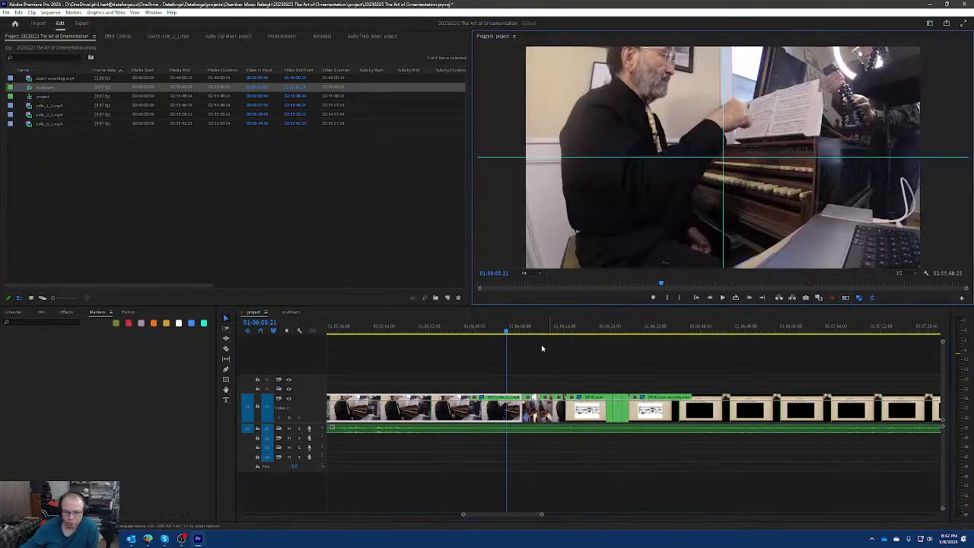
pyautogui.click(508, 334)
pyautogui.moveTo(509, 333); pyautogui.dragTo(602, 333)
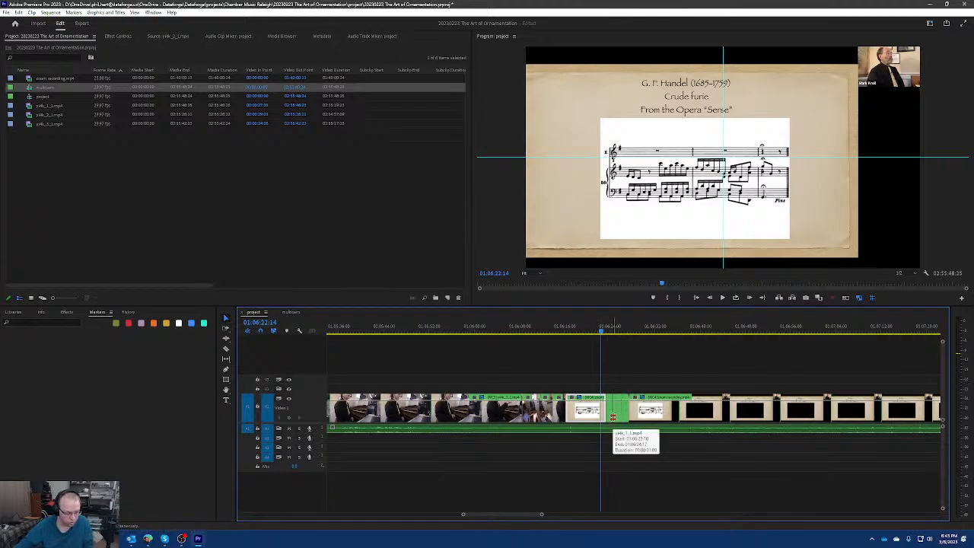
# Undo the last trim, and roll the final cut earlier with the Rolling Edit tool until the short angle segments before it are gone.
pyautogui.hotkey('ctrl', 'z')
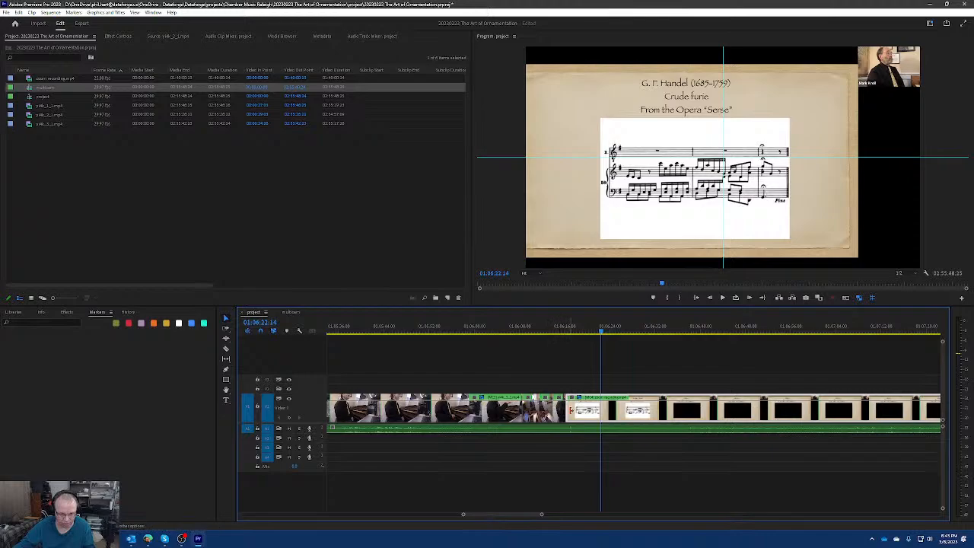
pyautogui.click(225, 339)
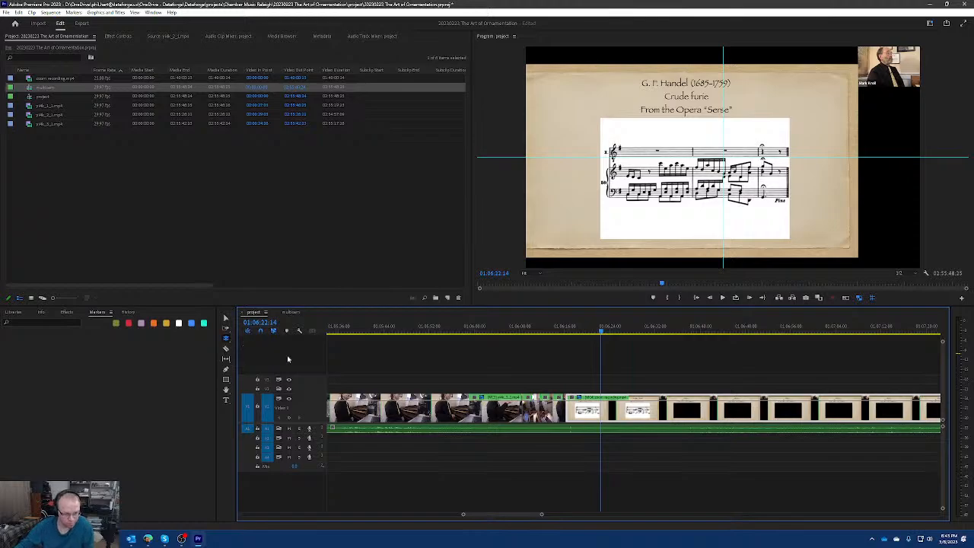
pyautogui.moveTo(566, 411); pyautogui.dragTo(554, 412)
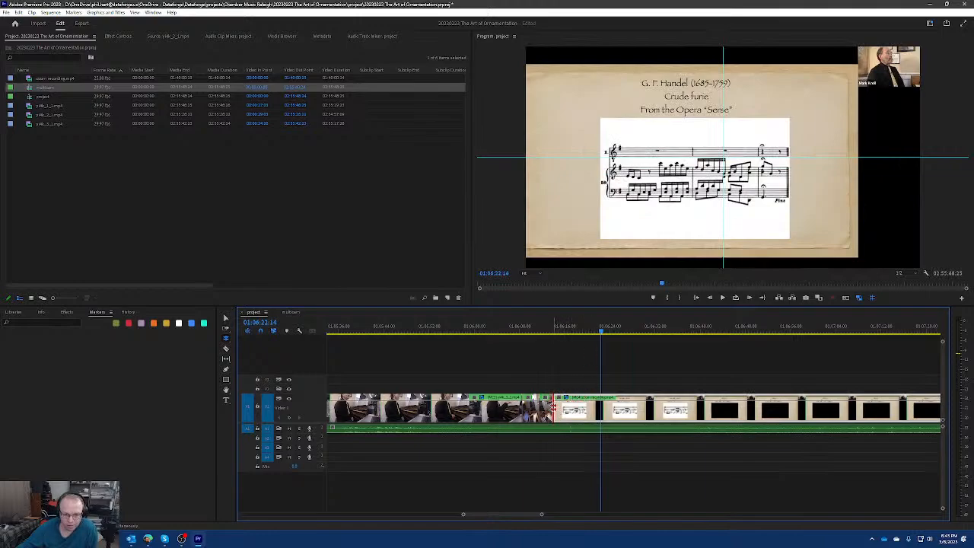
pyautogui.moveTo(554, 411); pyautogui.dragTo(523, 411)
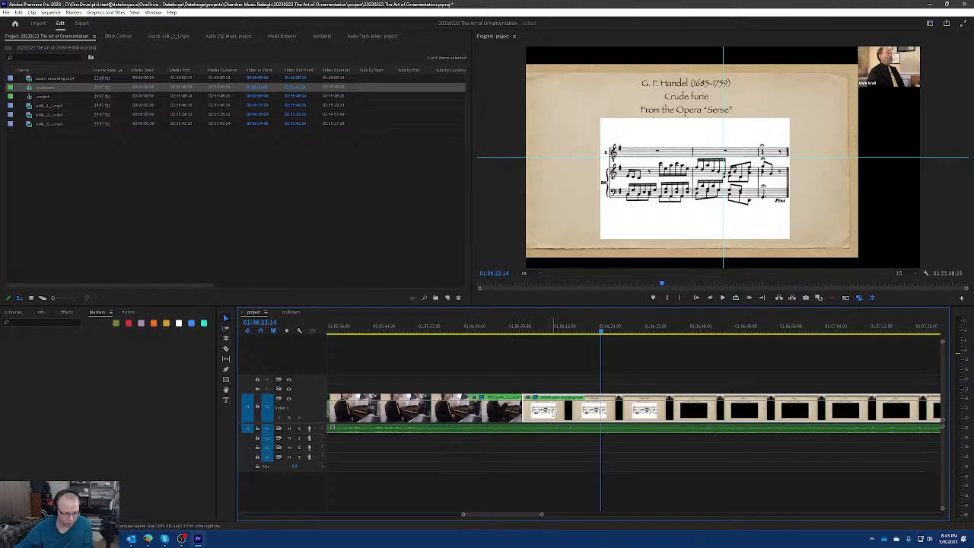
# Switch the last video segment to Camera 3 and join the through edit between it and the preceding segment.
pyautogui.press('3')
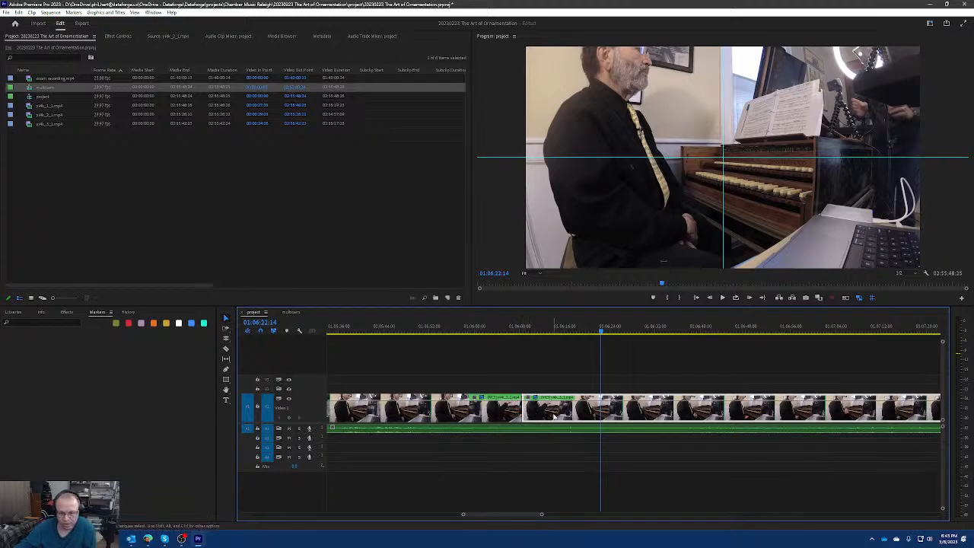
pyautogui.click(543, 328)
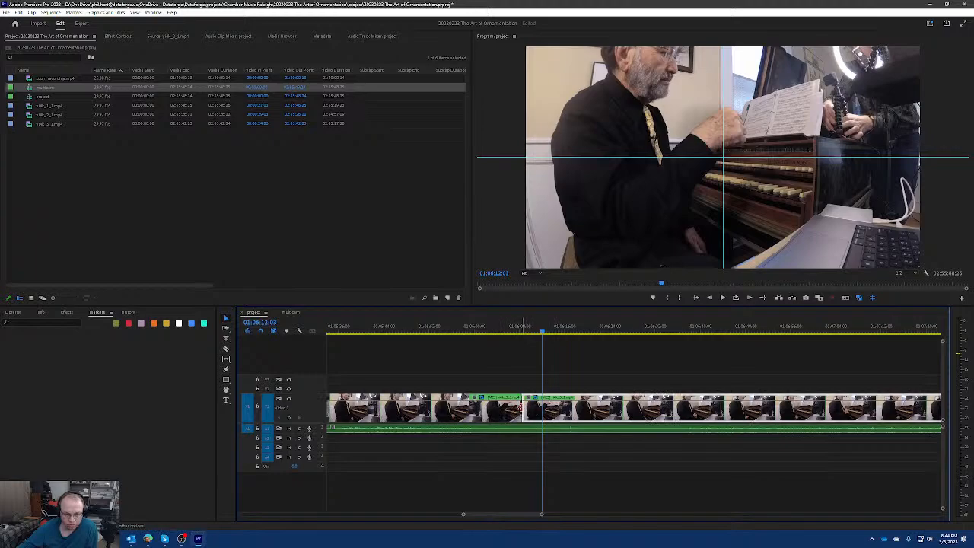
pyautogui.rightClick(522, 410)
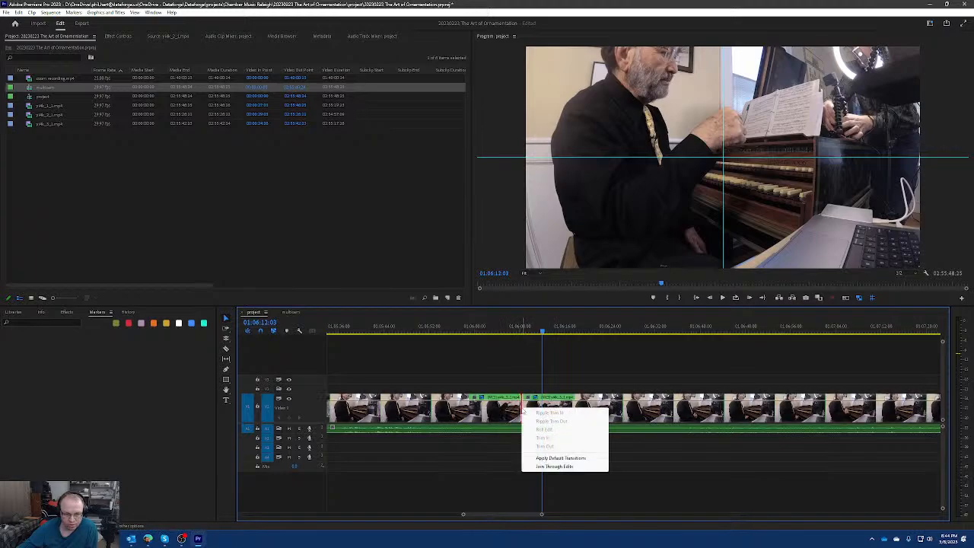
pyautogui.click(553, 466)
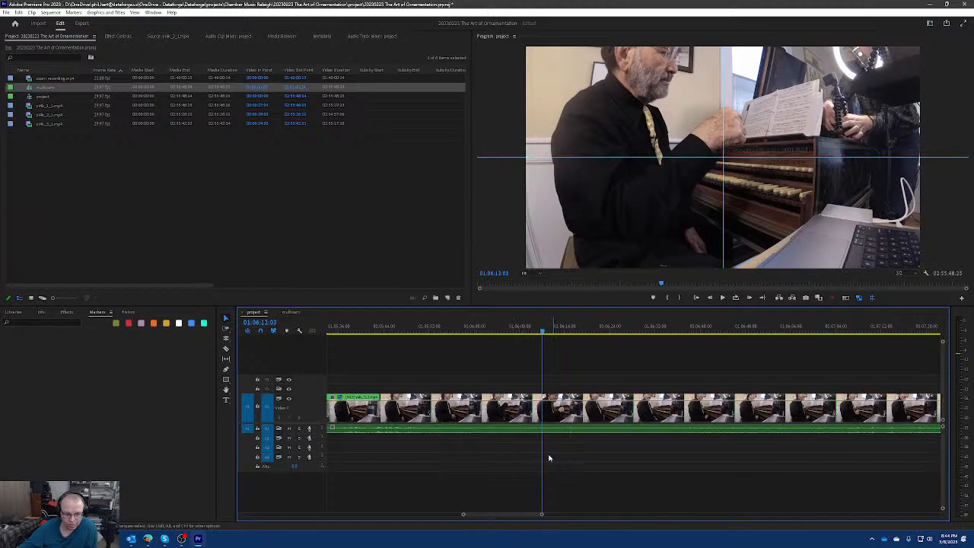
# Switch the remaining multicam video segments across the whole sequence to Camera 1.
pyautogui.scroll(-10, 533, 417)
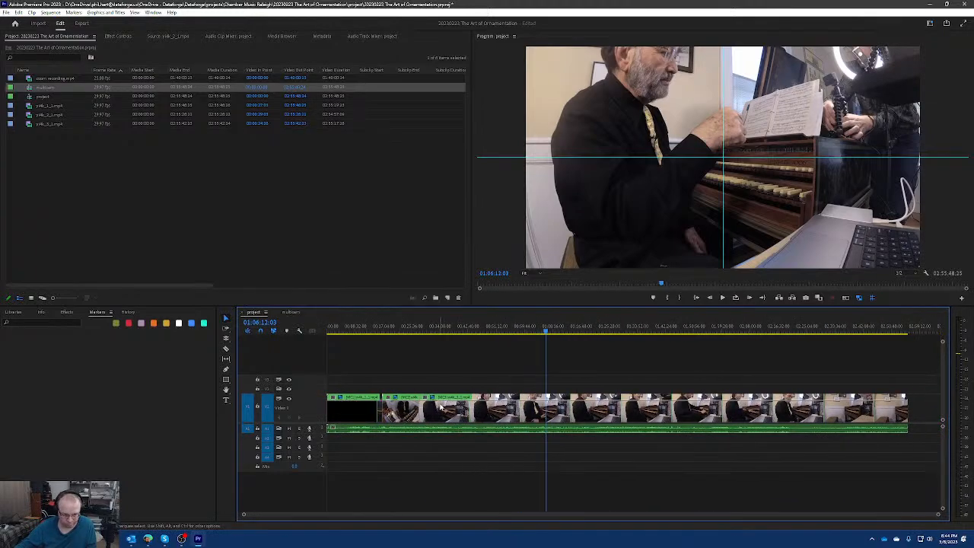
pyautogui.click(433, 408)
pyautogui.press('1')
pyautogui.click(404, 413)
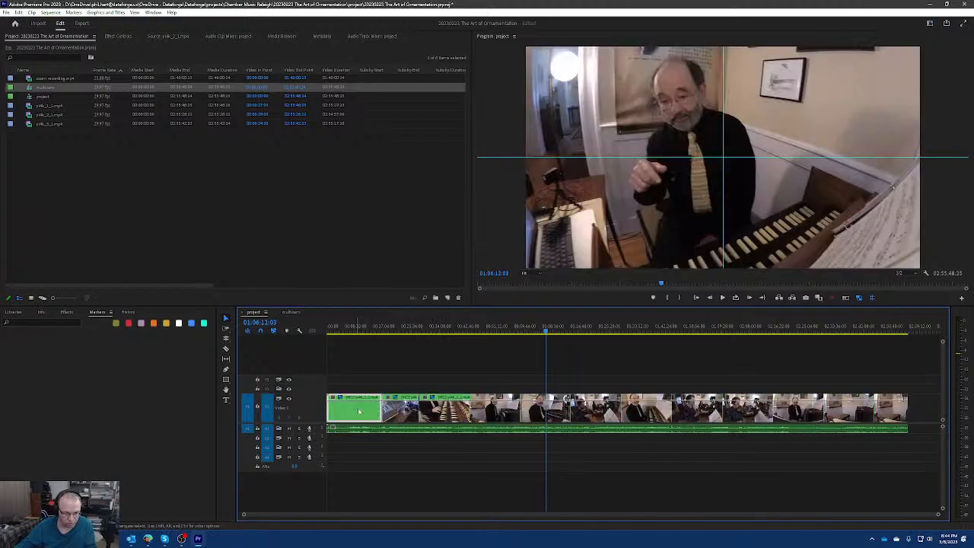
# Join the through edits at the two remaining video cuts to make one continuous multicam clip.
pyautogui.rightClick(421, 411)
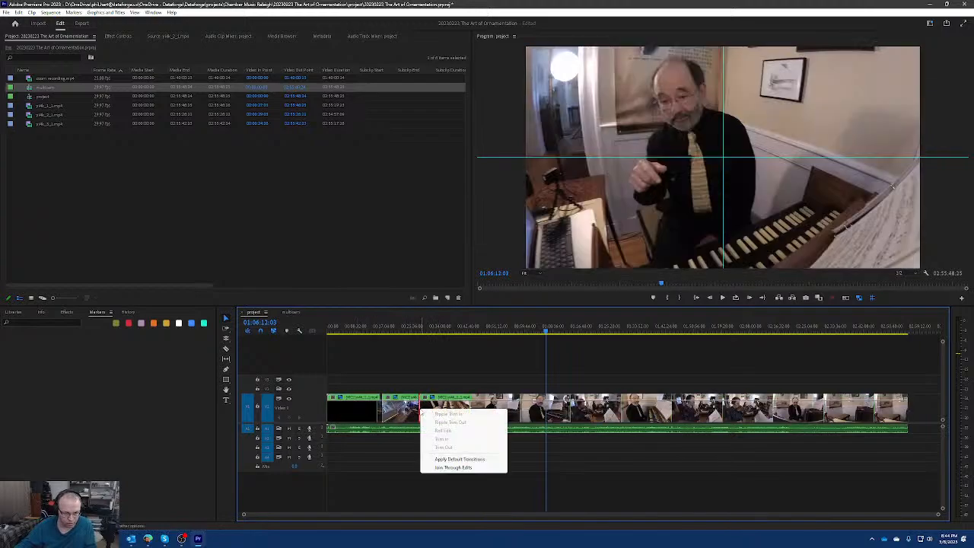
pyautogui.click(453, 467)
pyautogui.rightClick(381, 405)
pyautogui.click(418, 465)
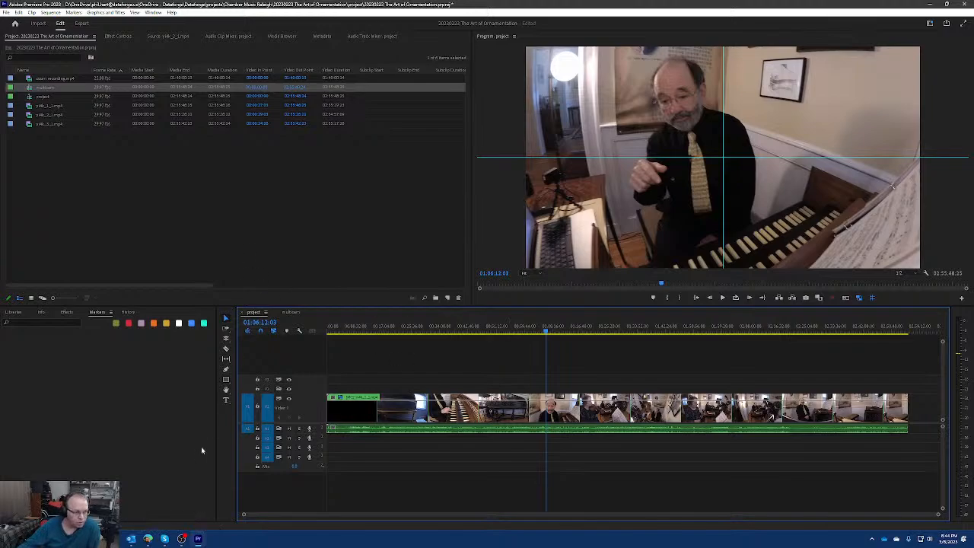
# Create a bin named dr10 in the project and import the recorder's WAV file into it from File Explorer.
pyautogui.click(119, 534)
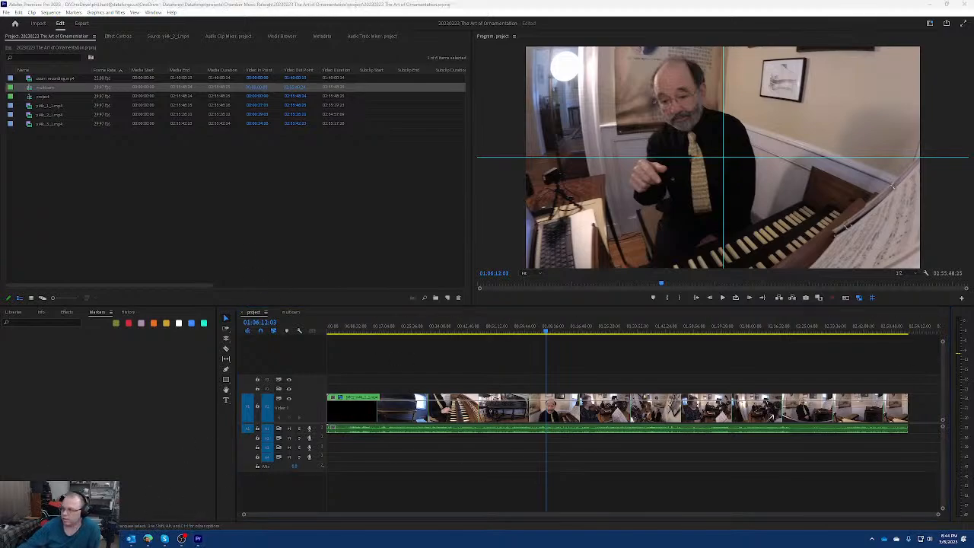
pyautogui.moveTo(131, 538)
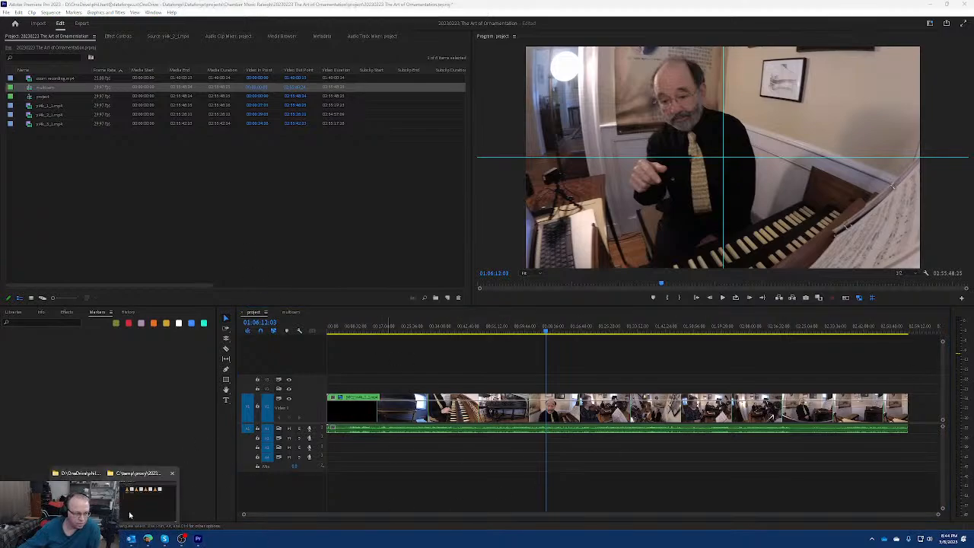
pyautogui.moveTo(146, 508)
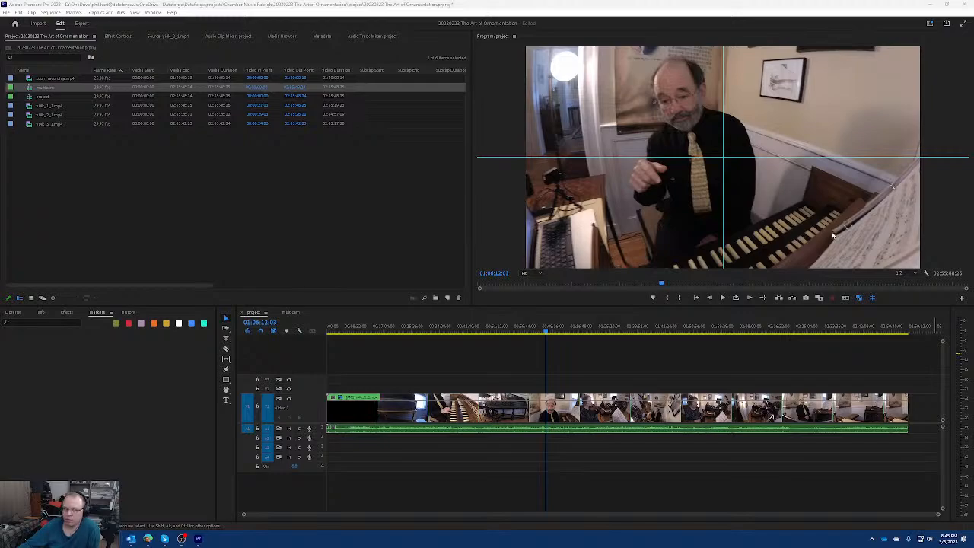
pyautogui.rightClick(52, 184)
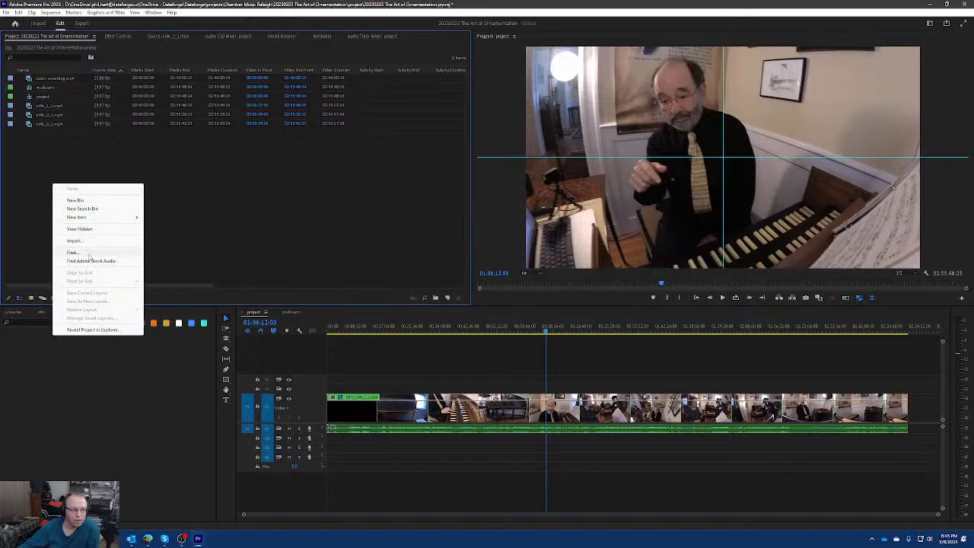
pyautogui.click(85, 200)
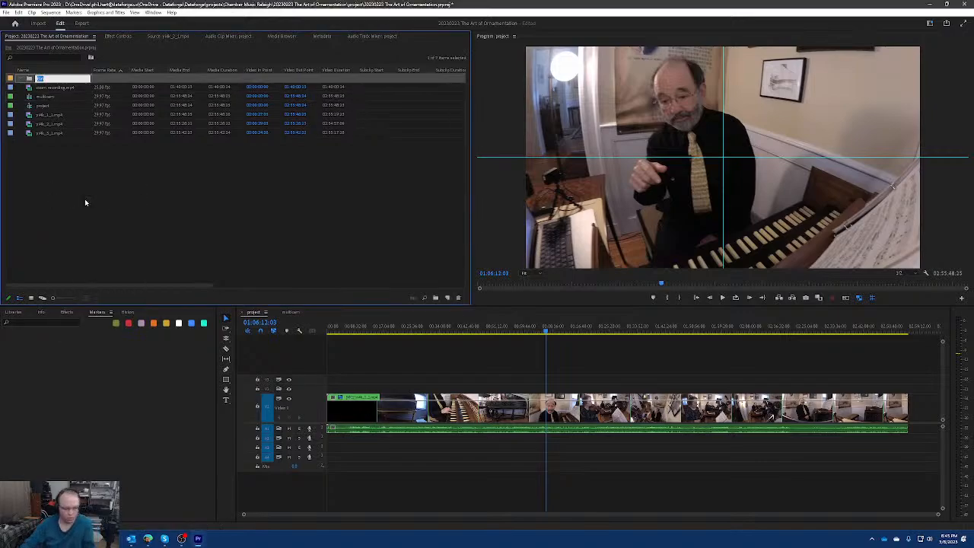
pyautogui.write('drop')
pyautogui.press('Return')
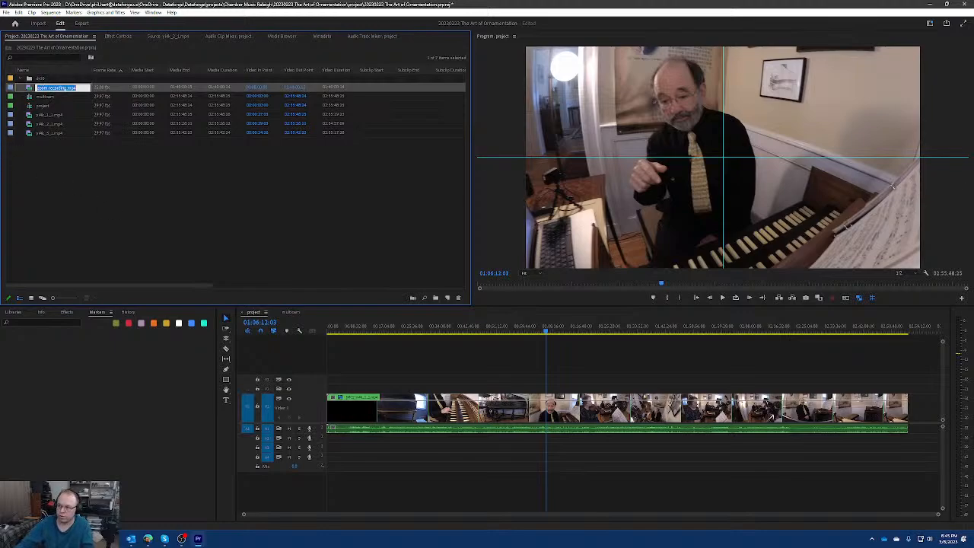
pyautogui.hotkey('ctrl', 's')
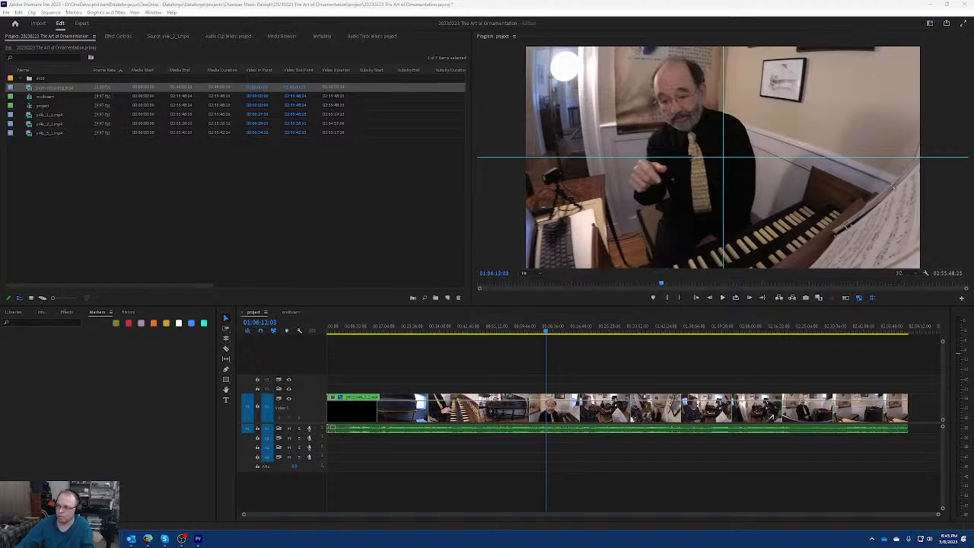
pyautogui.moveTo(102, 128); pyautogui.dragTo(38, 76)
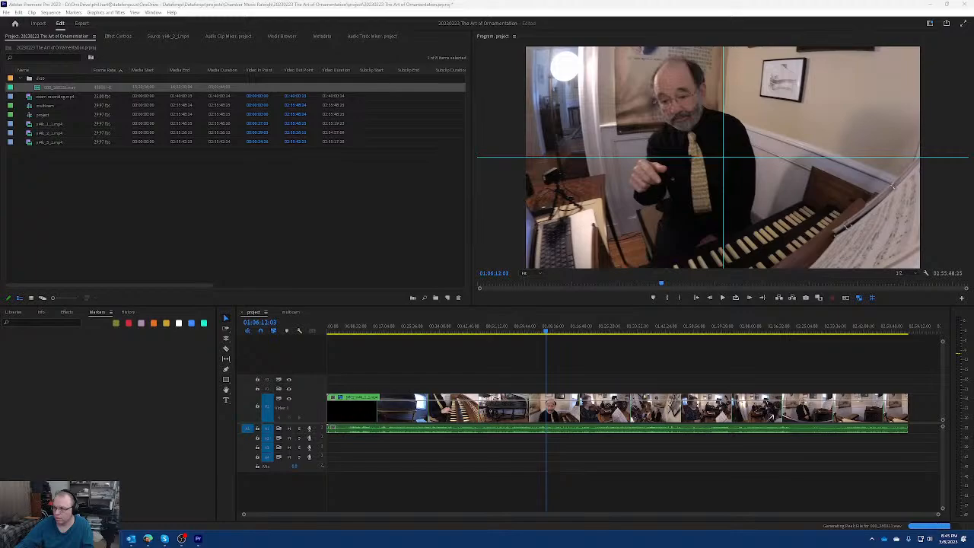
# Create two more project bins named h2n 1 and h2n 2.
pyautogui.rightClick(135, 194)
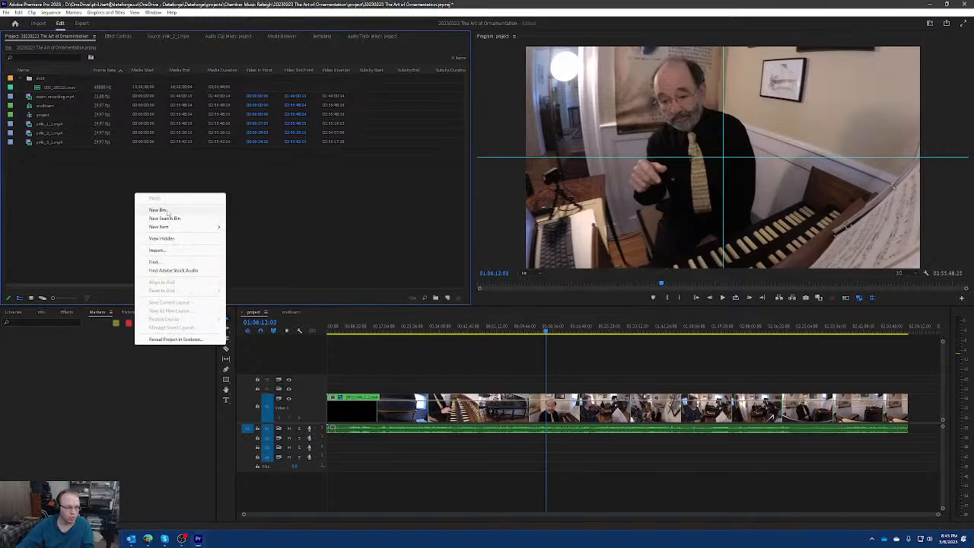
pyautogui.click(167, 211)
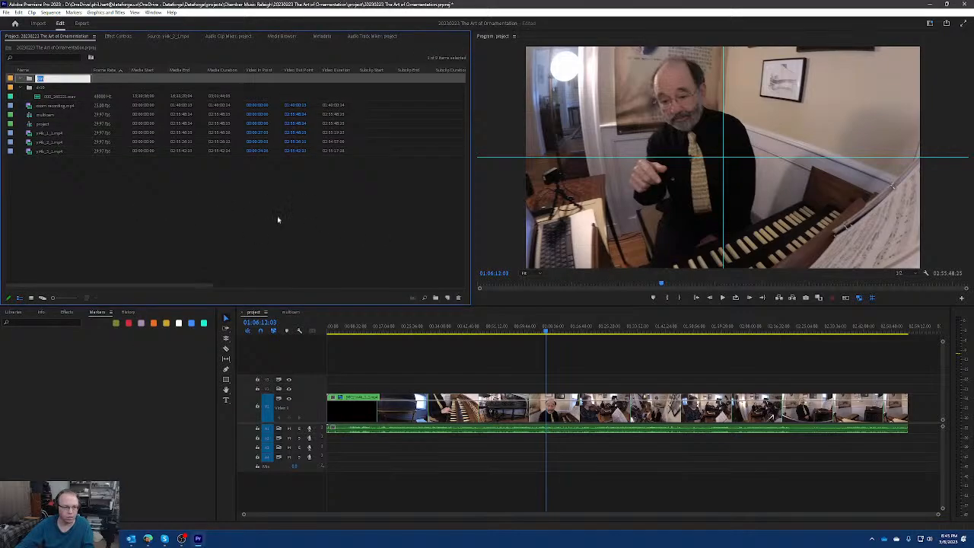
pyautogui.write('h2n')
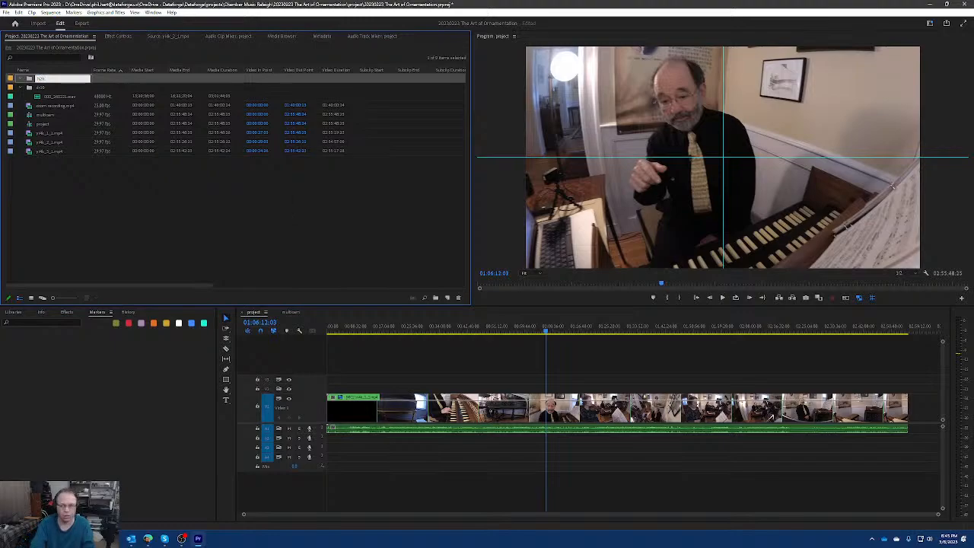
pyautogui.press('Return')
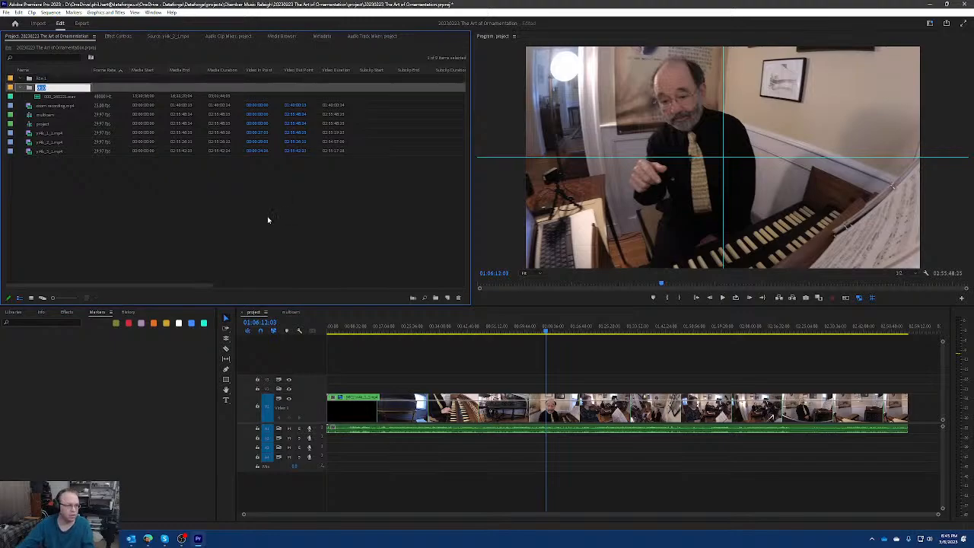
pyautogui.rightClick(164, 219)
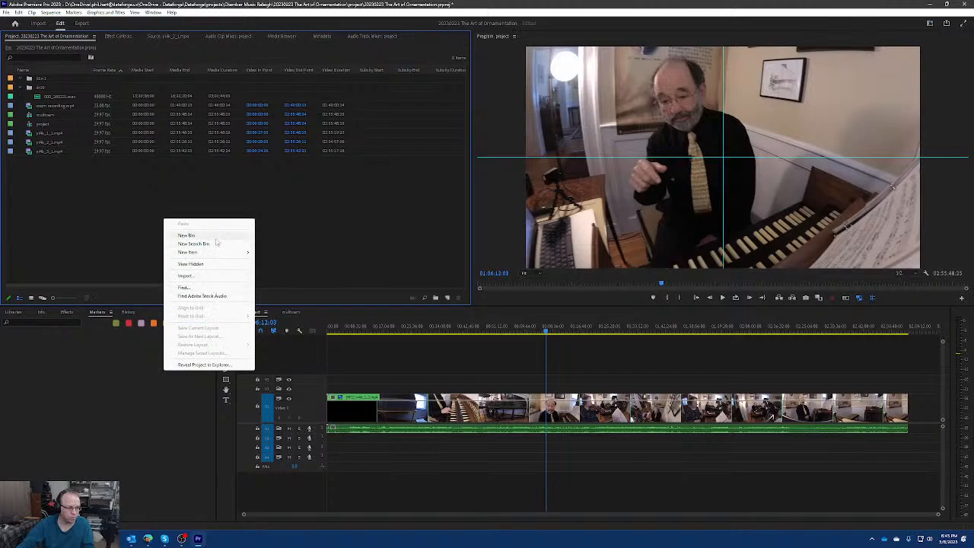
pyautogui.click(215, 236)
pyautogui.write('h2n 2')
pyautogui.press('Return')
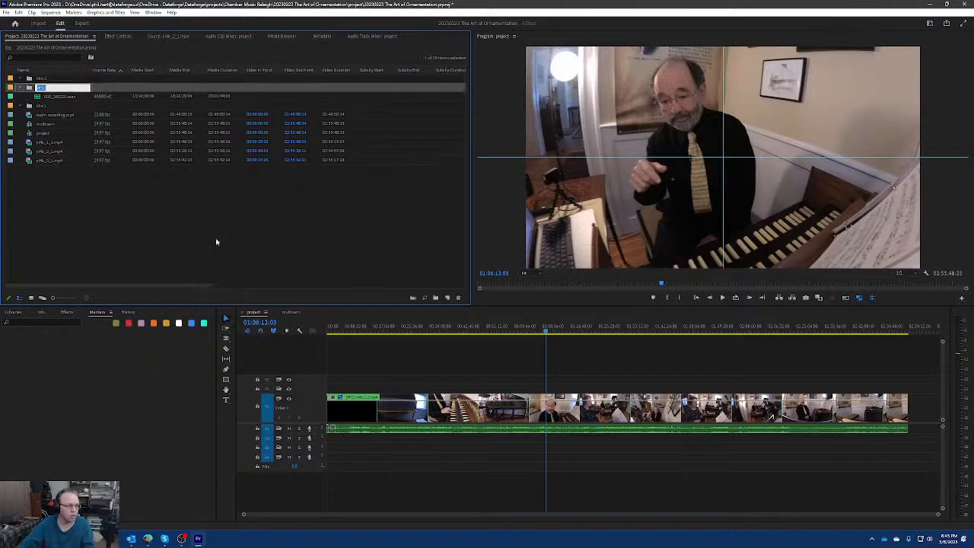
# Add two further project bins named h2n 3 and h2n 4.
pyautogui.rightClick(216, 238)
pyautogui.click(246, 256)
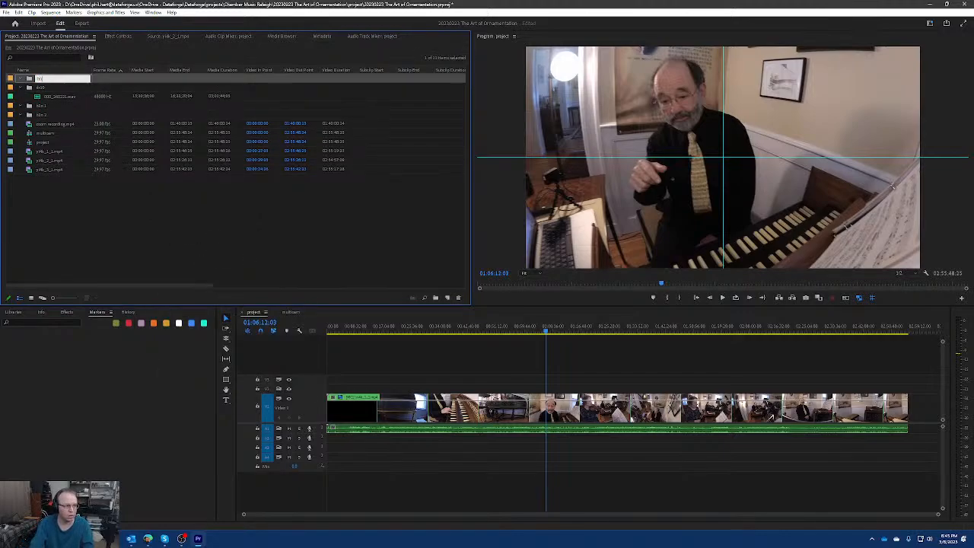
pyautogui.press('Return')
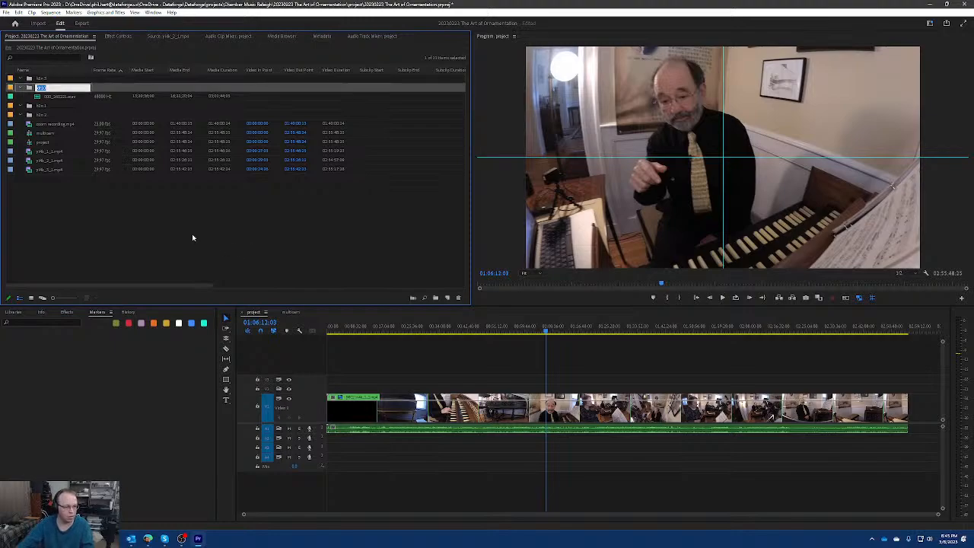
pyautogui.rightClick(192, 235)
pyautogui.click(233, 254)
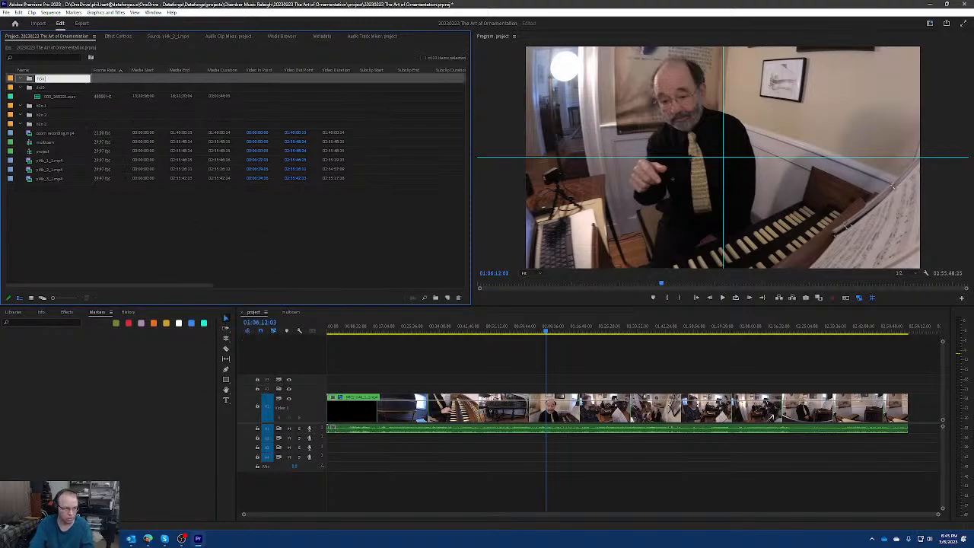
pyautogui.press('Return')
# Import each H2n recorder's WAV files from File Explorer into its matching bin, filling h2n 1, h2n 2, h2n 3 and h2n 4.
pyautogui.click(44, 107)
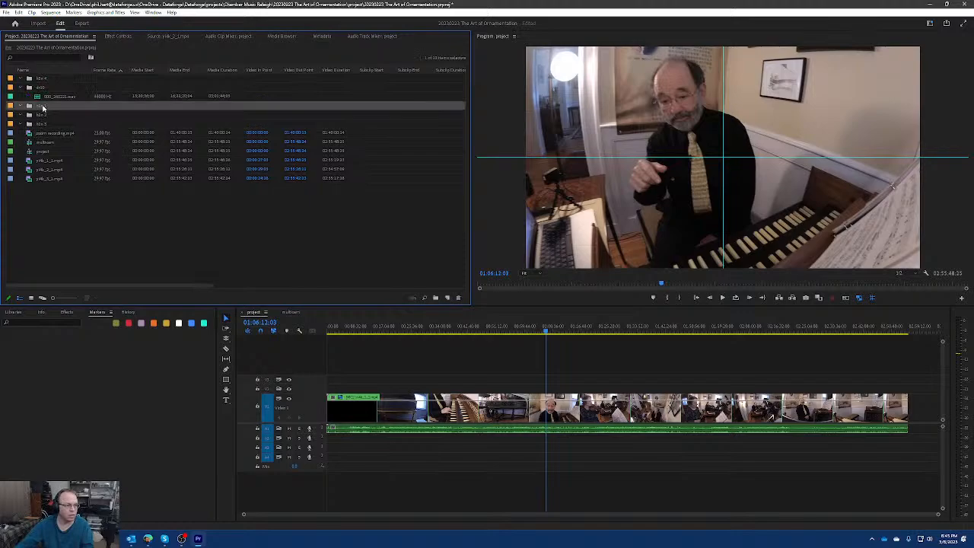
pyautogui.hotkey('ctrl', 's')
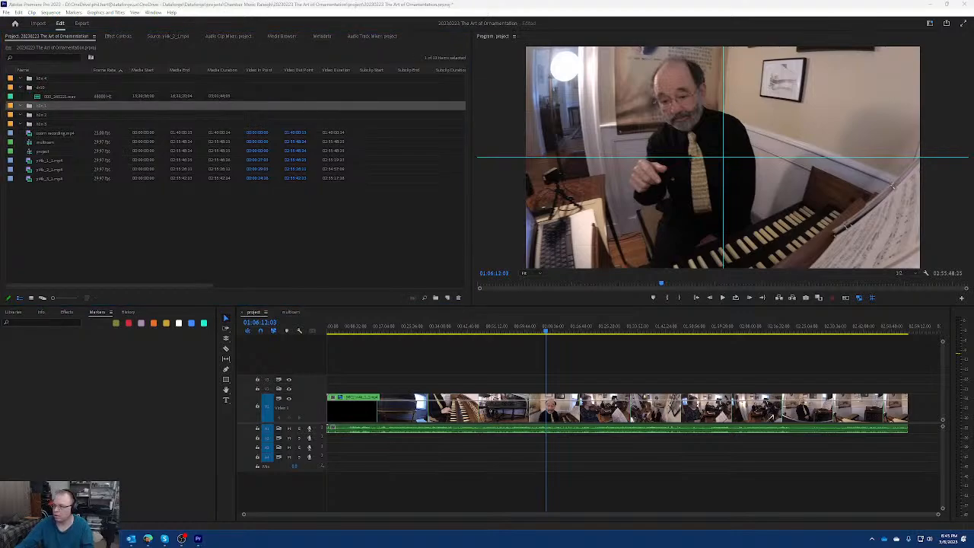
pyautogui.moveTo(70, 166); pyautogui.dragTo(55, 110)
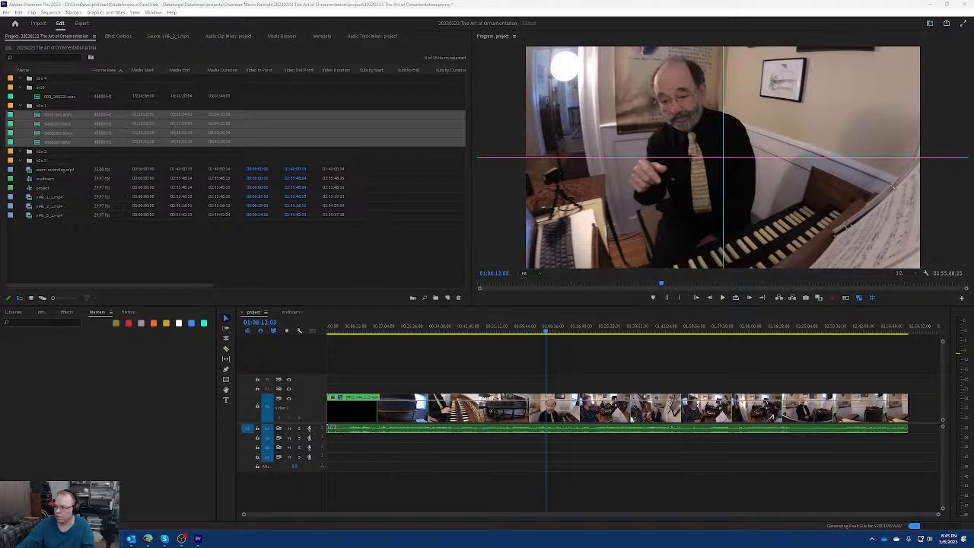
pyautogui.moveTo(555, 221); pyautogui.dragTo(51, 153)
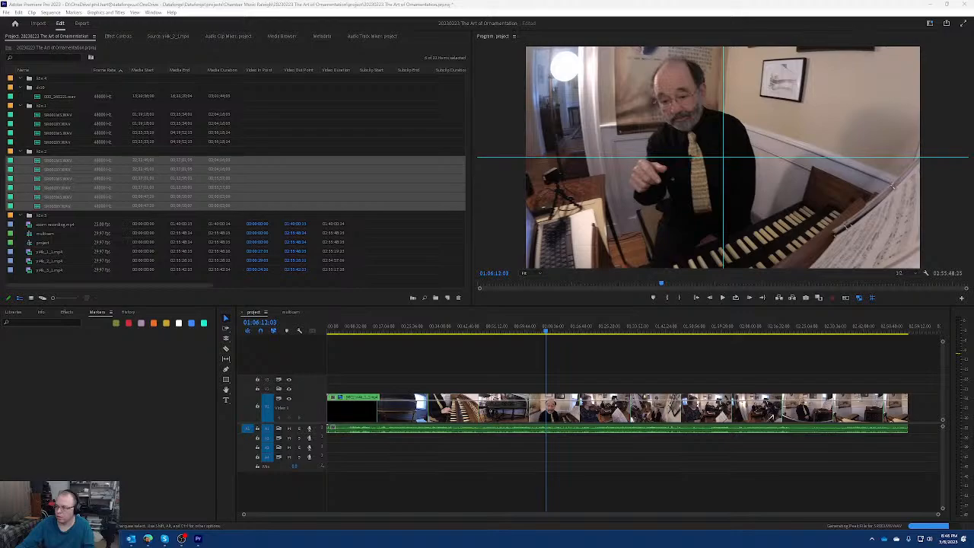
pyautogui.moveTo(462, 199); pyautogui.dragTo(49, 223)
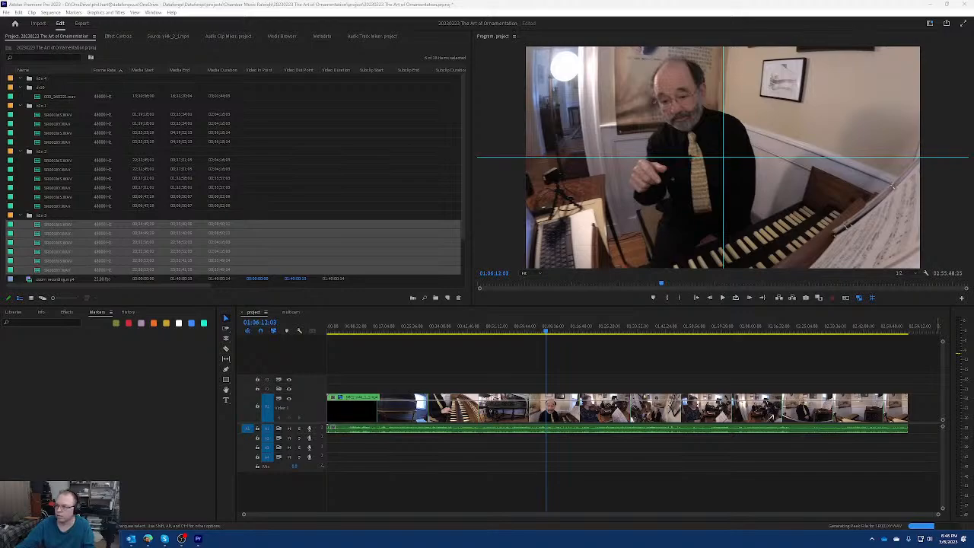
pyautogui.moveTo(0, 145); pyautogui.dragTo(42, 83)
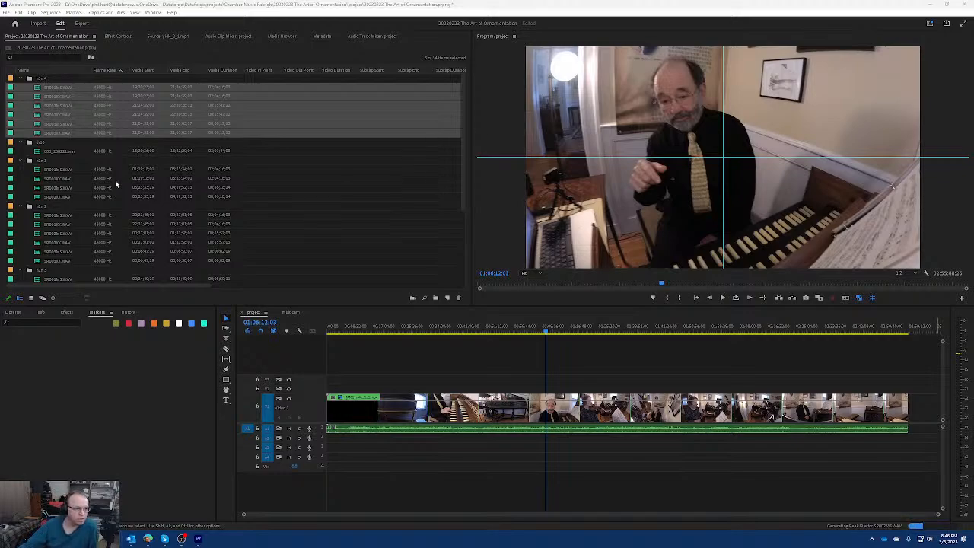
# Collapse the open recorder bins and create a new project bin named audio.
pyautogui.click(23, 160)
pyautogui.click(20, 78)
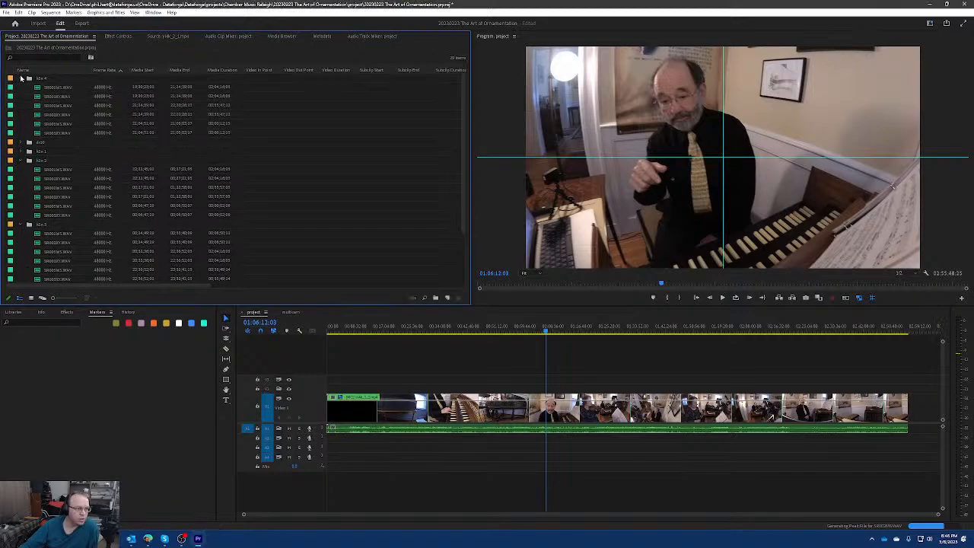
pyautogui.click(22, 107)
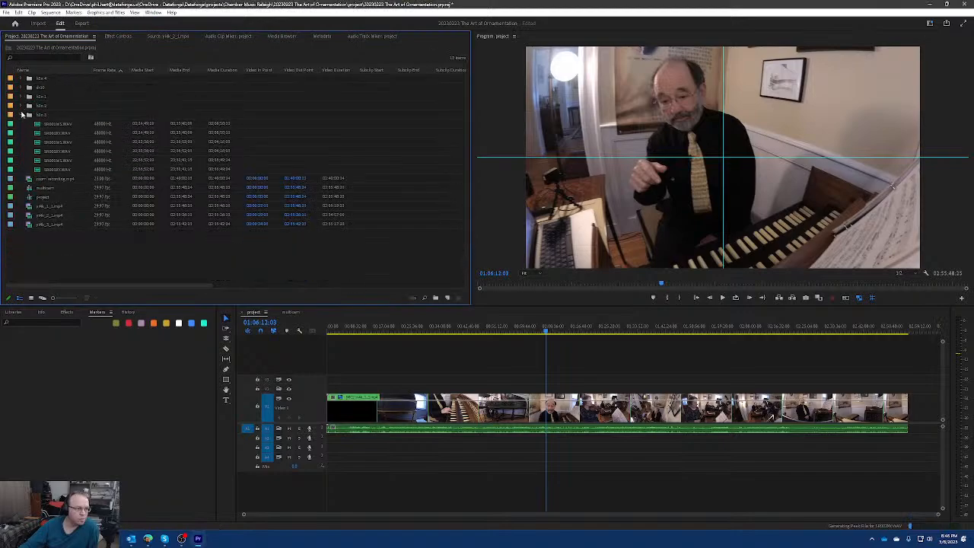
pyautogui.click(20, 115)
pyautogui.rightClick(59, 212)
pyautogui.click(81, 227)
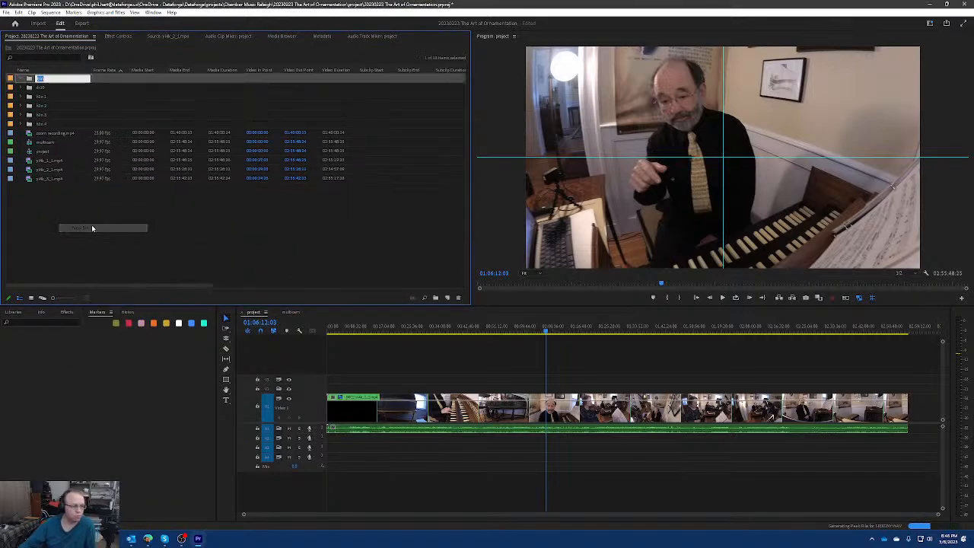
pyautogui.write('audio')
pyautogui.press('Return')
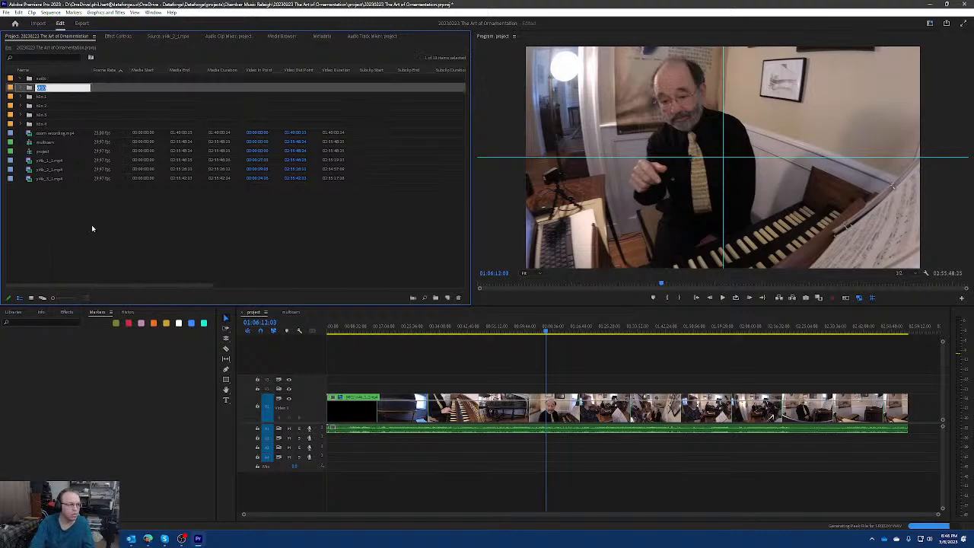
# Move the dr10, h2n 1, h2n 2, h2n 3 and h2n 4 bins into the audio bin.
pyautogui.click(92, 227)
pyautogui.click(41, 90)
pyautogui.keyDown('shift'); pyautogui.click(43, 125); pyautogui.keyUp('shift')
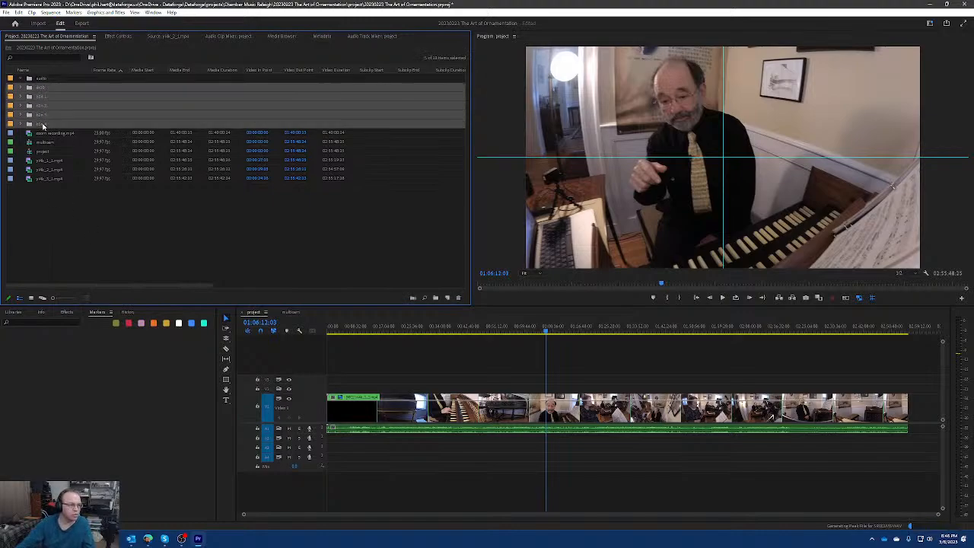
pyautogui.moveTo(44, 92); pyautogui.dragTo(41, 79)
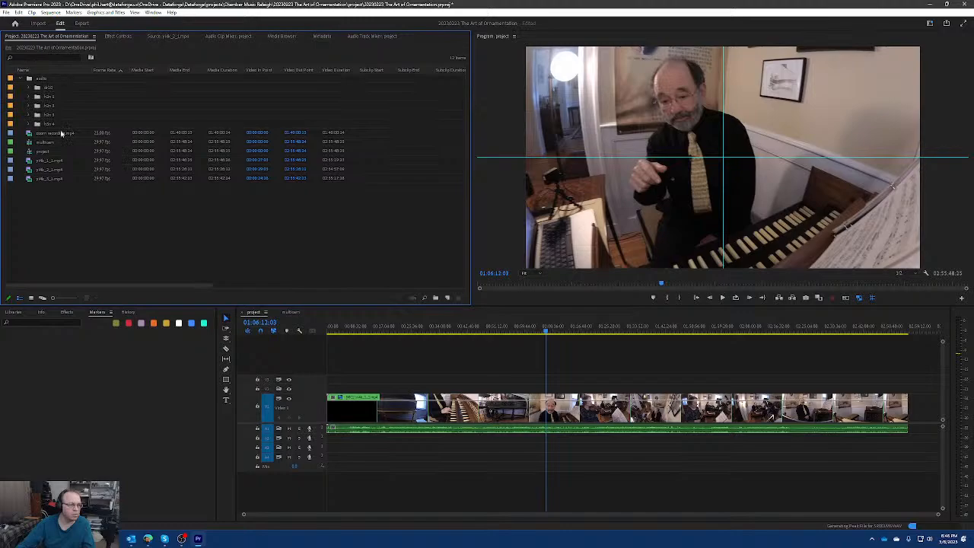
# Create another bin named video at the project's top level.
pyautogui.rightClick(67, 216)
pyautogui.click(110, 232)
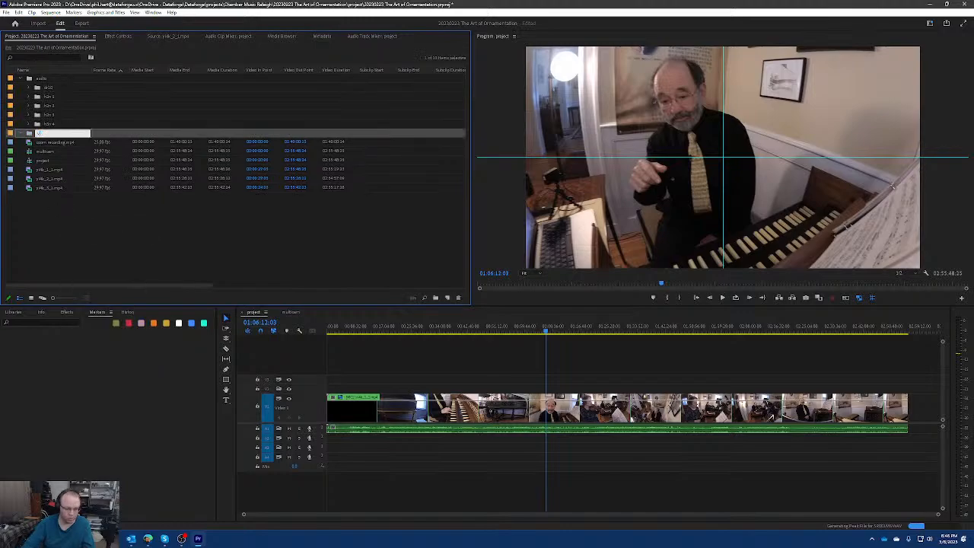
pyautogui.write('video')
pyautogui.press('Return')
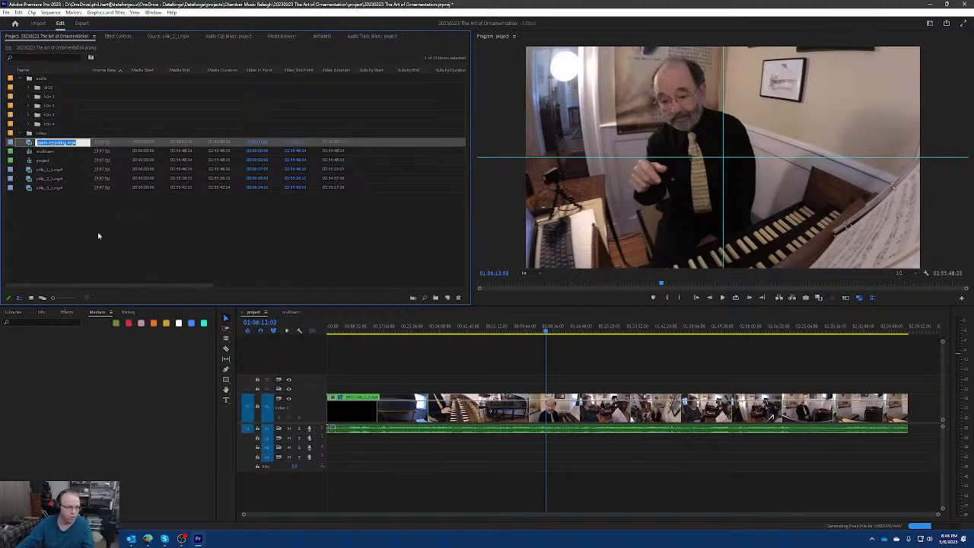
# Move the zoom recording and the three camera MP4 clips into the video bin, and collapse the video and audio bins.
pyautogui.click(45, 187)
pyautogui.keyDown('shift'); pyautogui.click(52, 172); pyautogui.keyUp('shift')
pyautogui.moveTo(52, 172); pyautogui.dragTo(55, 136)
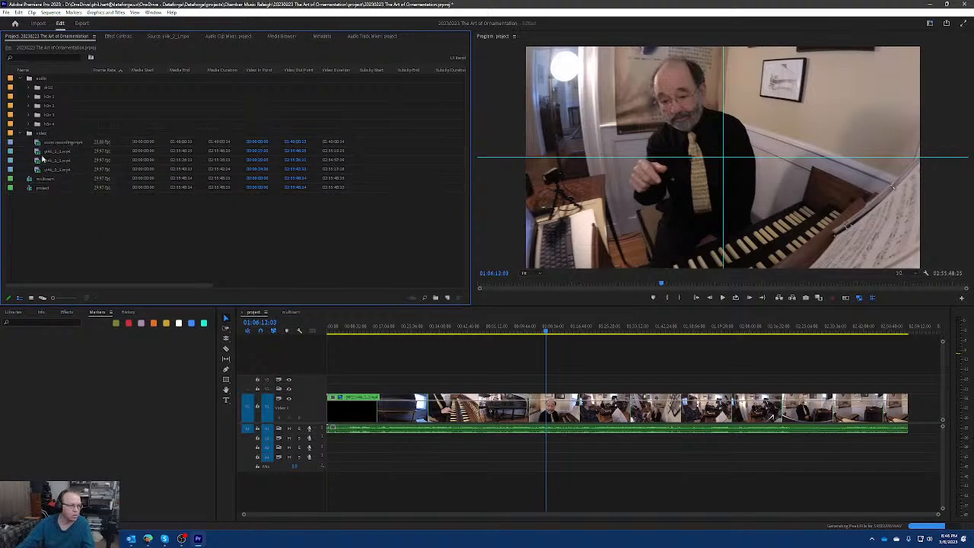
pyautogui.click(20, 133)
pyautogui.click(20, 79)
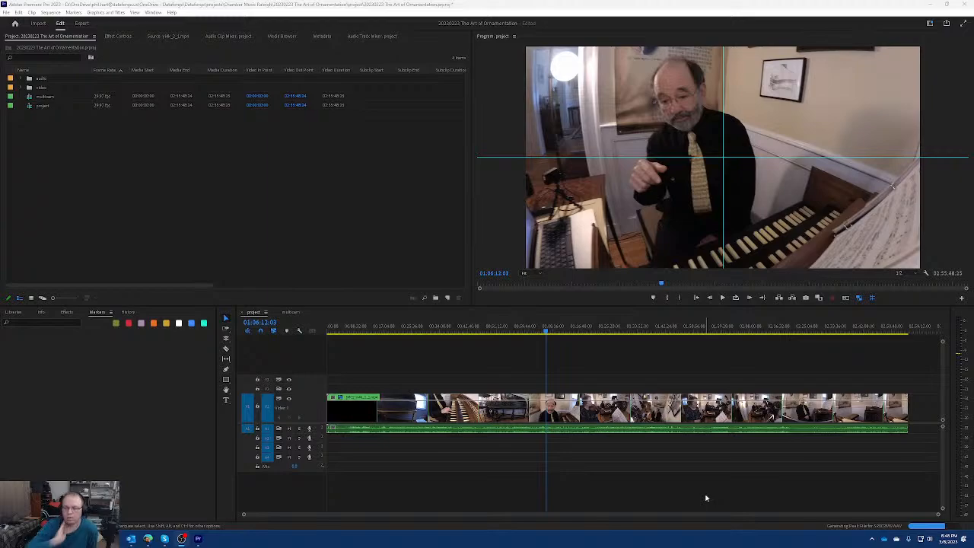
# Mute audio track 1 in the project sequence and expand its height to show the camera waveform.
pyautogui.click(288, 428)
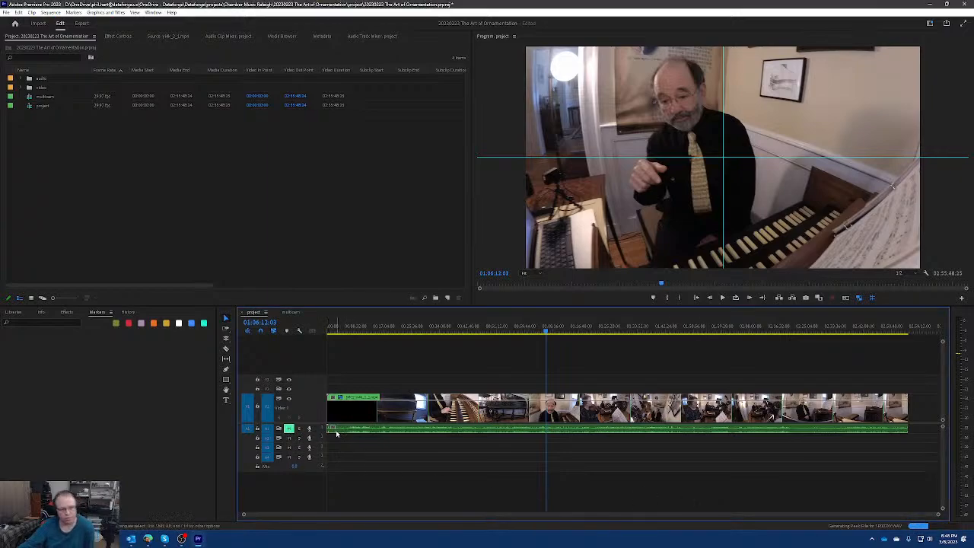
pyautogui.click(318, 430)
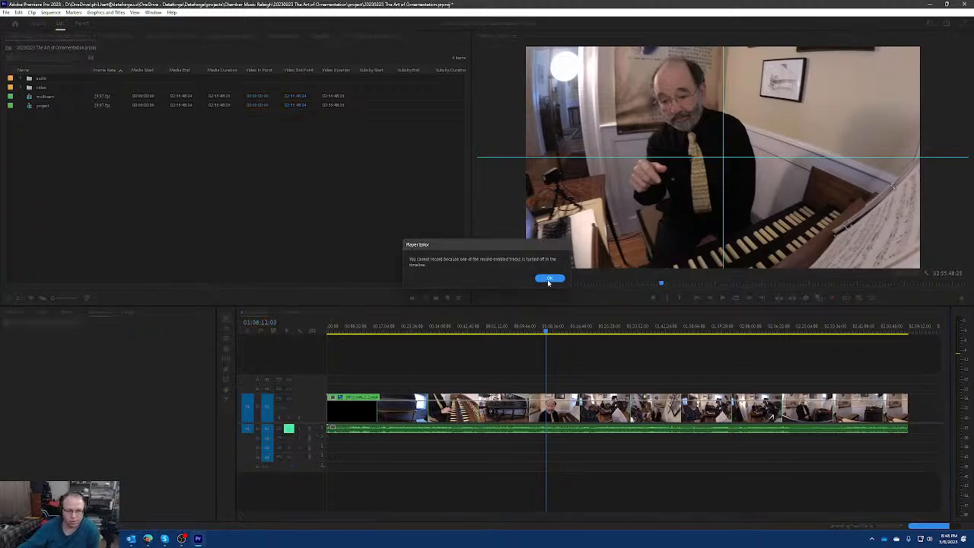
pyautogui.press('Return')
pyautogui.doubleClick(321, 432)
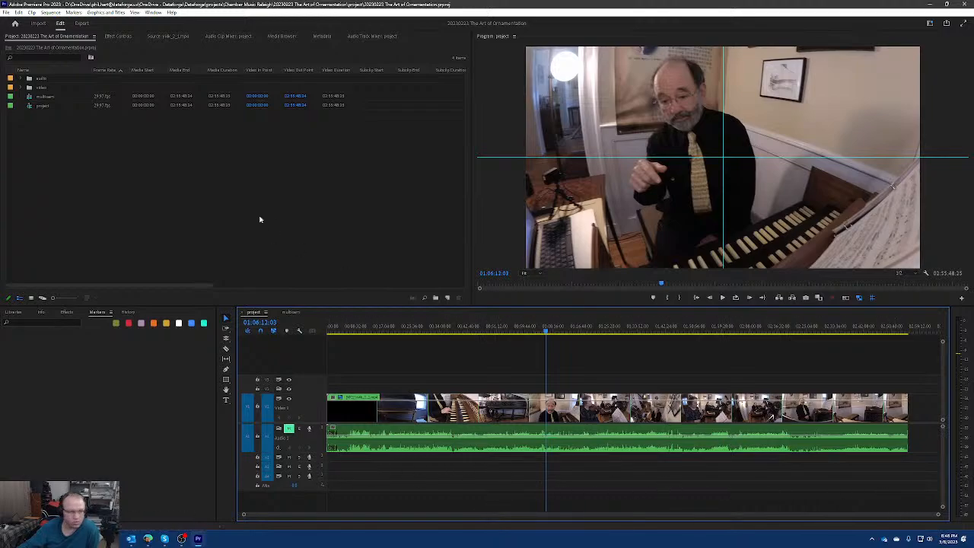
# Expand audio track 2 and place the dr10 bin's WAV recording on it below the camera audio.
pyautogui.click(21, 79)
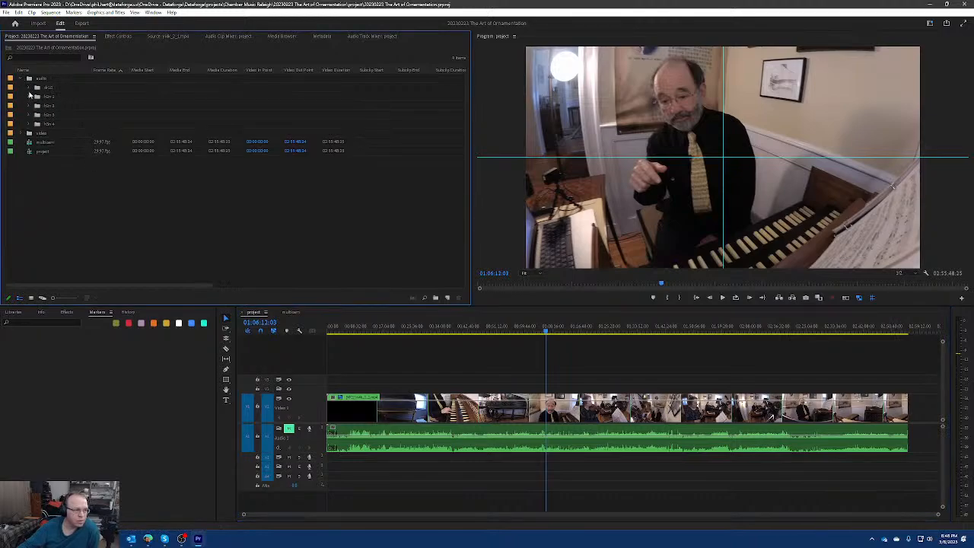
pyautogui.click(315, 461)
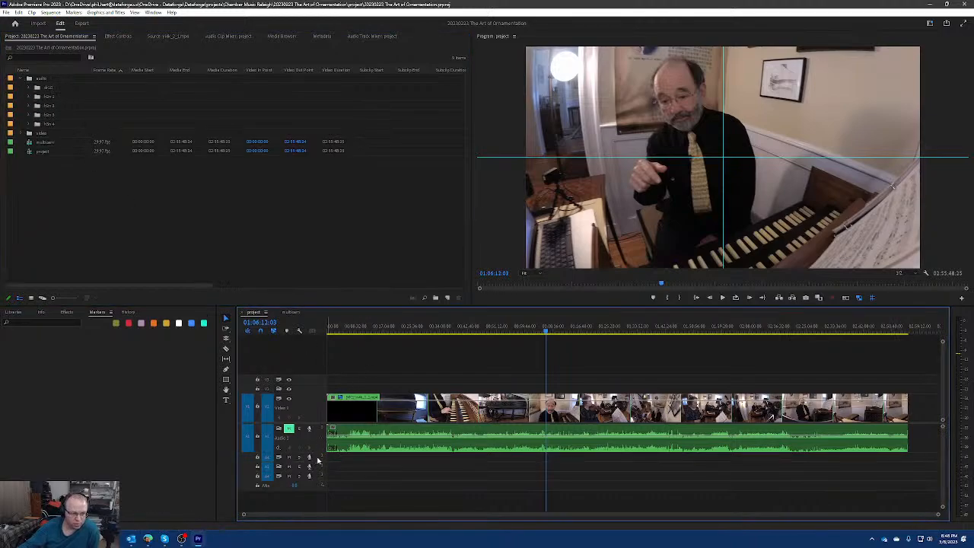
pyautogui.click(318, 461)
pyautogui.click(30, 88)
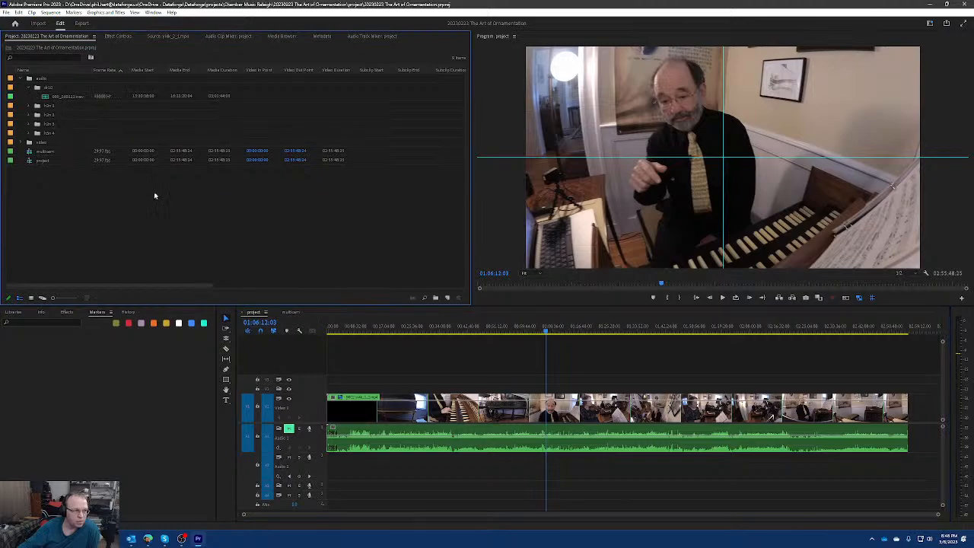
pyautogui.click(71, 98)
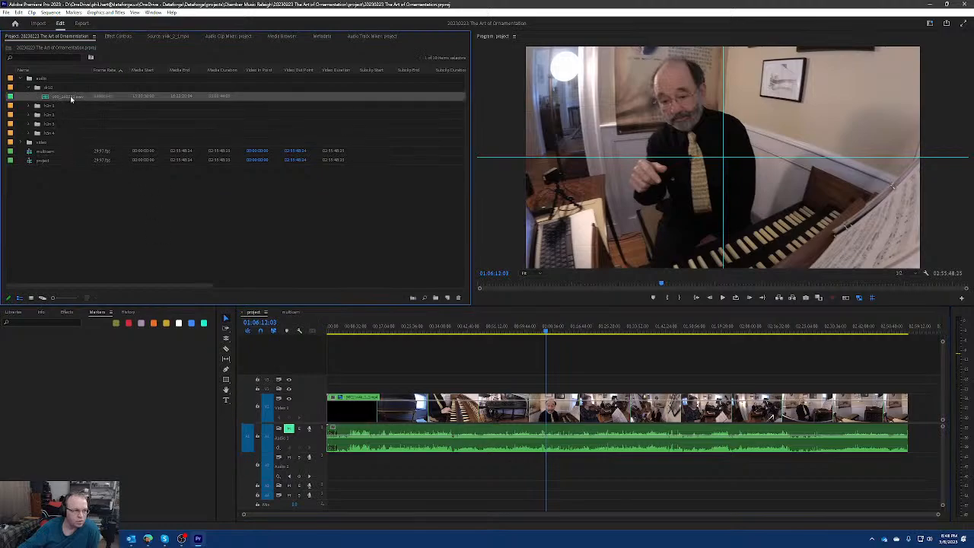
pyautogui.moveTo(71, 98); pyautogui.dragTo(375, 467)
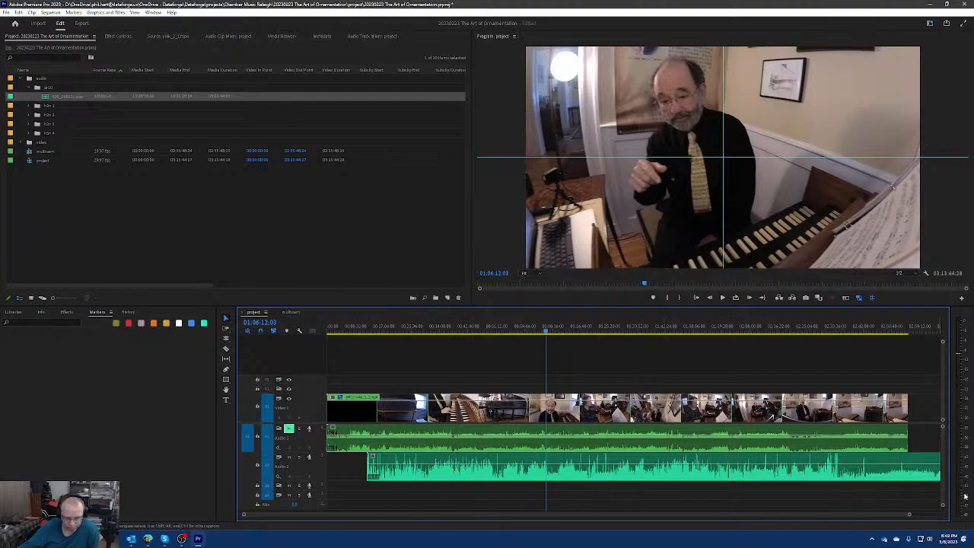
# Trim the start of the dr10 clip and shift it earlier to roughly line up its waveform with the camera audio.
pyautogui.moveTo(910, 516); pyautogui.dragTo(939, 516)
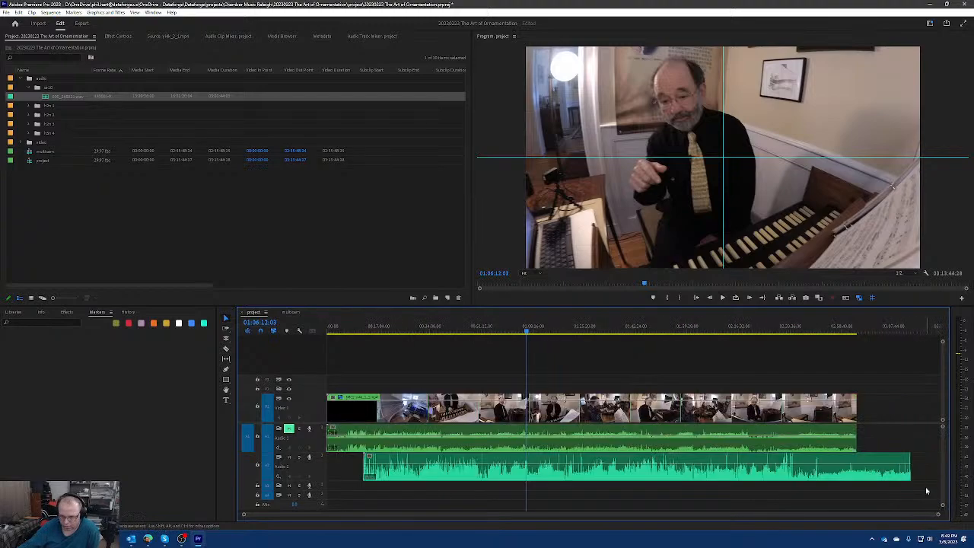
pyautogui.click(817, 462)
pyautogui.moveTo(816, 461); pyautogui.dragTo(775, 459)
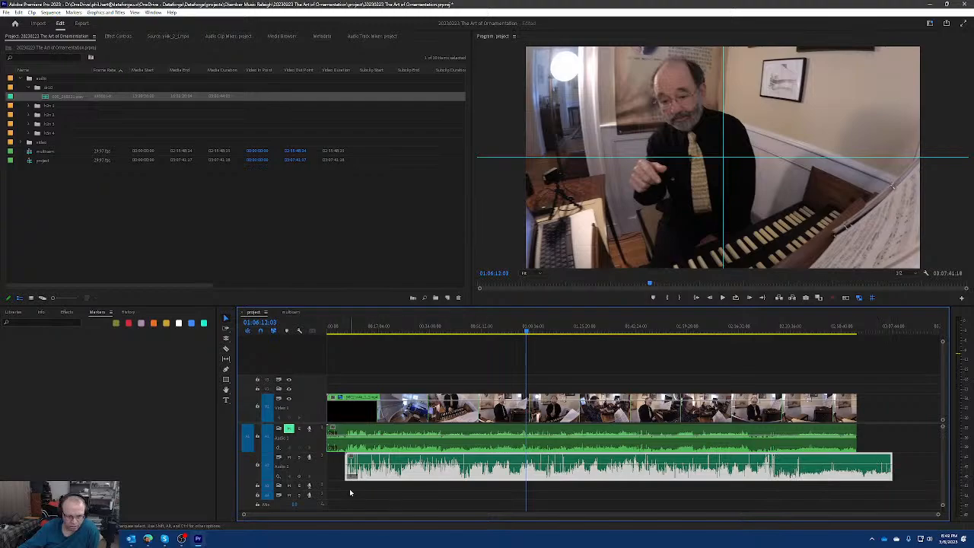
pyautogui.moveTo(424, 467); pyautogui.dragTo(404, 467)
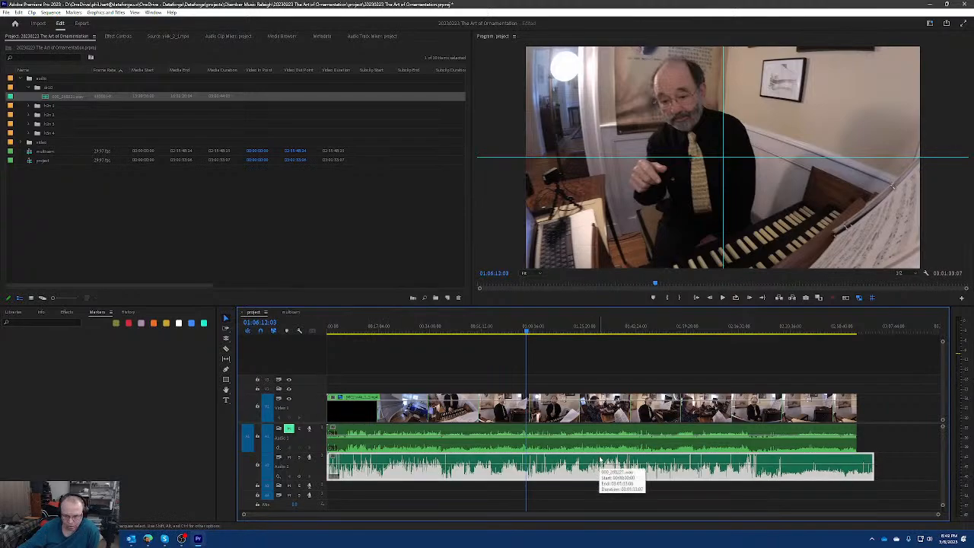
pyautogui.moveTo(330, 468); pyautogui.dragTo(348, 459)
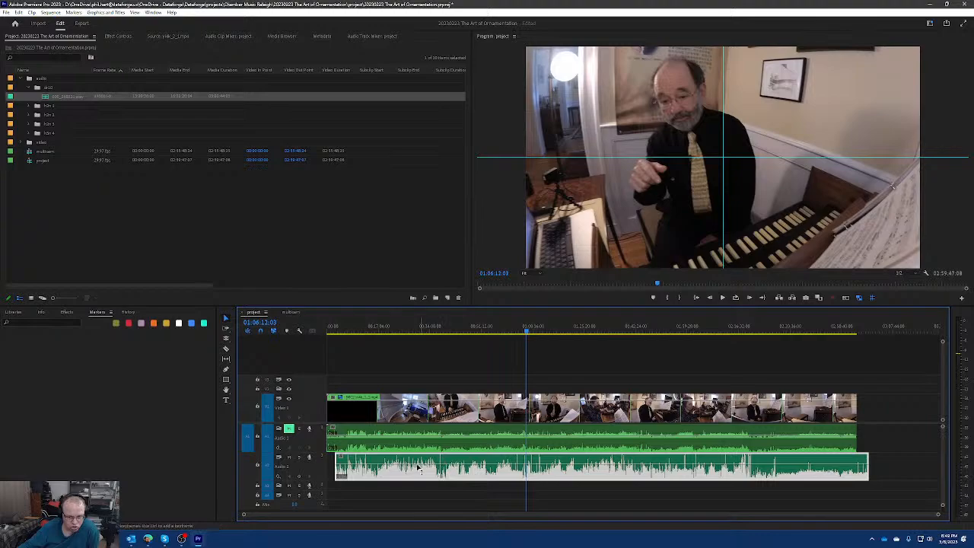
# Shift the dr10 clip about 18 seconds later to match the camera waveform peaks, playing the sequence to check the sync.
pyautogui.click(723, 299)
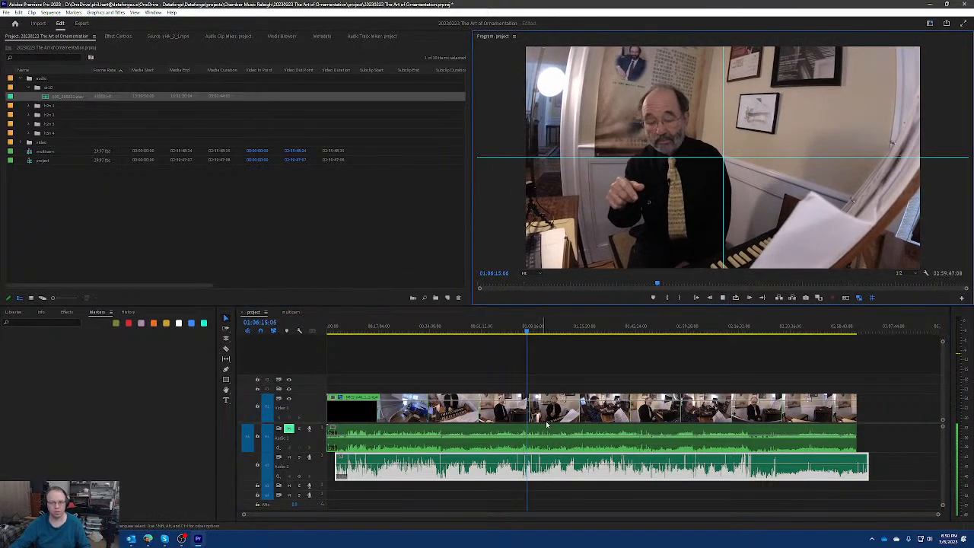
pyautogui.scroll(2, 531, 449)
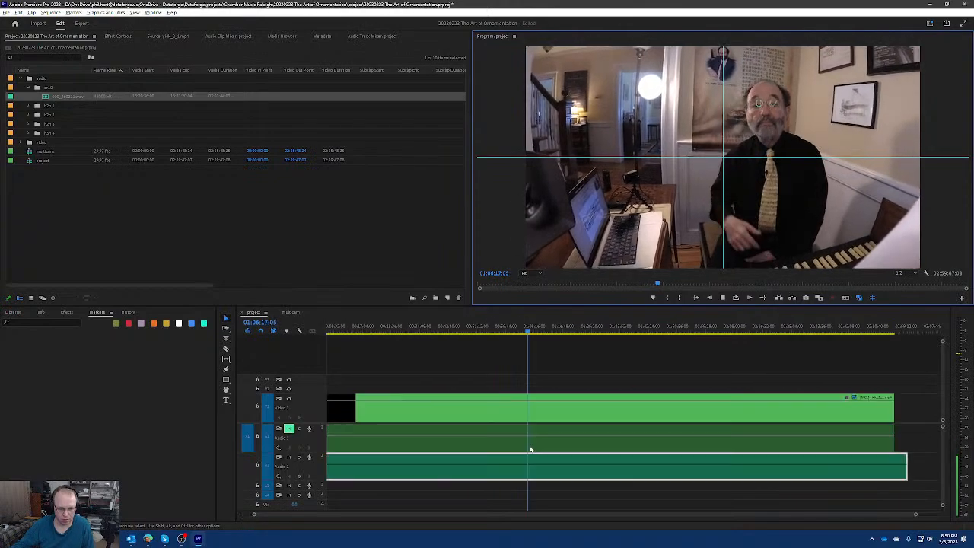
pyautogui.scroll(4, 533, 448)
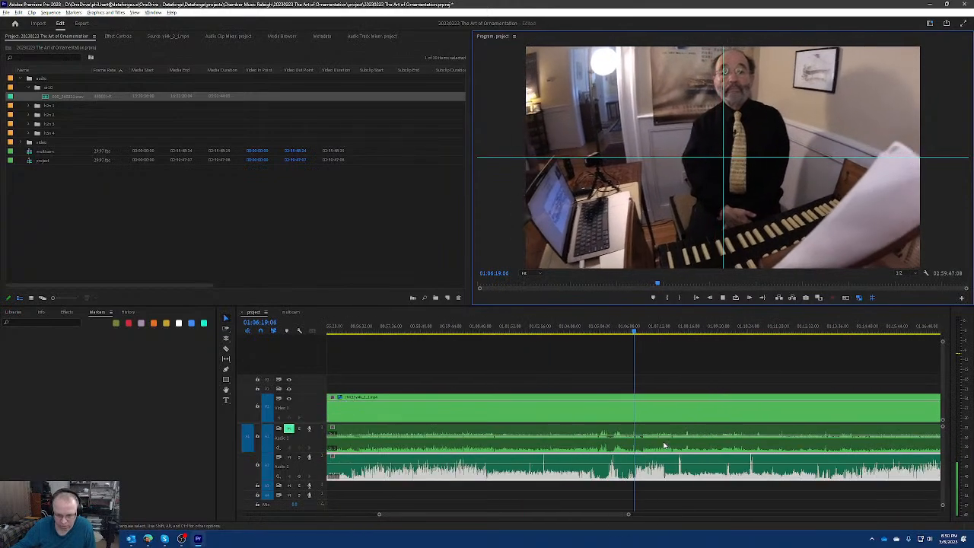
pyautogui.press('space')
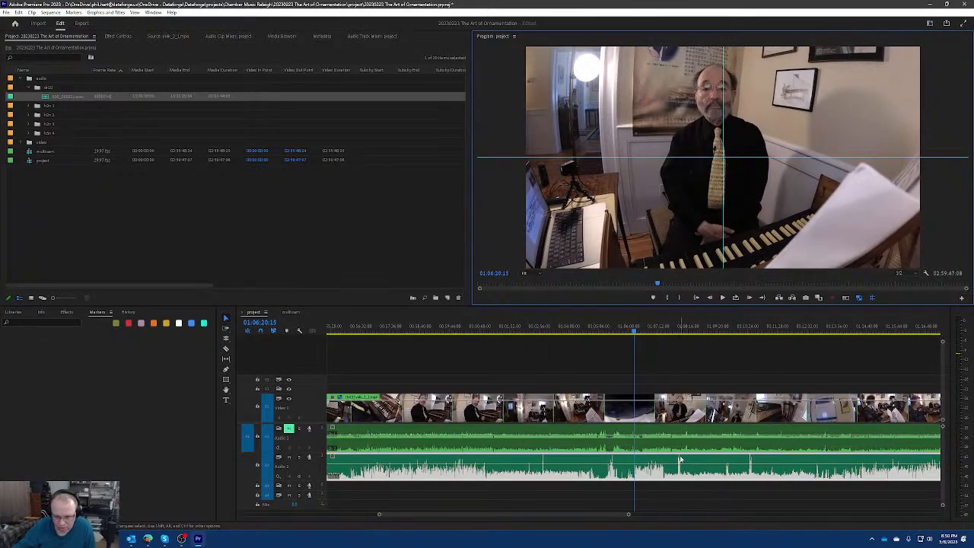
pyautogui.moveTo(680, 459); pyautogui.dragTo(688, 458)
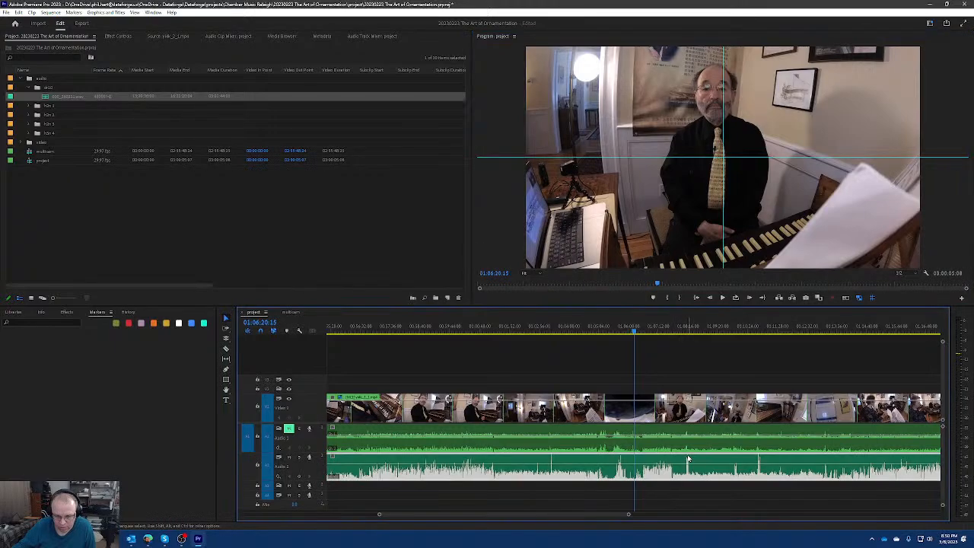
pyautogui.press('space')
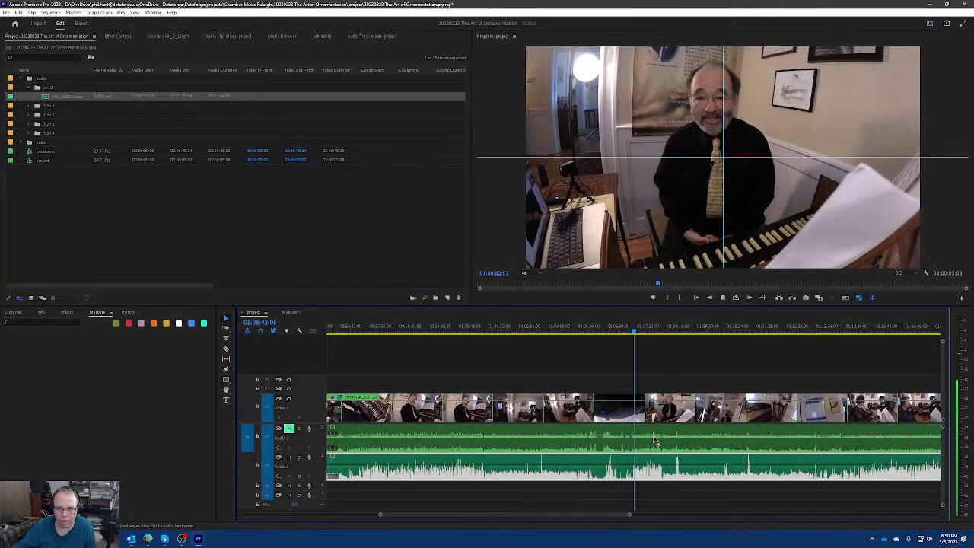
pyautogui.press('space')
# Nudge the dr10 clip about two seconds earlier to match the start of speech, and play the sequence to check it.
pyautogui.scroll(8, 643, 467)
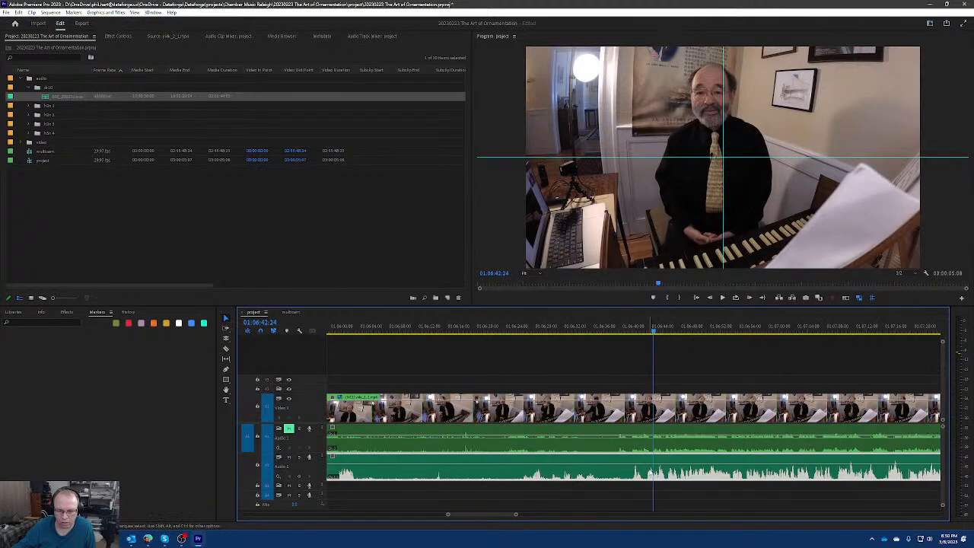
pyautogui.click(636, 471)
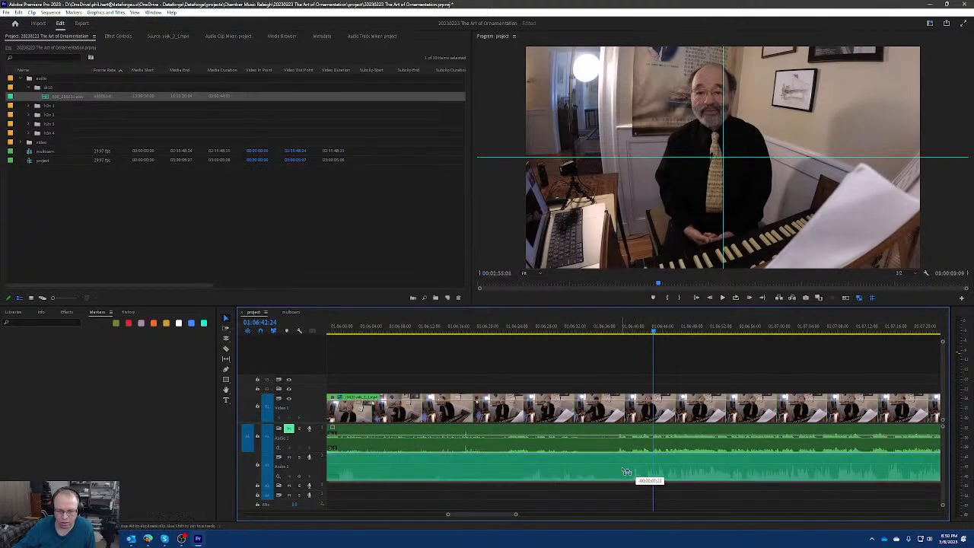
pyautogui.scroll(-4, 630, 460)
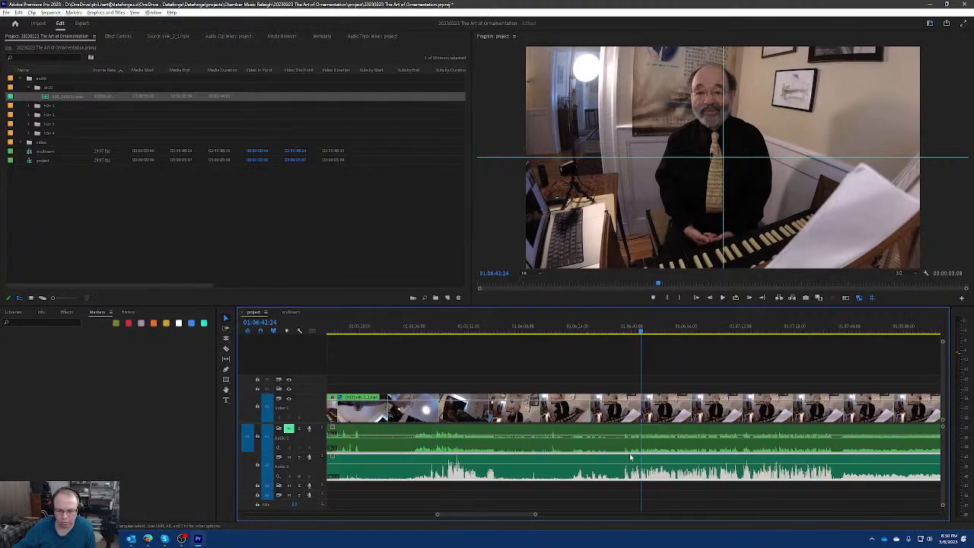
pyautogui.press('space')
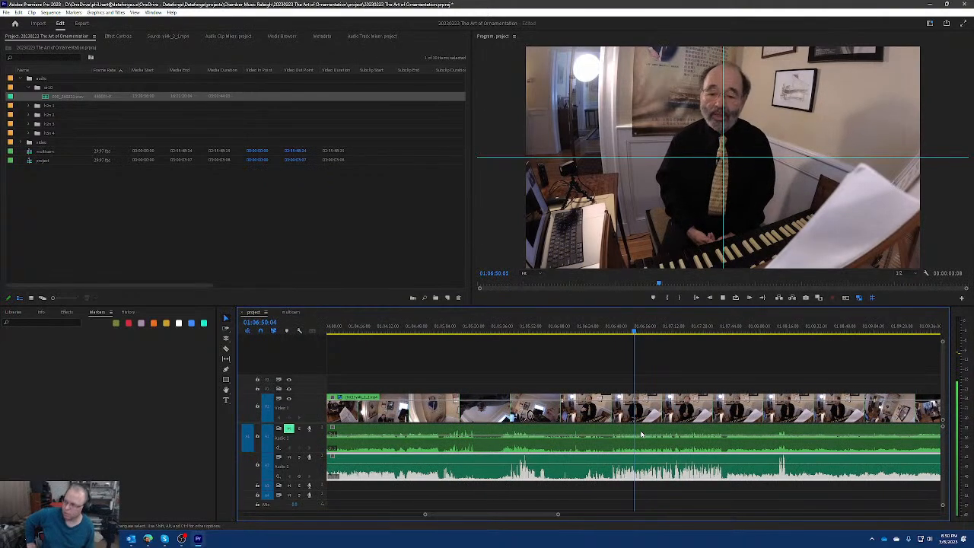
pyautogui.press('space')
# Check the dr10 clip's audio channel mapping without changing it.
pyautogui.rightClick(641, 474)
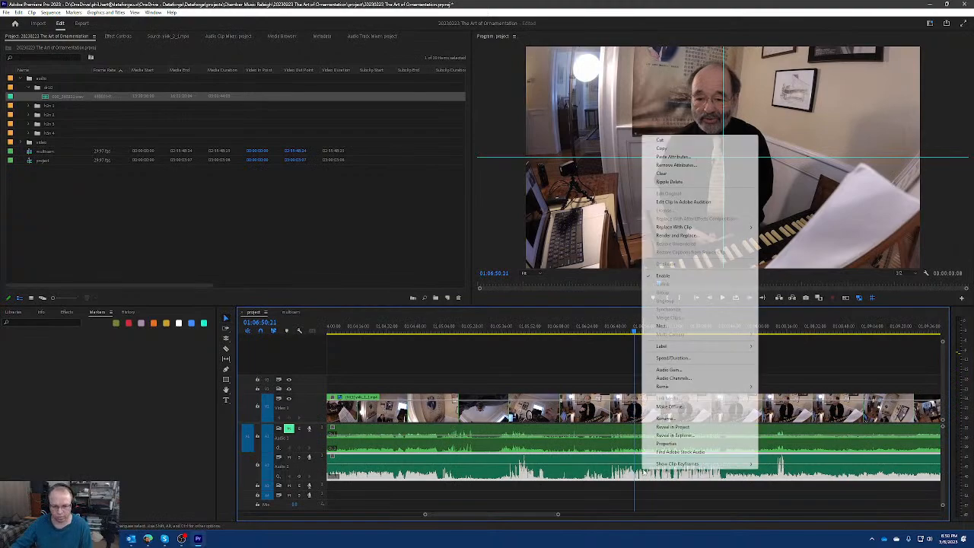
pyautogui.click(701, 376)
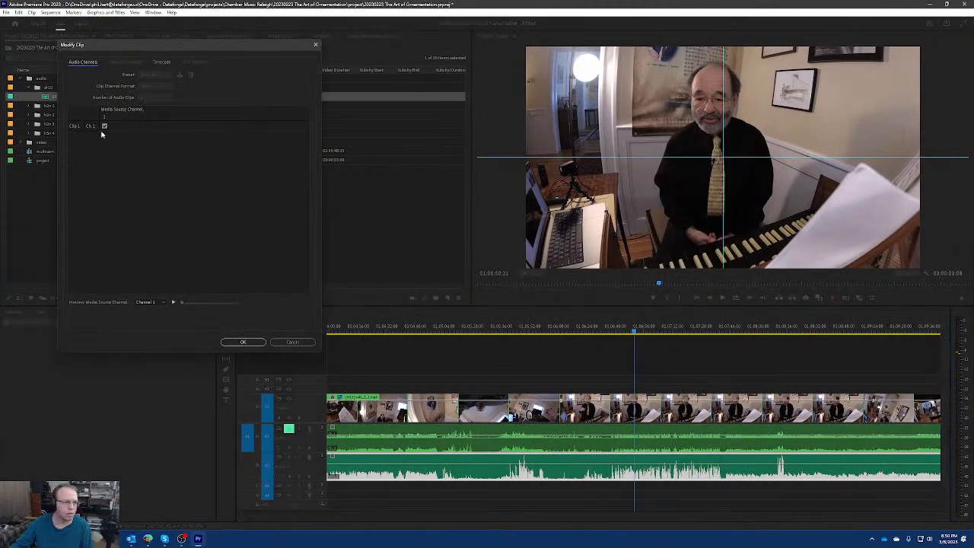
pyautogui.click(291, 341)
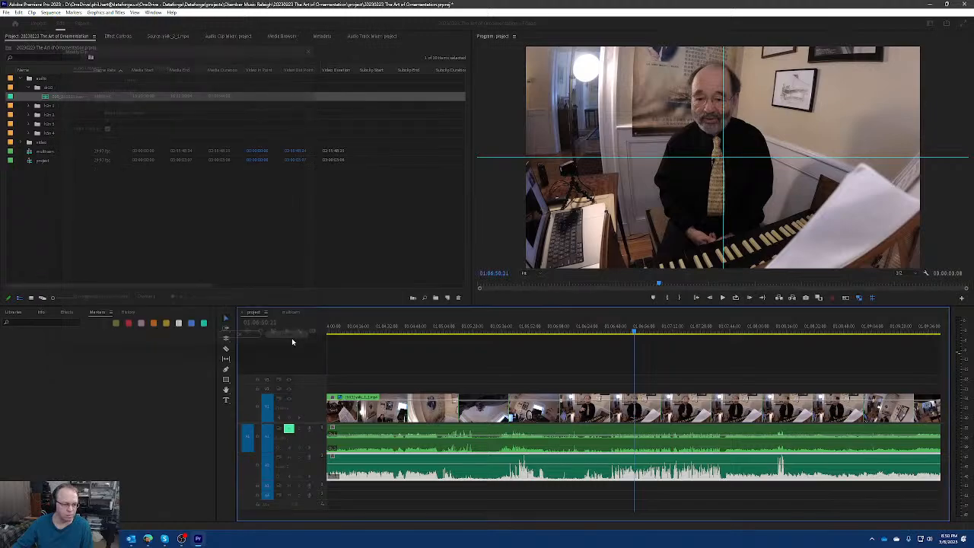
# Delete the empty audio tracks below the dr10 clip's track in the project sequence.
pyautogui.scroll(-3, 451, 421)
pyautogui.scroll(-3, 451, 422)
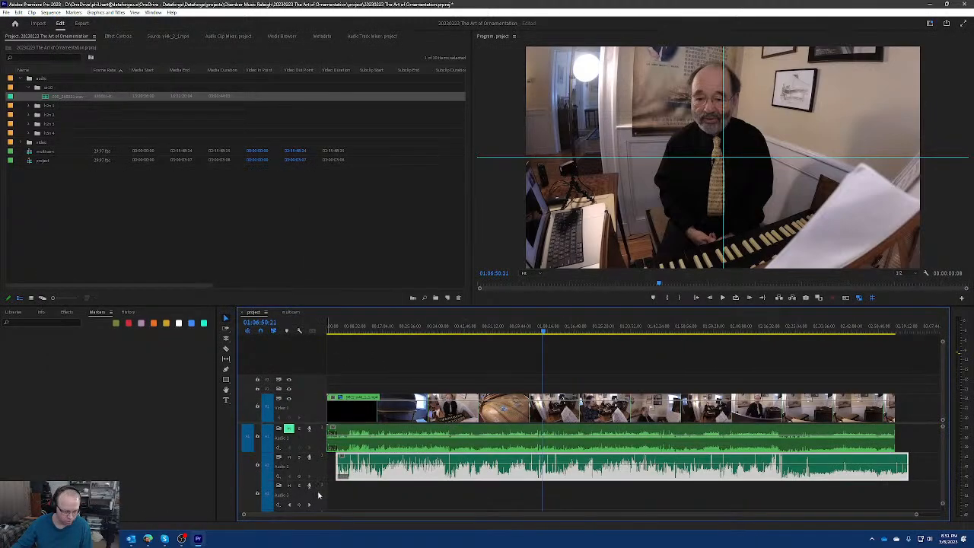
pyautogui.rightClick(318, 495)
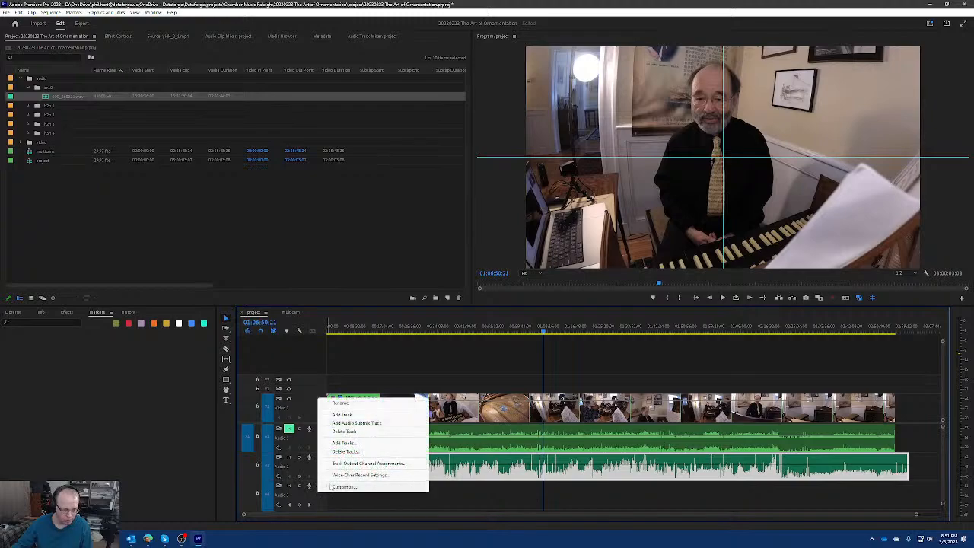
pyautogui.click(356, 432)
pyautogui.rightClick(318, 488)
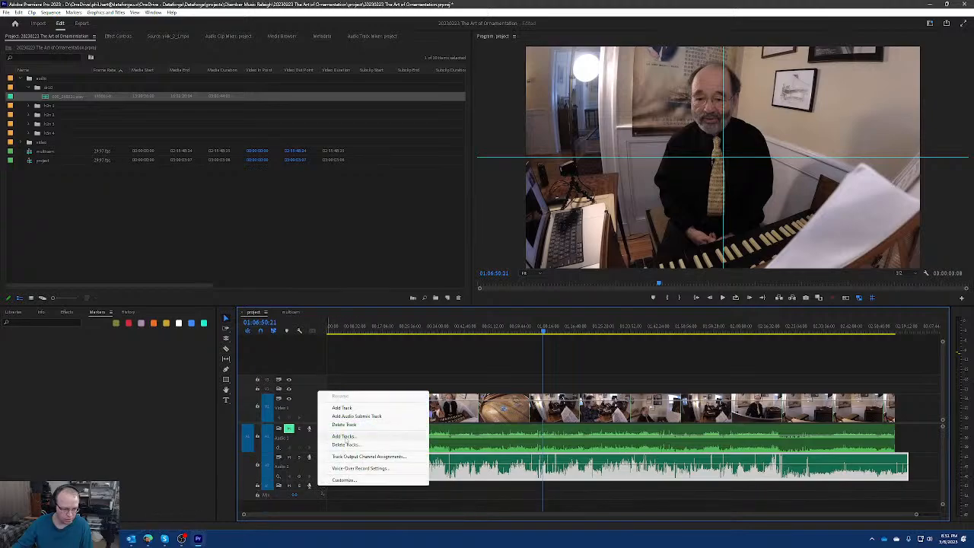
pyautogui.click(355, 436)
pyautogui.rightClick(318, 473)
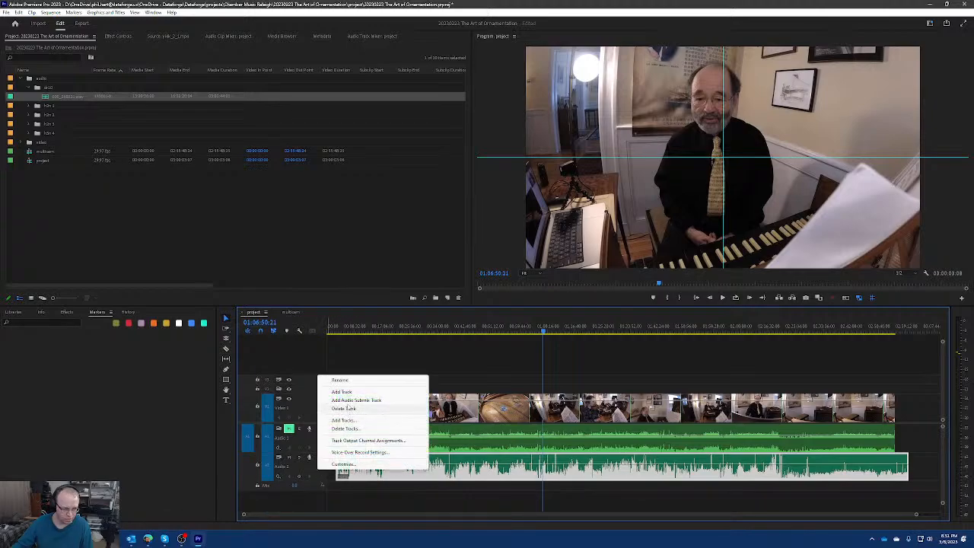
pyautogui.click(373, 392)
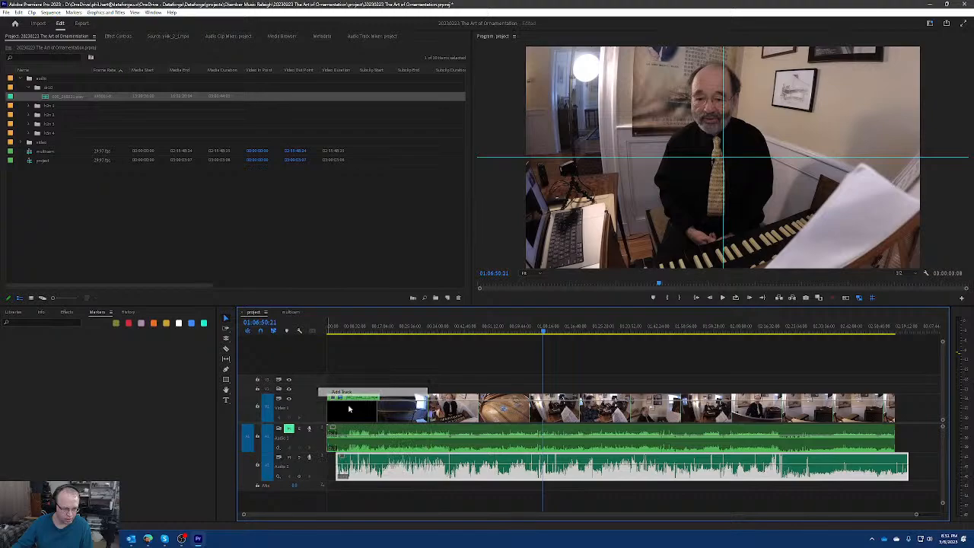
pyautogui.rightClick(319, 486)
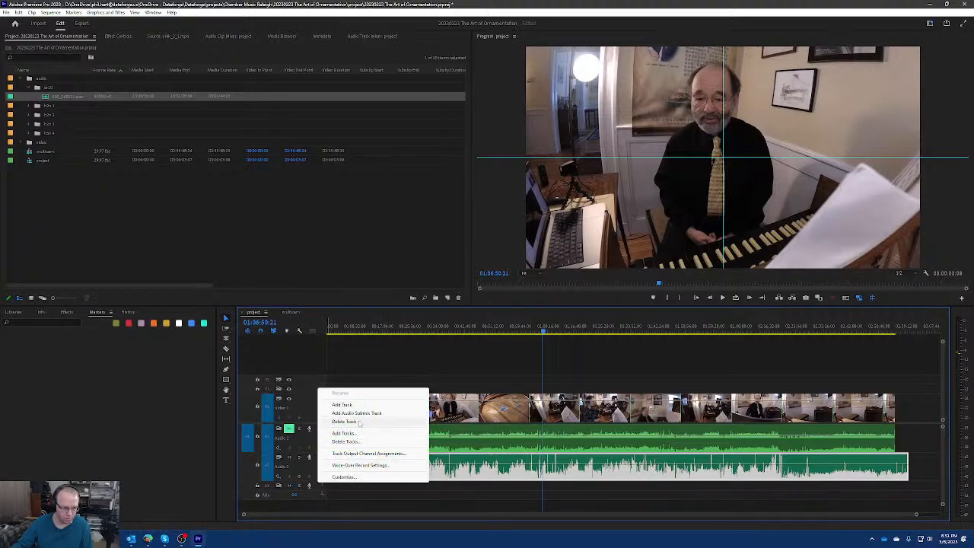
pyautogui.click(355, 432)
# Add a mono audio track after Audio 2 and place the dr10 recording on it near the sequence start.
pyautogui.rightClick(318, 475)
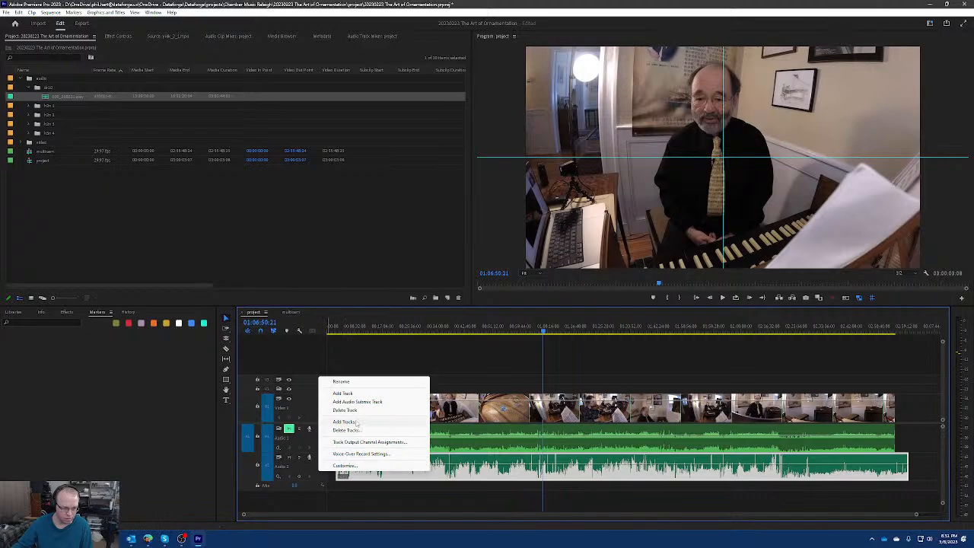
pyautogui.click(356, 422)
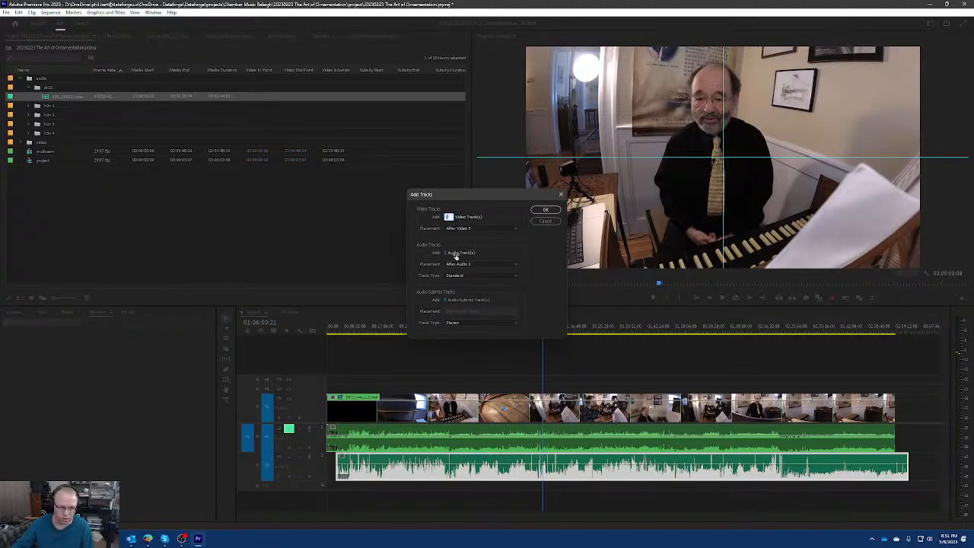
pyautogui.click(469, 277)
pyautogui.click(476, 289)
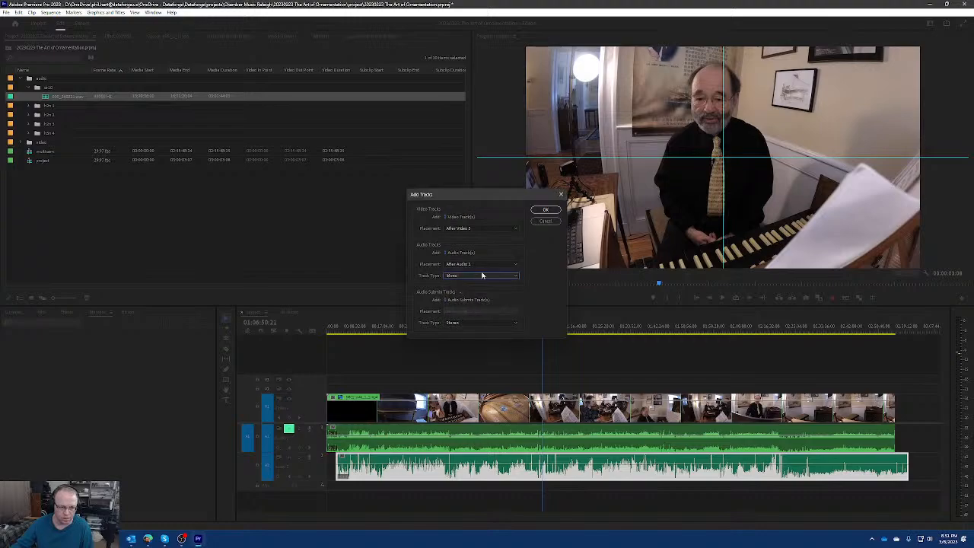
pyautogui.click(545, 210)
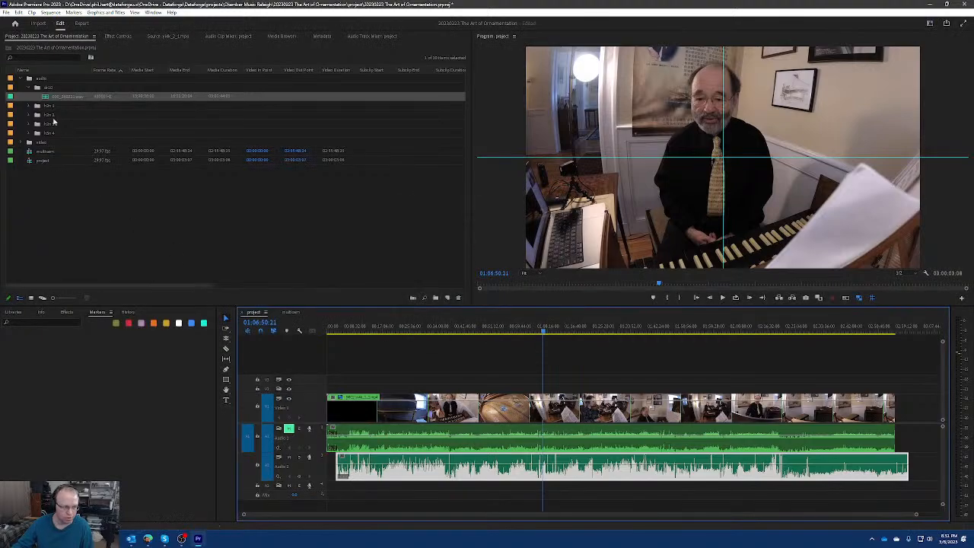
pyautogui.moveTo(52, 103)
pyautogui.mouseDown()
pyautogui.moveTo(198, 320)
pyautogui.moveTo(339, 465)
pyautogui.moveTo(340, 488)
pyautogui.mouseUp()
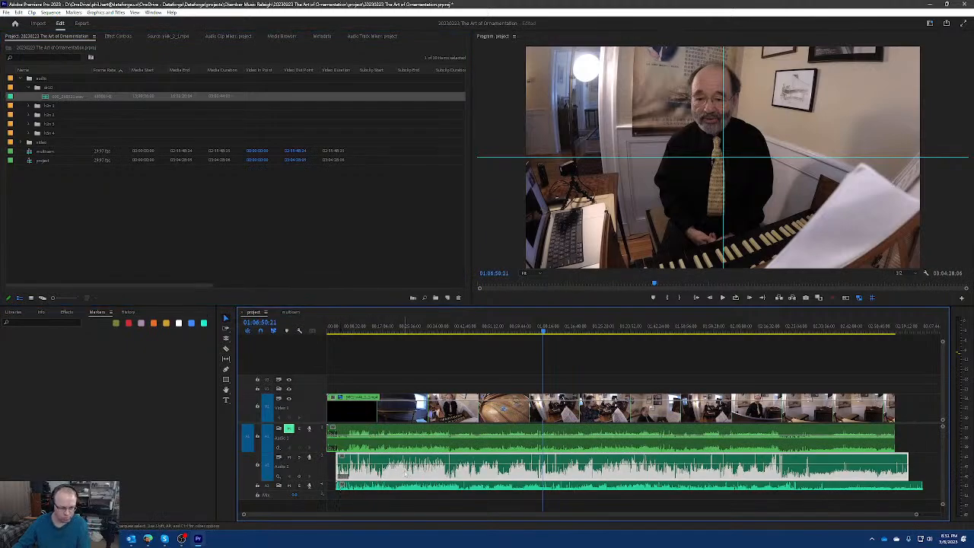
# Try removing the original dr10 clip and its track, and undo both deletions.
pyautogui.press('Delete')
pyautogui.rightClick(319, 469)
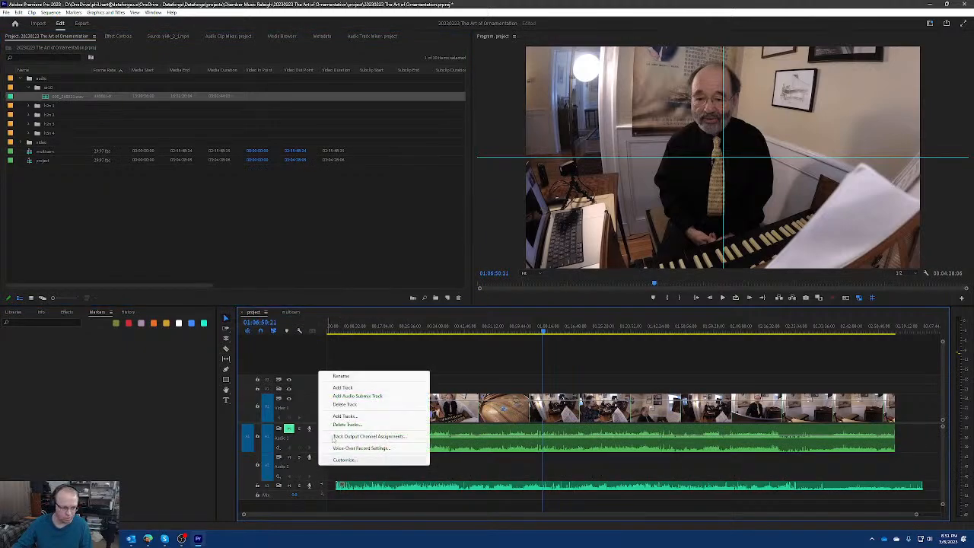
pyautogui.click(365, 405)
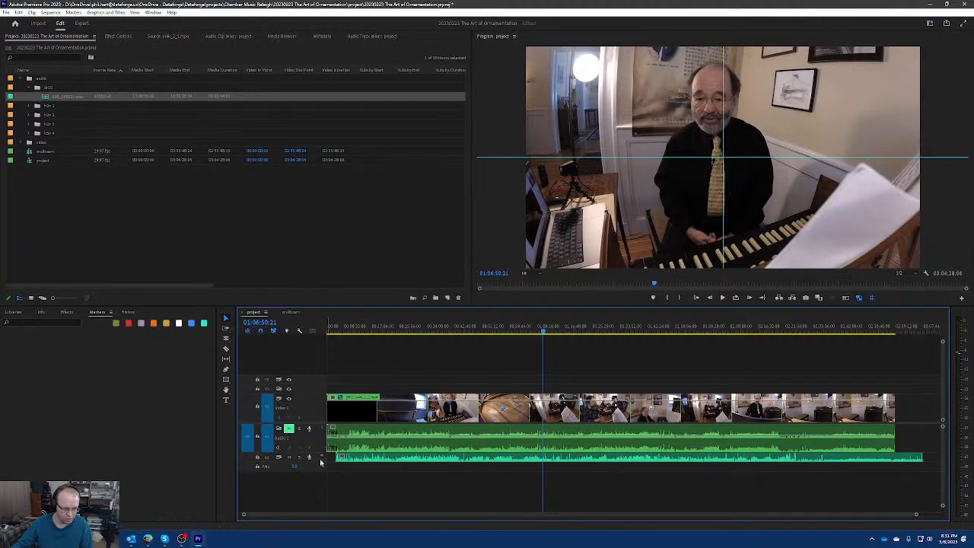
pyautogui.doubleClick(320, 462)
pyautogui.press('space')
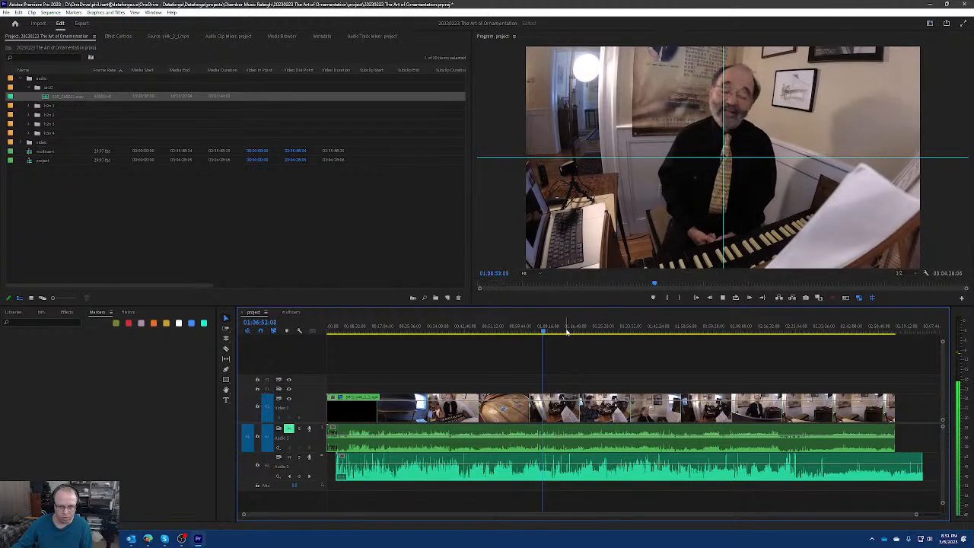
pyautogui.press('space')
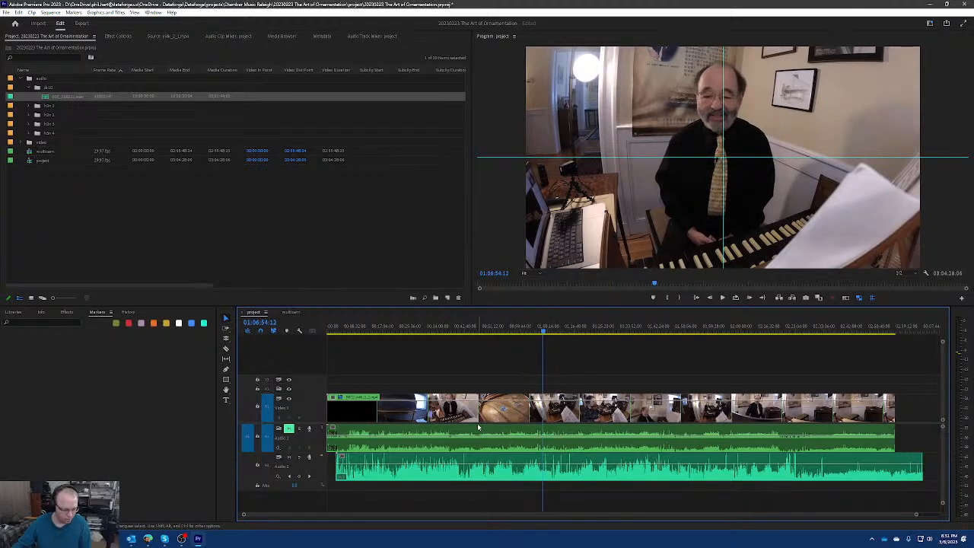
pyautogui.hotkey('ctrl', 'z')
pyautogui.hotkey('ctrl', 'z')
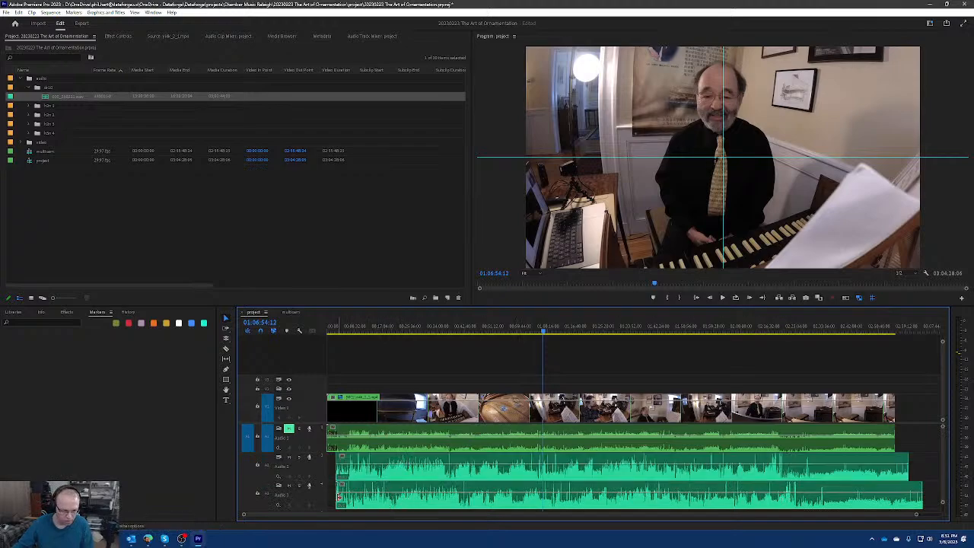
# Align the mono-track dr10 clip with the end of the original clip and extend its start back to the sequence's beginning.
pyautogui.moveTo(339, 496); pyautogui.dragTo(380, 499)
pyautogui.moveTo(843, 501); pyautogui.dragTo(857, 501)
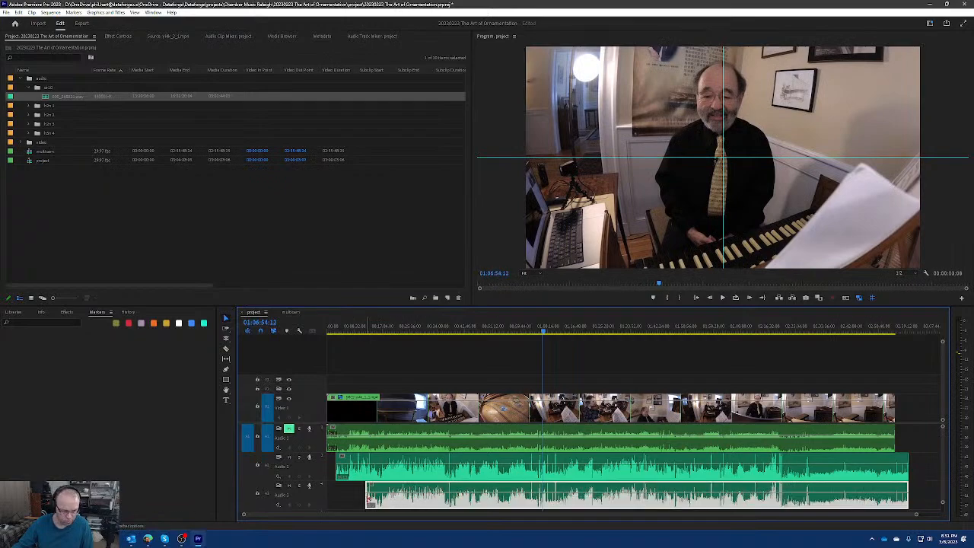
pyautogui.moveTo(369, 498); pyautogui.dragTo(329, 498)
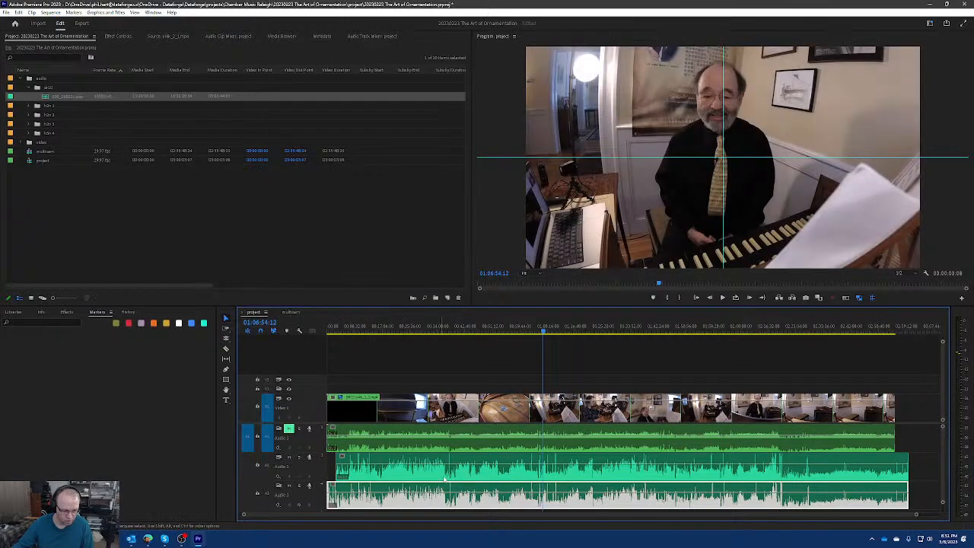
# Delete the track holding the original dr10 clip, and play the sequence with the program view enlarged to check the mono audio.
pyautogui.rightClick(318, 470)
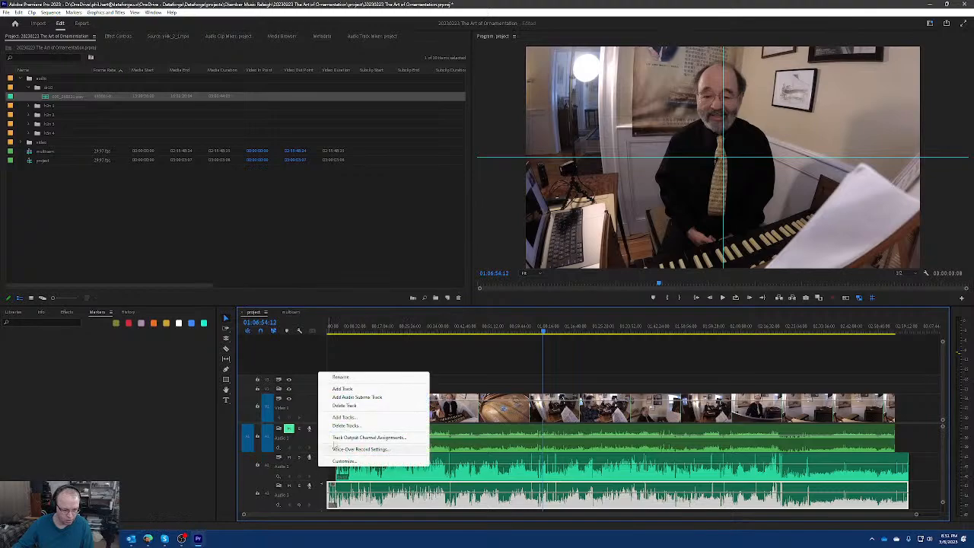
pyautogui.click(358, 408)
pyautogui.press('space')
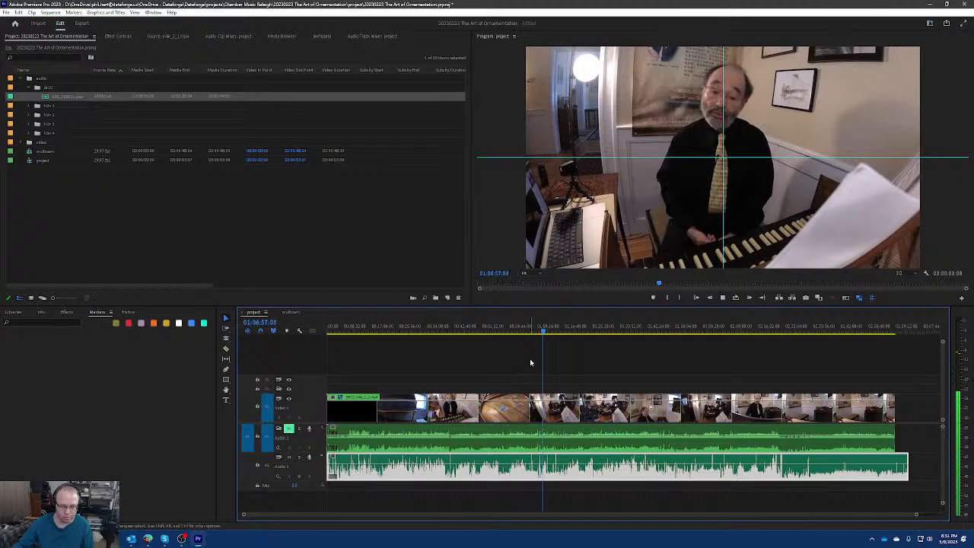
pyautogui.press('space')
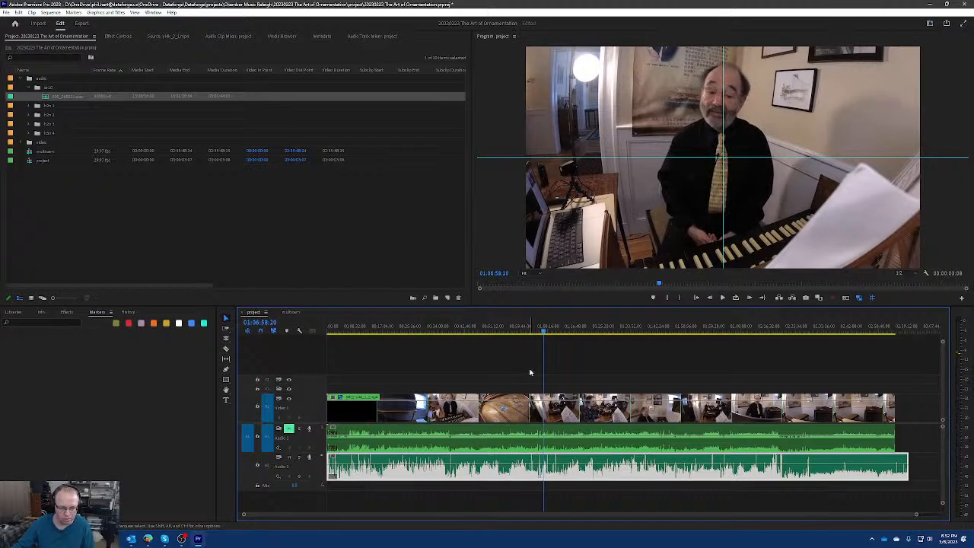
pyautogui.press('space')
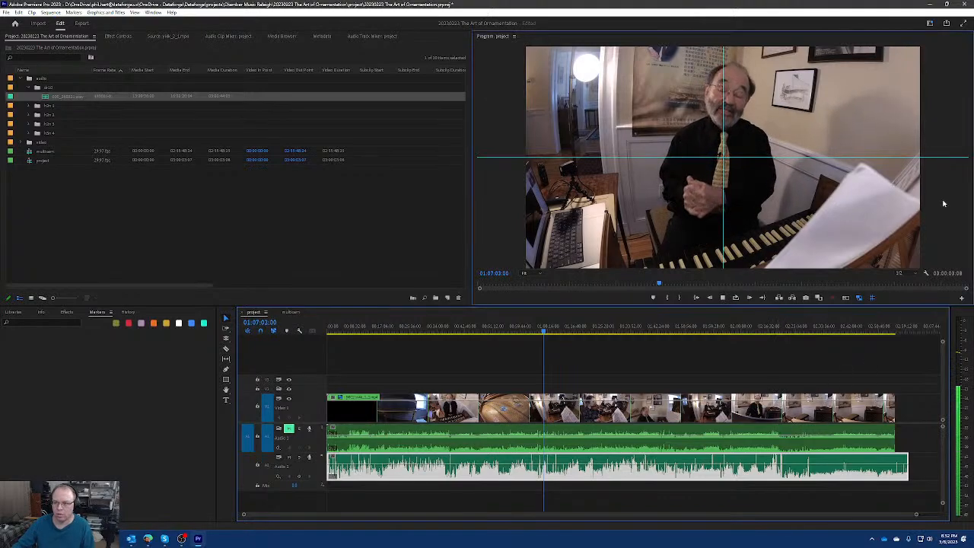
pyautogui.press('`')
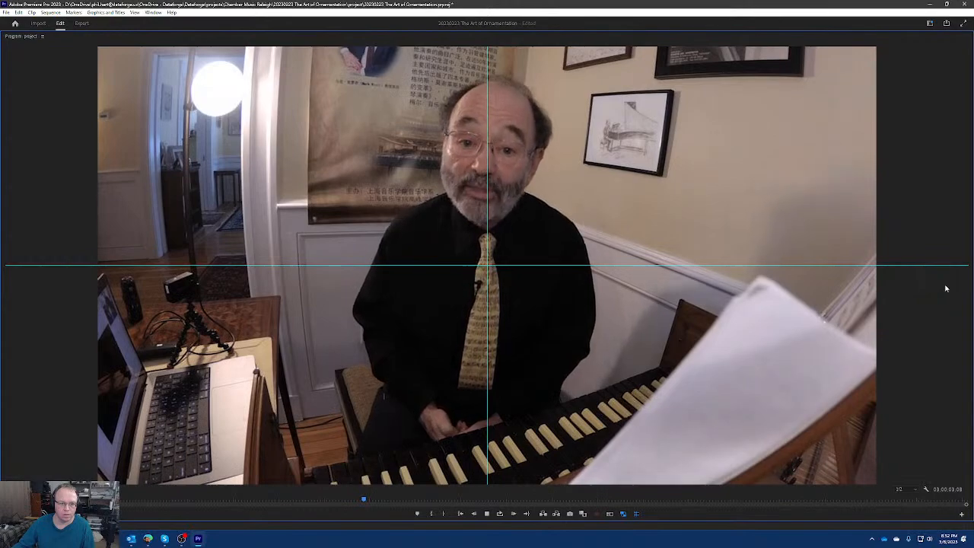
pyautogui.press('`')
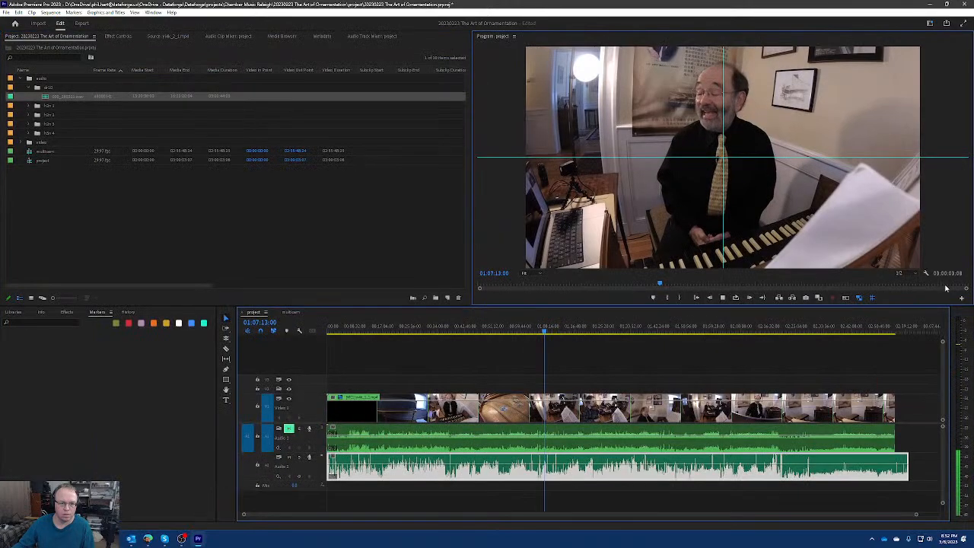
# Play the sequence at several points up to about 01:18:34, enlarging the program view on the violin performance to check audio sync.
pyautogui.click(434, 328)
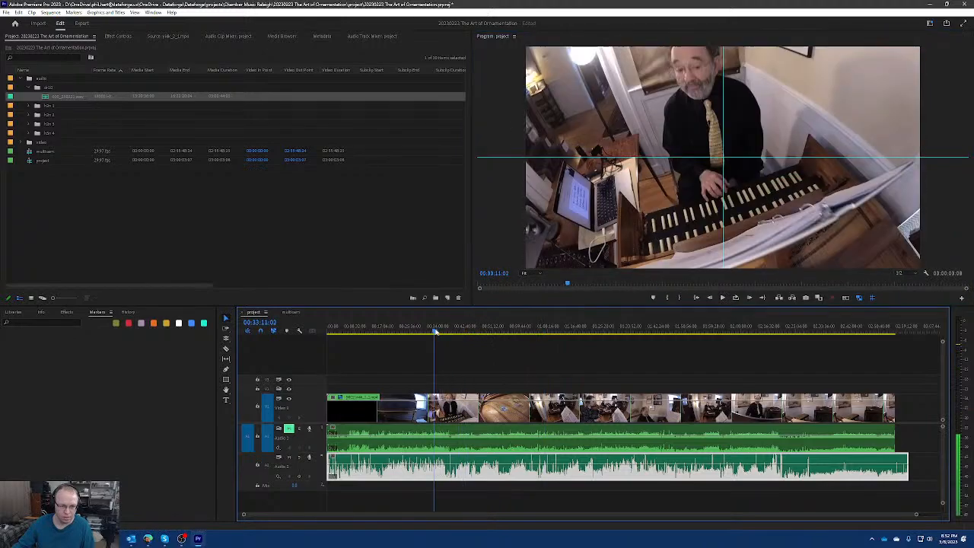
pyautogui.click(374, 328)
pyautogui.moveTo(376, 332); pyautogui.dragTo(437, 335)
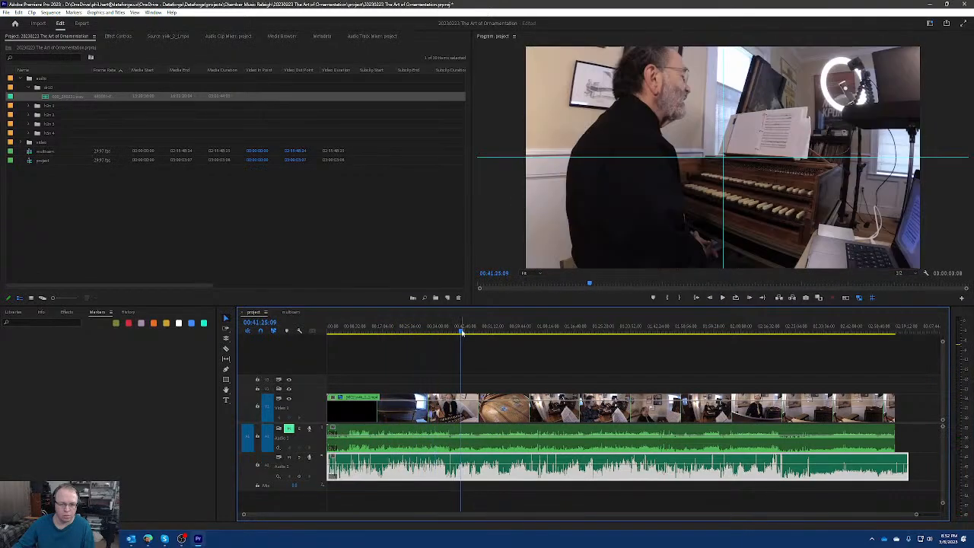
pyautogui.moveTo(471, 331); pyautogui.dragTo(499, 332)
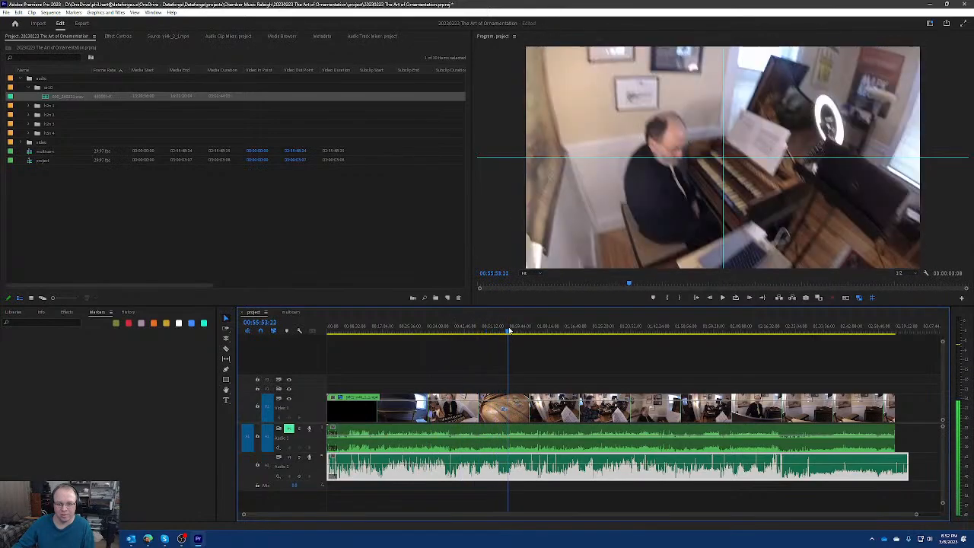
pyautogui.press('space')
pyautogui.moveTo(514, 333); pyautogui.dragTo(581, 336)
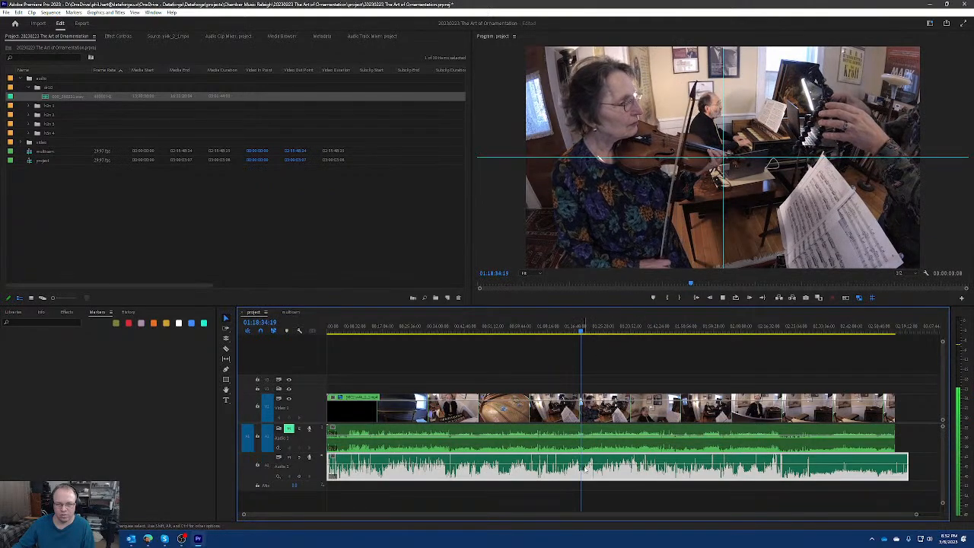
pyautogui.press('`')
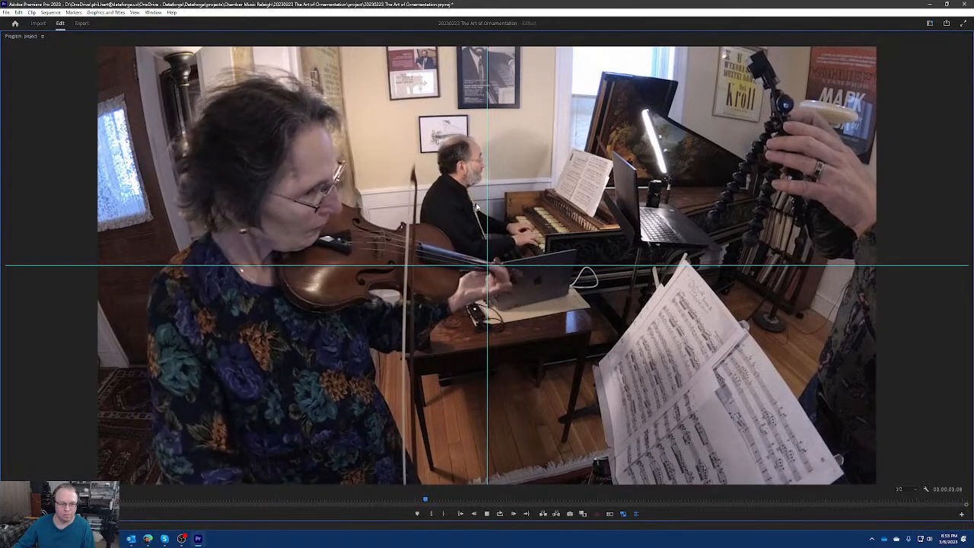
pyautogui.press('`')
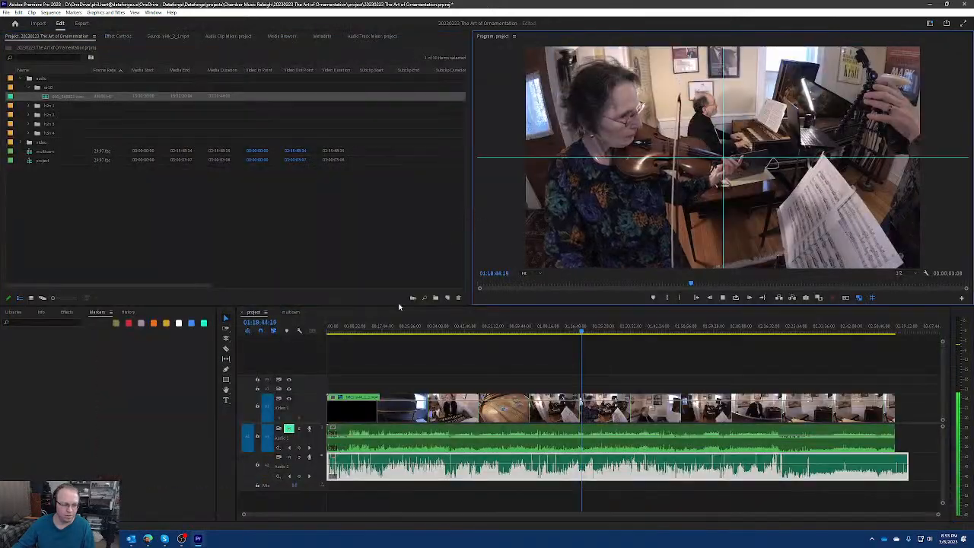
pyautogui.press('`')
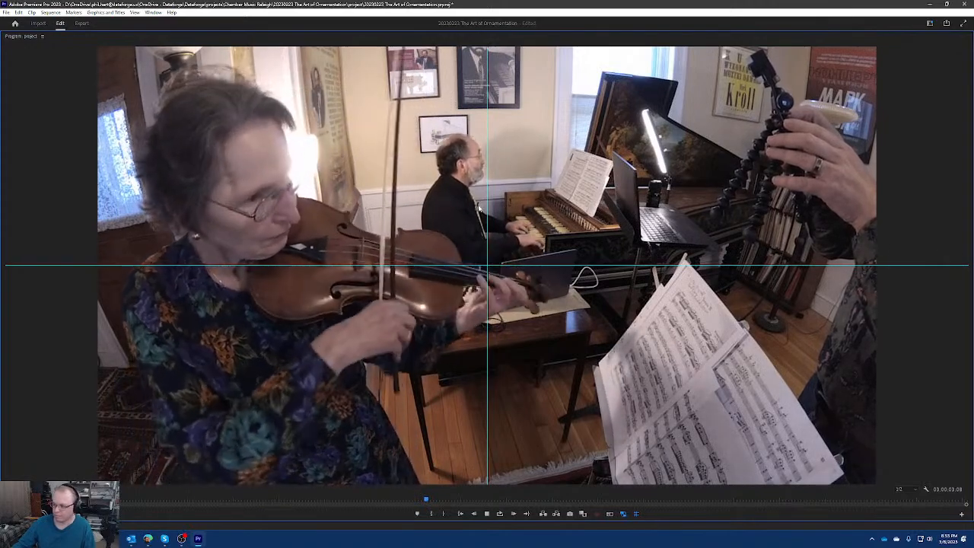
pyautogui.press('`')
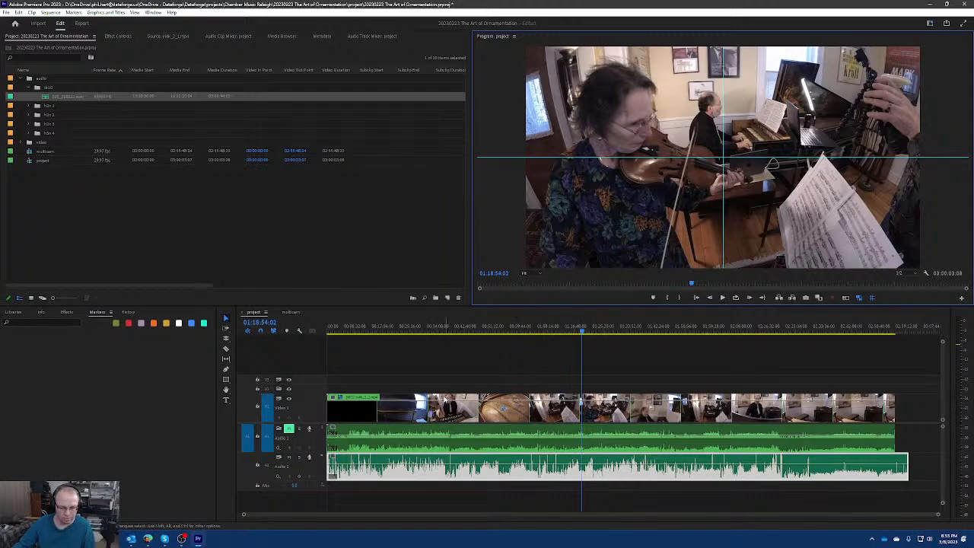
# Return the playhead to the start of the sequence and examine the opening waveforms of both audio tracks.
pyautogui.scroll(5, 453, 397)
pyautogui.click(541, 330)
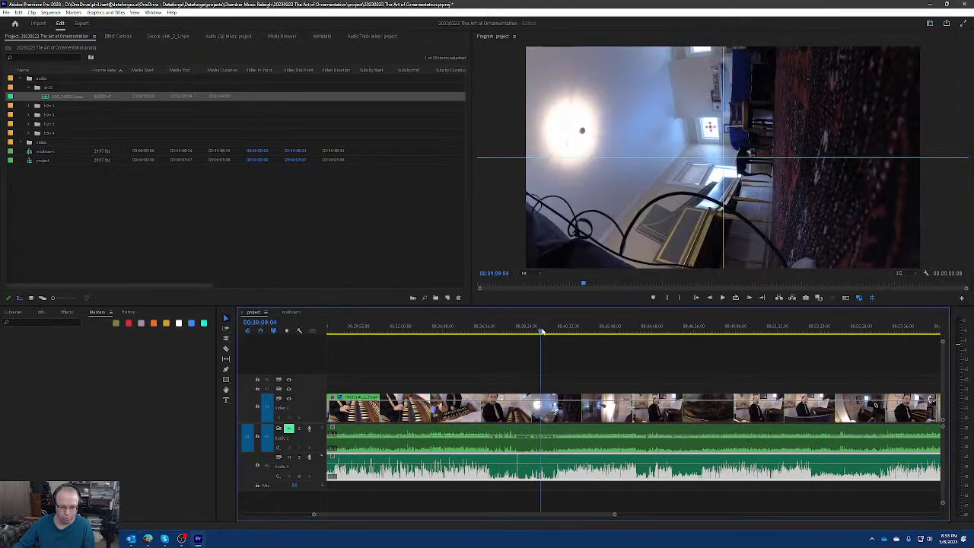
pyautogui.press('Home')
pyautogui.scroll(6, 469, 384)
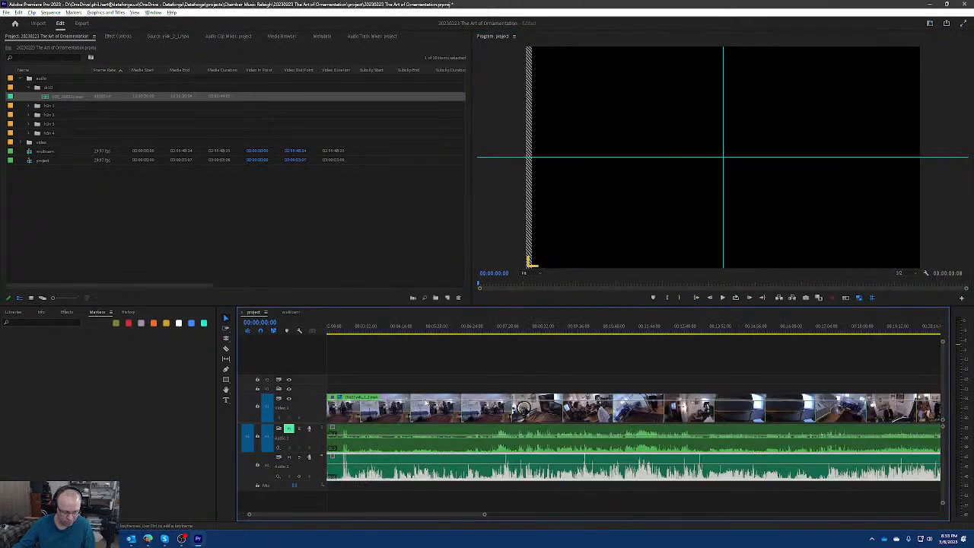
pyautogui.scroll(2, 469, 384)
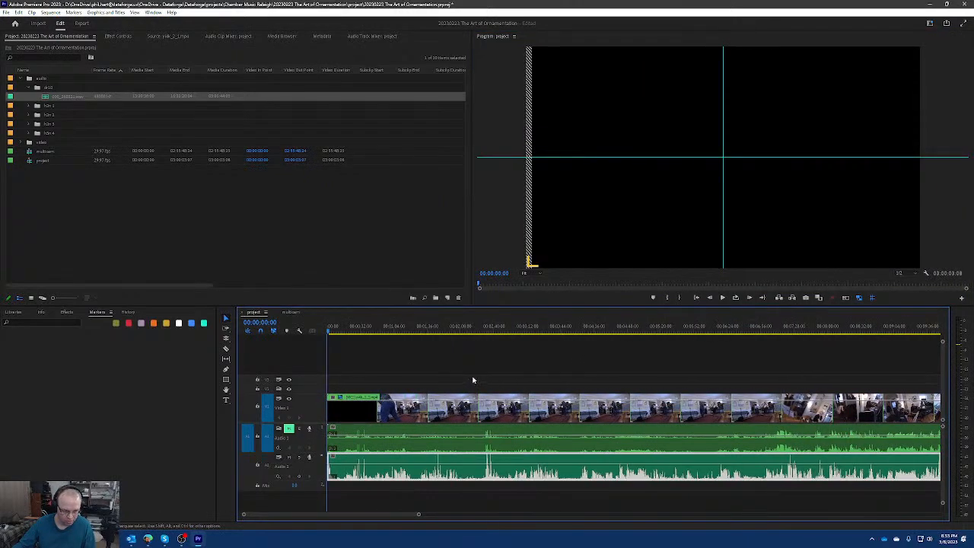
# Trim the start of the mono dr10 clip to about 00:00:11, checking the opening near 00:00:24:03.
pyautogui.click(442, 329)
pyautogui.press('Home')
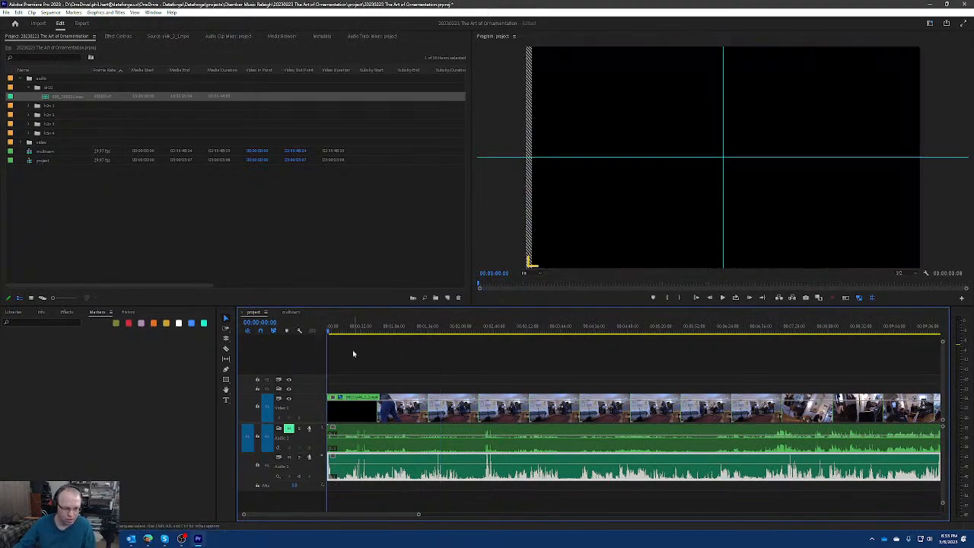
pyautogui.moveTo(329, 332); pyautogui.dragTo(352, 334)
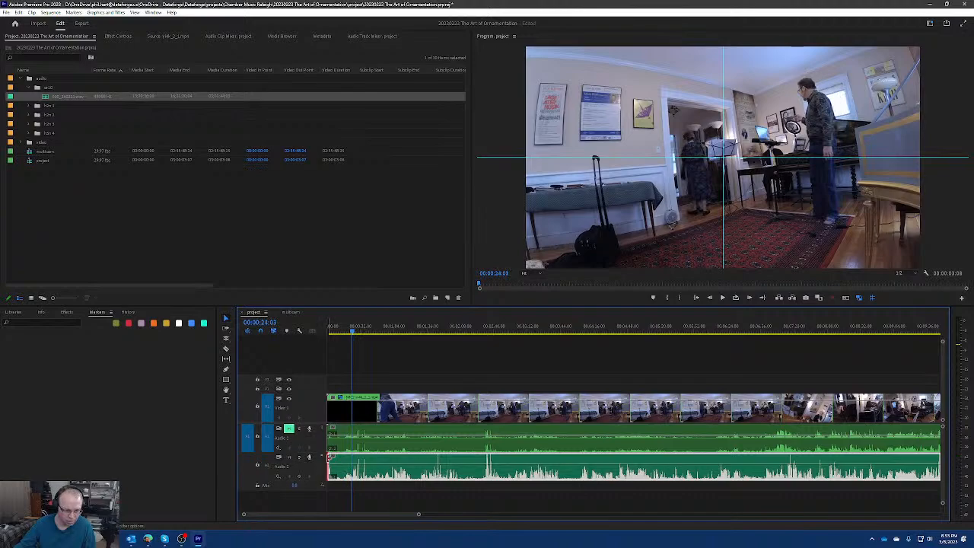
pyautogui.moveTo(328, 460); pyautogui.dragTo(338, 460)
pyautogui.press('-')
pyautogui.press('-')
pyautogui.press('-')
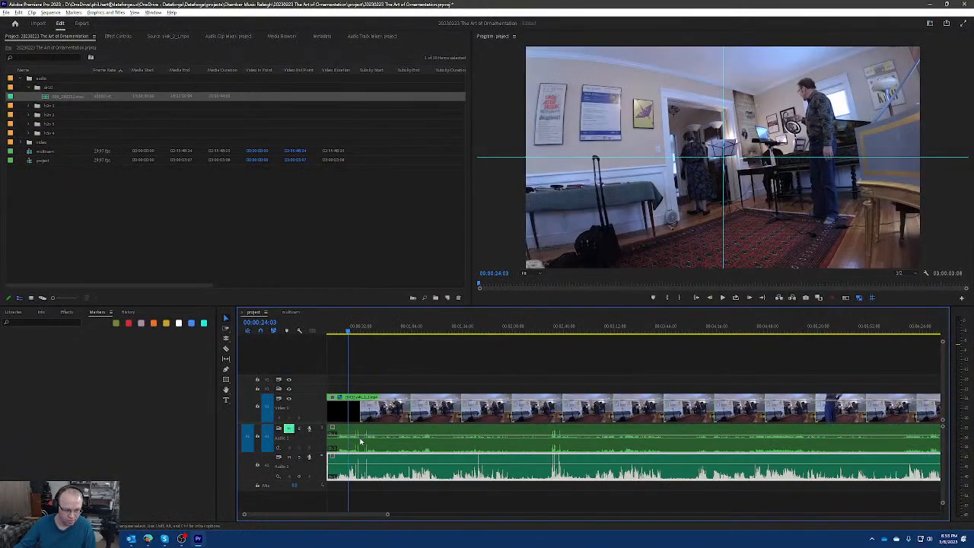
pyautogui.press('=')
pyautogui.press('=')
pyautogui.press('=')
pyautogui.press('=')
pyautogui.press('=')
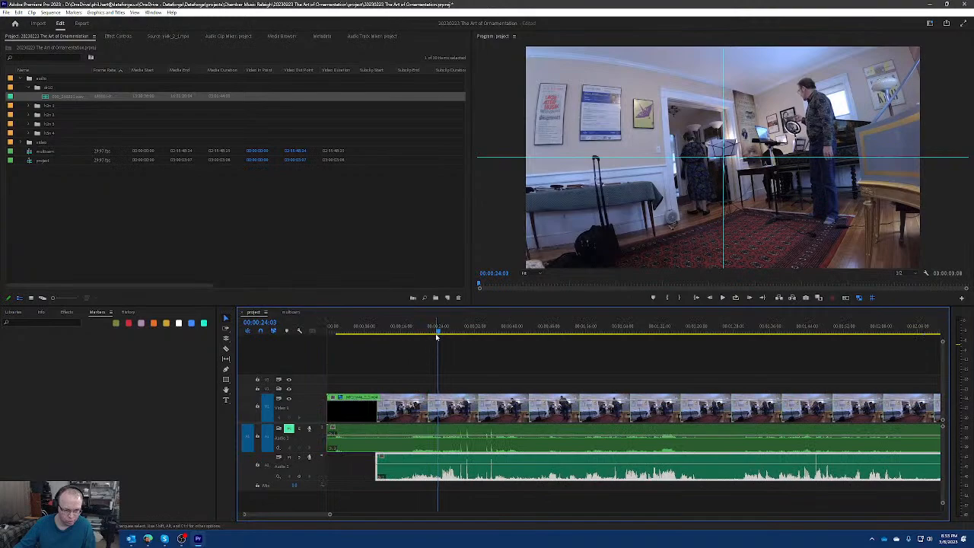
# Locate the clap at 00:00:29:02 and trim the start of the dr10 clip to about 00:00:25.
pyautogui.moveTo(438, 336); pyautogui.dragTo(461, 335)
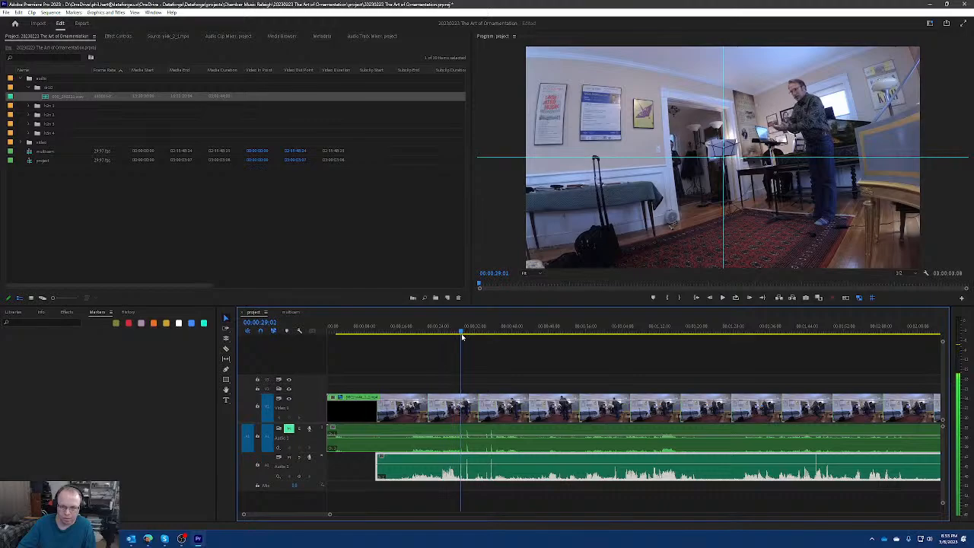
pyautogui.scroll(4, 470, 456)
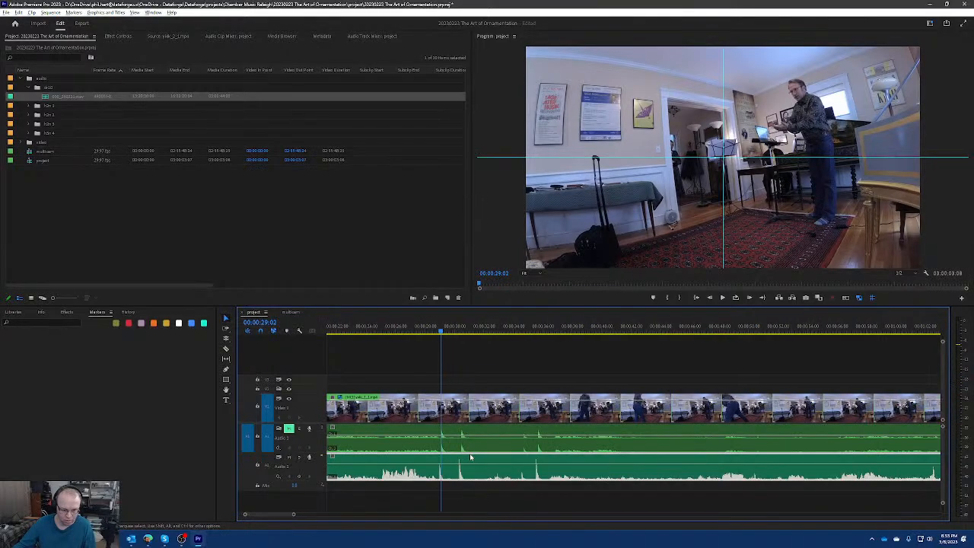
pyautogui.scroll(-5, 402, 468)
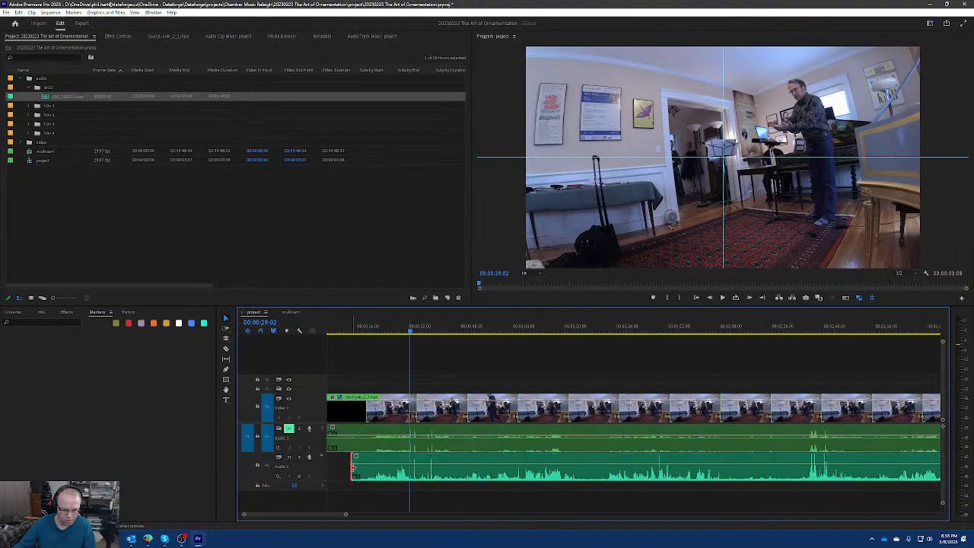
pyautogui.moveTo(352, 469); pyautogui.dragTo(399, 472)
pyautogui.scroll(6, 411, 475)
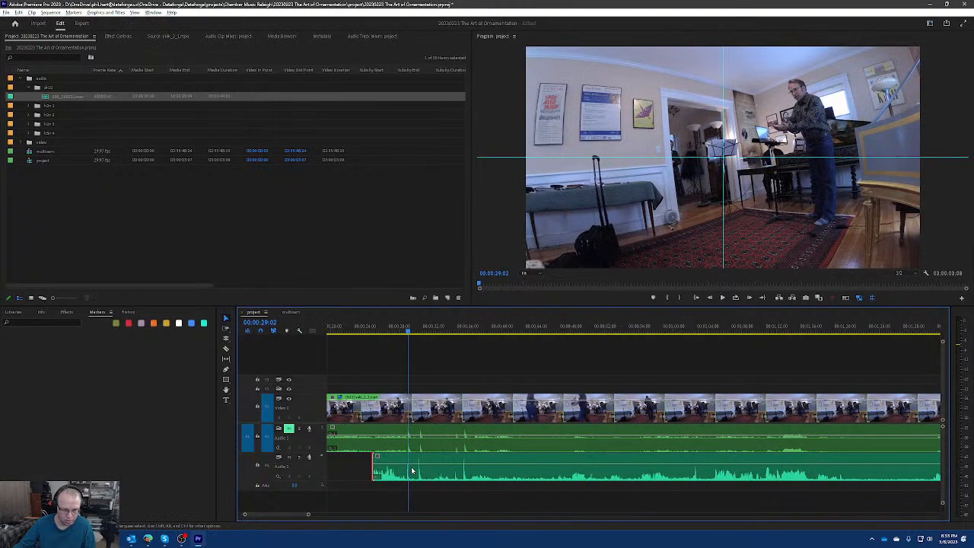
# Shift the dr10 clip slightly so its clap spike lines up with the camera audio at 00:00:29:02, and play the result.
pyautogui.click(462, 333)
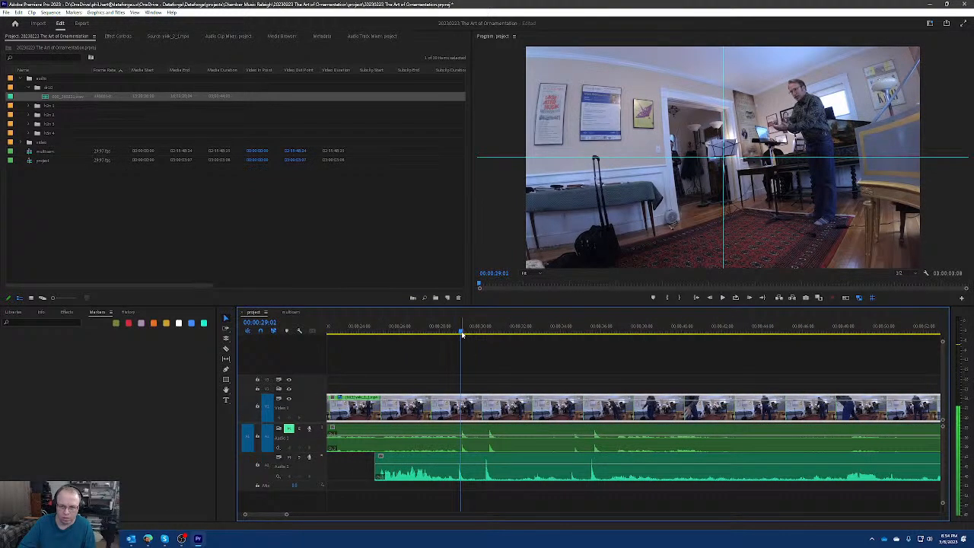
pyautogui.moveTo(462, 335); pyautogui.dragTo(461, 333)
pyautogui.scroll(3, 460, 450)
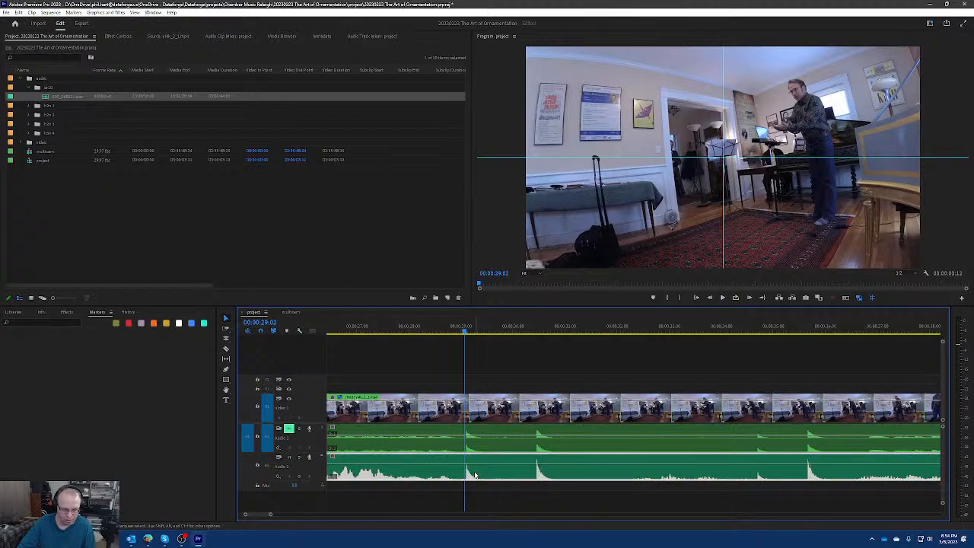
pyautogui.scroll(-5, 470, 456)
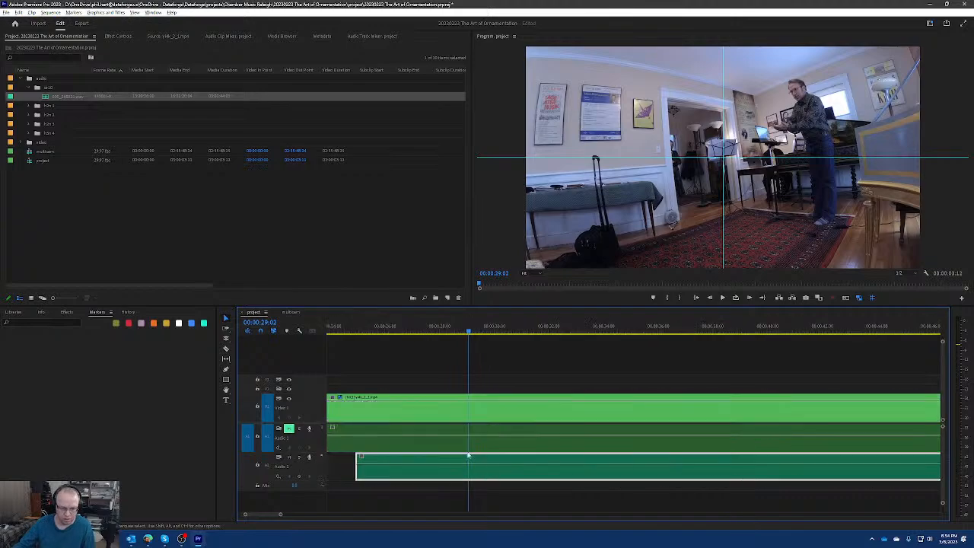
pyautogui.click(468, 332)
pyautogui.press('space')
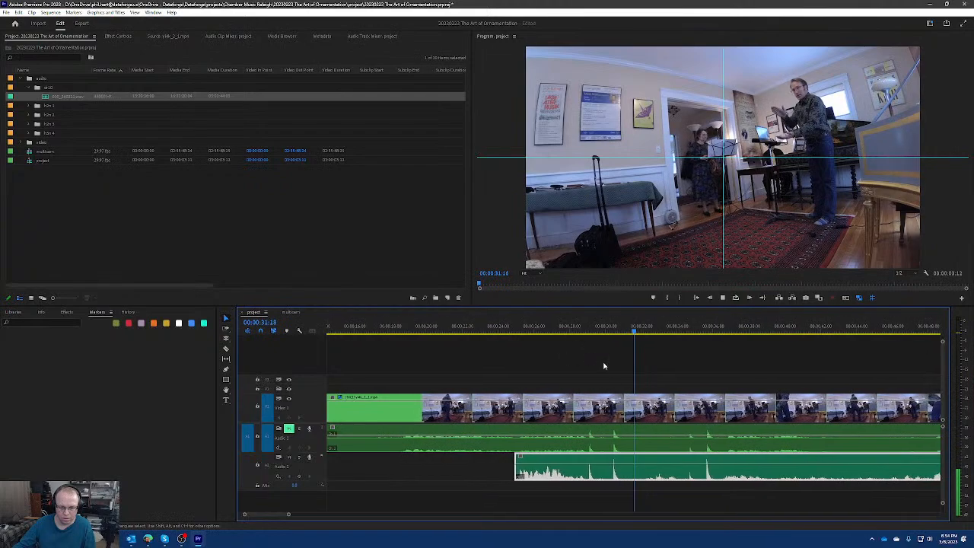
pyautogui.press('space')
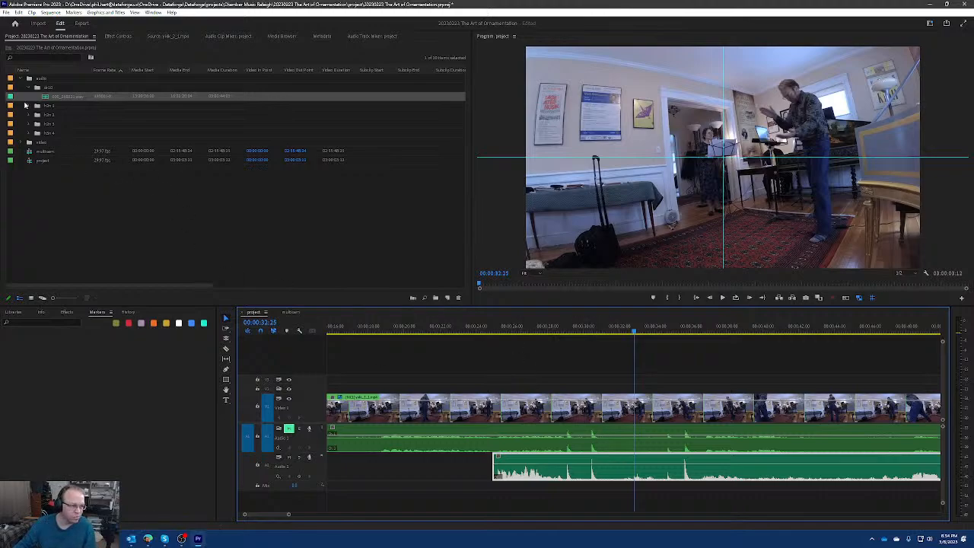
# Expand the h2n 1 bin and place its first two recordings on separate new audio tracks below dr10, starting at about 00:00:19.
pyautogui.click(38, 114)
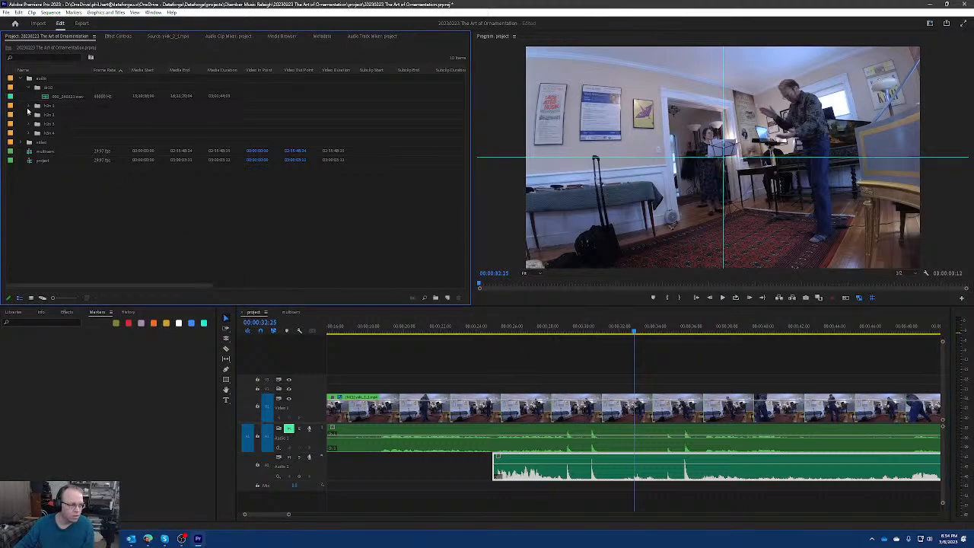
pyautogui.click(28, 106)
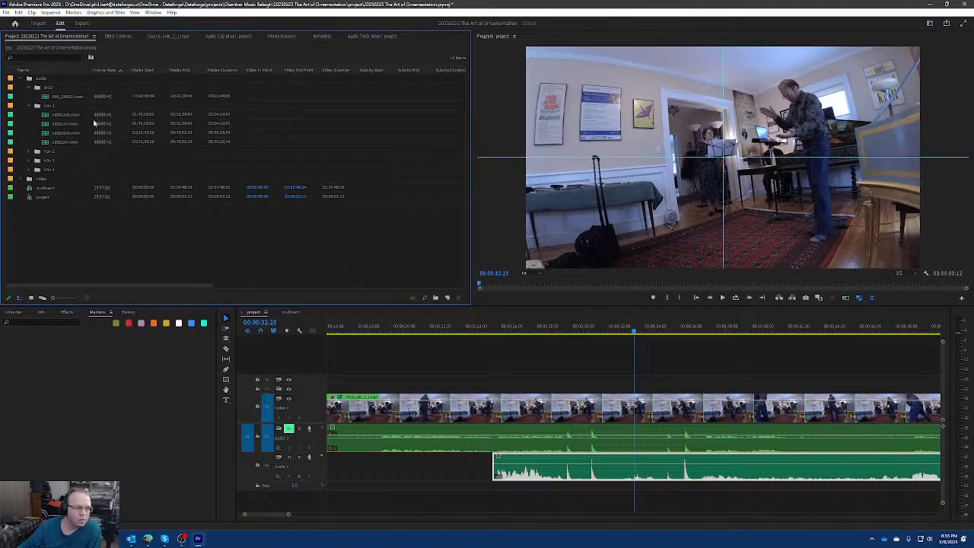
pyautogui.click(60, 117)
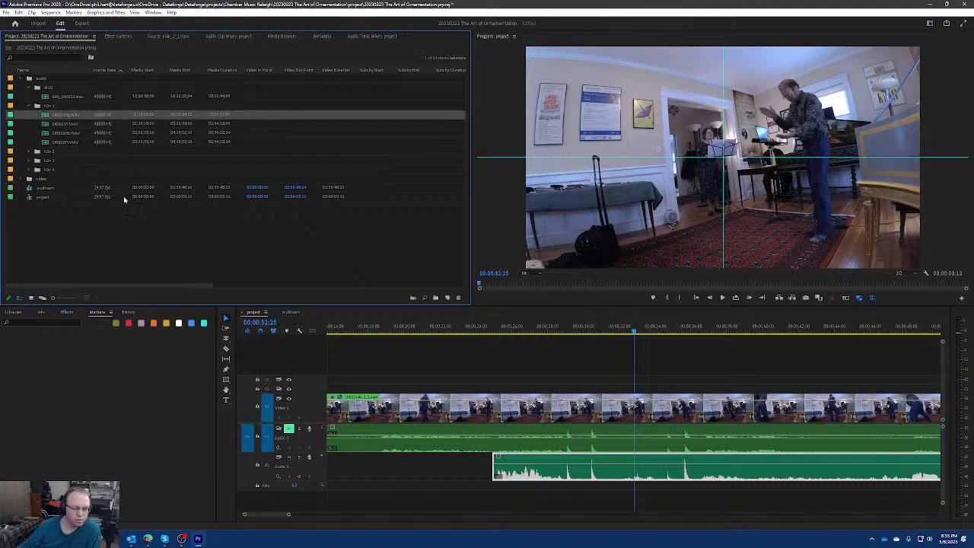
pyautogui.rightClick(319, 472)
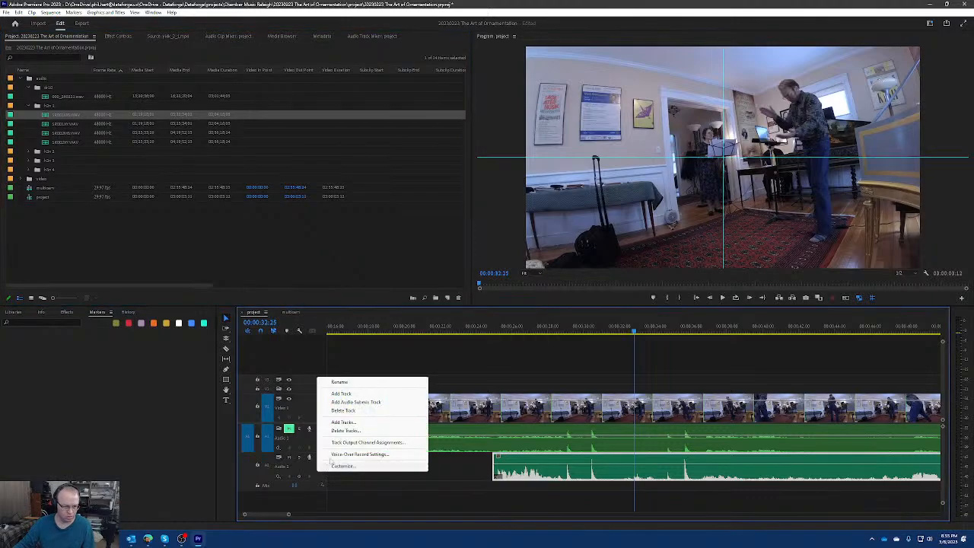
pyautogui.click(76, 116)
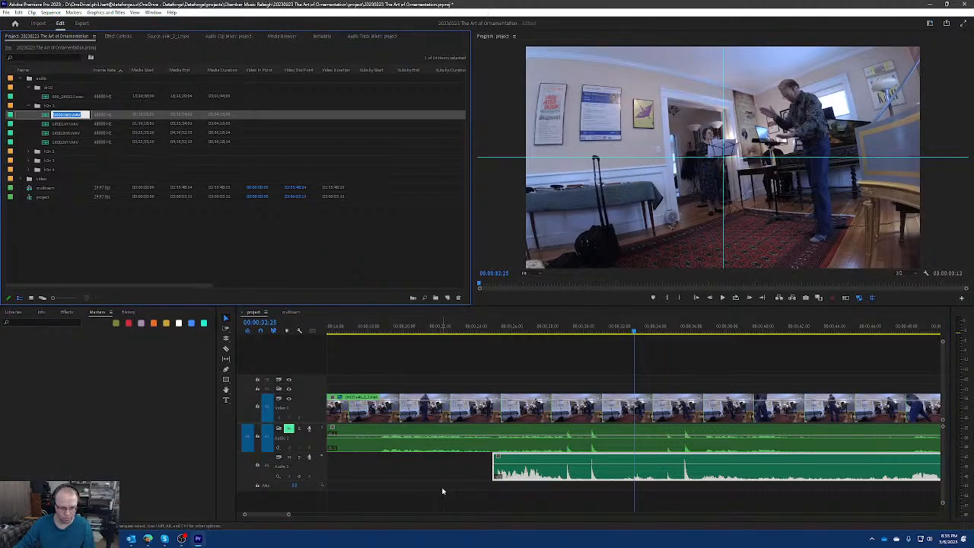
pyautogui.click(69, 137)
pyautogui.click(63, 117)
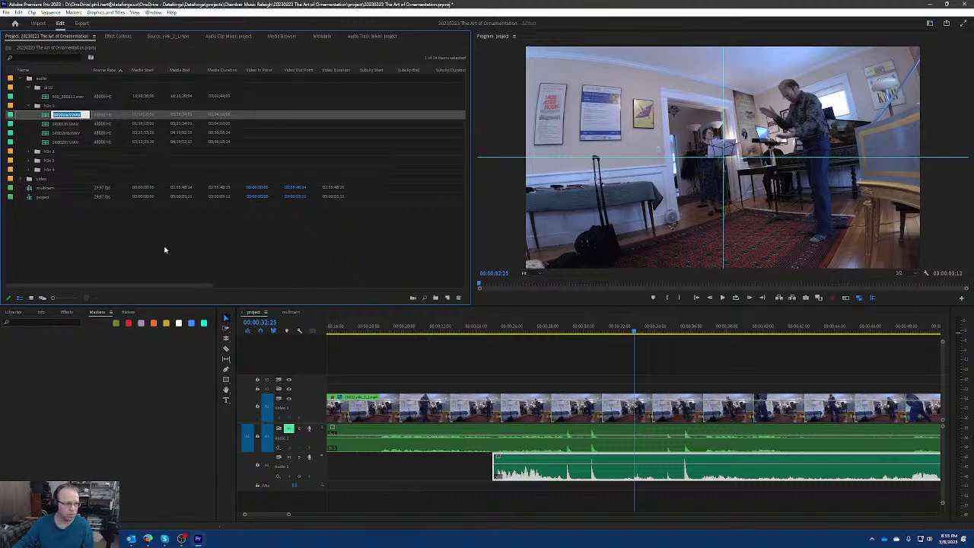
pyautogui.click(175, 279)
pyautogui.click(68, 124)
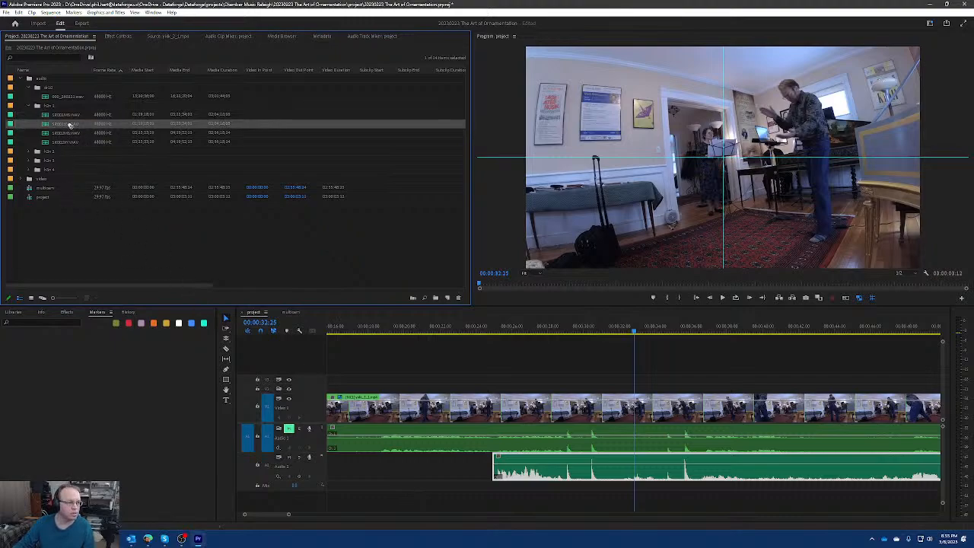
pyautogui.moveTo(391, 516)
pyautogui.mouseDown()
pyautogui.moveTo(411, 491)
pyautogui.moveTo(383, 483)
pyautogui.moveTo(388, 501)
pyautogui.mouseUp()
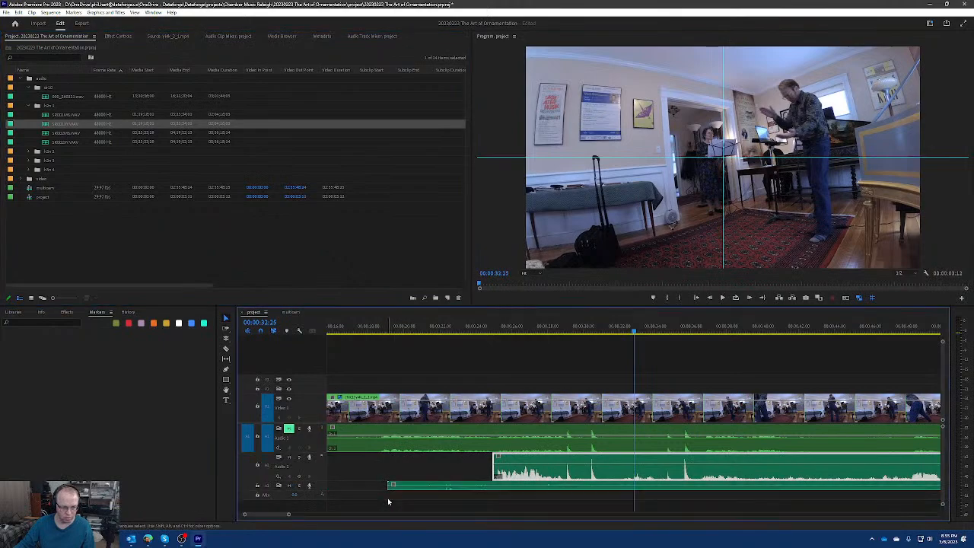
pyautogui.moveTo(72, 115); pyautogui.dragTo(392, 507)
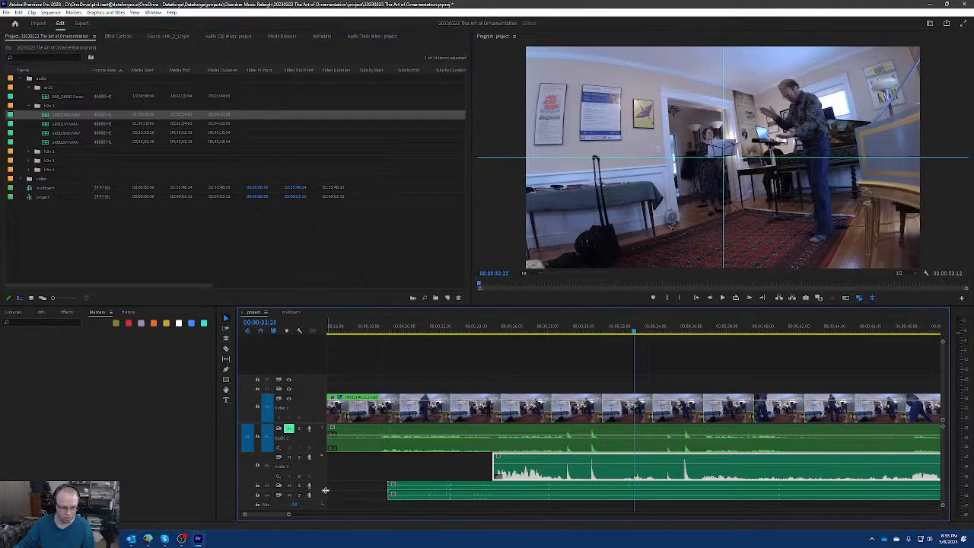
# Enlarge the two new audio tracks so the waveforms of both h2n recordings can be examined.
pyautogui.moveTo(320, 489); pyautogui.dragTo(322, 480)
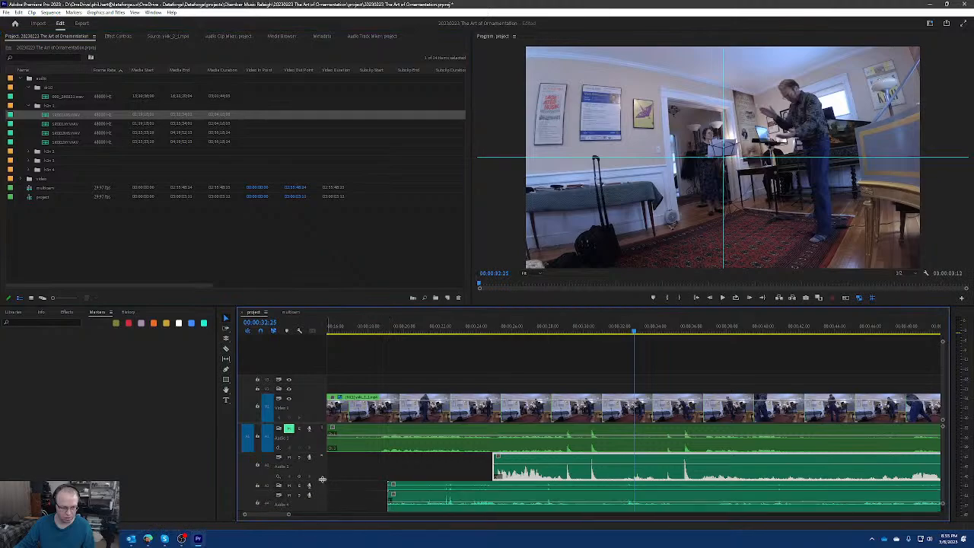
pyautogui.doubleClick(320, 488)
pyautogui.scroll(-5, 350, 481)
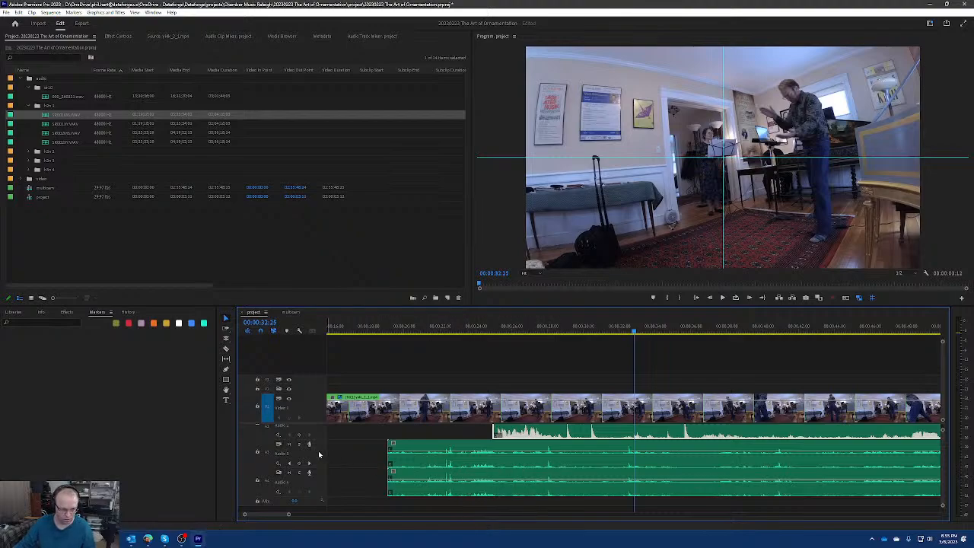
# Rename the two new audio tracks after the h2n 1 recorder, giving each a distinguishing suffix.
pyautogui.rightClick(317, 357)
pyautogui.click(367, 362)
pyautogui.write('h2n 1')
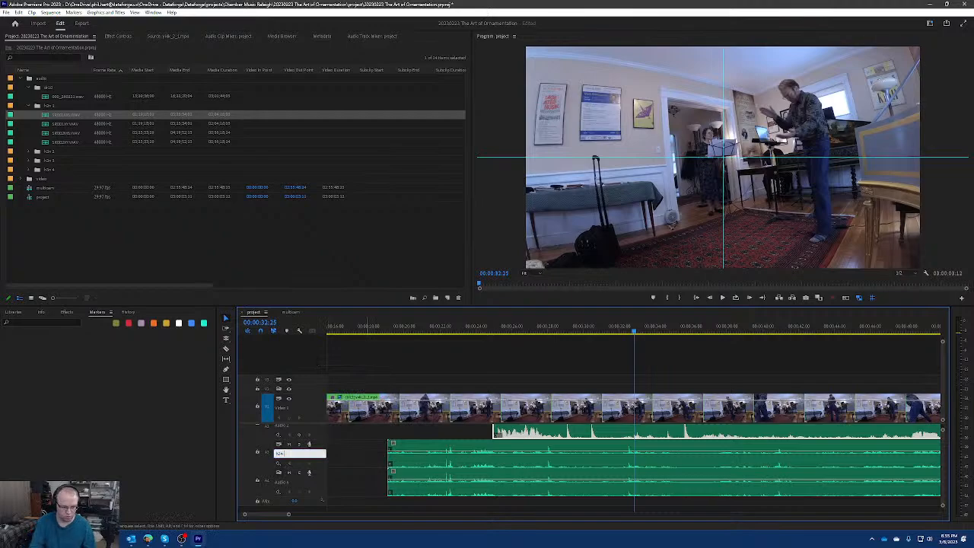
pyautogui.press('Return')
pyautogui.rightClick(320, 479)
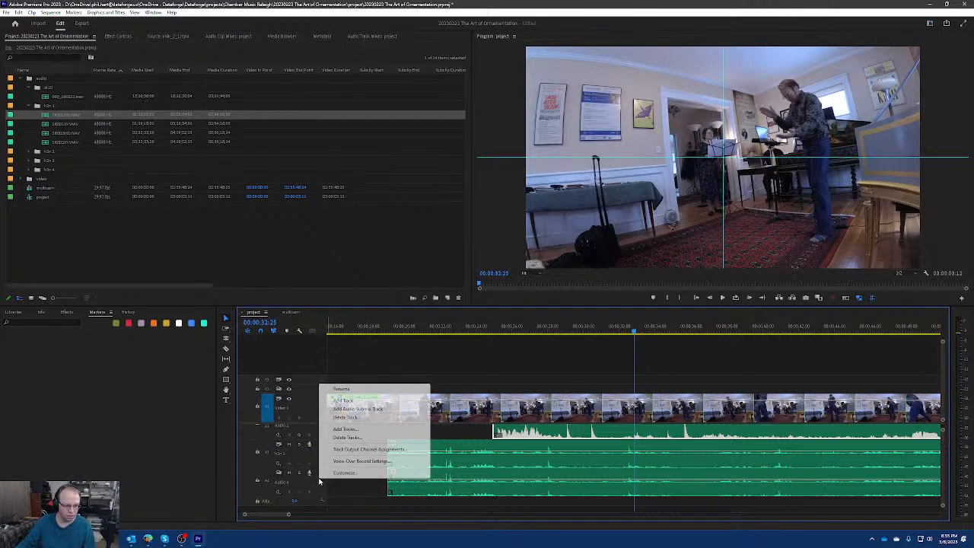
pyautogui.click(341, 389)
pyautogui.write('h2n 2')
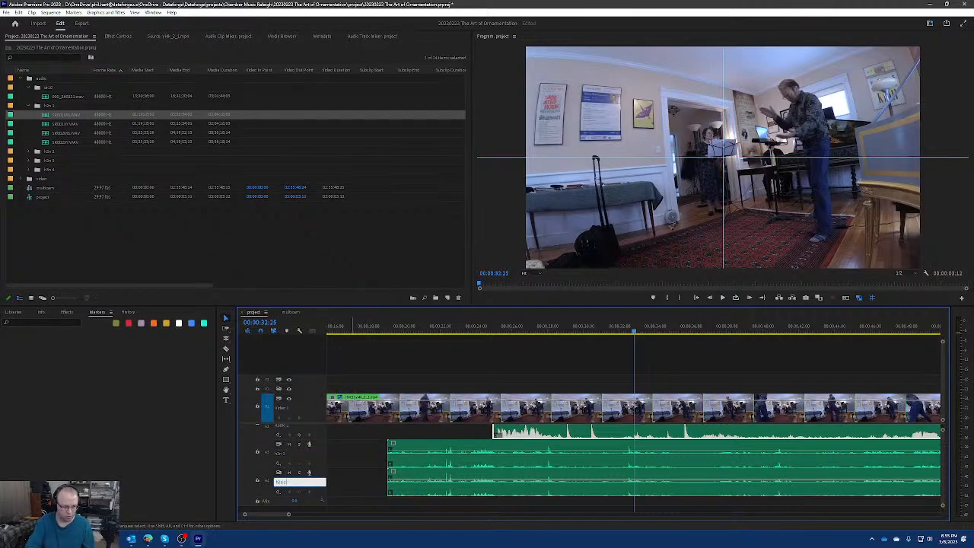
pyautogui.press('Return')
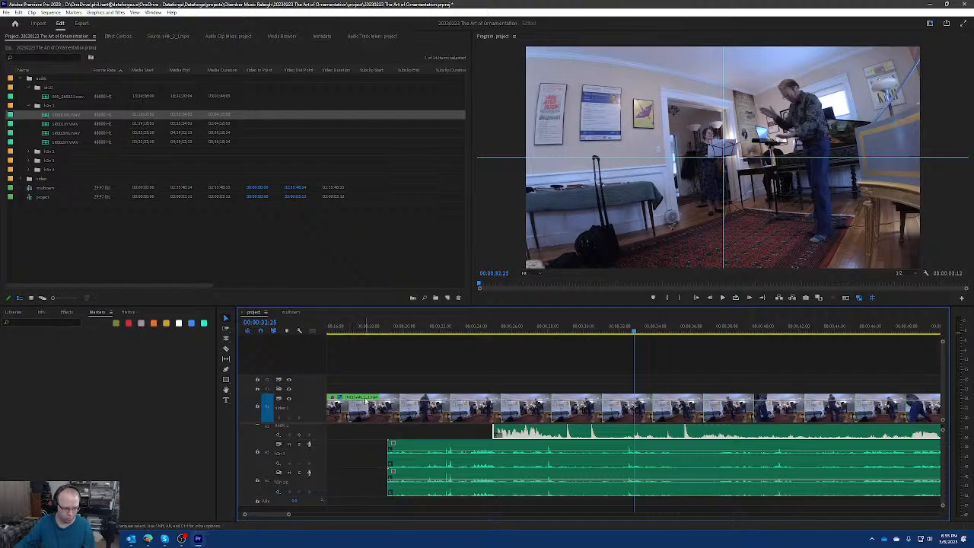
pyautogui.rightClick(322, 452)
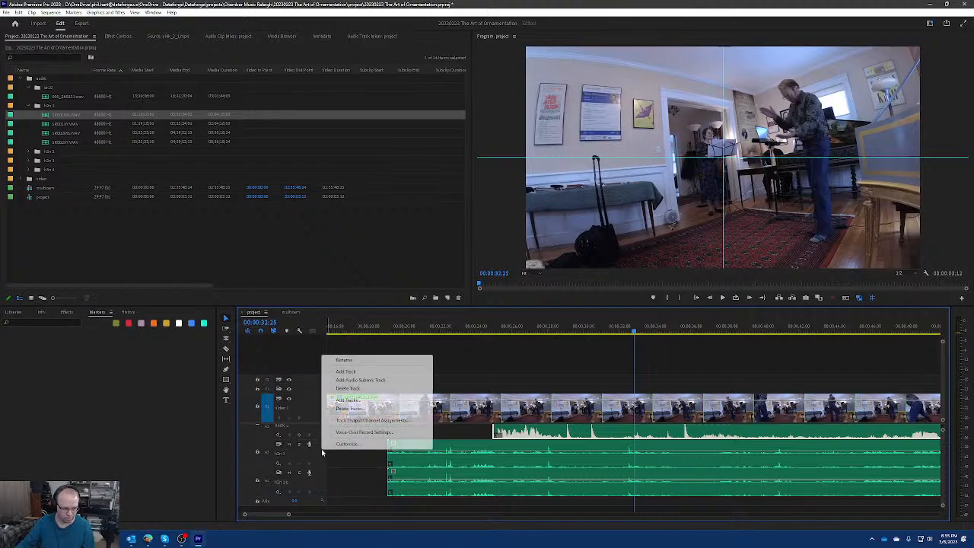
pyautogui.click(361, 361)
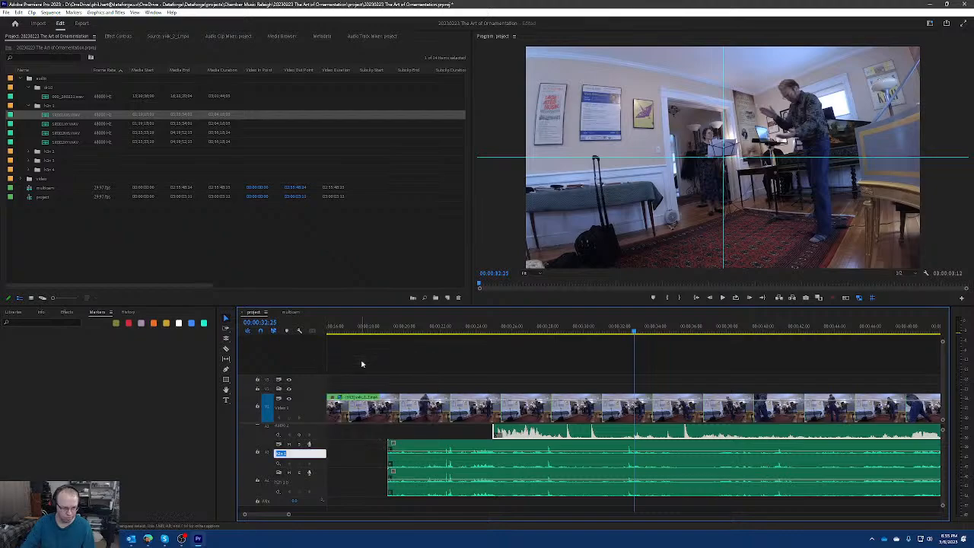
pyautogui.press('Return')
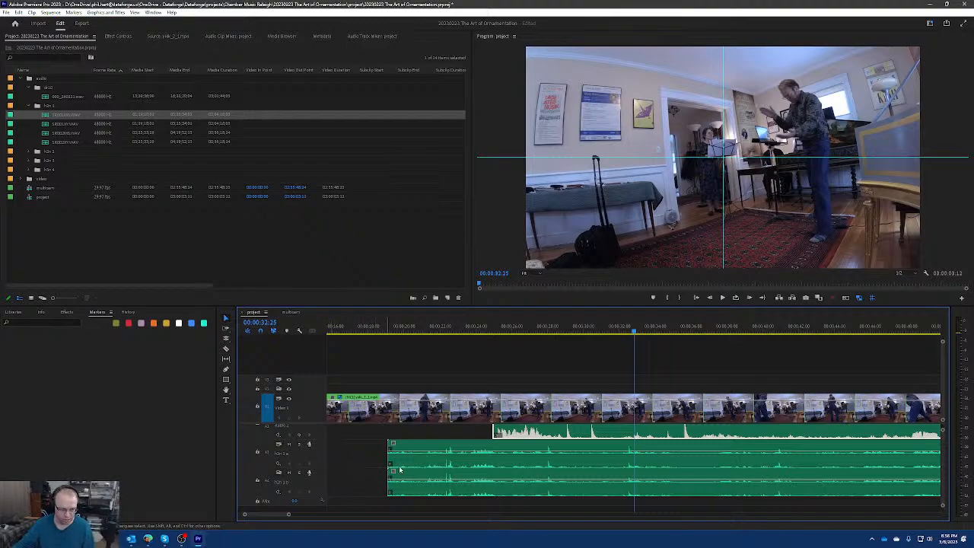
# Select both h2n recordings together and try several offsets to match their spikes with the dr10 waveform near the sequence's start.
pyautogui.scroll(-1, 571, 470)
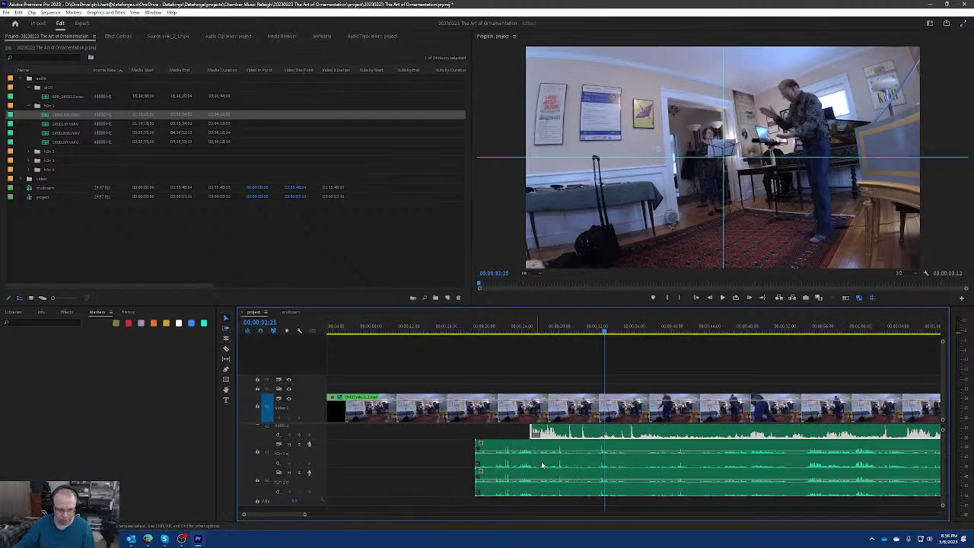
pyautogui.scroll(-1, 566, 465)
pyautogui.scroll(-2, 566, 465)
pyautogui.scroll(2, 420, 465)
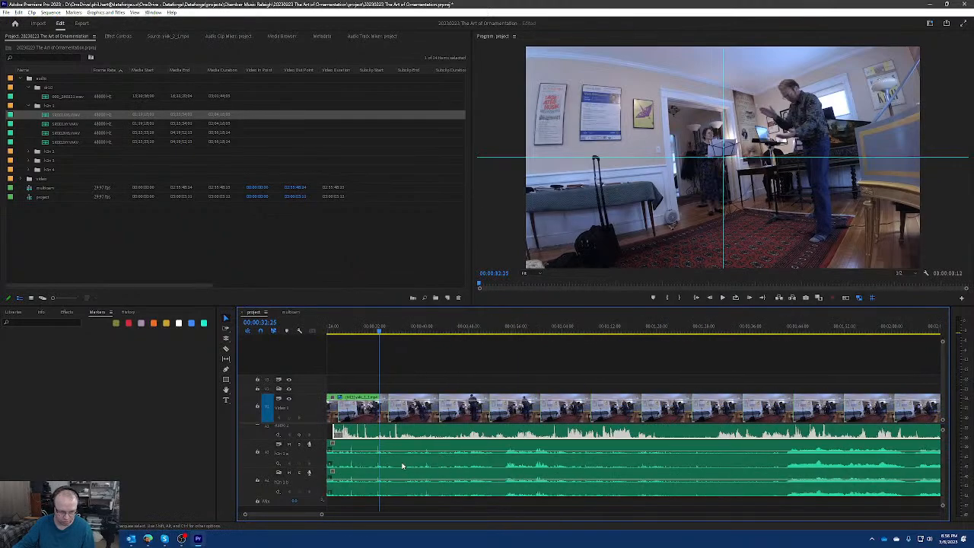
pyautogui.scroll(5, 386, 465)
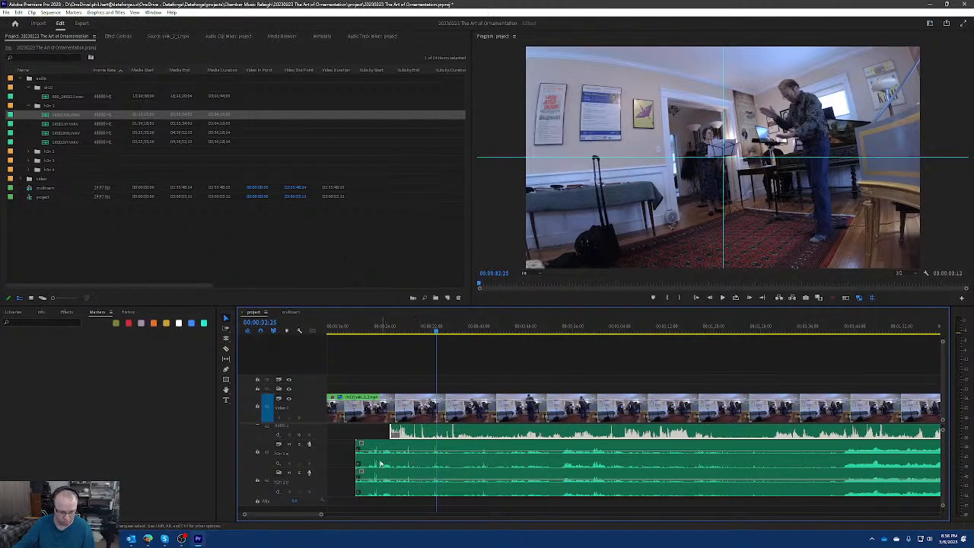
pyautogui.moveTo(346, 457); pyautogui.dragTo(373, 475)
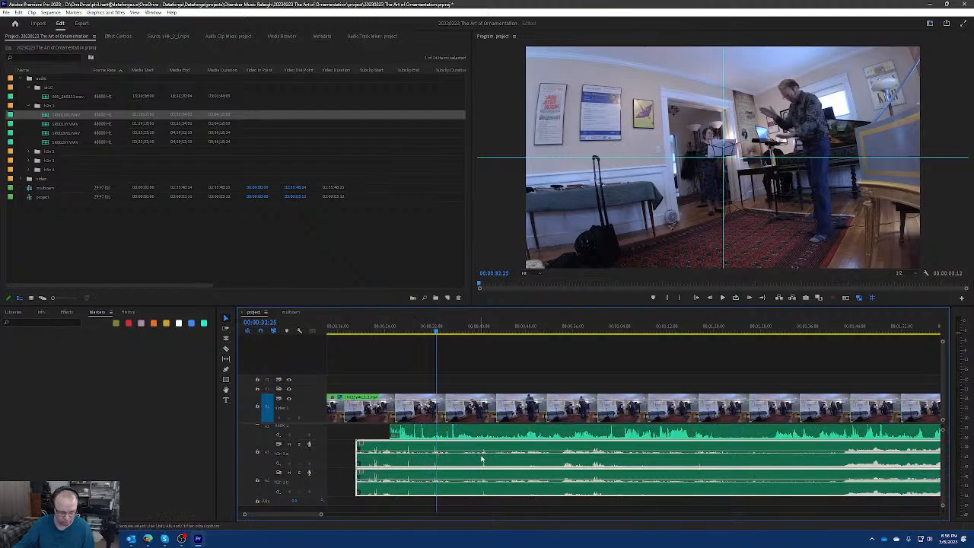
pyautogui.moveTo(409, 460); pyautogui.dragTo(454, 460)
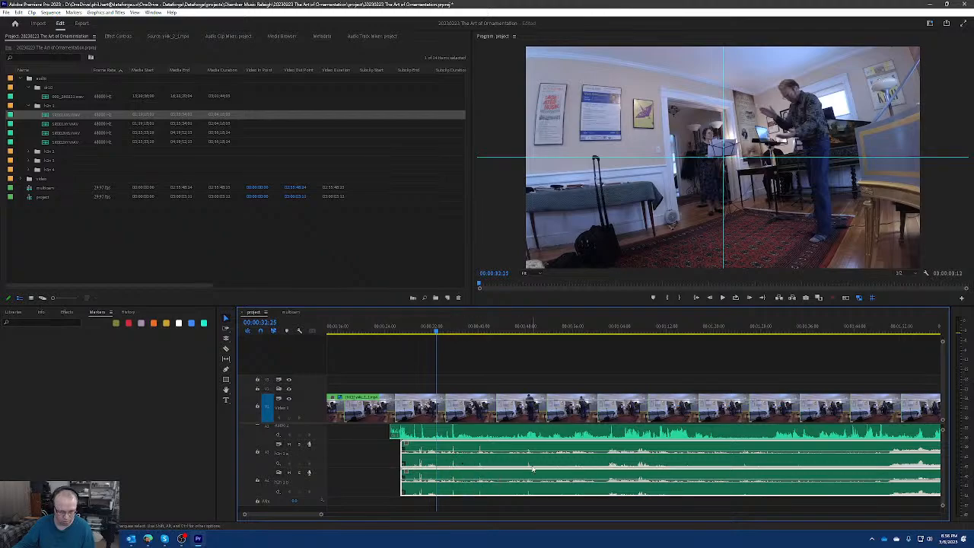
pyautogui.moveTo(480, 463); pyautogui.dragTo(454, 462)
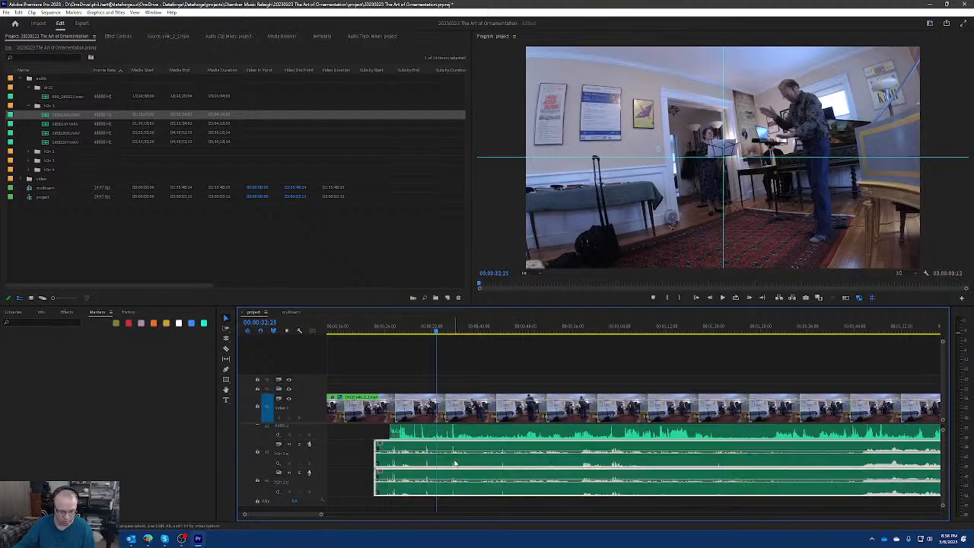
pyautogui.moveTo(502, 463); pyautogui.dragTo(454, 461)
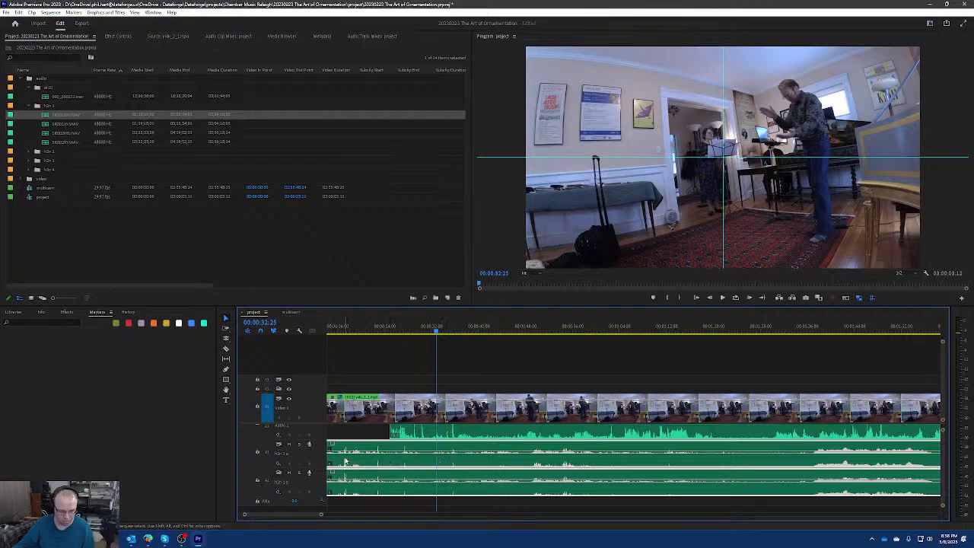
pyautogui.moveTo(344, 461); pyautogui.dragTo(457, 470)
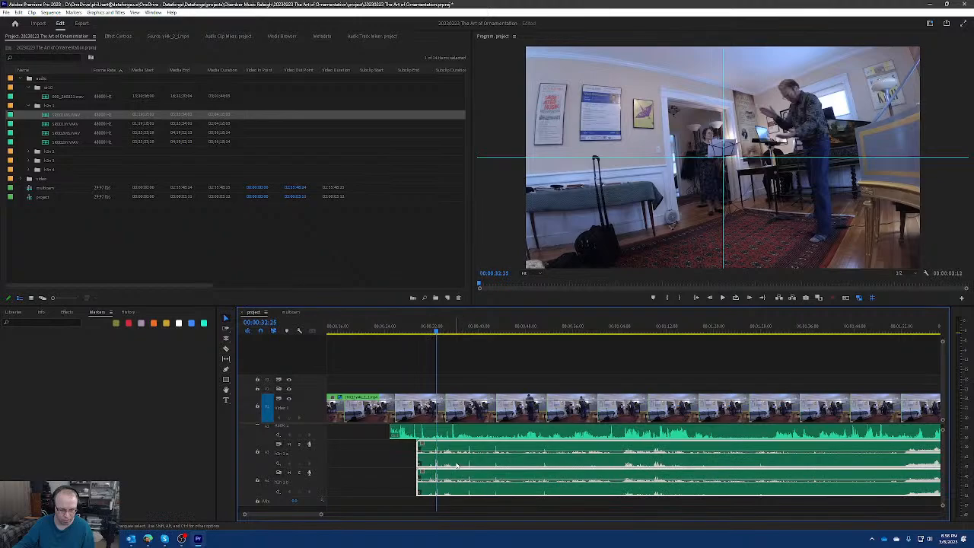
pyautogui.moveTo(470, 462)
pyautogui.mouseDown()
pyautogui.moveTo(436, 460)
pyautogui.moveTo(454, 462)
pyautogui.mouseUp()
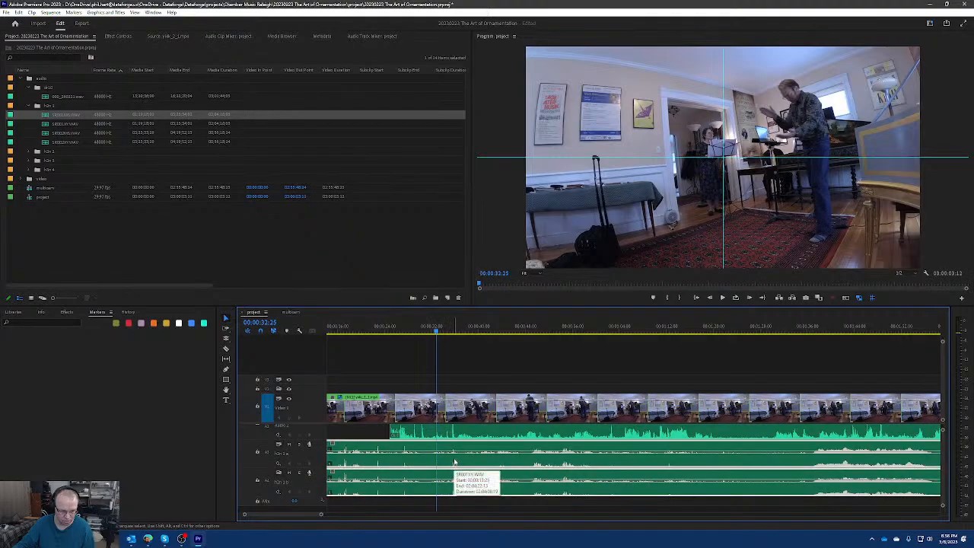
# Examine the dr10 and h2n waveforms along the sequence for distinctive spikes that reveal the offset between the recorders.
pyautogui.press('-')
pyautogui.press('-')
pyautogui.press('-')
pyautogui.press('-')
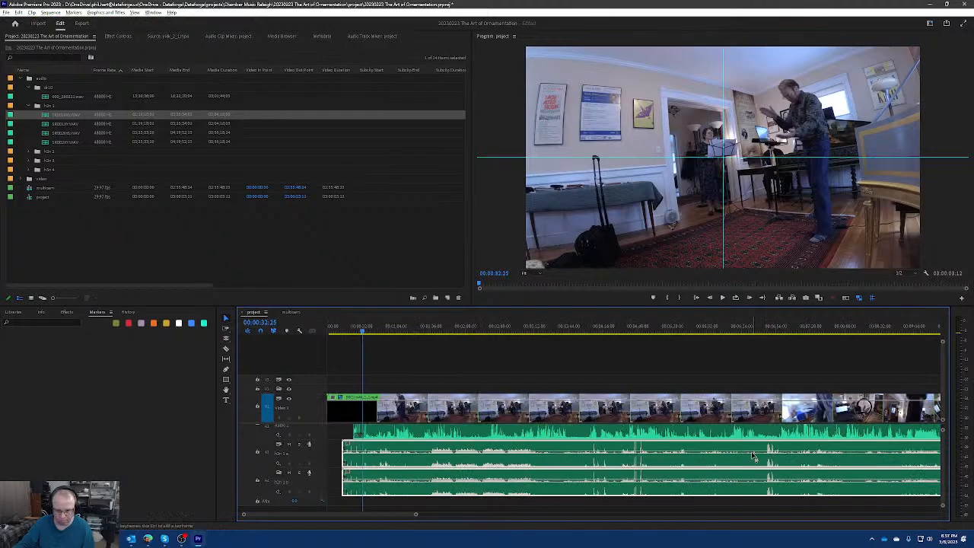
pyautogui.press('-')
pyautogui.press('-')
pyautogui.press('-')
pyautogui.press('-')
pyautogui.press('-')
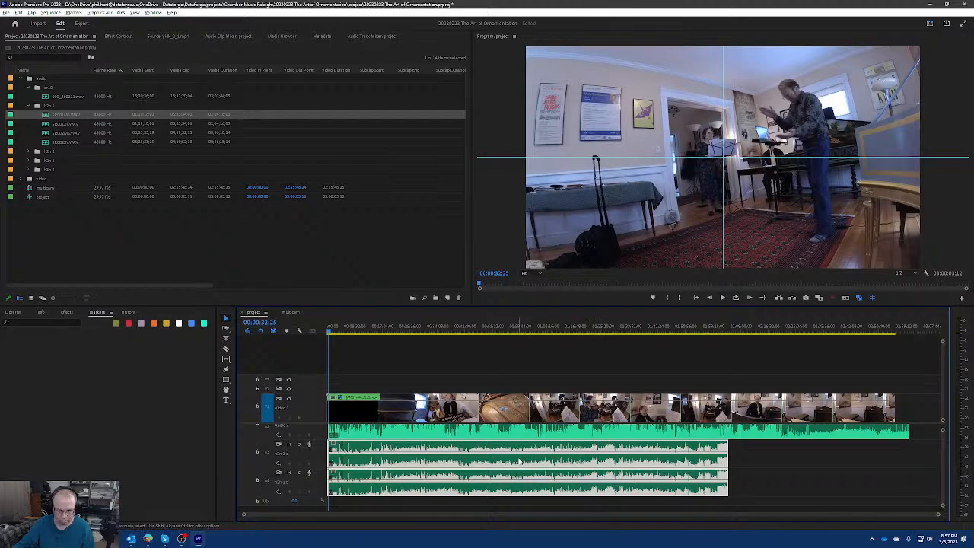
pyautogui.scroll(4, 536, 459)
pyautogui.hscroll(-5, 493, 459)
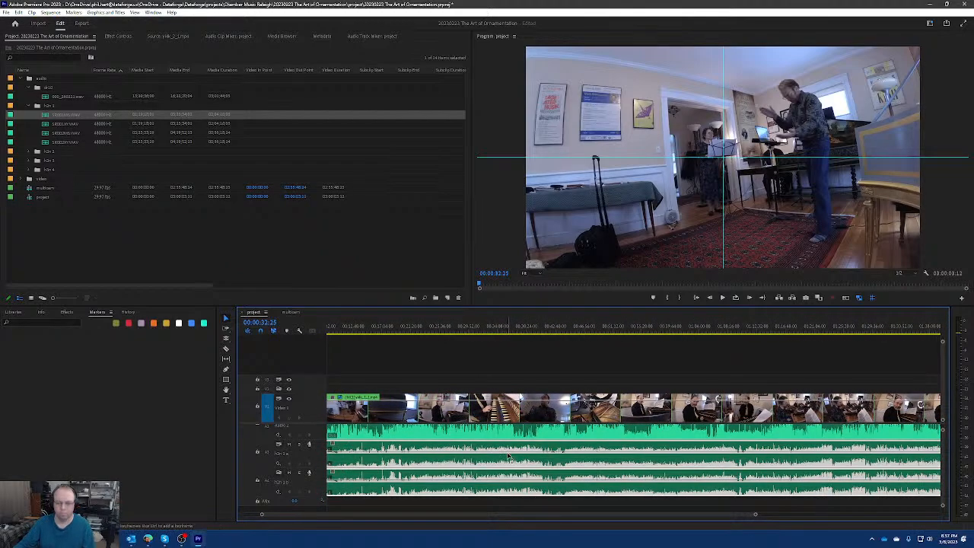
pyautogui.scroll(-4, 510, 456)
pyautogui.scroll(6, 351, 461)
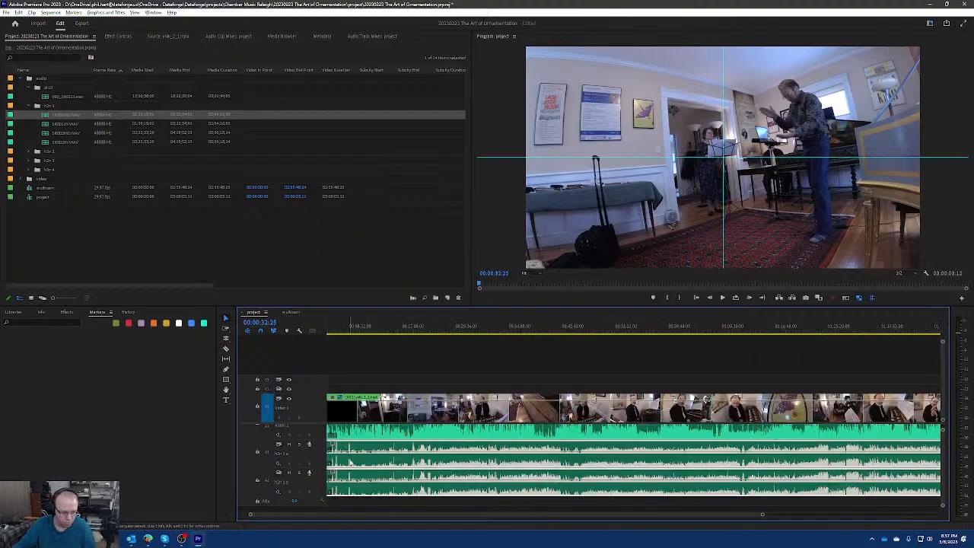
pyautogui.scroll(8, 352, 462)
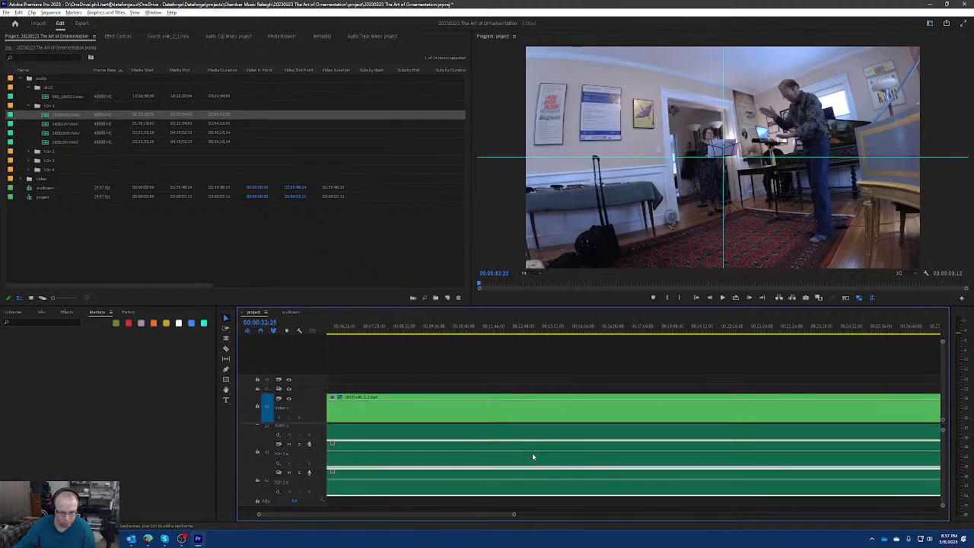
pyautogui.scroll(2, 566, 457)
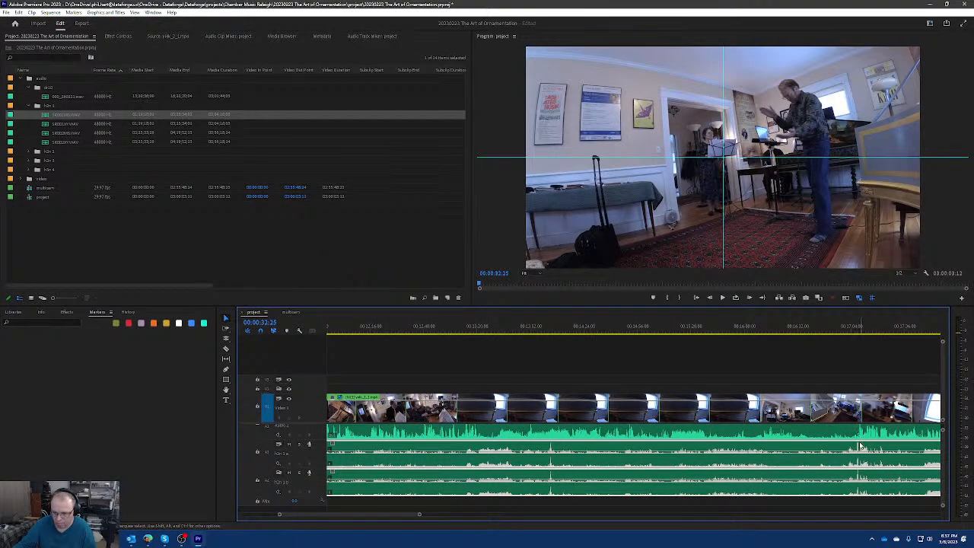
pyautogui.scroll(-8, 633, 462)
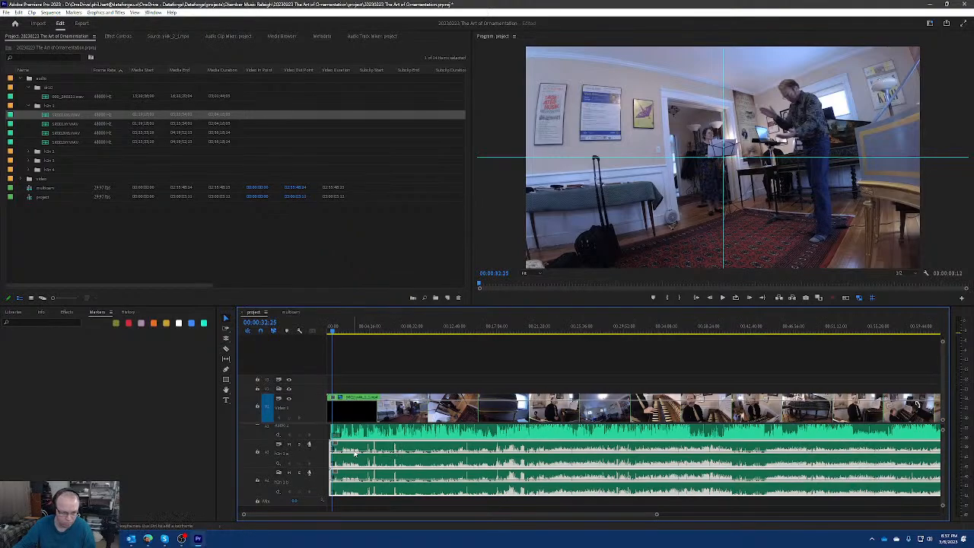
pyautogui.scroll(3, 414, 455)
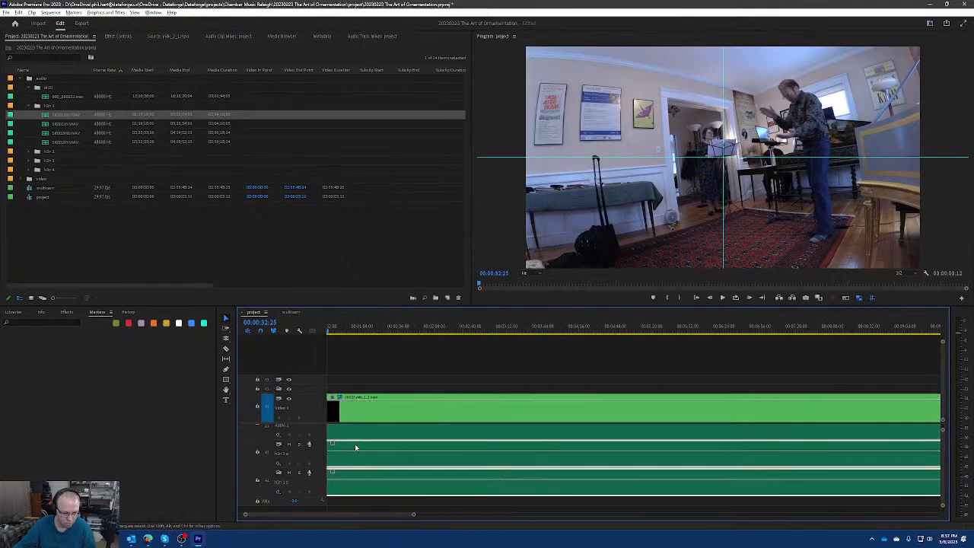
# Listen to the sequence from about 00:01:47 and around 00:04:38 to identify the h2n spikes by ear.
pyautogui.click(410, 328)
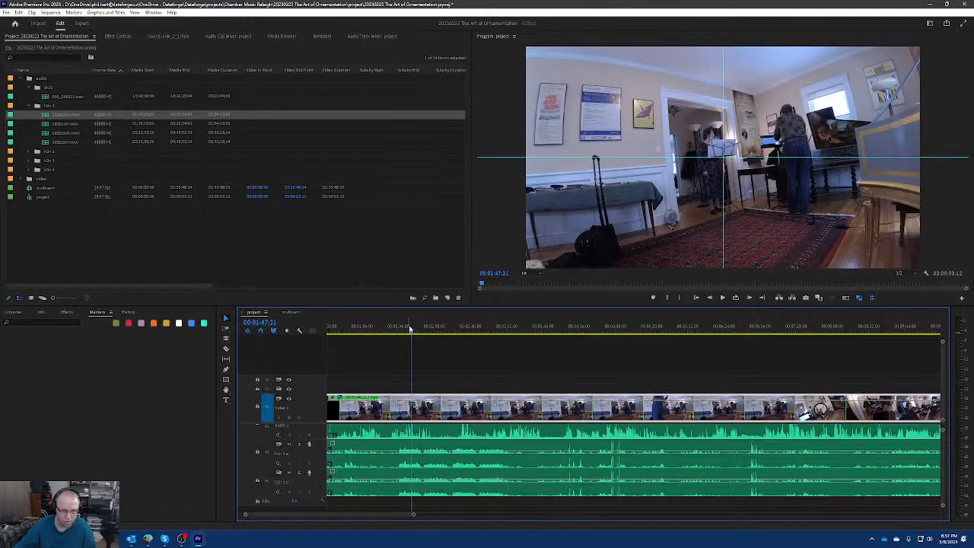
pyautogui.scroll(1, 413, 334)
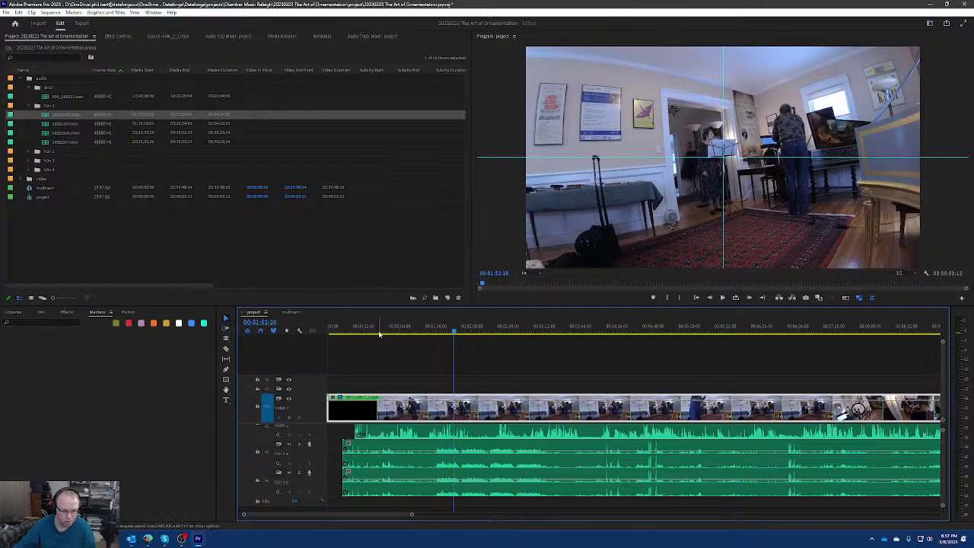
pyautogui.moveTo(381, 333); pyautogui.dragTo(643, 341)
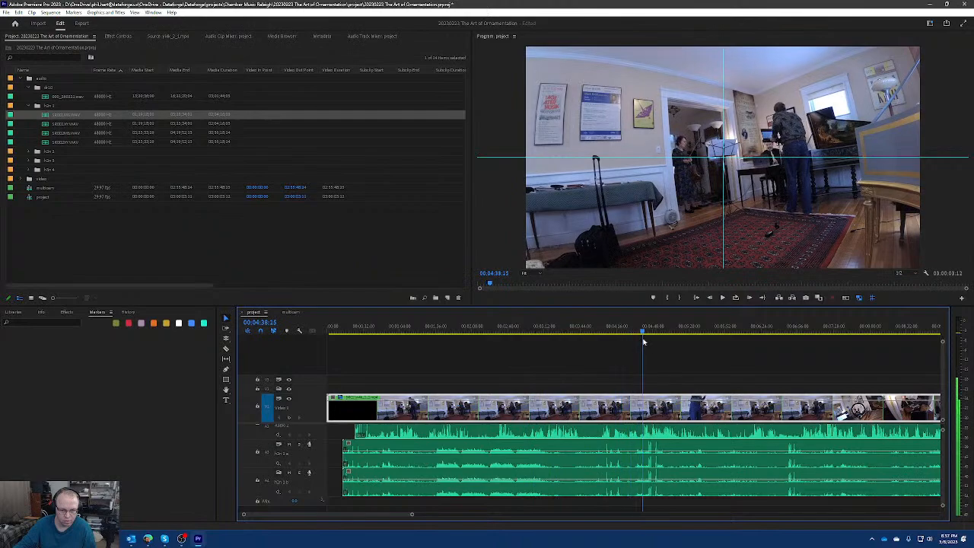
pyautogui.press('space')
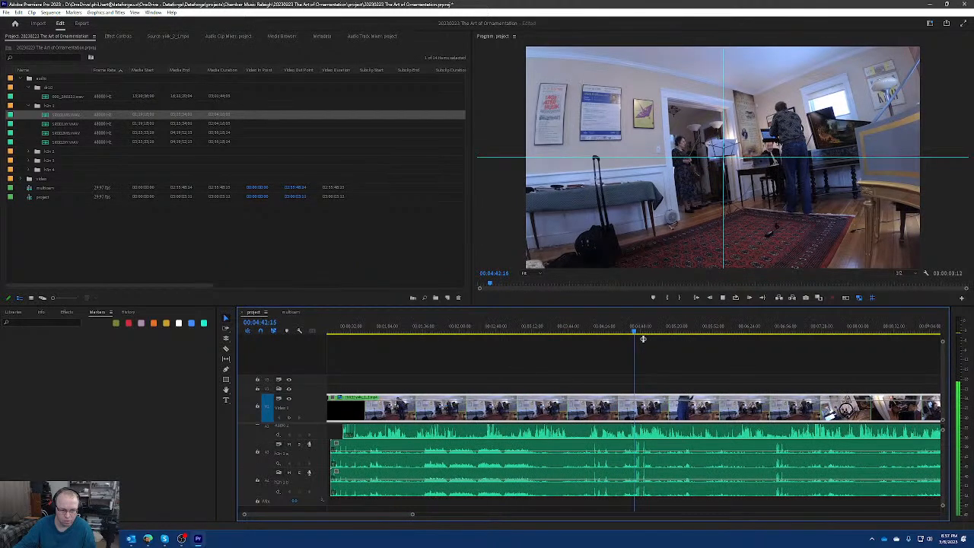
pyautogui.press('space')
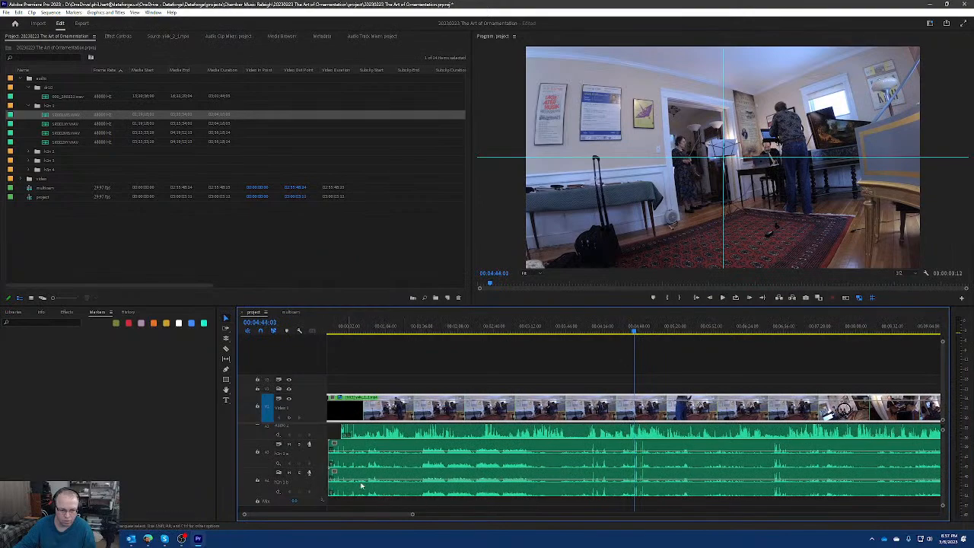
# Trim the starts of both h2n recordings to shortly before their group of spikes near 00:04:44.
pyautogui.press('-')
pyautogui.press('-')
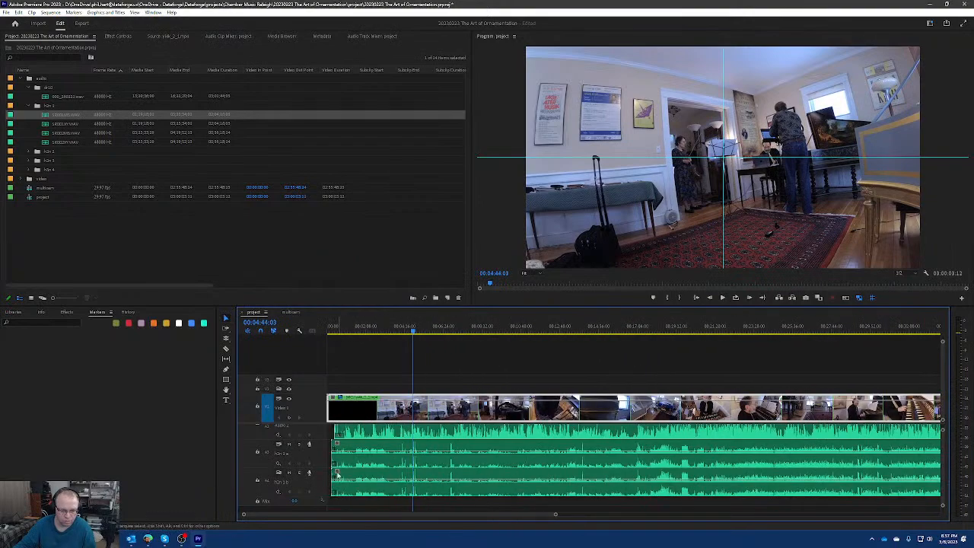
pyautogui.moveTo(334, 471); pyautogui.dragTo(389, 472)
pyautogui.moveTo(333, 455); pyautogui.dragTo(390, 455)
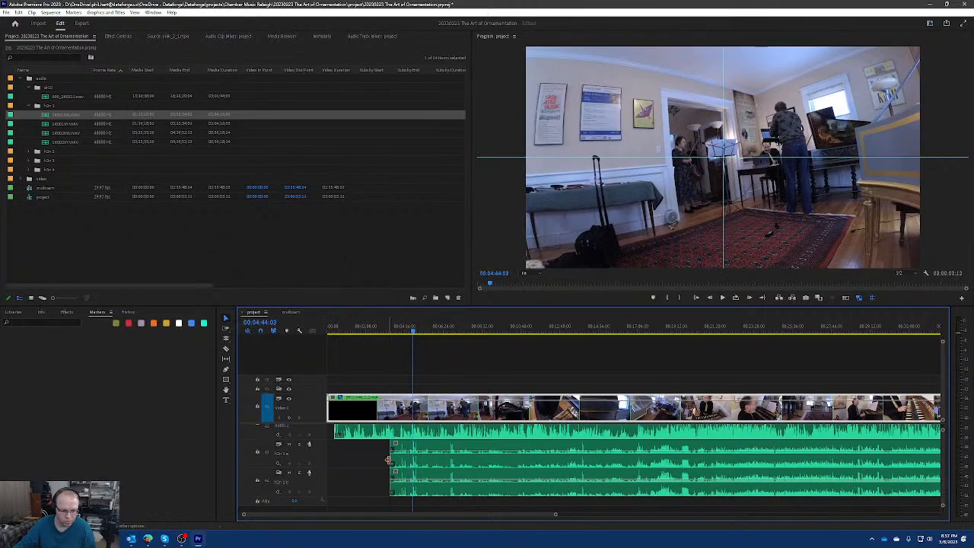
pyautogui.press('=')
pyautogui.hscroll(-3, 411, 468)
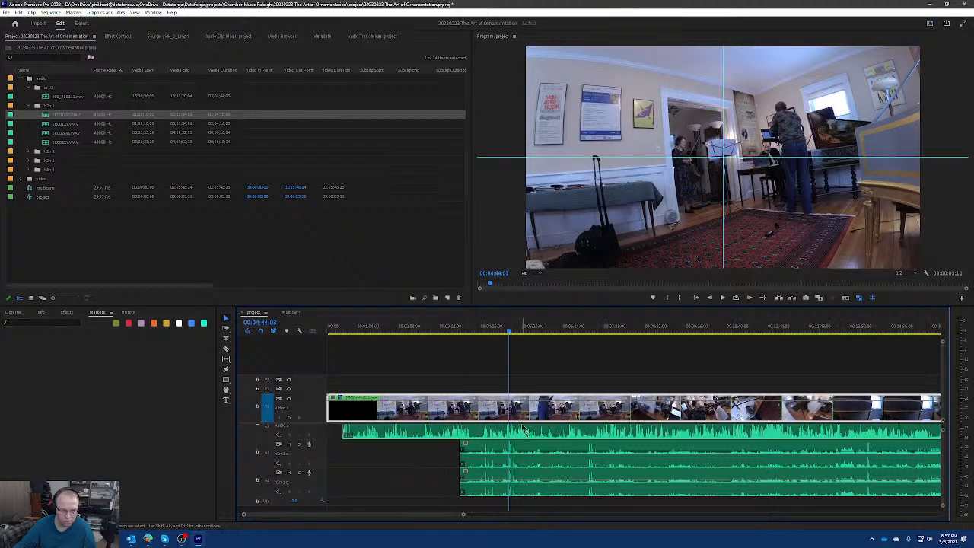
# Shift both h2n recordings earlier until their clap spikes line up with the playhead at 00:00:29:02, and save the project.
pyautogui.moveTo(424, 336); pyautogui.dragTo(347, 335)
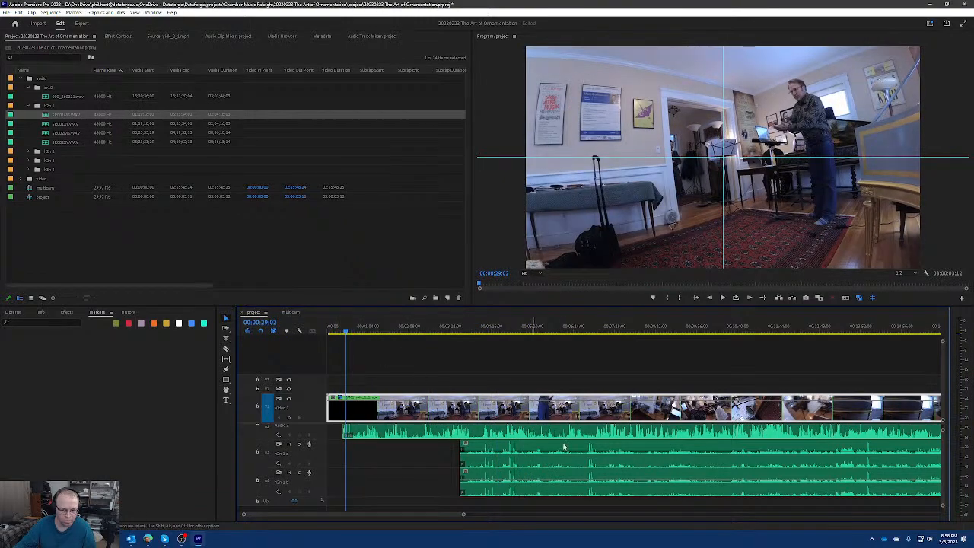
pyautogui.moveTo(491, 492); pyautogui.dragTo(346, 487)
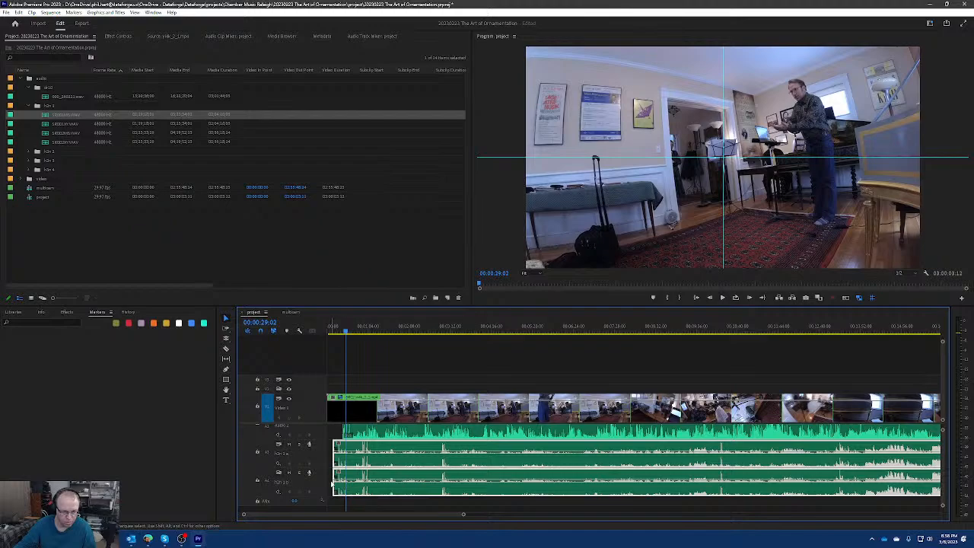
pyautogui.moveTo(335, 467); pyautogui.dragTo(347, 491)
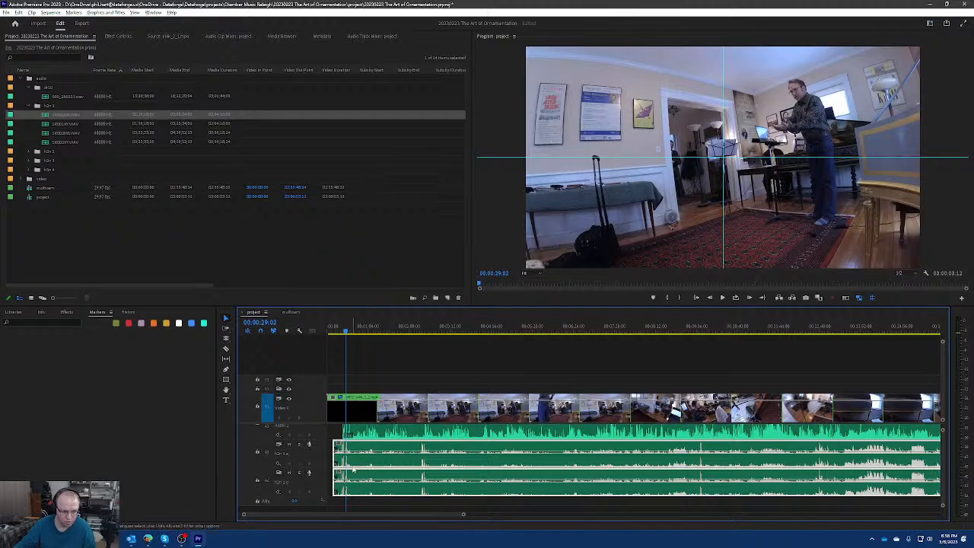
pyautogui.scroll(3, 356, 469)
pyautogui.scroll(5, 356, 468)
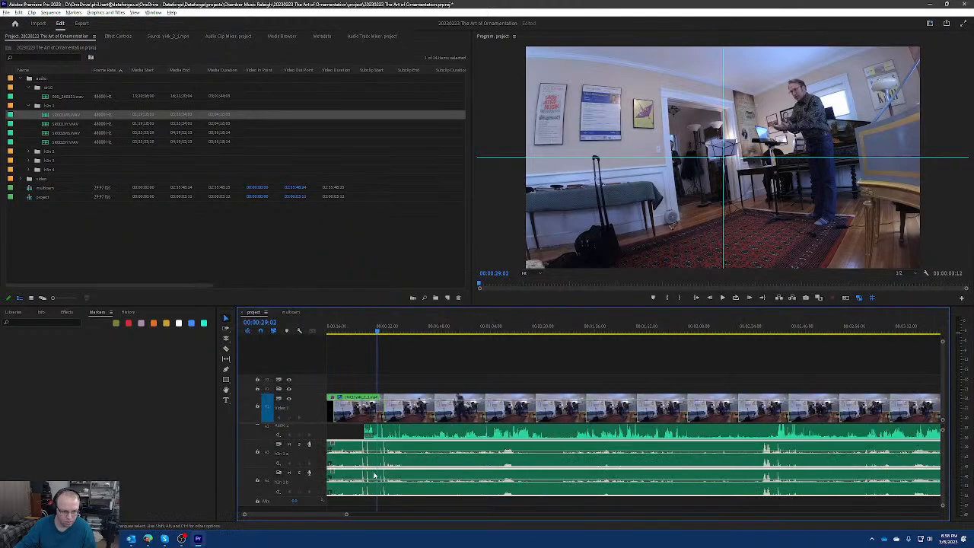
pyautogui.moveTo(406, 448); pyautogui.dragTo(442, 449)
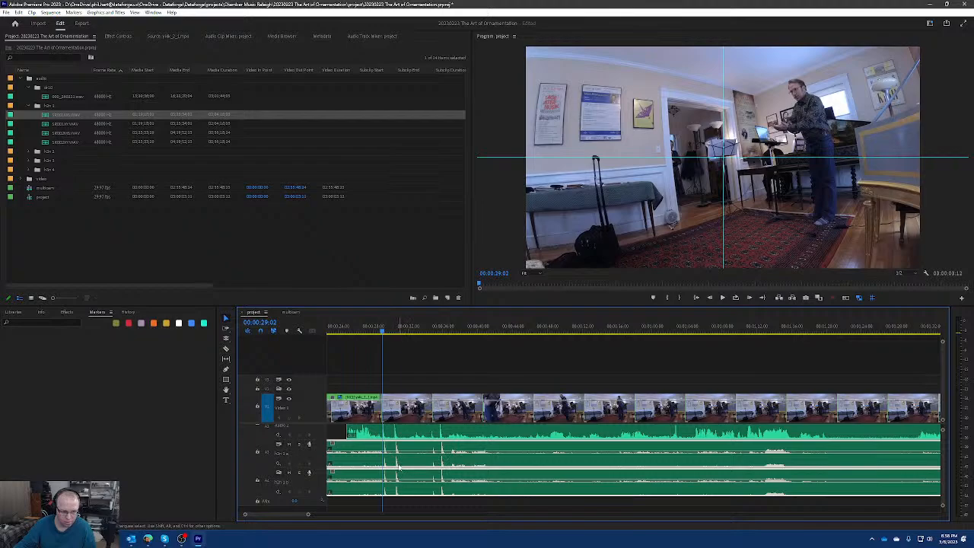
pyautogui.scroll(-15, 438, 458)
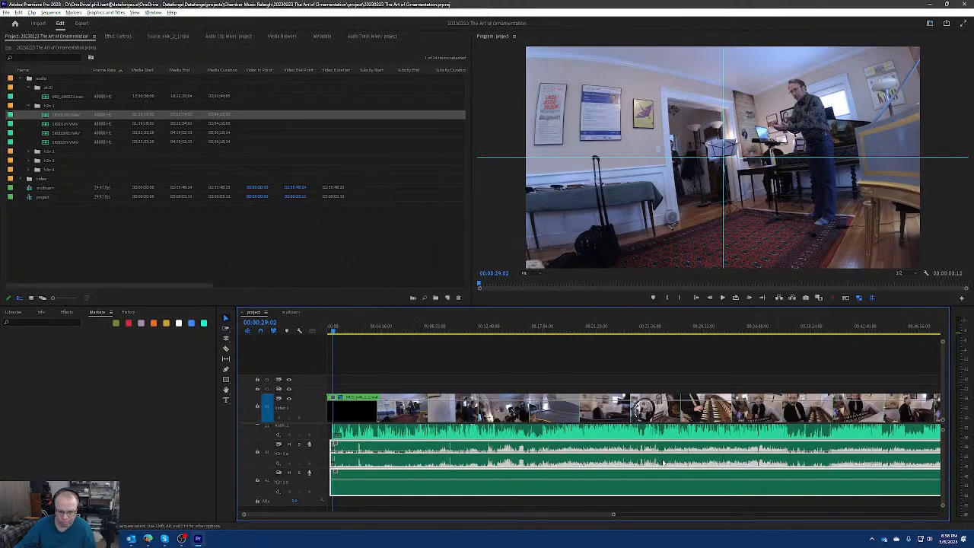
pyautogui.hotkey('ctrl', 's')
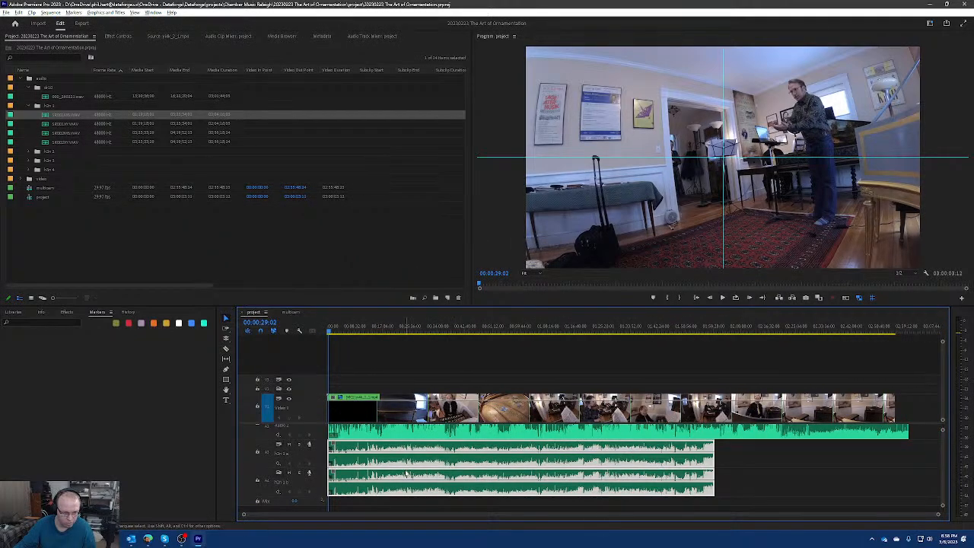
# Shift both h2n recordings a few frames earlier until their clap spikes line up with the dr10 clap spikes near 00:00:29:02.
pyautogui.scroll(2, 407, 473)
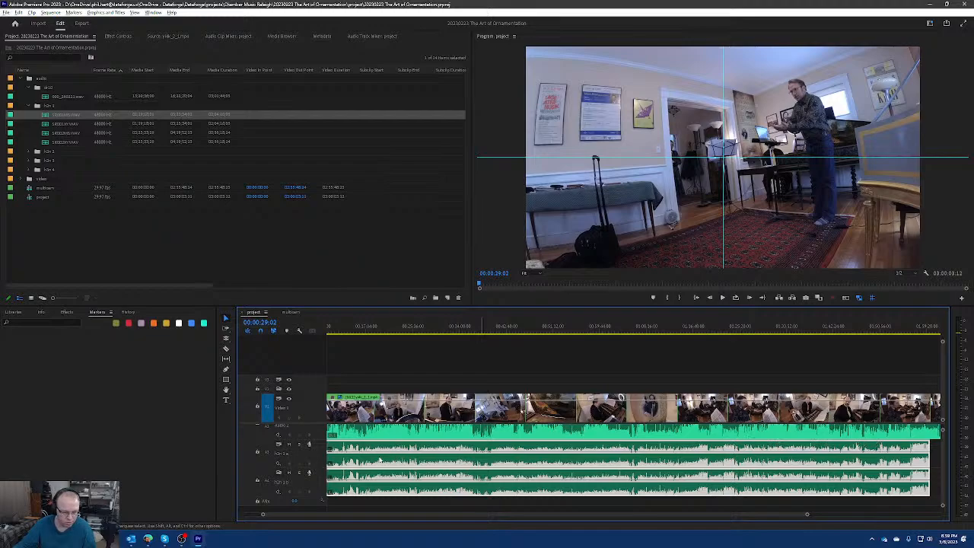
pyautogui.scroll(2, 396, 451)
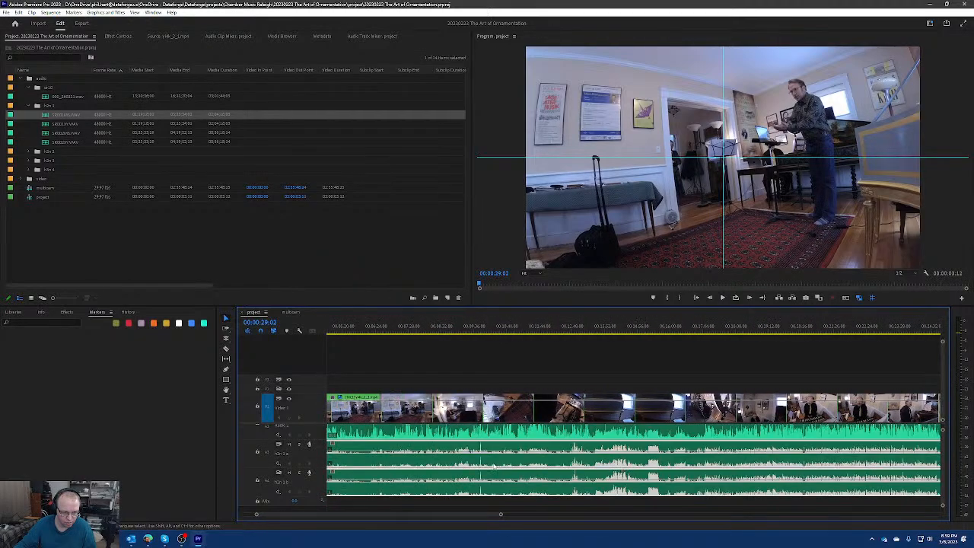
pyautogui.hscroll(-5, 494, 466)
pyautogui.scroll(5, 366, 465)
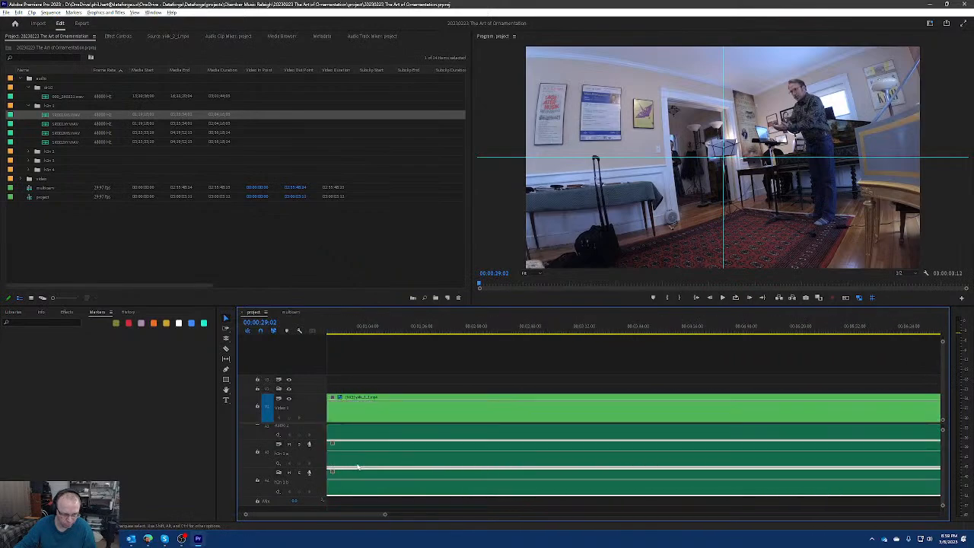
pyautogui.scroll(4, 378, 455)
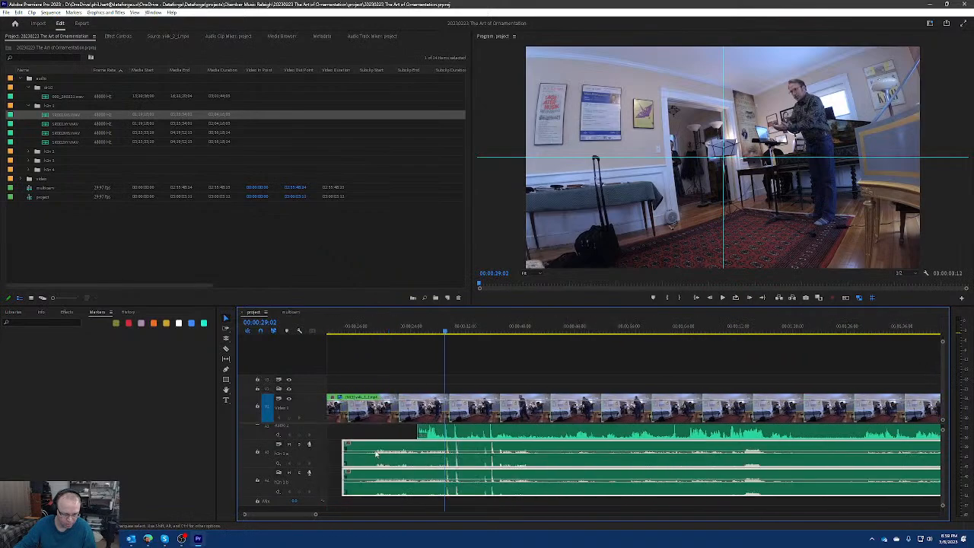
pyautogui.scroll(3, 523, 460)
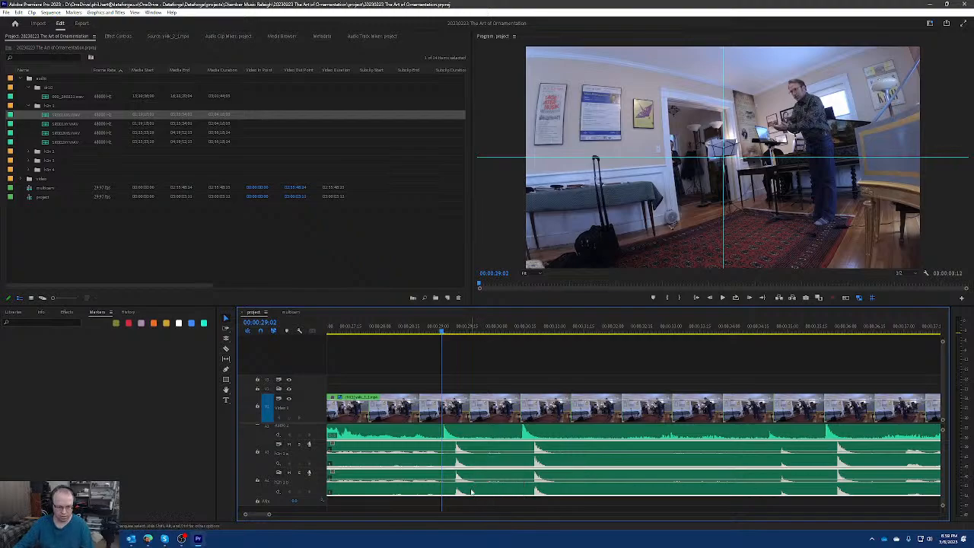
pyautogui.hotkey('alt', 'Left')
pyautogui.hotkey('alt', 'Left')
pyautogui.hotkey('alt', 'Left')
pyautogui.hotkey('alt', 'Left')
pyautogui.hotkey('alt', 'Left')
pyautogui.hotkey('alt', 'Left')
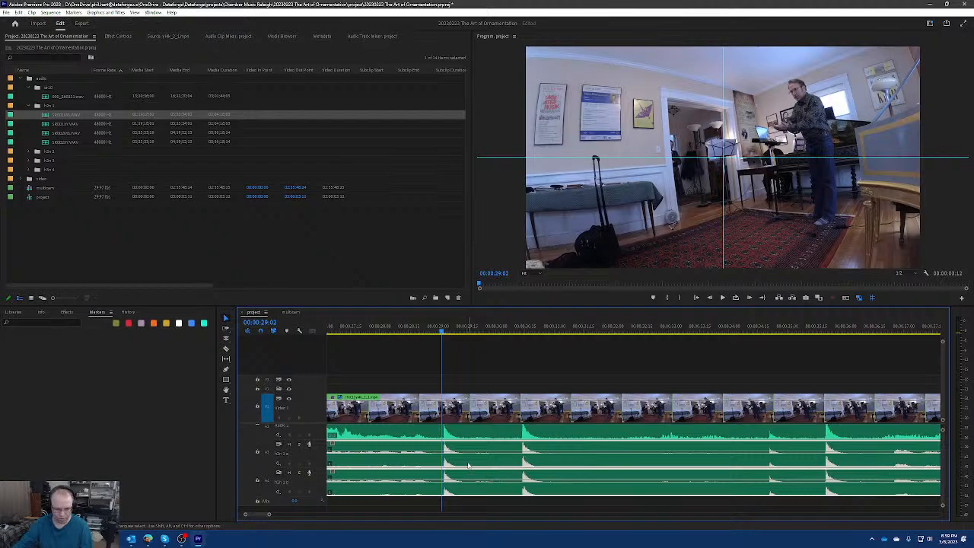
# Nudge both h2n recordings one frame earlier and back repeatedly to compare their clap spikes with the dr10 spike just after 00:00:29:02.
pyautogui.scroll(5, 437, 472)
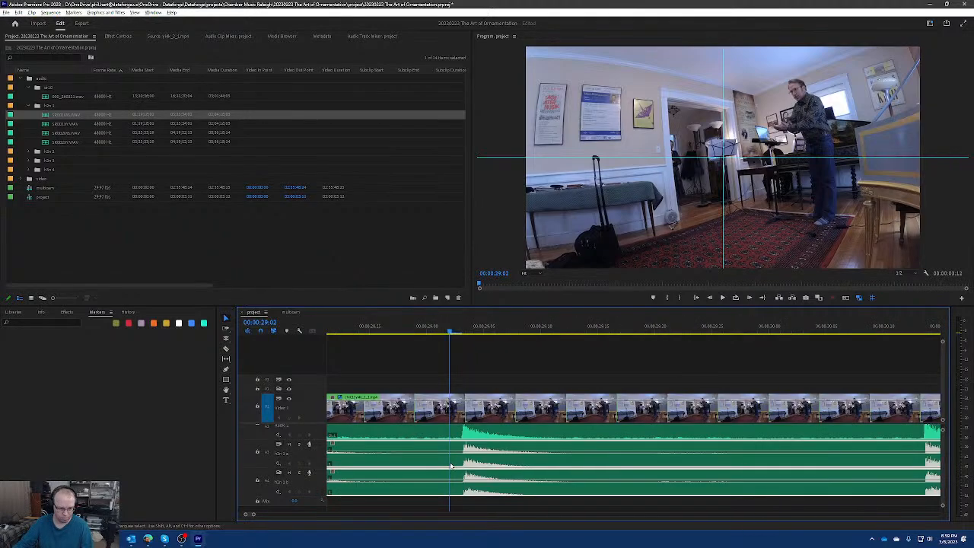
pyautogui.scroll(-10, 452, 464)
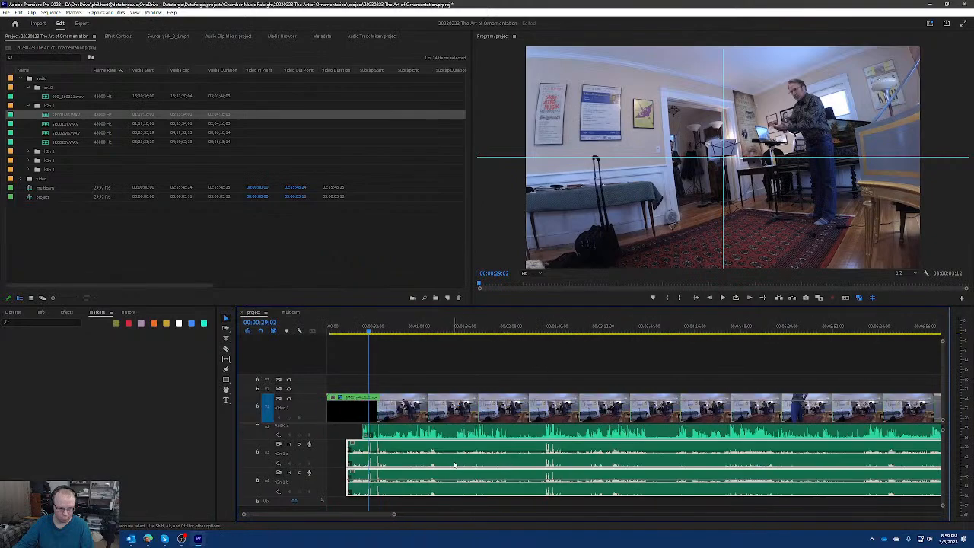
pyautogui.scroll(6, 436, 456)
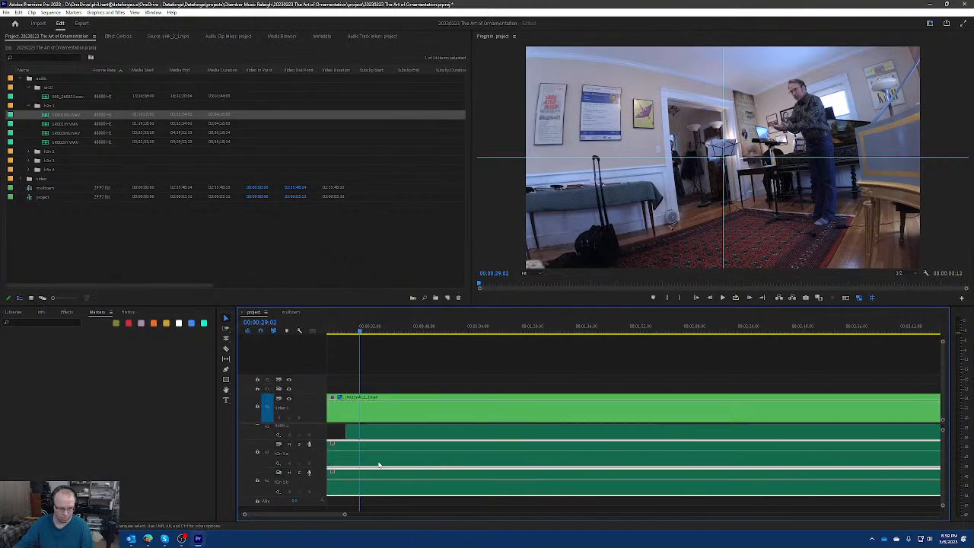
pyautogui.scroll(8, 435, 455)
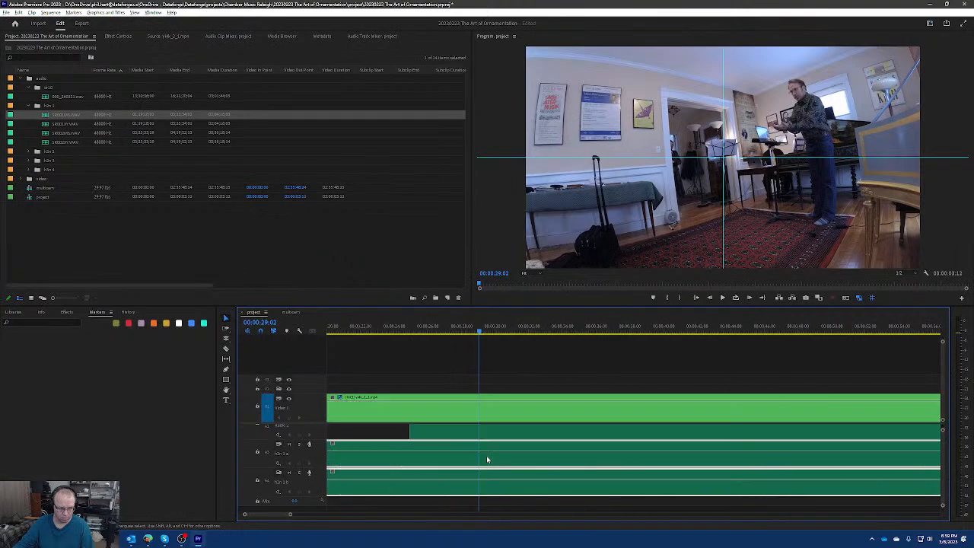
pyautogui.scroll(2, 493, 455)
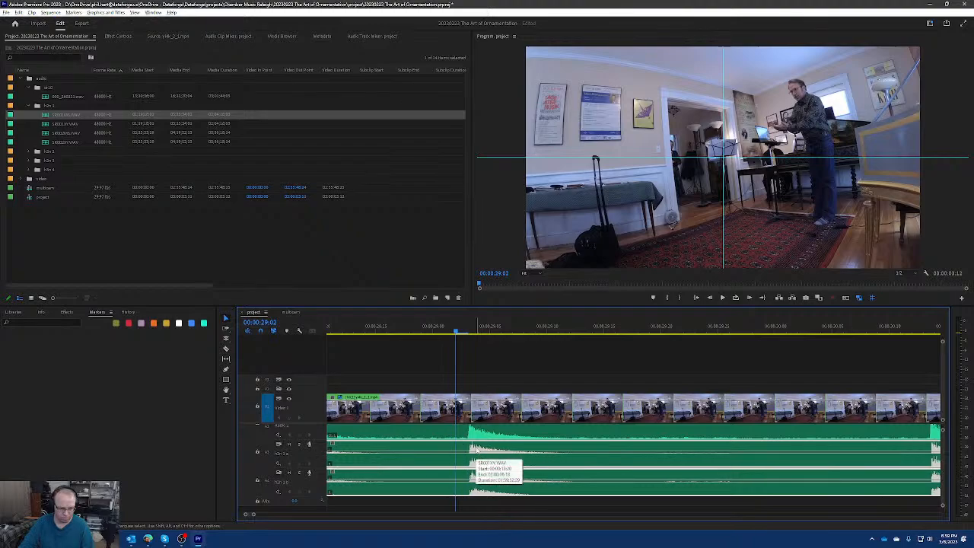
pyautogui.hotkey('alt', 'Left')
pyautogui.hotkey('alt', 'Right')
pyautogui.hotkey('alt', 'Left')
pyautogui.hotkey('alt', 'Right')
pyautogui.hotkey('alt', 'Left')
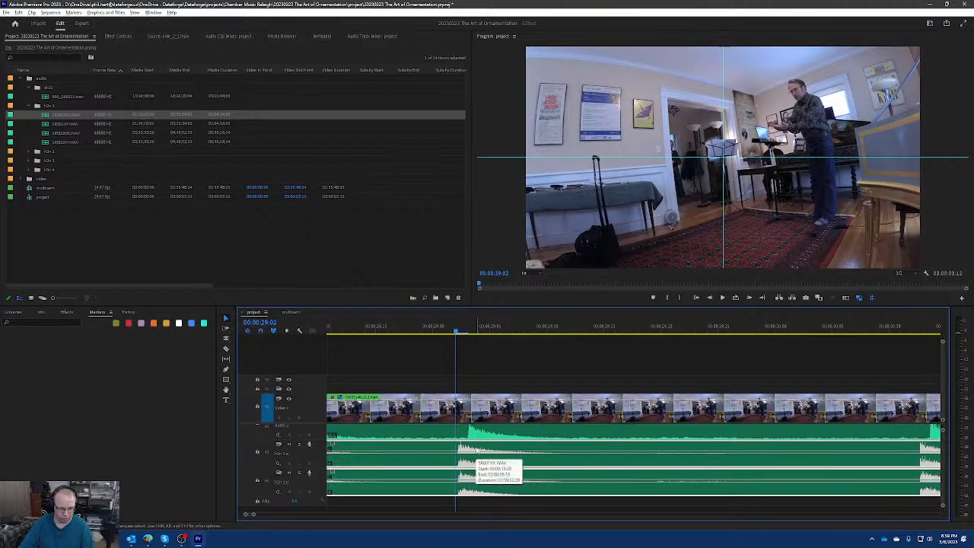
pyautogui.hotkey('alt', 'Right')
pyautogui.hotkey('alt', 'Left')
pyautogui.hotkey('alt', 'Right')
pyautogui.hotkey('alt', 'Left')
pyautogui.hotkey('alt', 'Right')
pyautogui.hotkey('alt', 'Left')
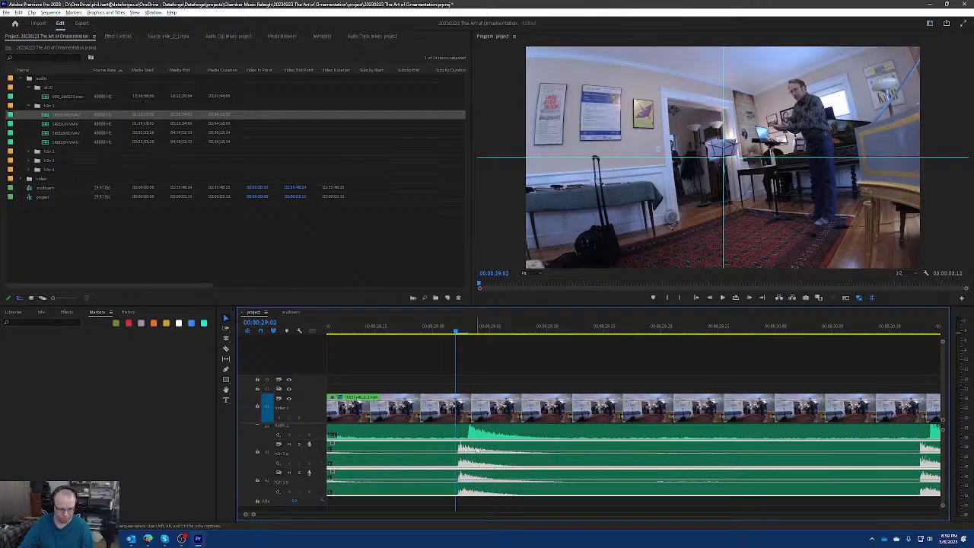
pyautogui.hotkey('alt', 'Right')
pyautogui.hotkey('alt', 'Left')
pyautogui.hotkey('alt', 'Right')
pyautogui.hotkey('alt', 'Left')
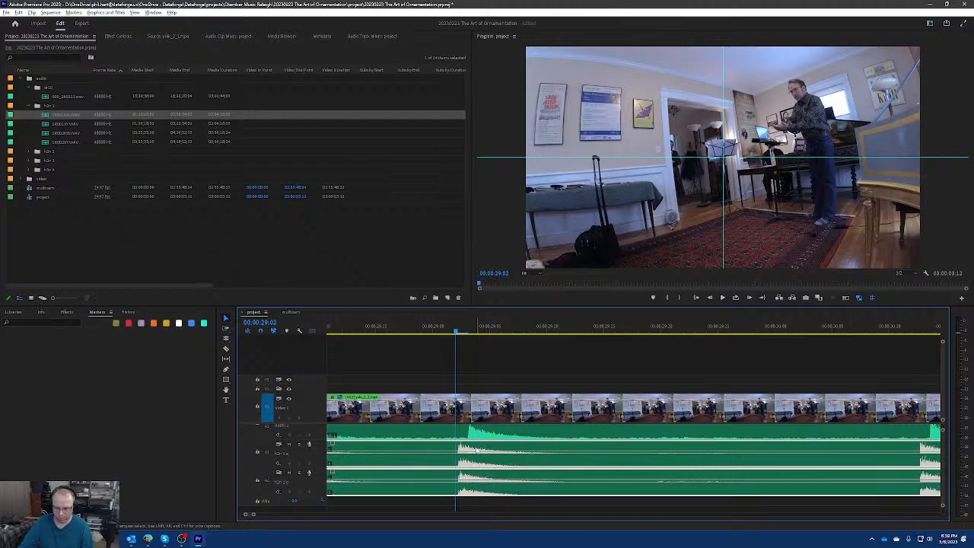
pyautogui.hotkey('alt', 'Right')
pyautogui.hotkey('alt', 'Left')
pyautogui.hotkey('alt', 'Right')
pyautogui.hotkey('alt', 'Left')
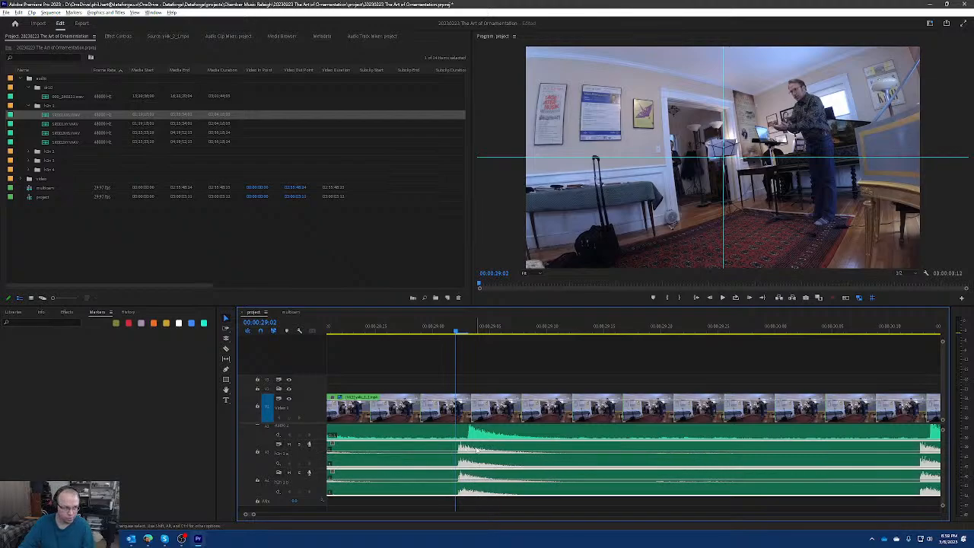
pyautogui.hotkey('alt', 'Right')
pyautogui.hotkey('alt', 'Left')
pyautogui.hotkey('alt', 'Right')
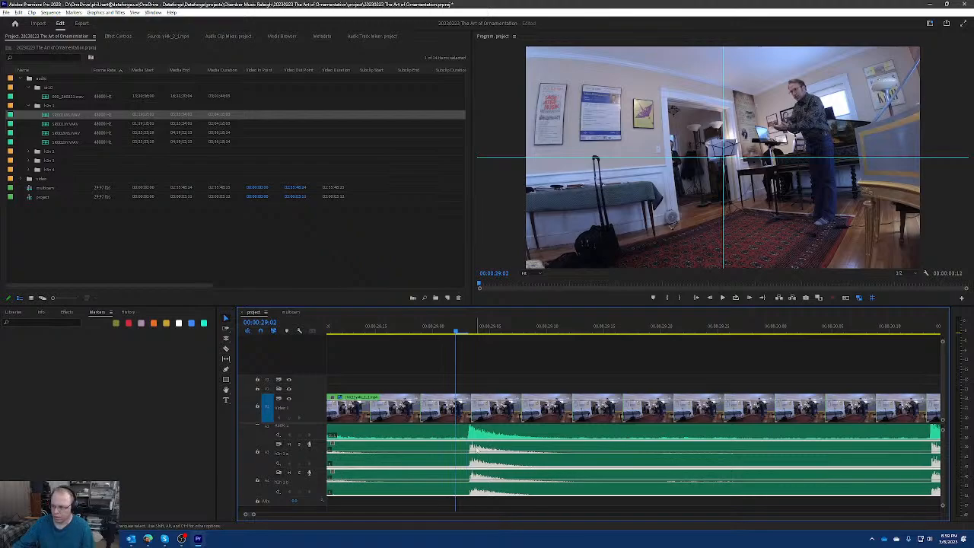
# Switch the sequence's time ruler to audio time units for positioning finer than one frame.
pyautogui.rightClick(505, 330)
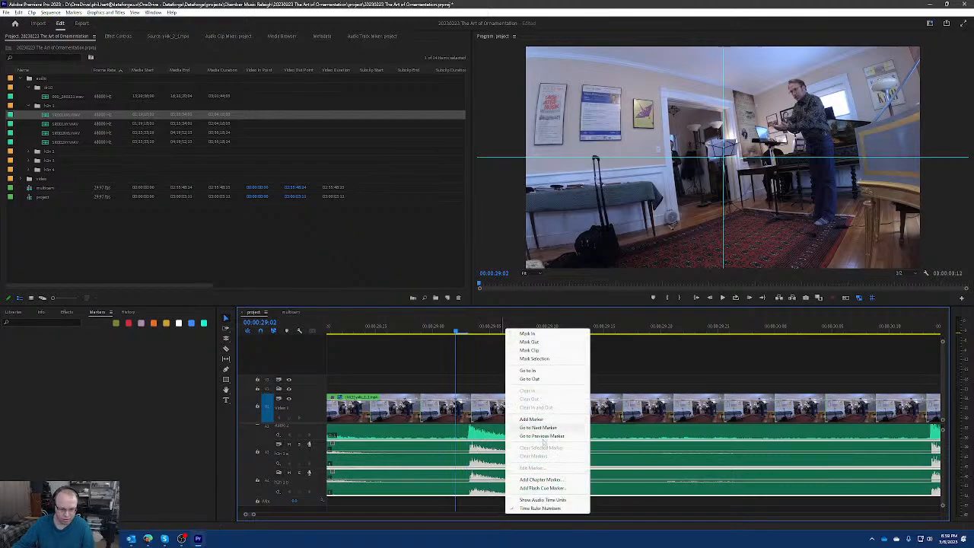
pyautogui.click(545, 500)
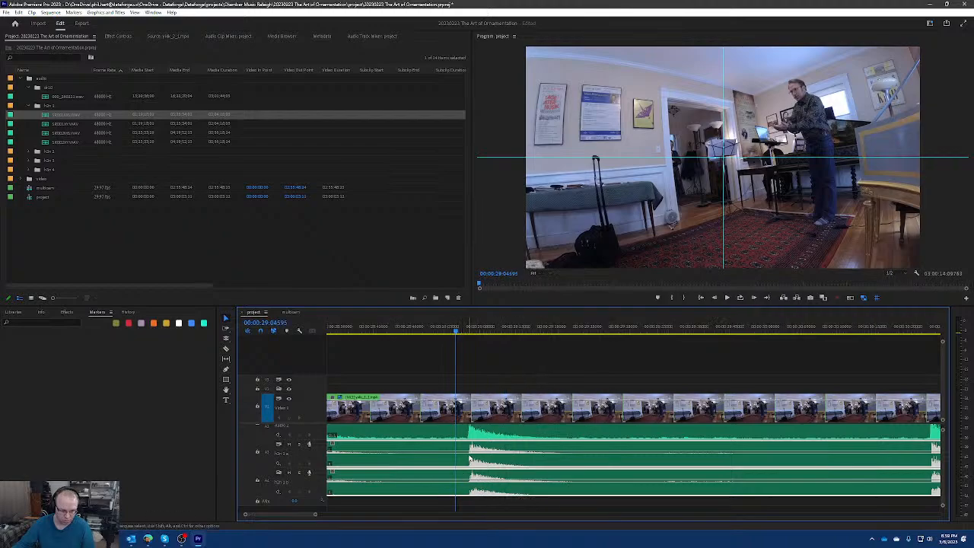
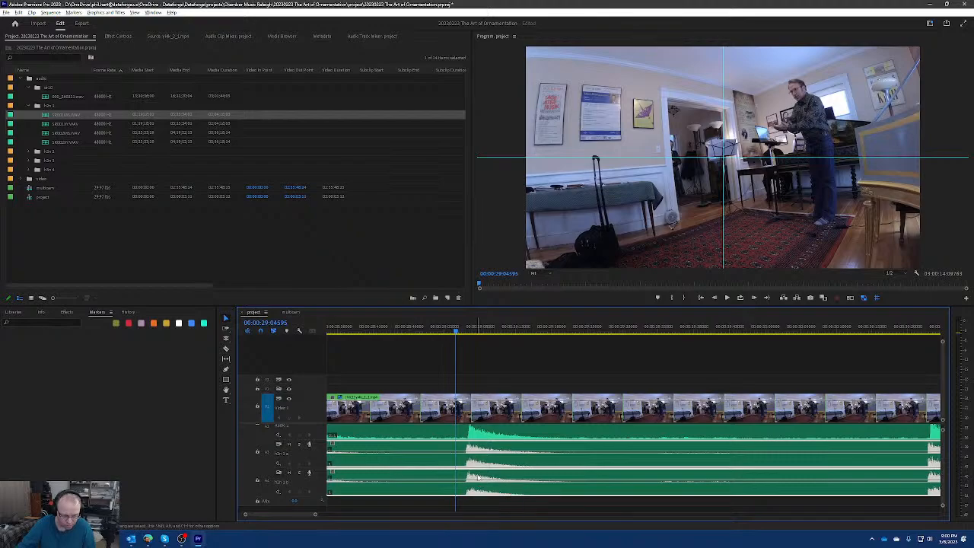
# Compare the dr10 and h2n waveforms up close at the first two claps, just after 00:00:29 and in the seconds following.
pyautogui.scroll(1, 477, 478)
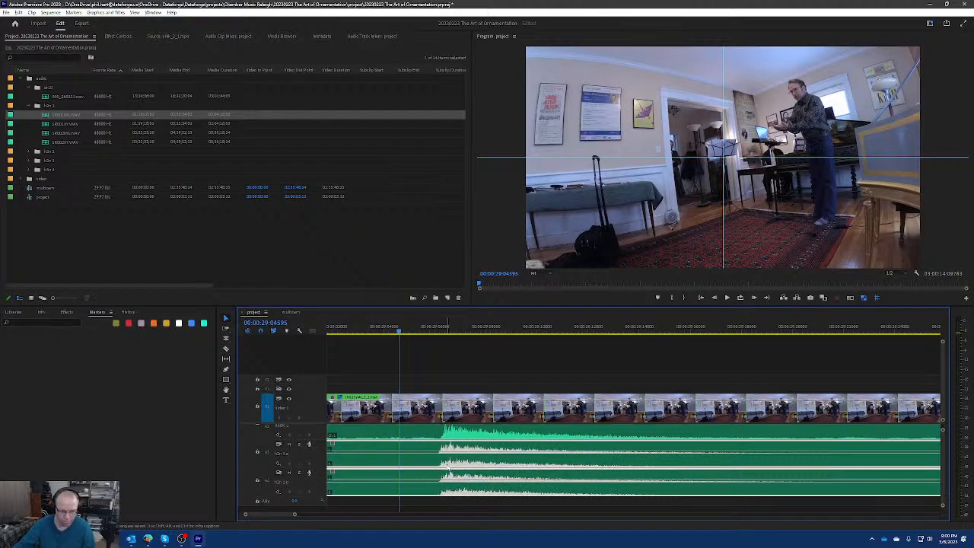
pyautogui.scroll(2, 453, 459)
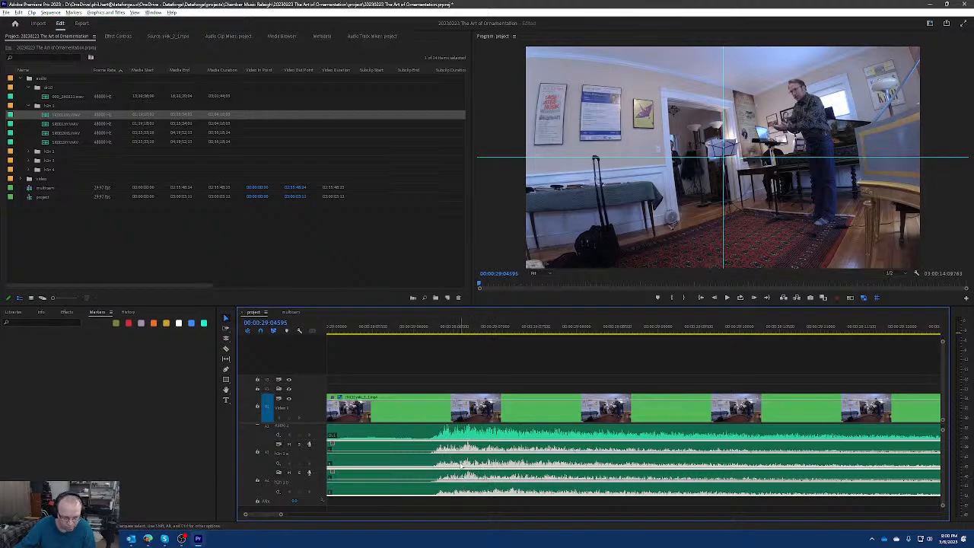
pyautogui.scroll(-4, 461, 465)
pyautogui.scroll(-3, 543, 462)
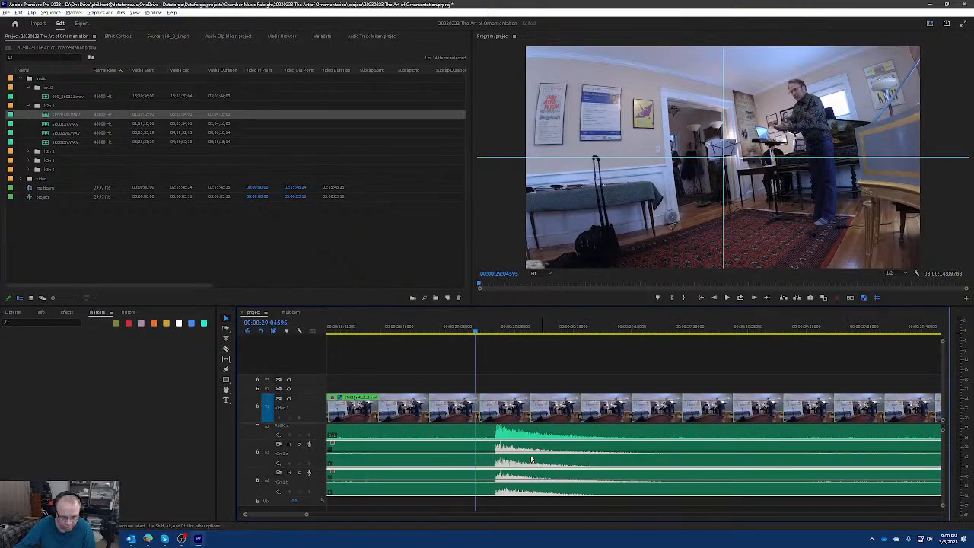
pyautogui.scroll(-2, 531, 458)
pyautogui.scroll(-5, 534, 461)
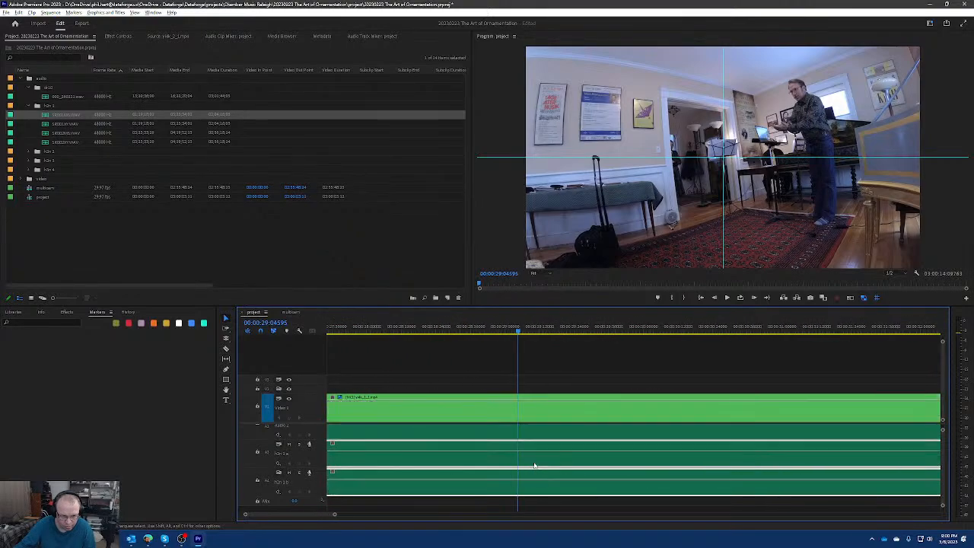
pyautogui.scroll(6, 647, 462)
pyautogui.scroll(4, 599, 462)
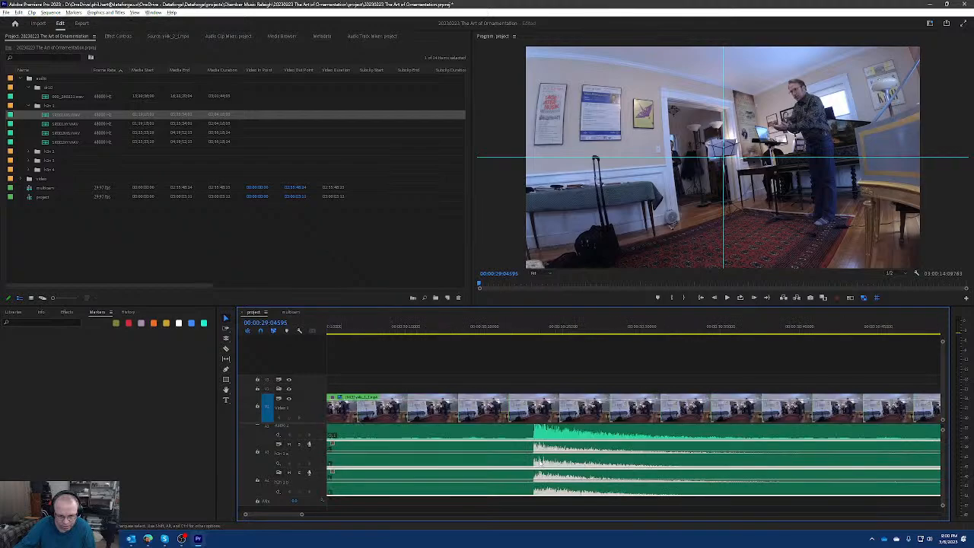
pyautogui.scroll(2, 531, 461)
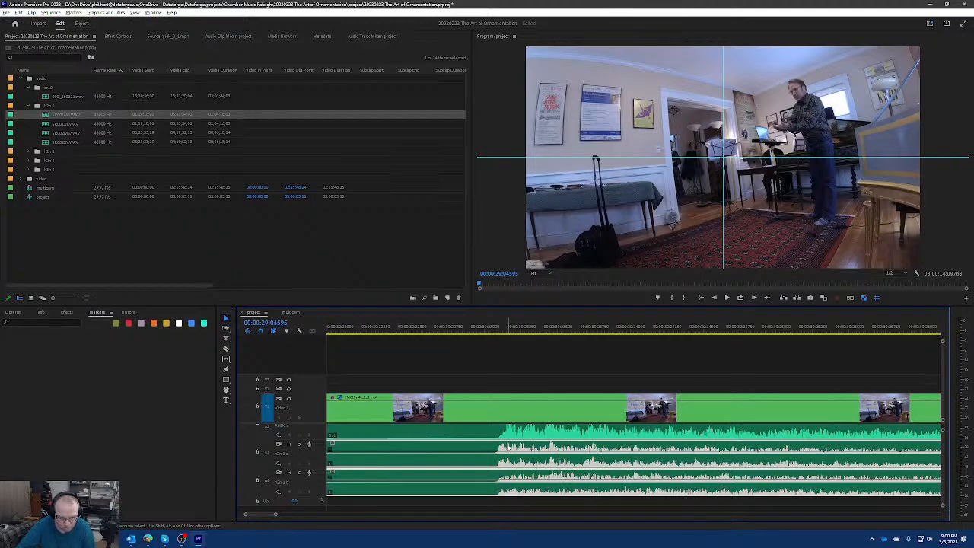
pyautogui.scroll(-6, 511, 457)
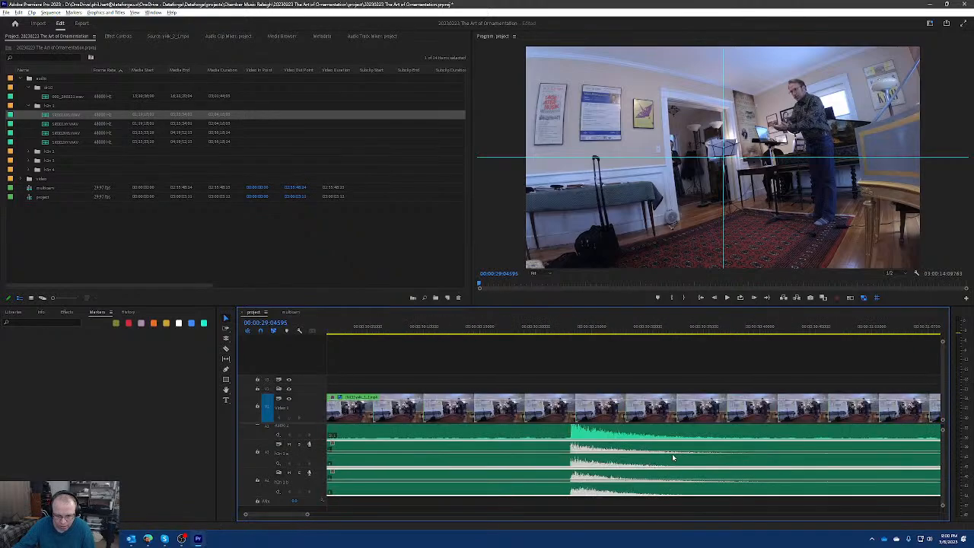
# Compare the dr10 and h2n waveforms at the weaker clap near 00:00:34 and the strong clap around 00:00:35.
pyautogui.scroll(-5, 672, 457)
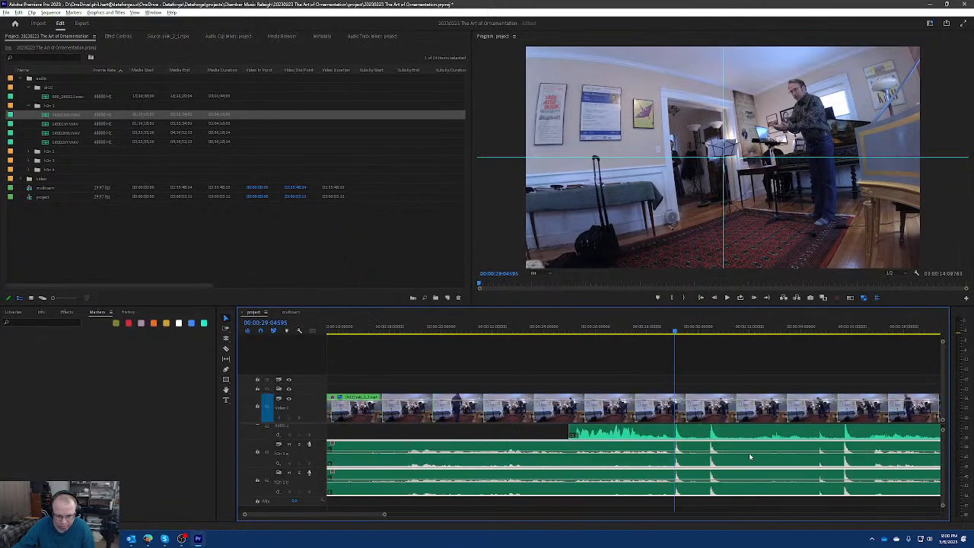
pyautogui.scroll(6, 749, 454)
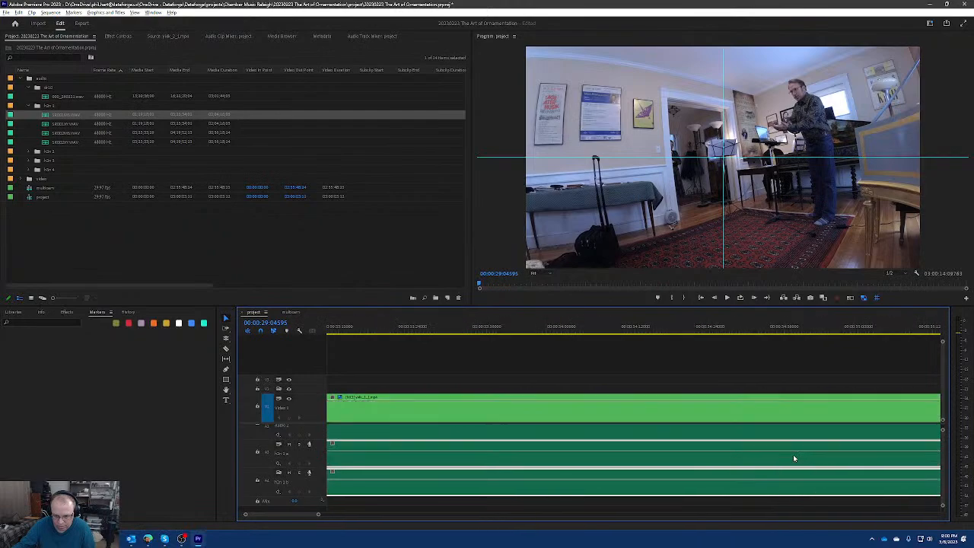
pyautogui.scroll(6, 793, 454)
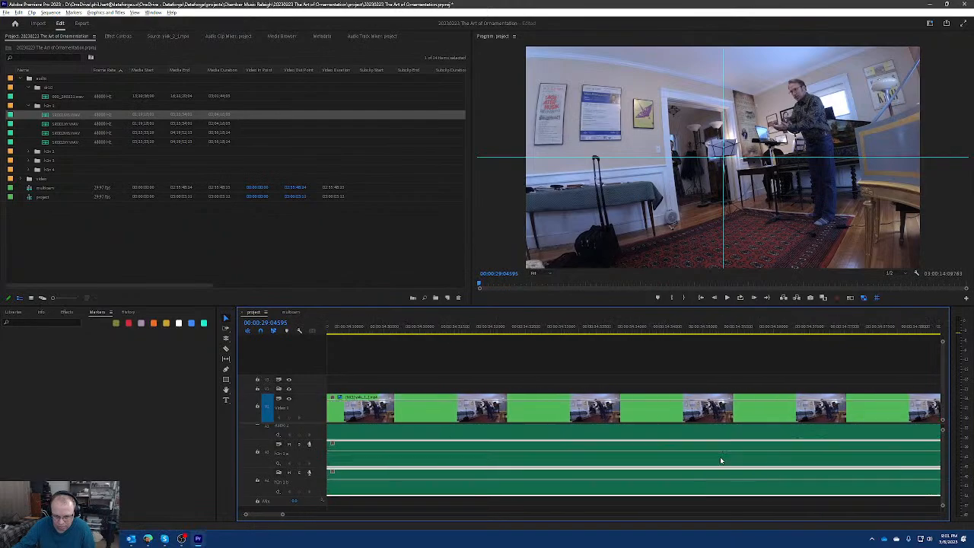
pyautogui.scroll(2, 721, 460)
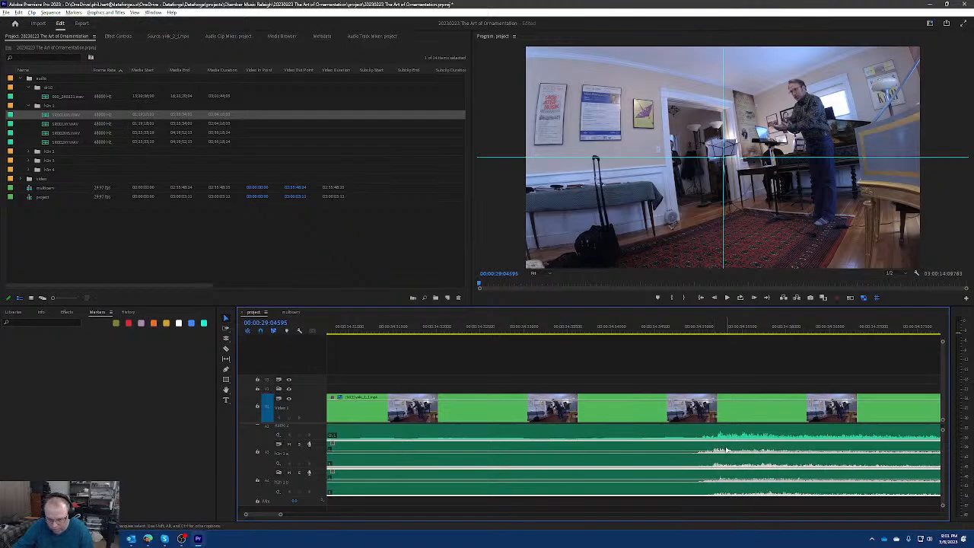
pyautogui.scroll(-3, 727, 451)
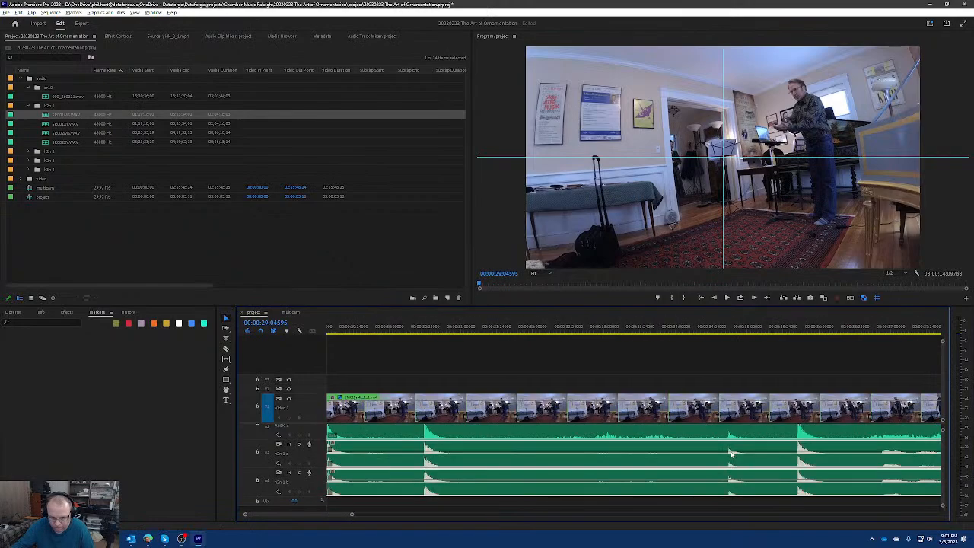
pyautogui.click(805, 327)
pyautogui.scroll(2, 782, 453)
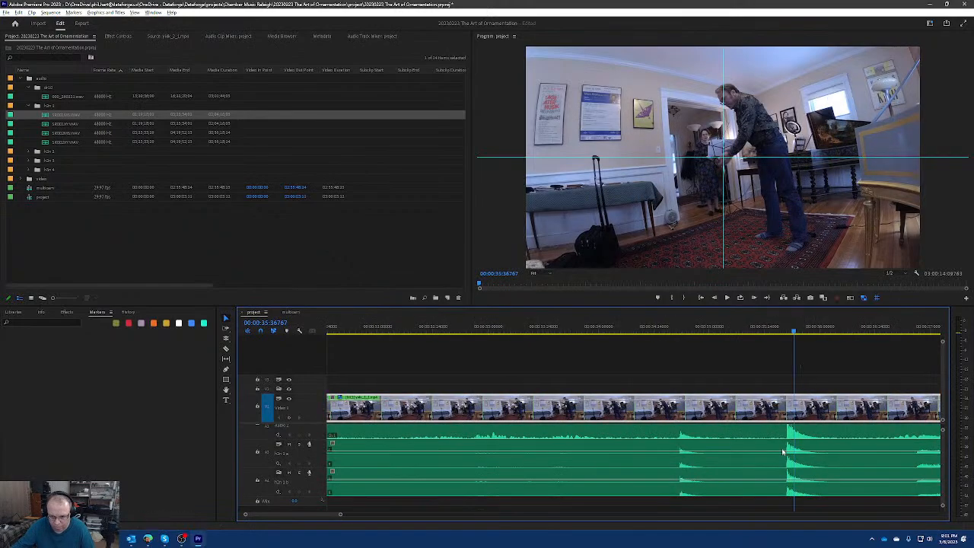
pyautogui.scroll(4, 782, 453)
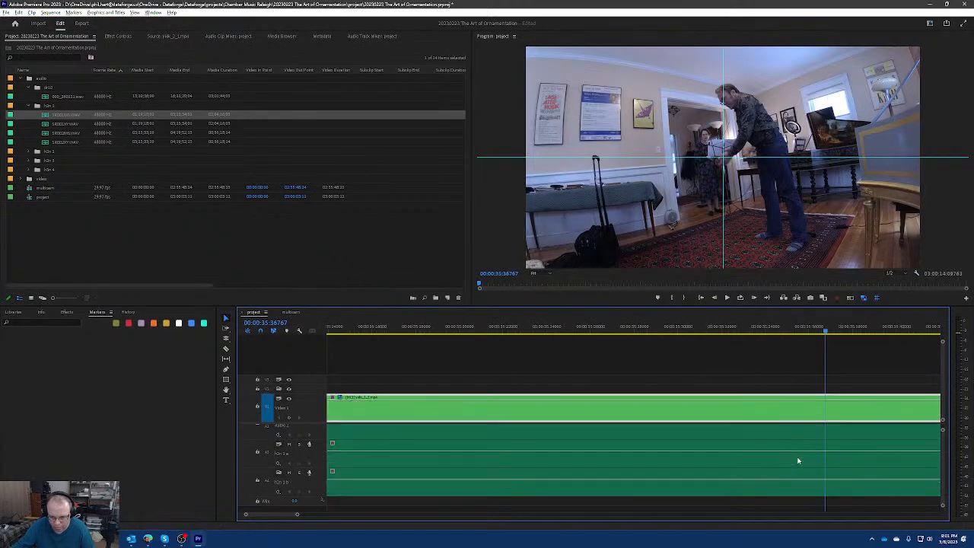
pyautogui.scroll(2, 683, 470)
pyautogui.click(669, 478)
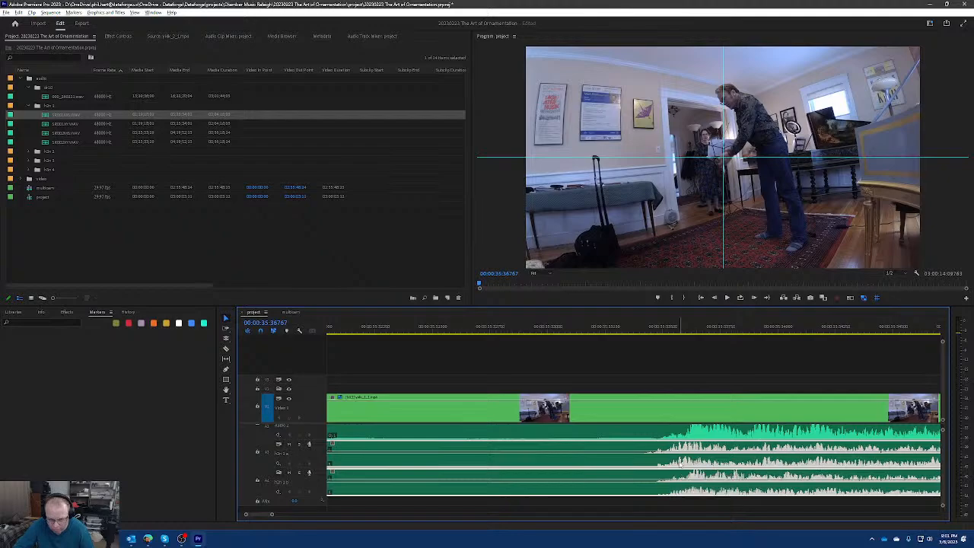
pyautogui.scroll(-8, 663, 459)
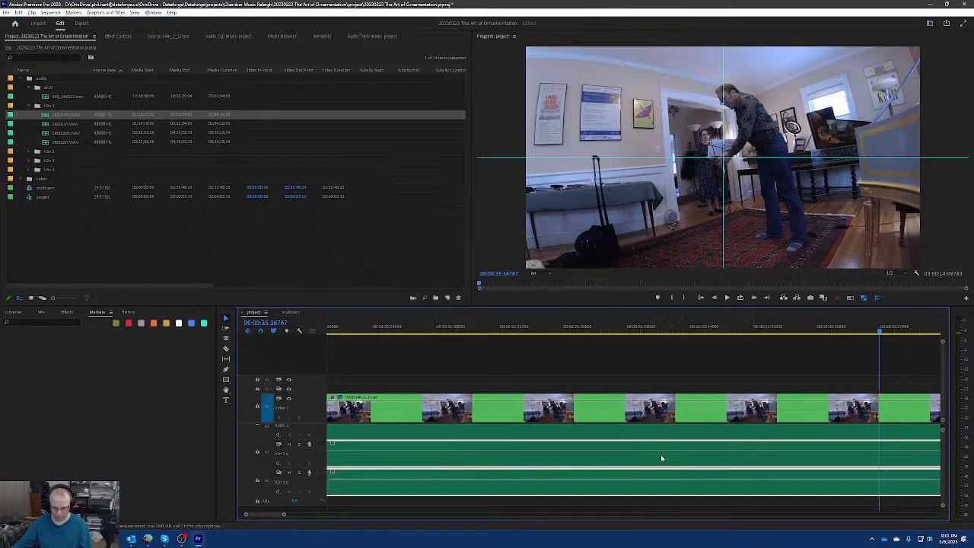
pyautogui.scroll(-10, 644, 458)
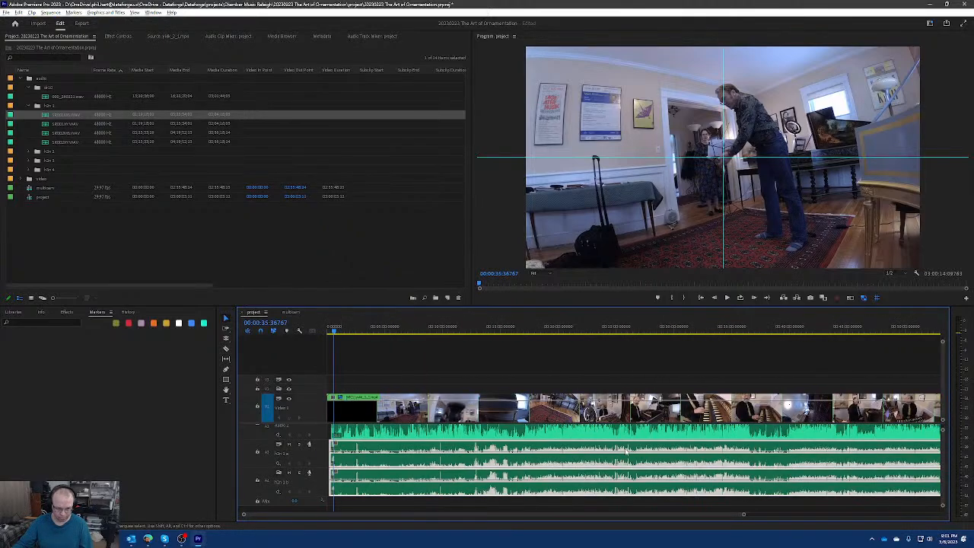
# Play the sequence from just before the first clap through the last one to hear the recordings together, and enlarge the audio track area.
pyautogui.hotkey('alt', 'space')
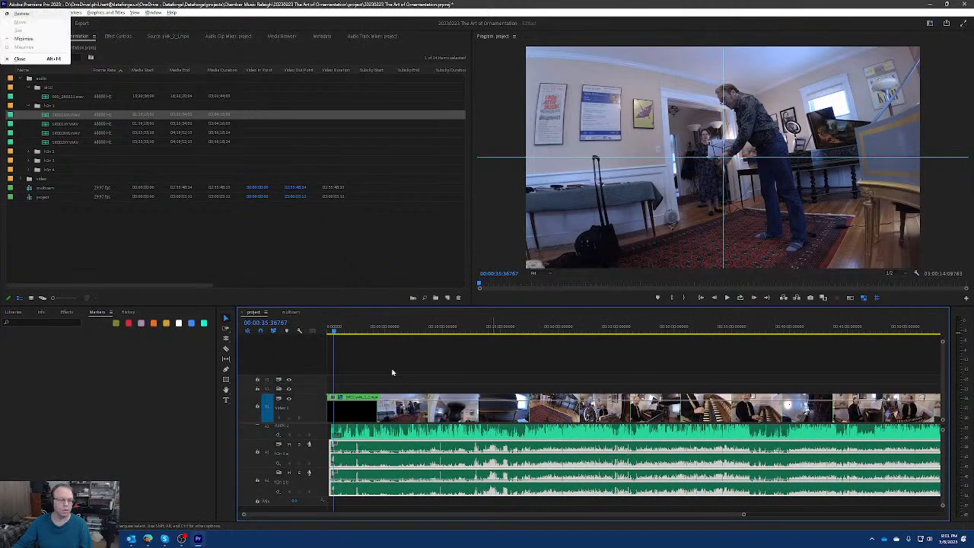
pyautogui.press('Escape')
pyautogui.press('space')
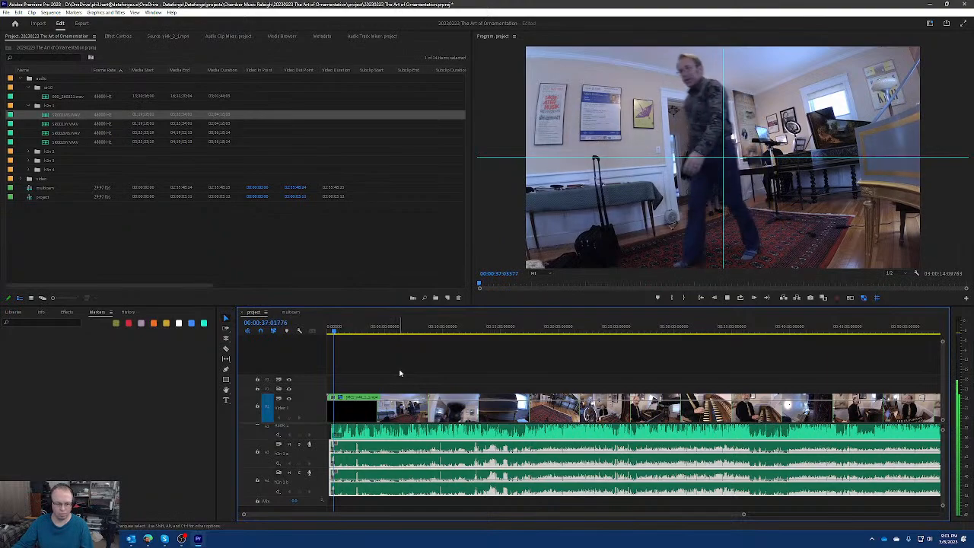
pyautogui.scroll(2, 359, 410)
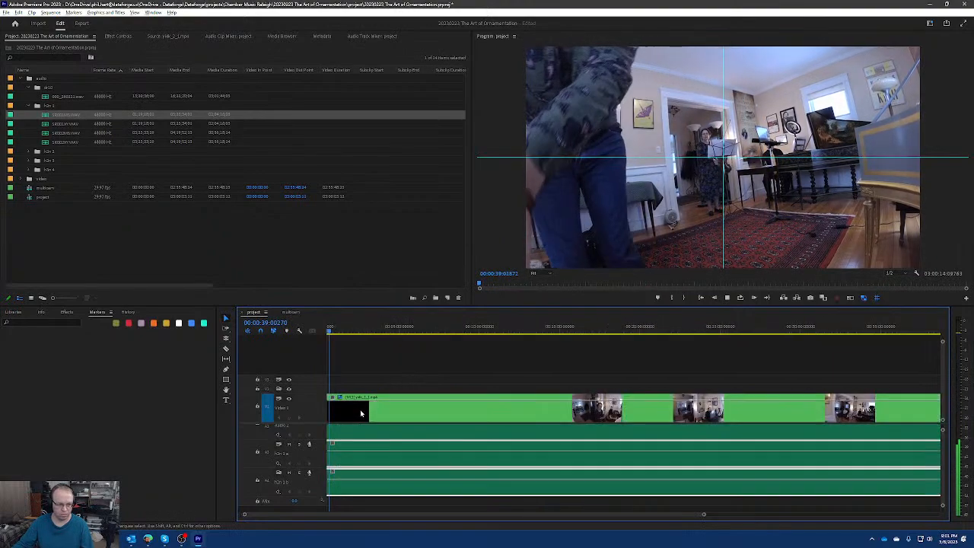
pyautogui.scroll(2, 360, 410)
pyautogui.scroll(3, 374, 424)
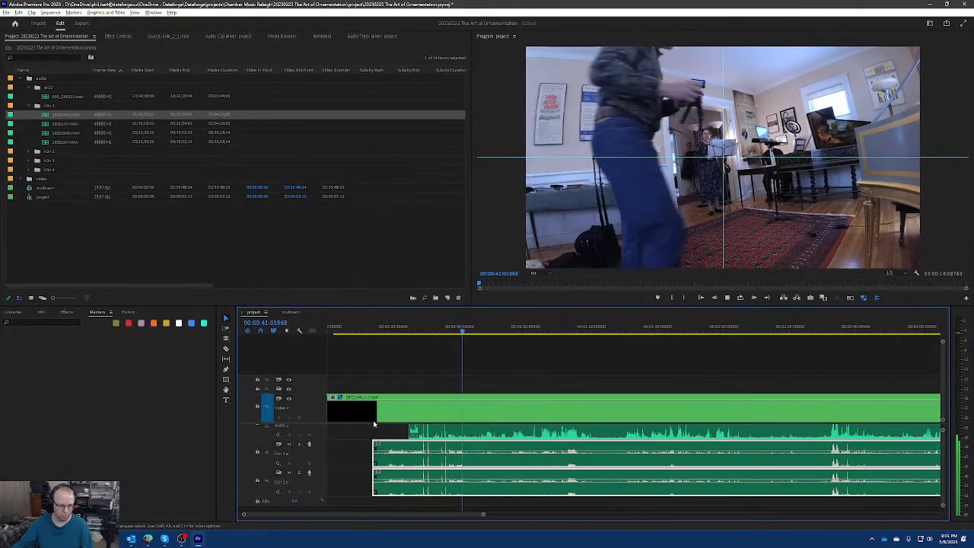
pyautogui.press('=')
pyautogui.click(458, 328)
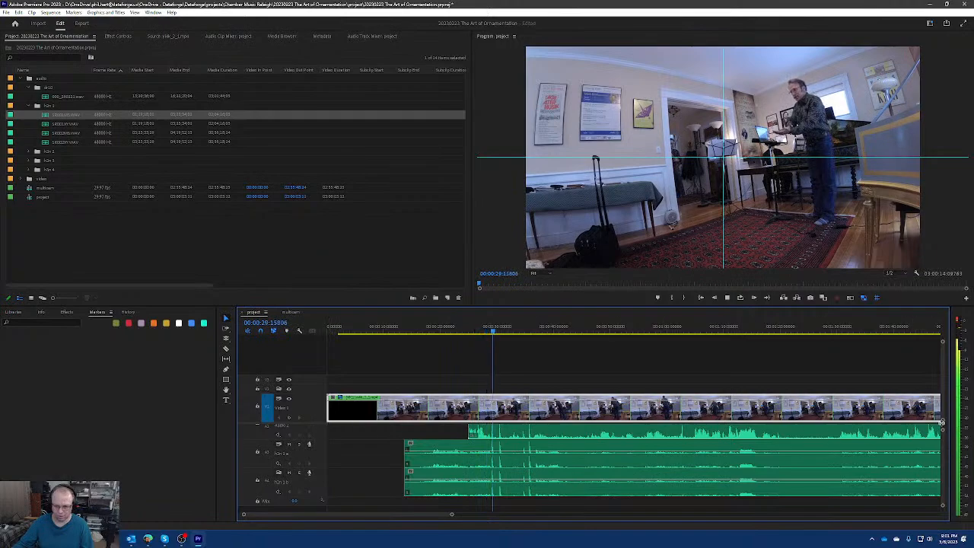
pyautogui.moveTo(942, 422); pyautogui.dragTo(941, 407)
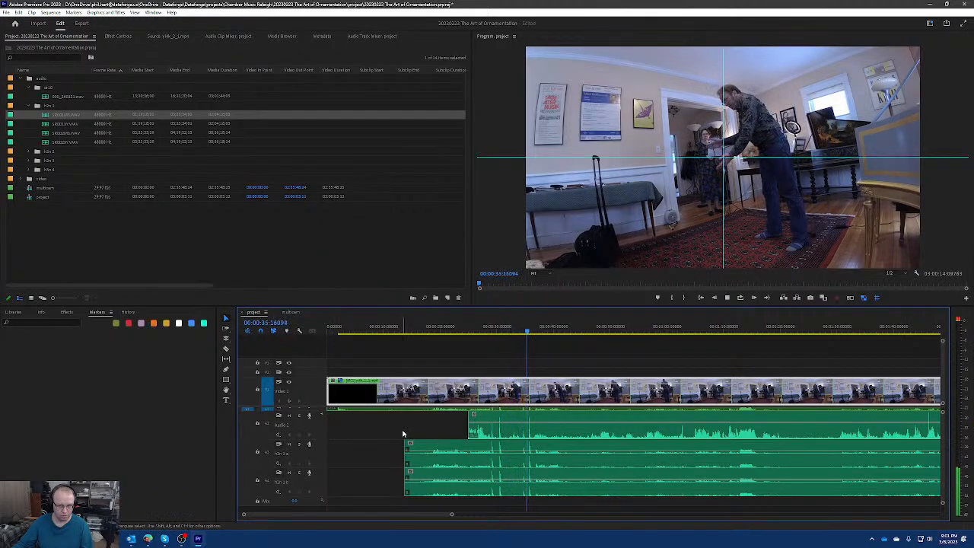
pyautogui.press('space')
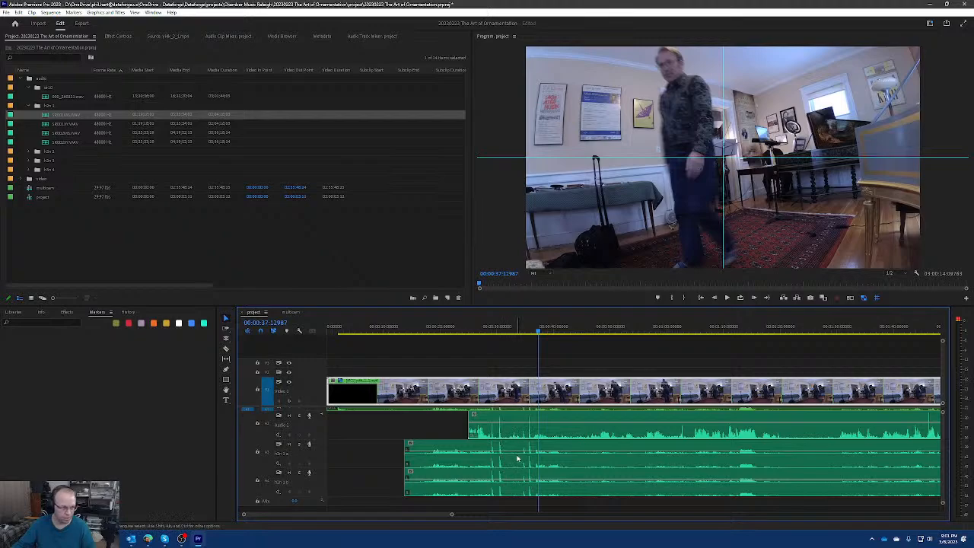
# Add the last two h2n 1 recordings directly after the existing h2n clips, the fourth file on A3 and the third on A4, and check the joins.
pyautogui.scroll(-10, 637, 443)
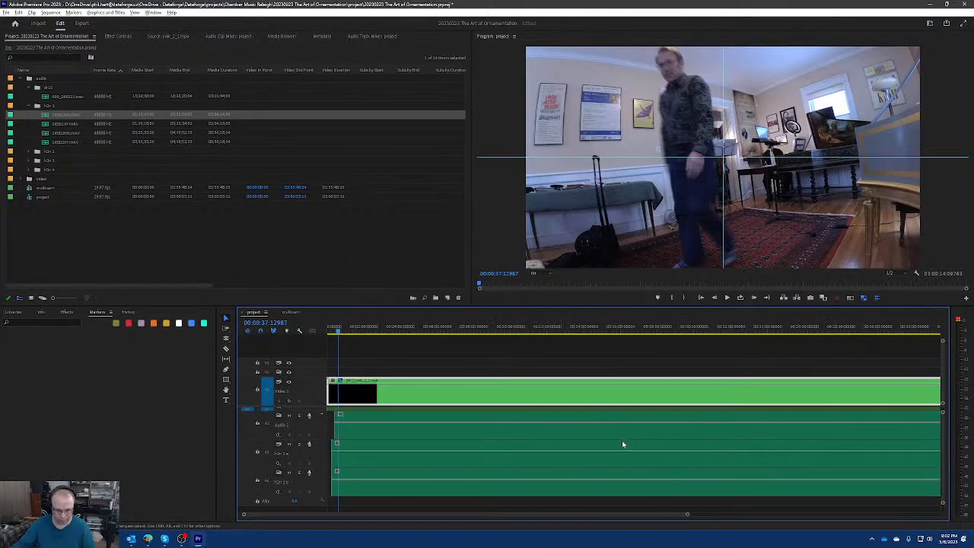
pyautogui.click(537, 464)
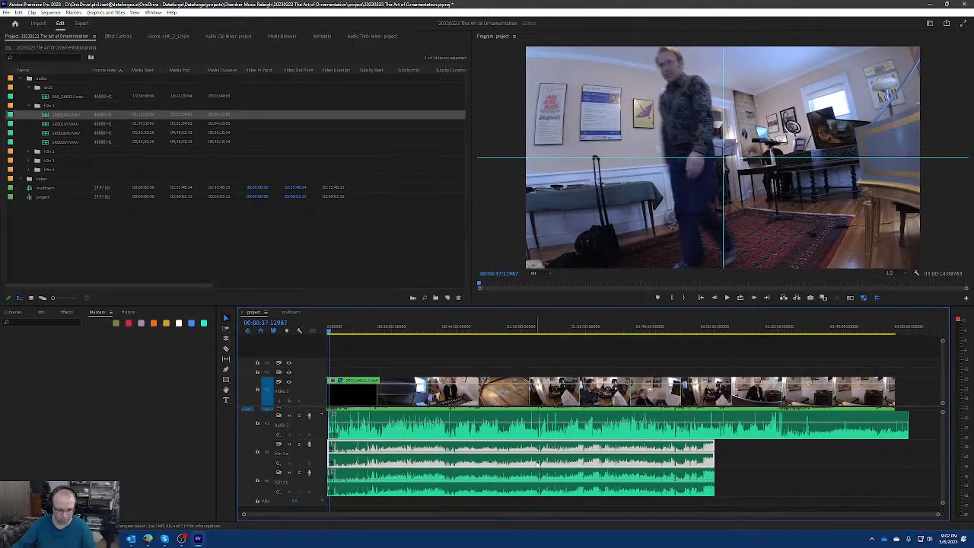
pyautogui.click(751, 464)
pyautogui.click(701, 462)
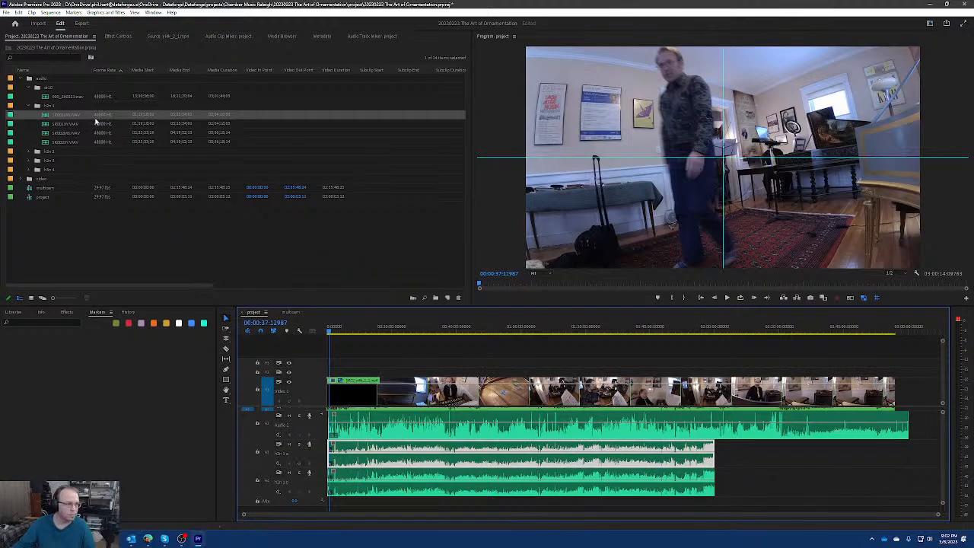
pyautogui.moveTo(62, 144); pyautogui.dragTo(718, 453)
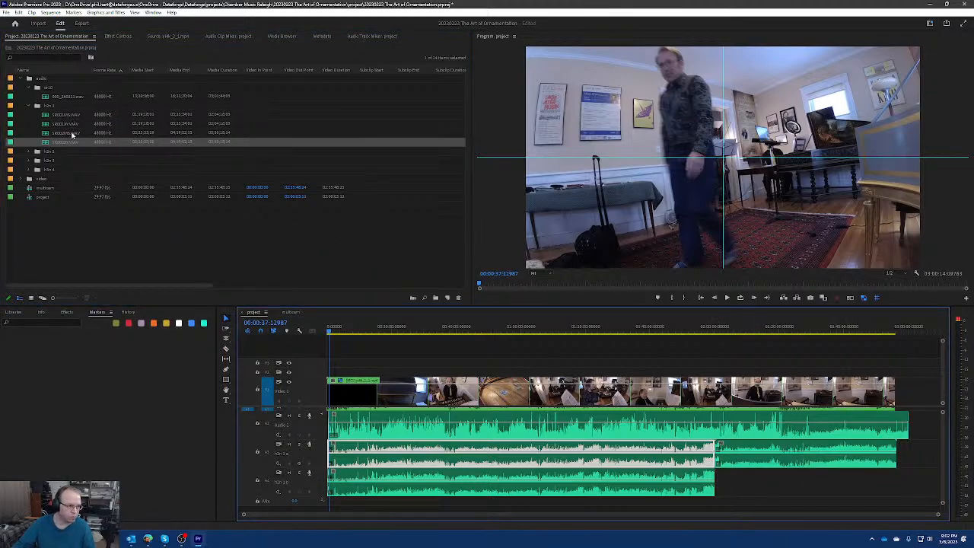
pyautogui.moveTo(74, 132); pyautogui.dragTo(717, 479)
pyautogui.keyDown('alt'); pyautogui.scroll(3, 715, 473); pyautogui.keyUp('alt')
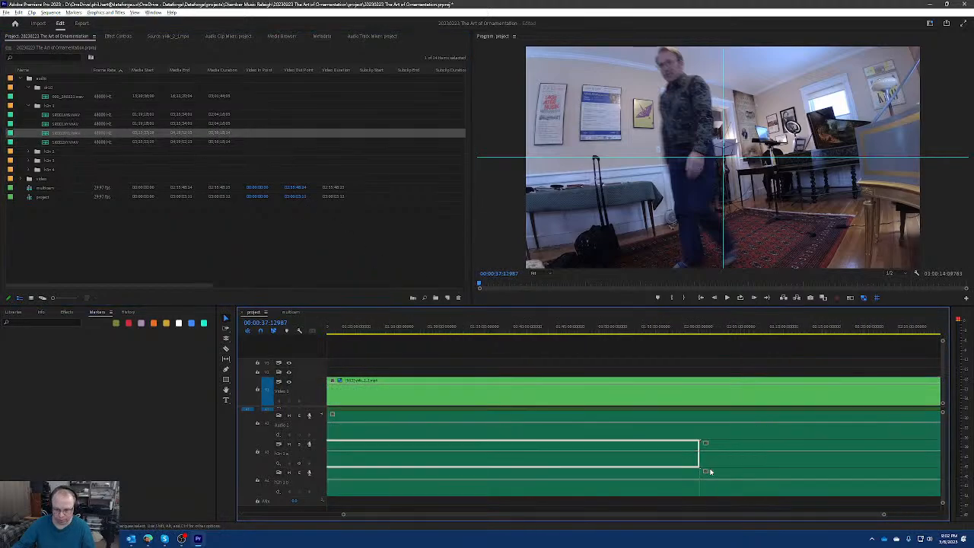
pyautogui.keyDown('alt'); pyautogui.scroll(4, 713, 470); pyautogui.keyUp('alt')
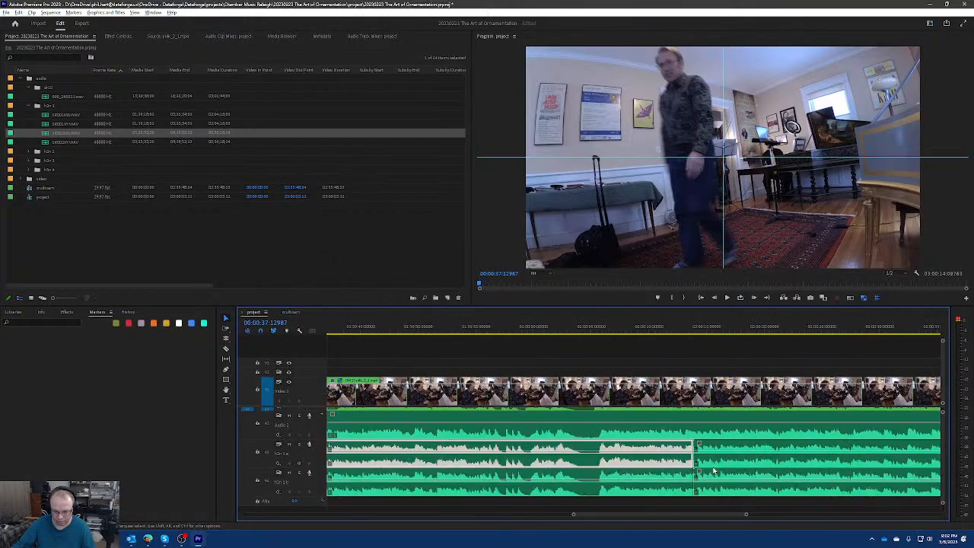
pyautogui.keyDown('alt'); pyautogui.scroll(-8, 672, 462); pyautogui.keyUp('alt')
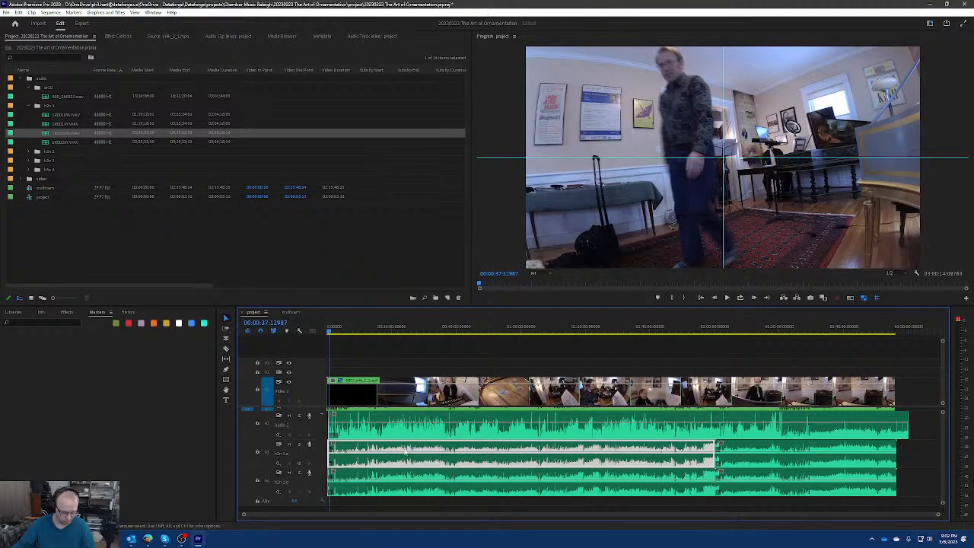
# Return the playhead to the sequence start and maximize the timeline to show all audio tracks.
pyautogui.press('Home')
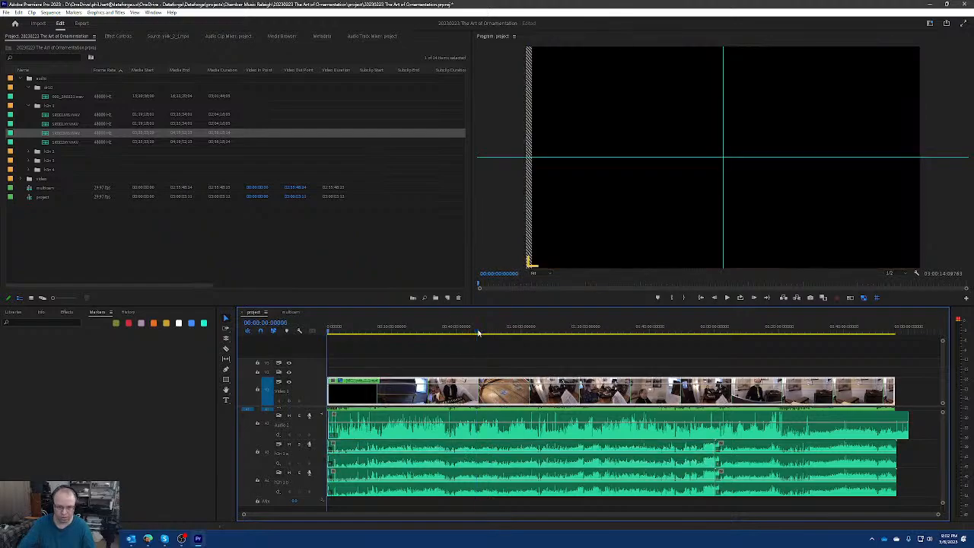
pyautogui.keyDown('alt'); pyautogui.scroll(2, 373, 430); pyautogui.keyUp('alt')
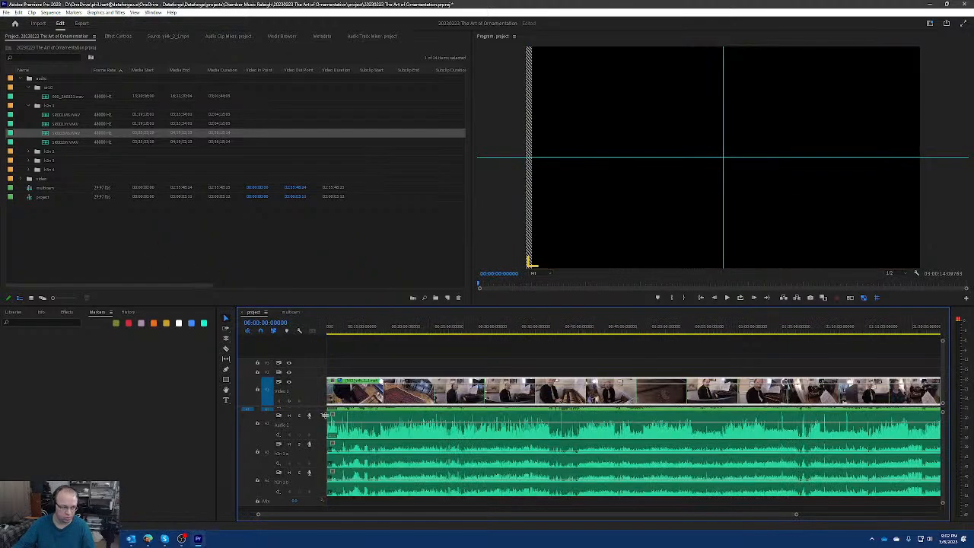
pyautogui.scroll(-3, 344, 471)
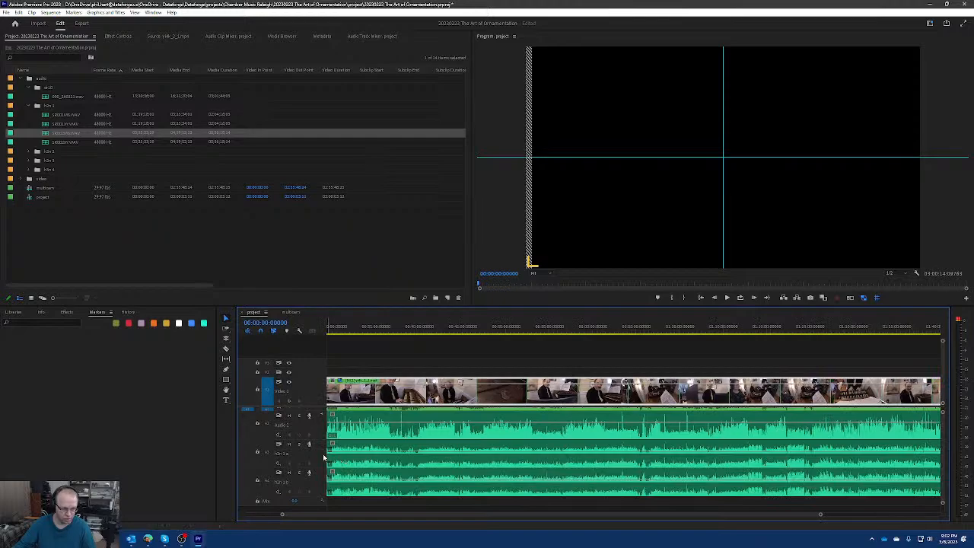
pyautogui.press('`')
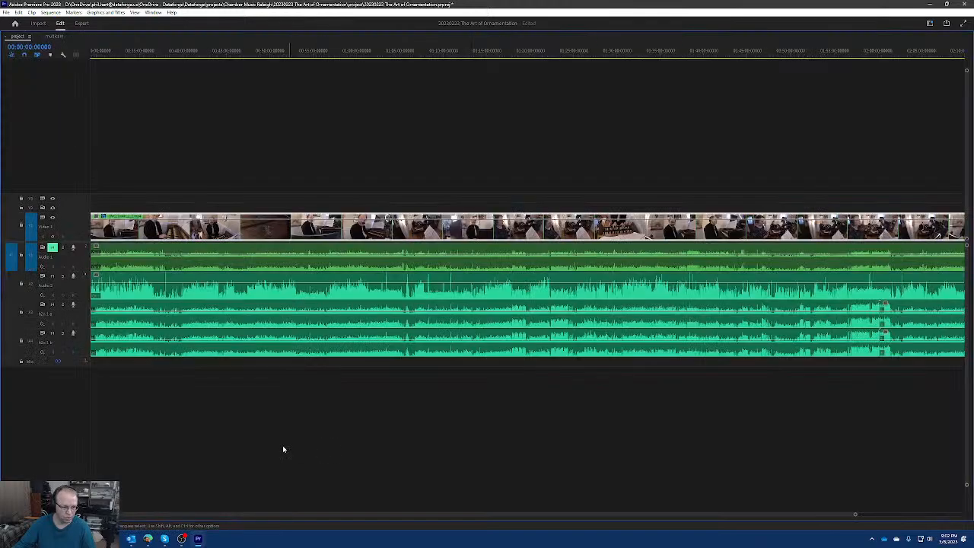
# Restore the normal workspace layout and rename audio track A3 as "h2n 1 xy".
pyautogui.press('`')
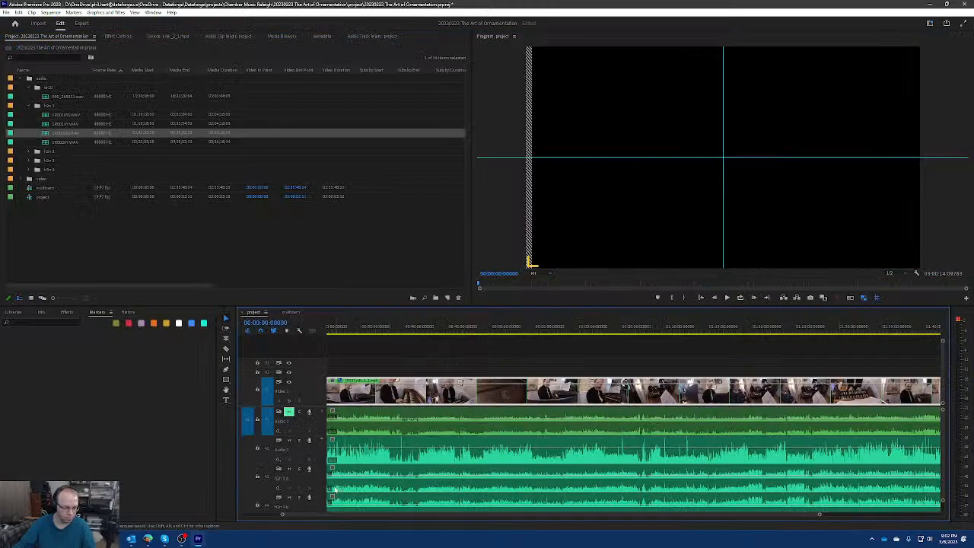
pyautogui.click(341, 487)
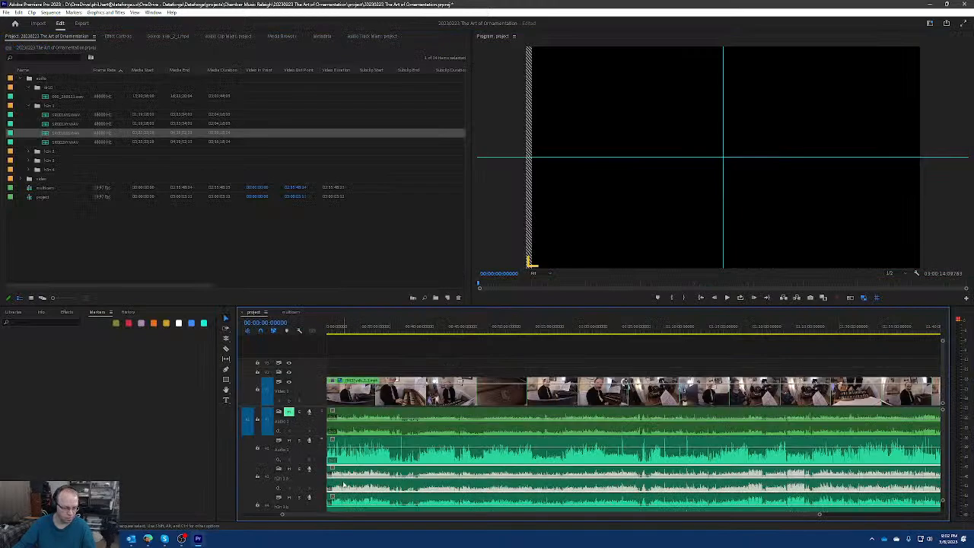
pyautogui.rightClick(293, 480)
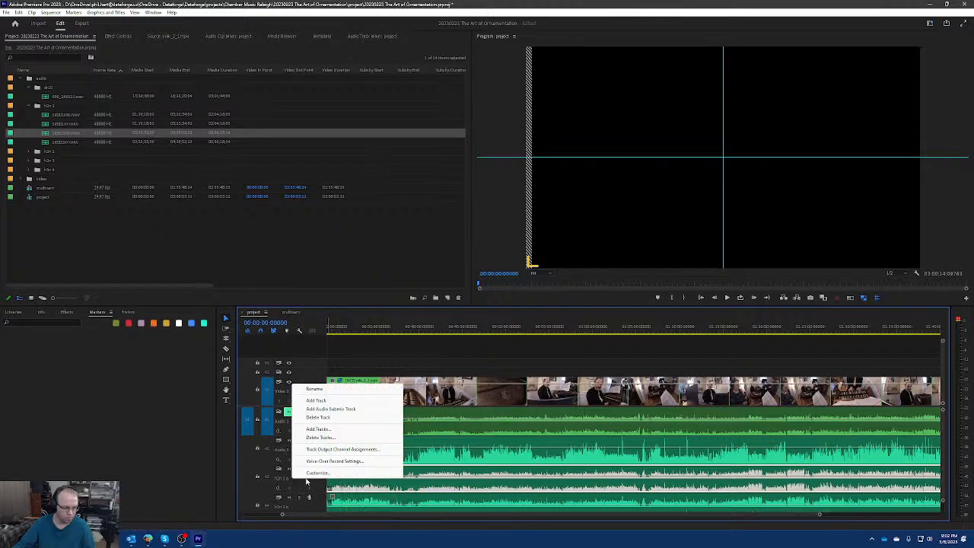
pyautogui.click(327, 390)
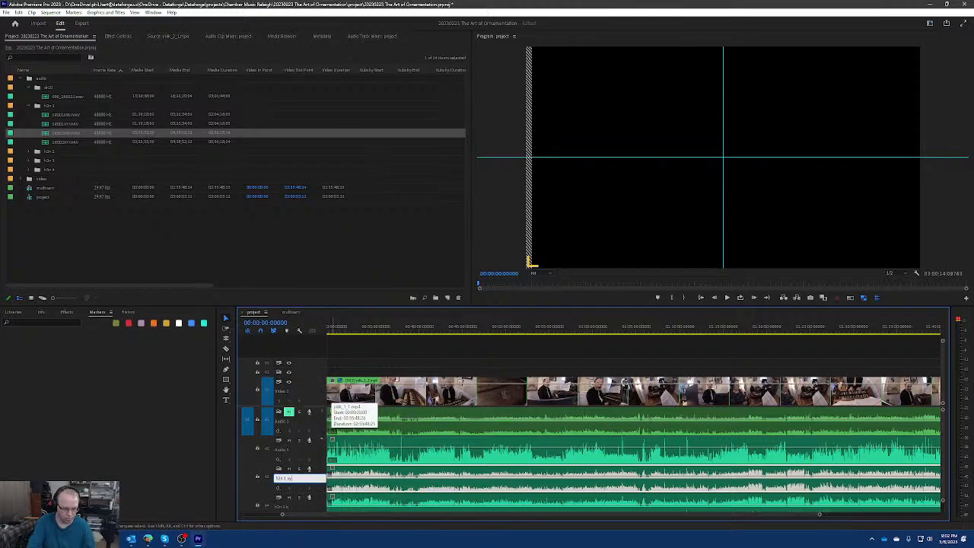
pyautogui.press('Return')
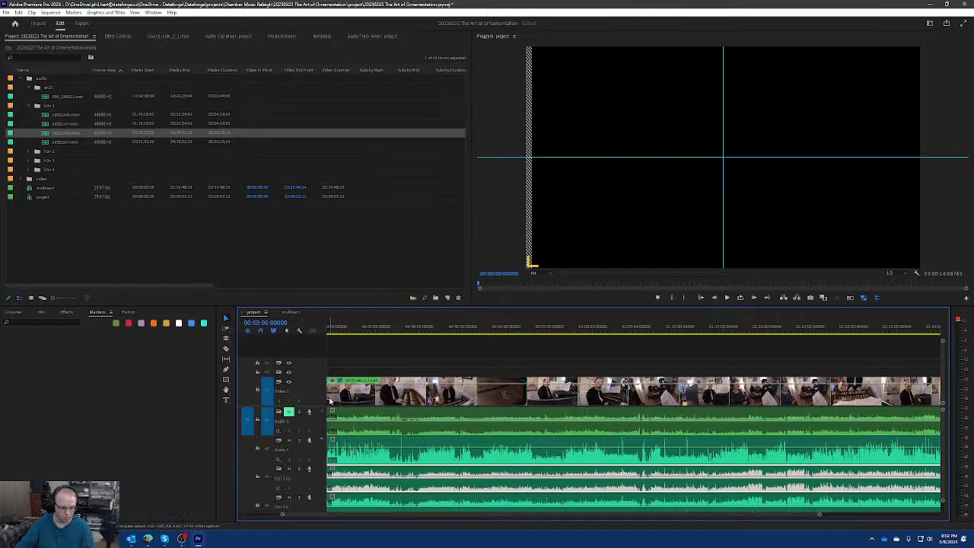
# Rename audio track A4 as "h2n 1 ms".
pyautogui.rightClick(309, 508)
pyautogui.click(330, 414)
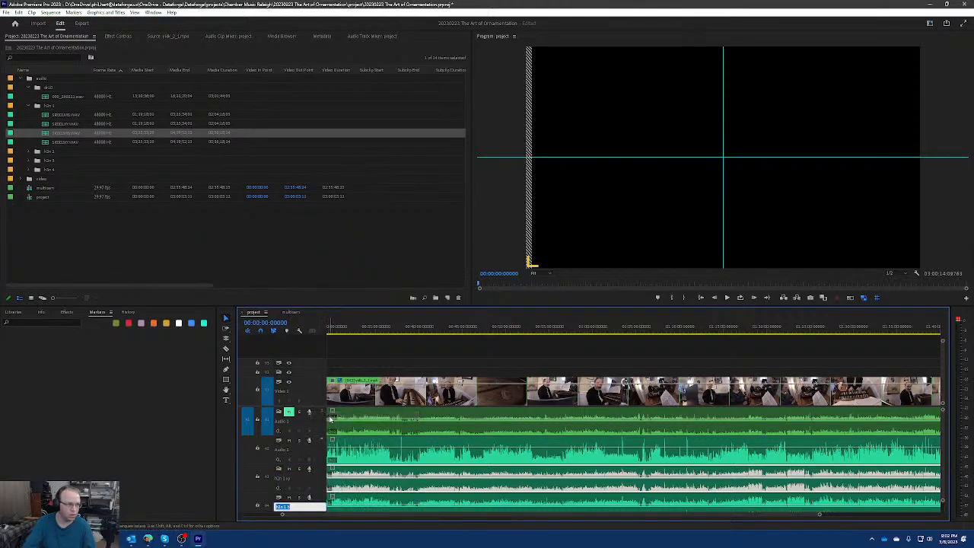
pyautogui.write('ms')
pyautogui.press('Return')
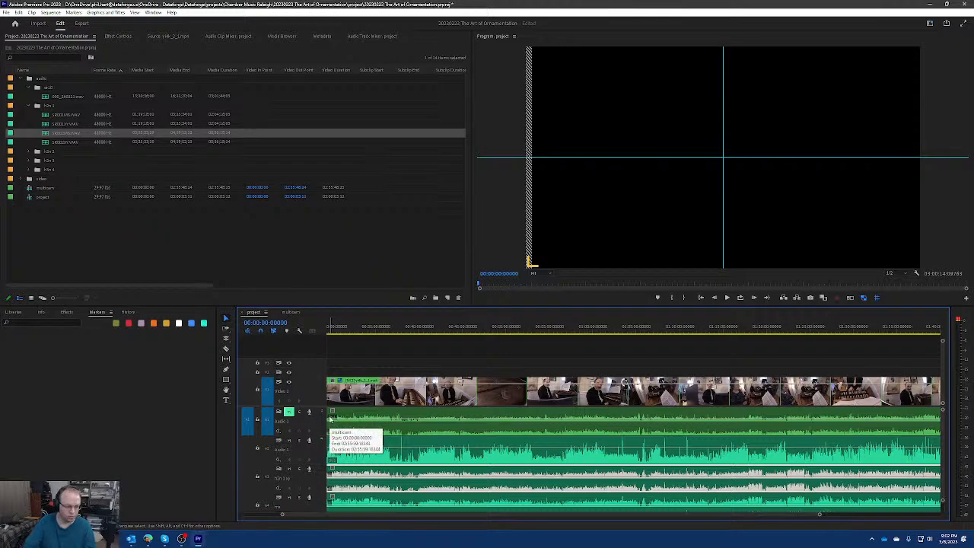
pyautogui.scroll(-2, 324, 454)
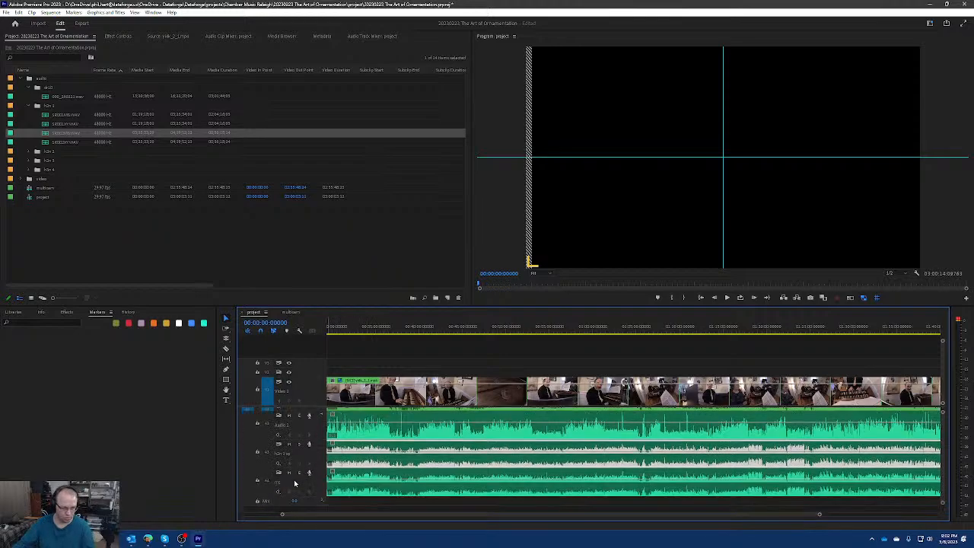
pyautogui.rightClick(313, 482)
pyautogui.click(347, 396)
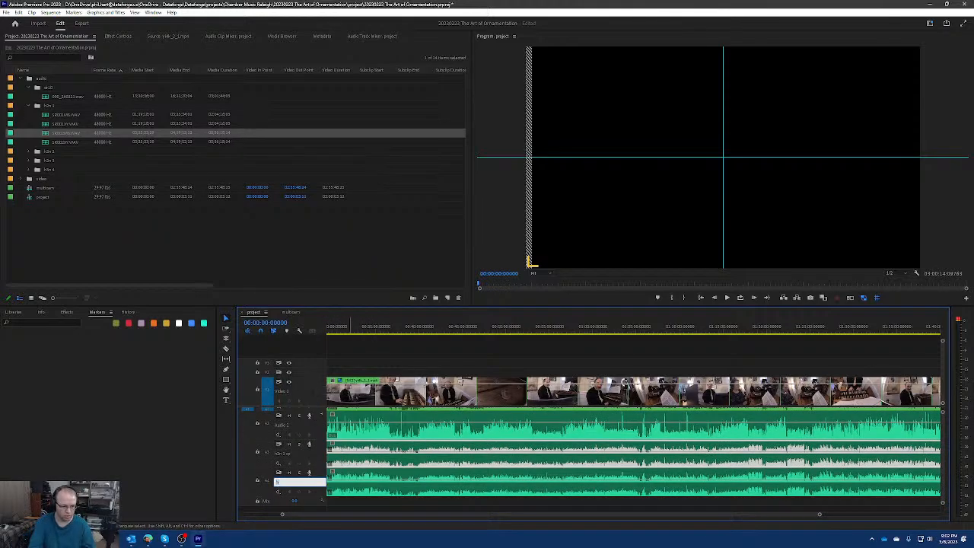
pyautogui.press('Return')
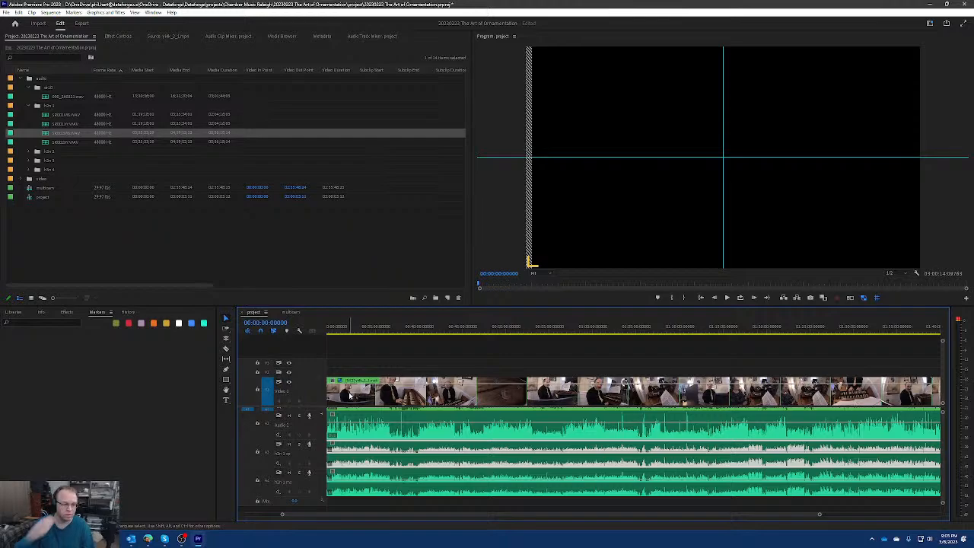
# Add 6 standard audio tracks after the h2n 1 ms track, with no new video tracks.
pyautogui.press('`')
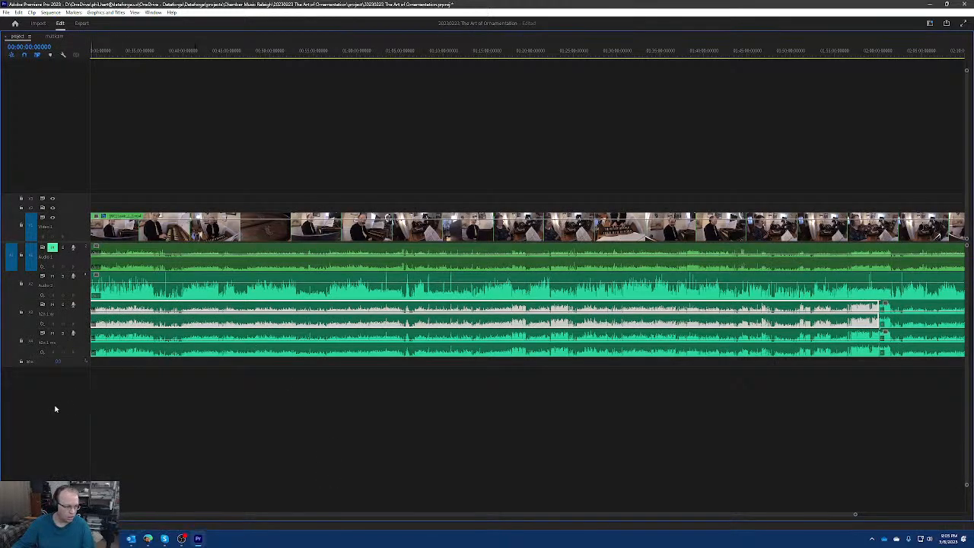
pyautogui.rightClick(55, 406)
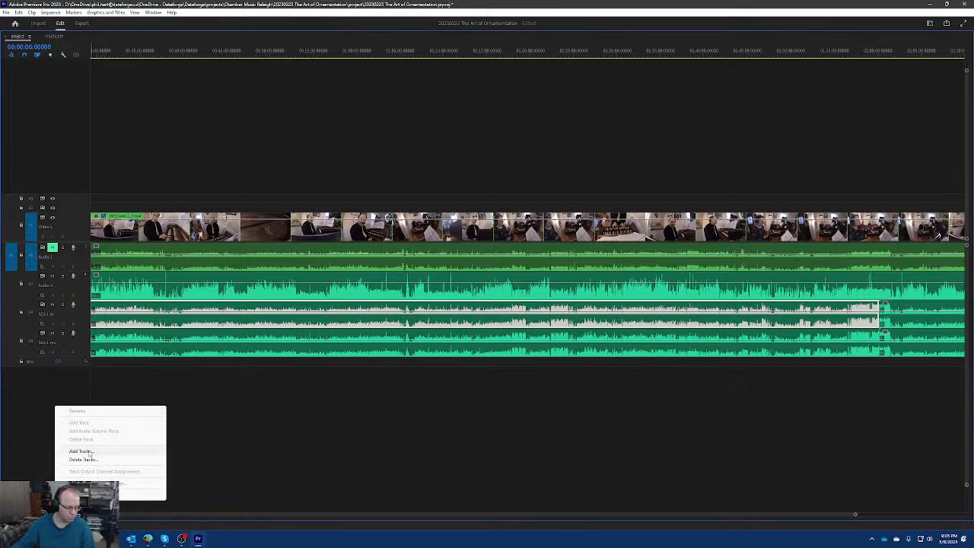
pyautogui.click(89, 452)
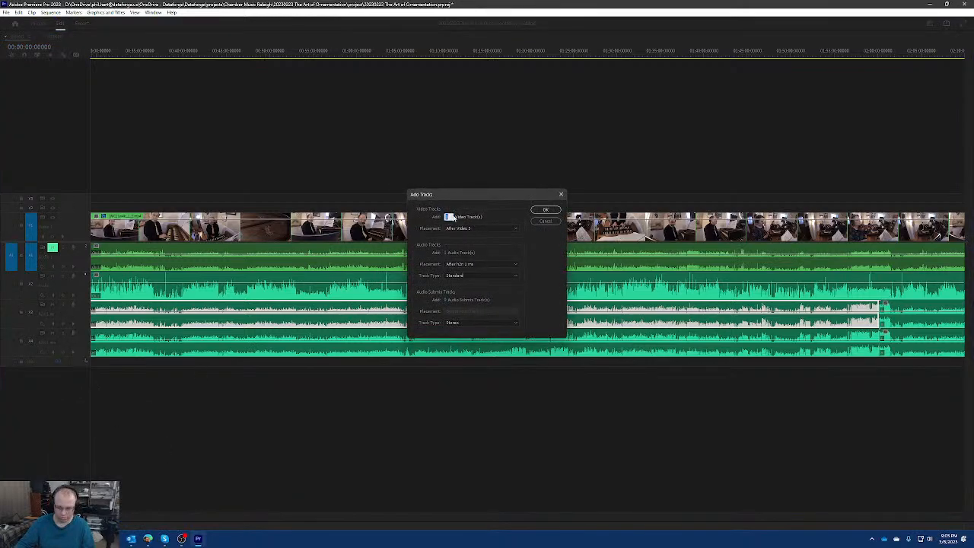
pyautogui.click(449, 253)
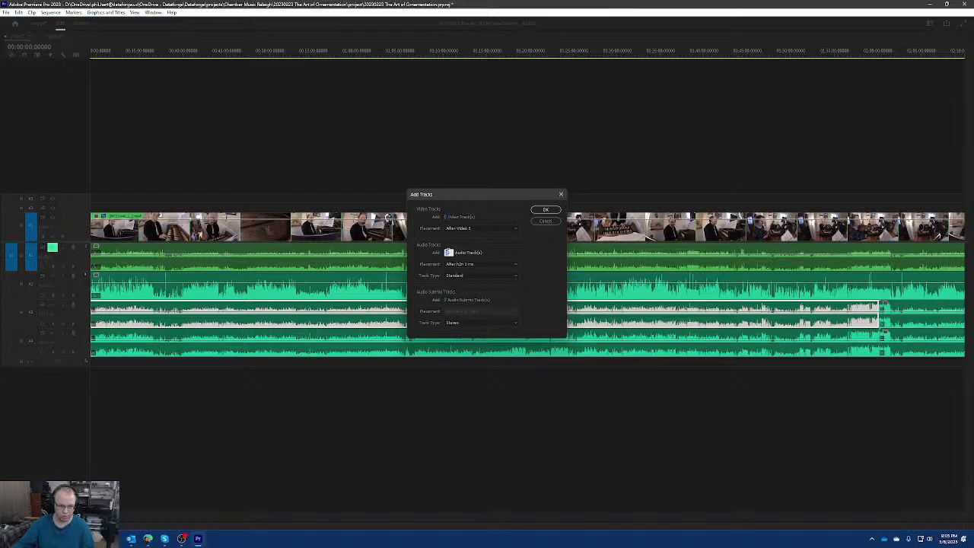
pyautogui.write('4')
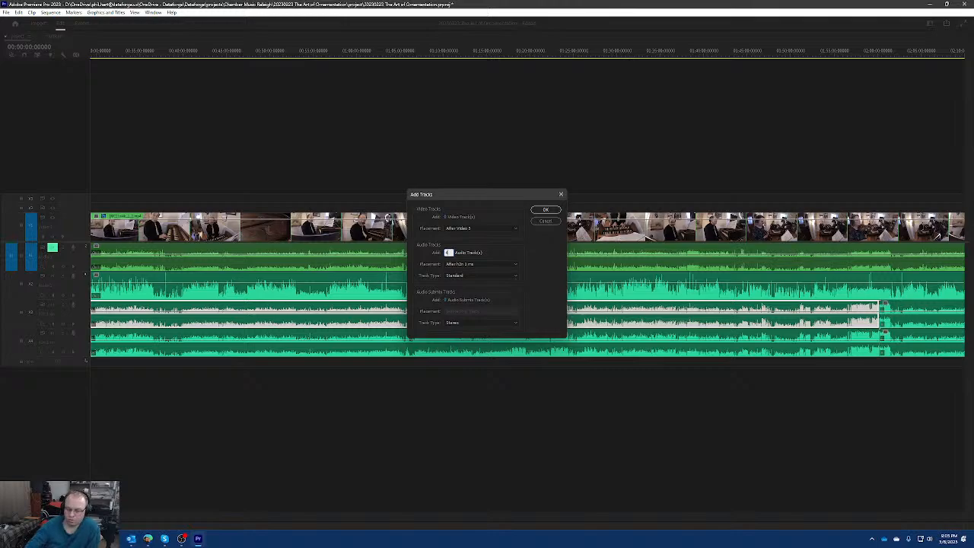
pyautogui.press('BackSpace')
pyautogui.press('BackSpace')
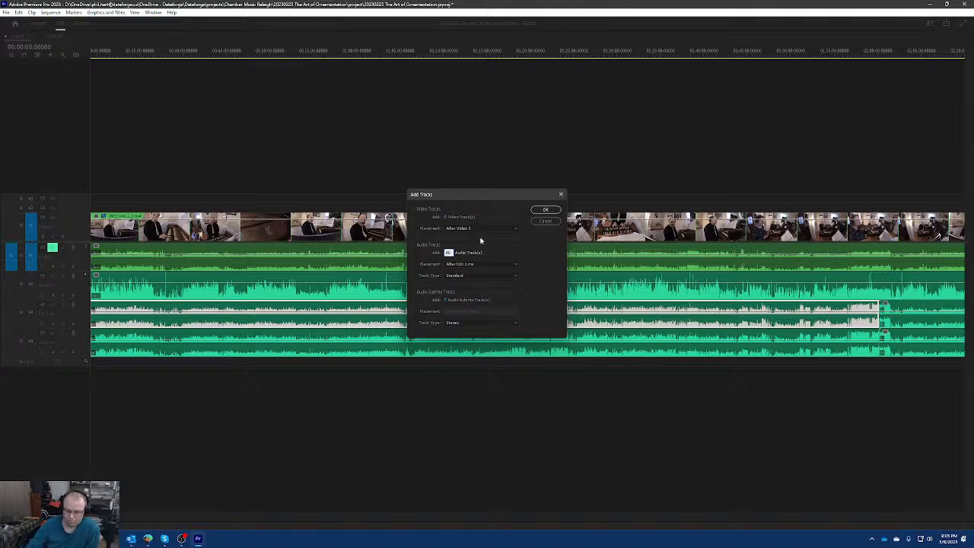
pyautogui.write('8')
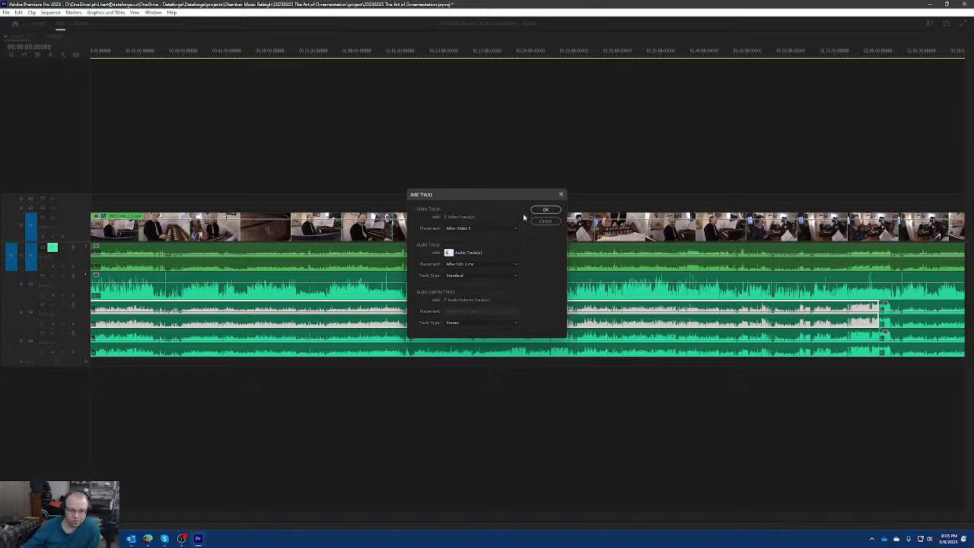
pyautogui.click(548, 207)
pyautogui.click(548, 208)
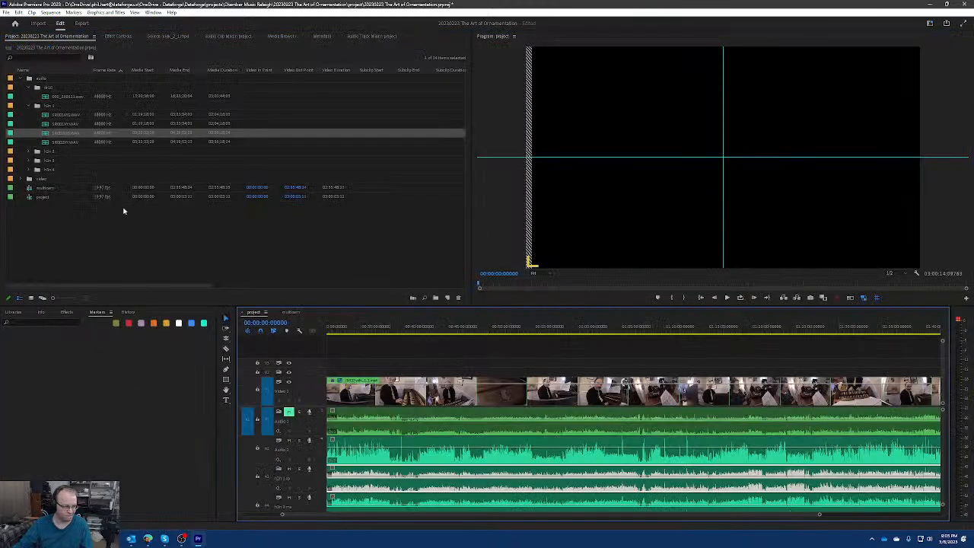
# Show the contents of the h2n 2 bin, enlarge the timeline area, and expand audio track A5.
pyautogui.click(28, 151)
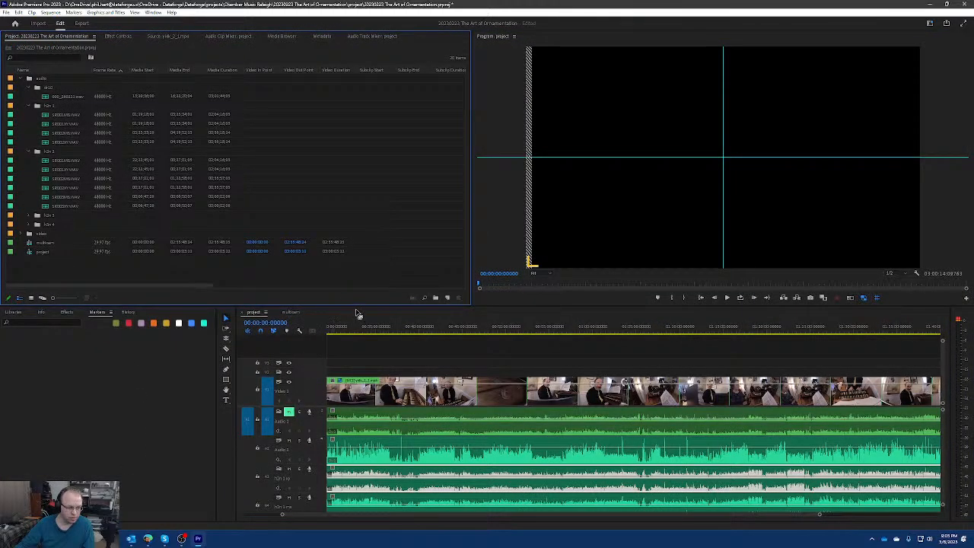
pyautogui.moveTo(358, 306); pyautogui.dragTo(358, 247)
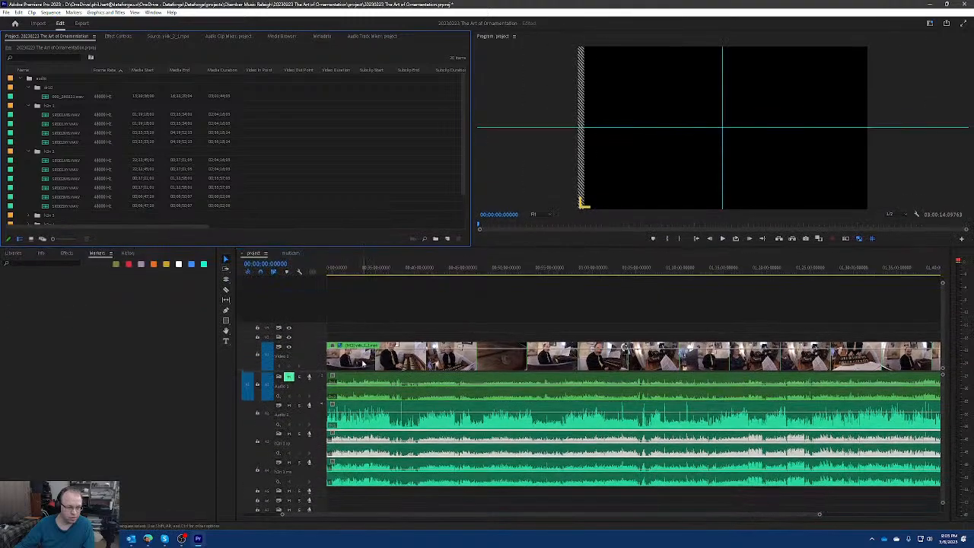
pyautogui.doubleClick(317, 489)
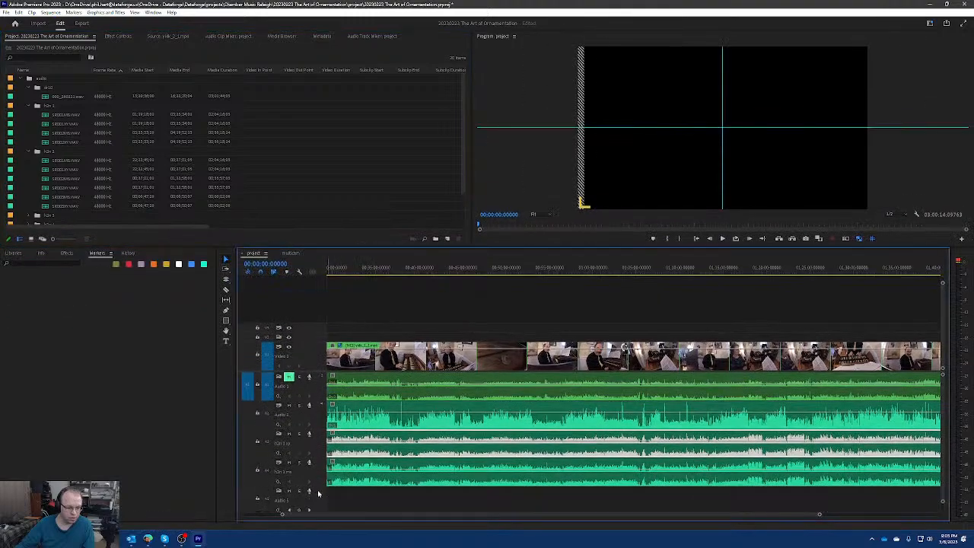
# Rename audio track A2, which holds the dr10 recording, as "vocals".
pyautogui.rightClick(314, 414)
pyautogui.click(336, 419)
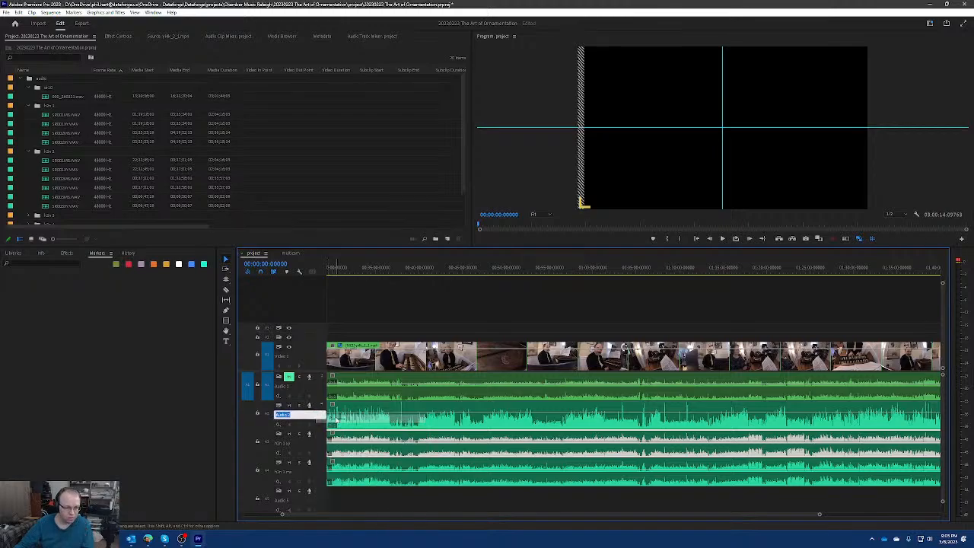
pyautogui.write('vocals')
pyautogui.press('Return')
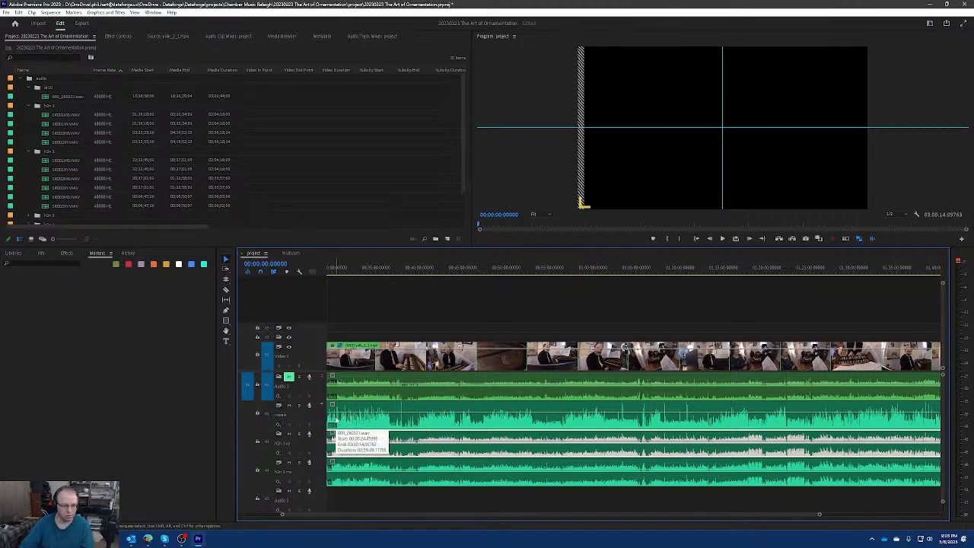
# Collapse audio tracks A1 to A4 to their minimum height.
pyautogui.doubleClick(318, 389)
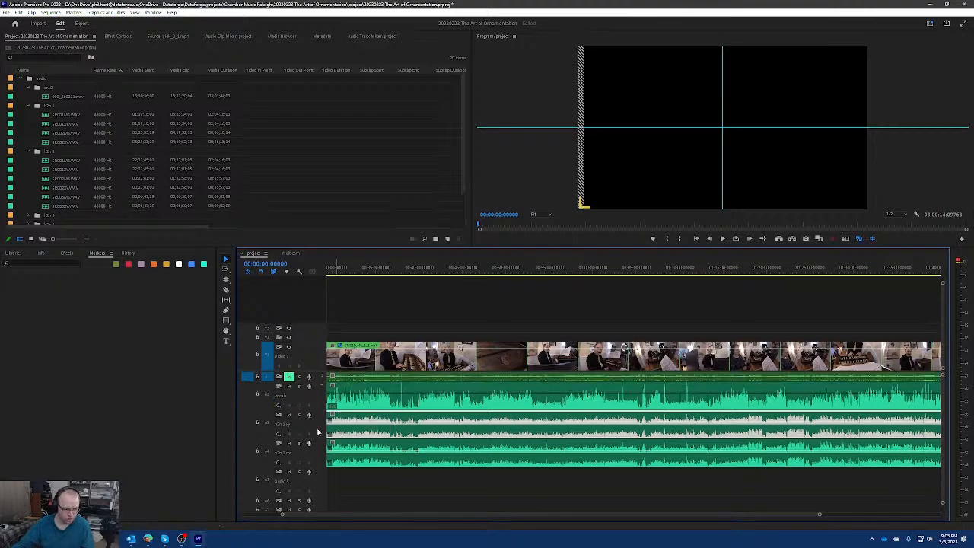
pyautogui.doubleClick(320, 401)
pyautogui.doubleClick(319, 405)
pyautogui.doubleClick(320, 406)
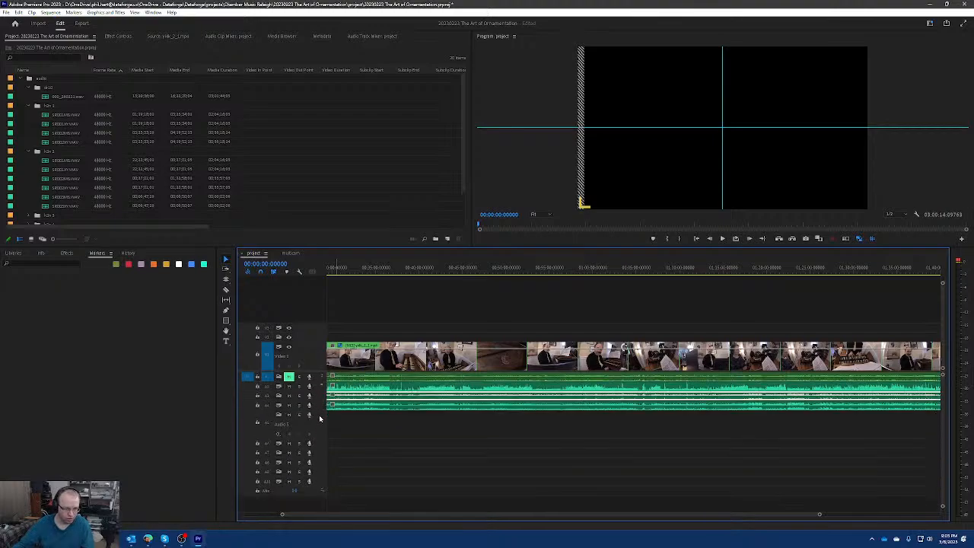
# Place the second h2n 1 recording on A5 and the first on A6, both starting at the same point.
pyautogui.click(68, 116)
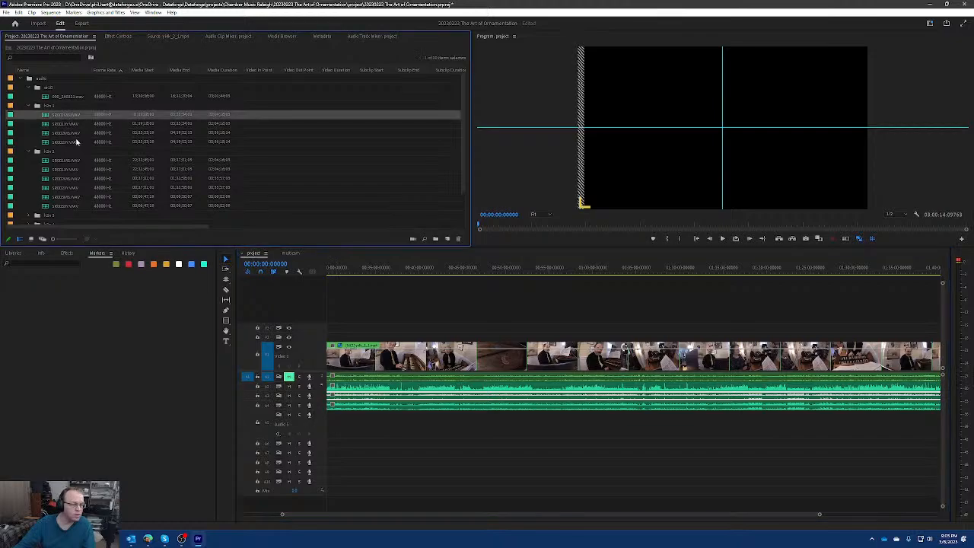
pyautogui.moveTo(65, 124); pyautogui.dragTo(342, 422)
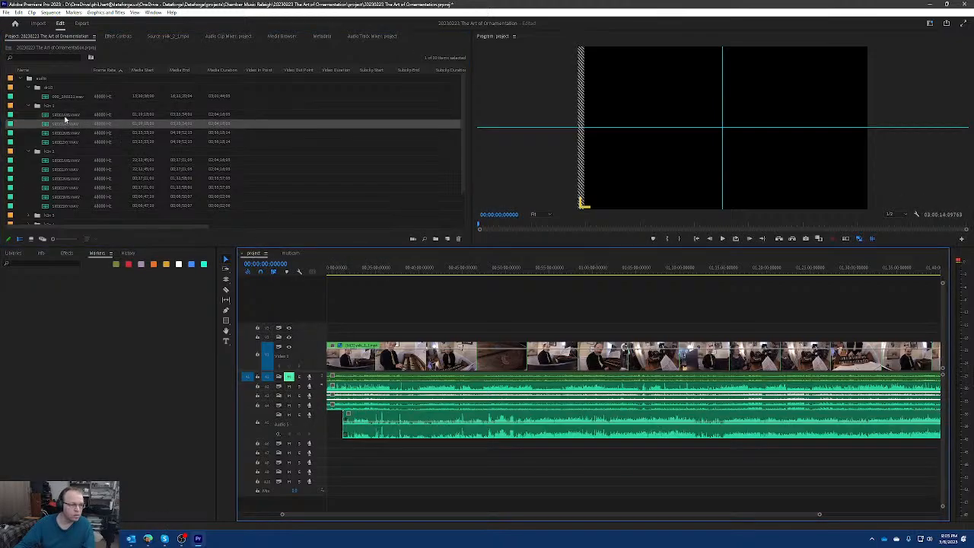
pyautogui.moveTo(66, 114); pyautogui.dragTo(347, 445)
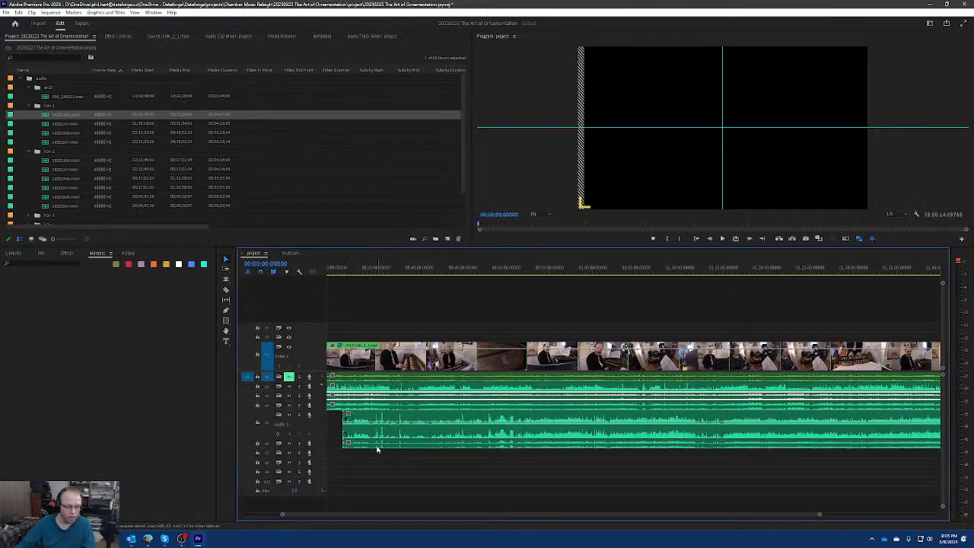
# Trim the start of the A5 and A6 clips, then move both to end where the first A3 and A4 clips end.
pyautogui.press('\\')
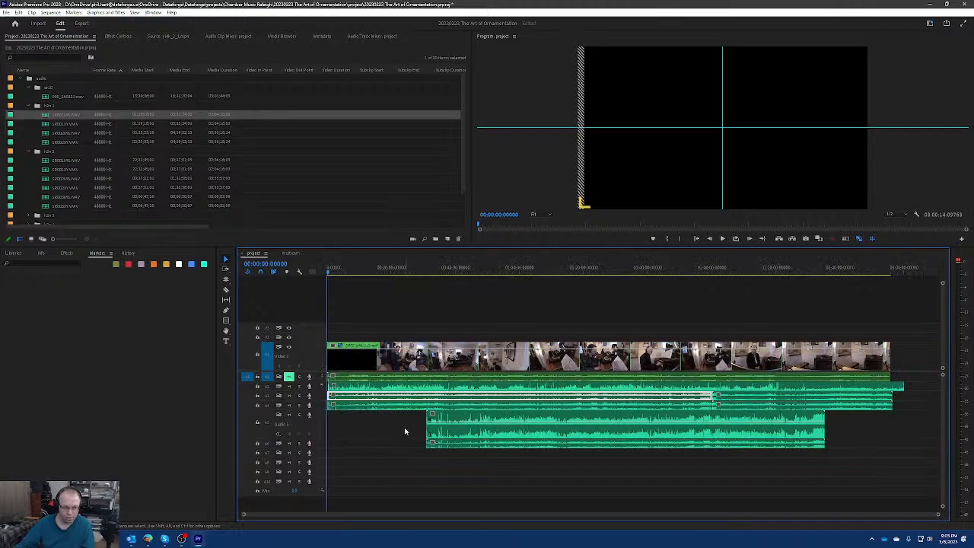
pyautogui.click(430, 427)
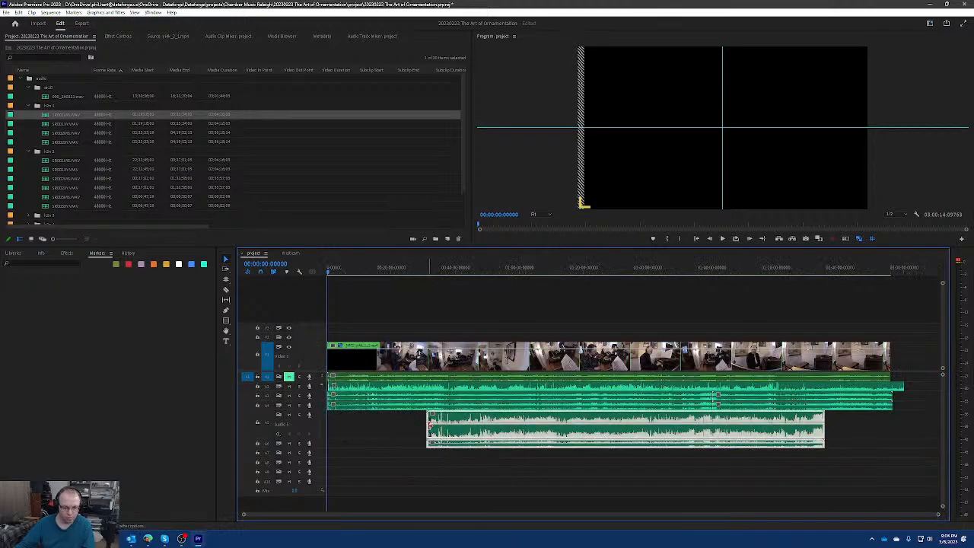
pyautogui.moveTo(429, 423); pyautogui.dragTo(454, 423)
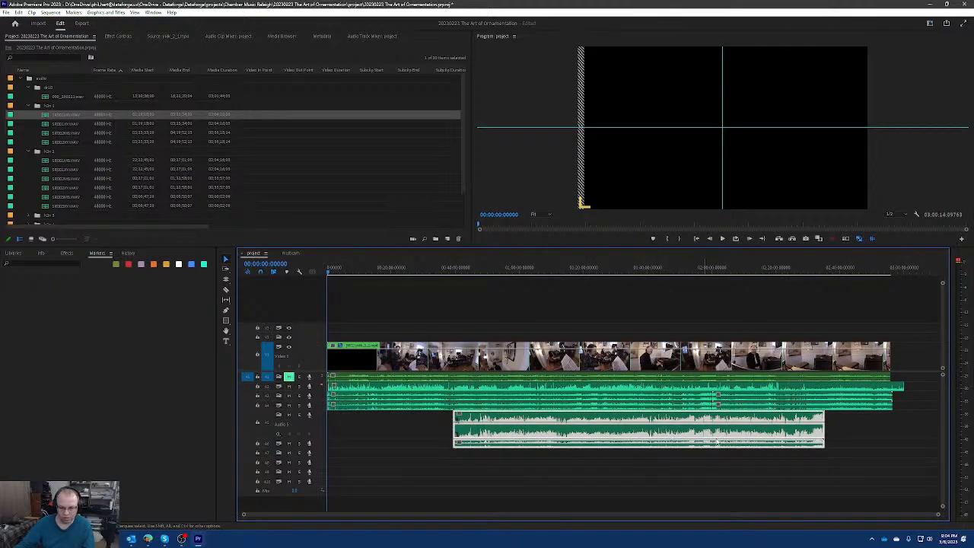
pyautogui.moveTo(782, 435); pyautogui.dragTo(668, 430)
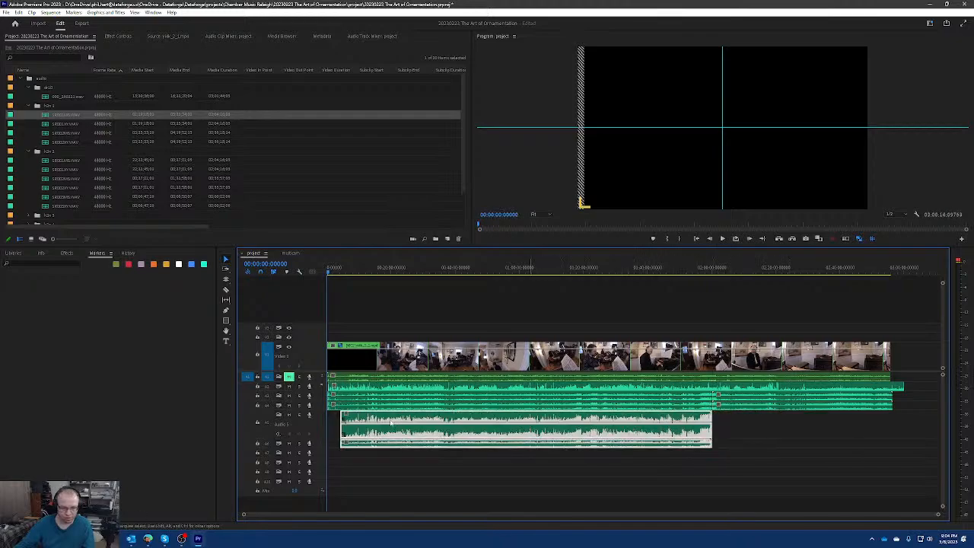
# Extend the start of the A5 and A6 clips back to the beginning of the sequence.
pyautogui.scroll(10, 349, 427)
pyautogui.scroll(3, 372, 424)
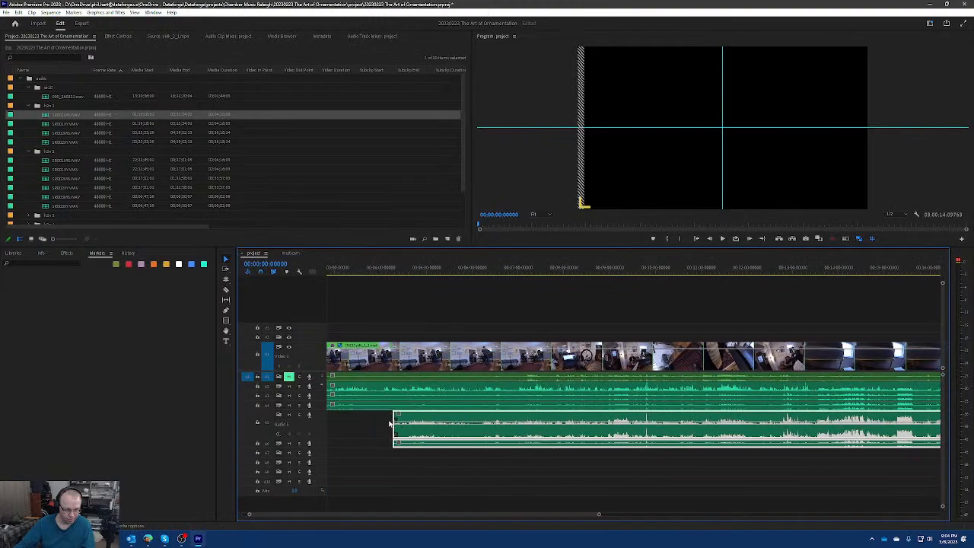
pyautogui.scroll(3, 403, 423)
pyautogui.moveTo(519, 429); pyautogui.dragTo(339, 432)
pyautogui.scroll(5, 378, 421)
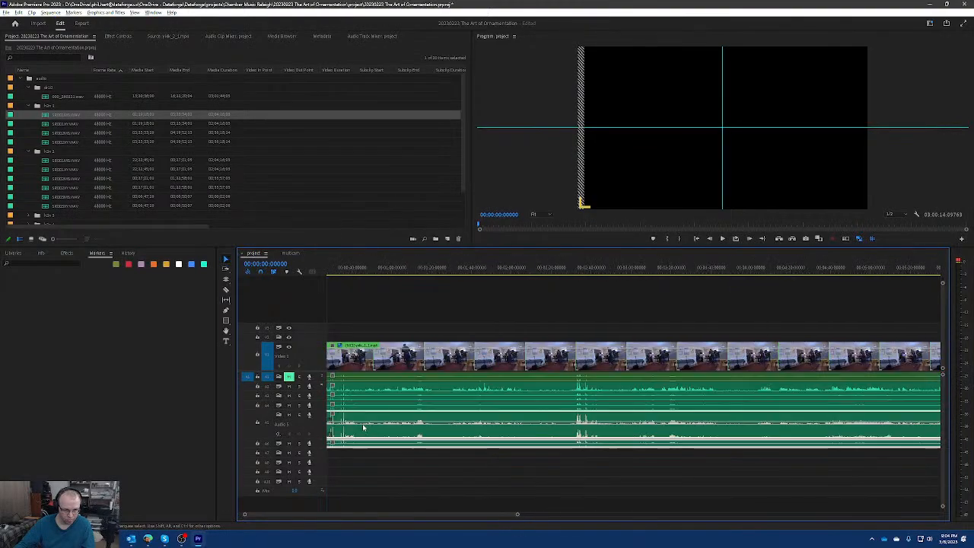
pyautogui.scroll(5, 379, 421)
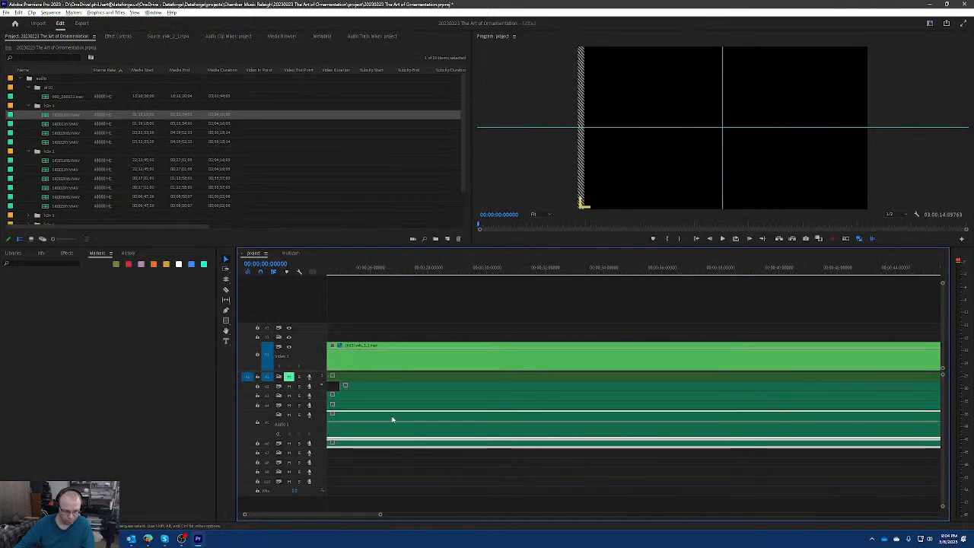
# Shift the A5 and A6 clips slightly later so their clap transient near the 29-second mark lines up with the tracks above.
pyautogui.scroll(2, 549, 426)
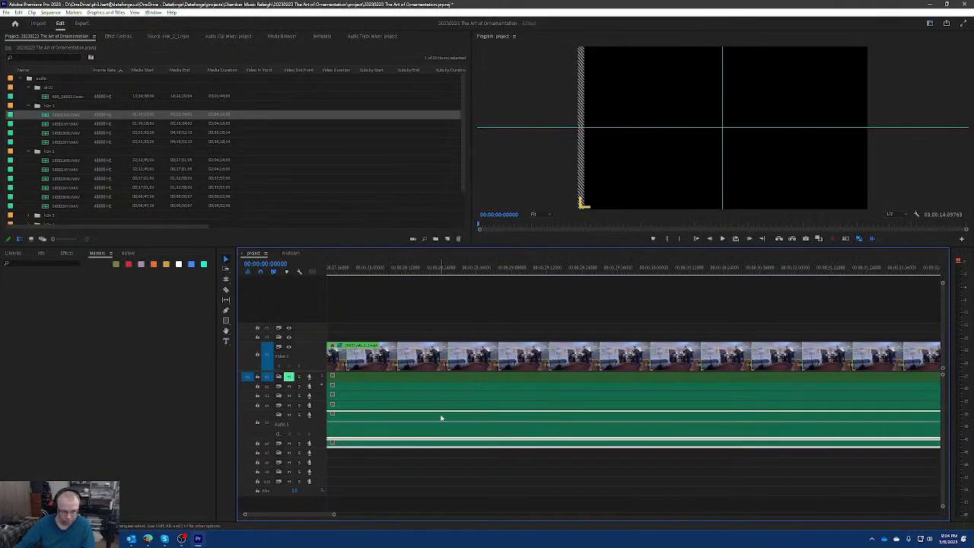
pyautogui.scroll(3, 441, 418)
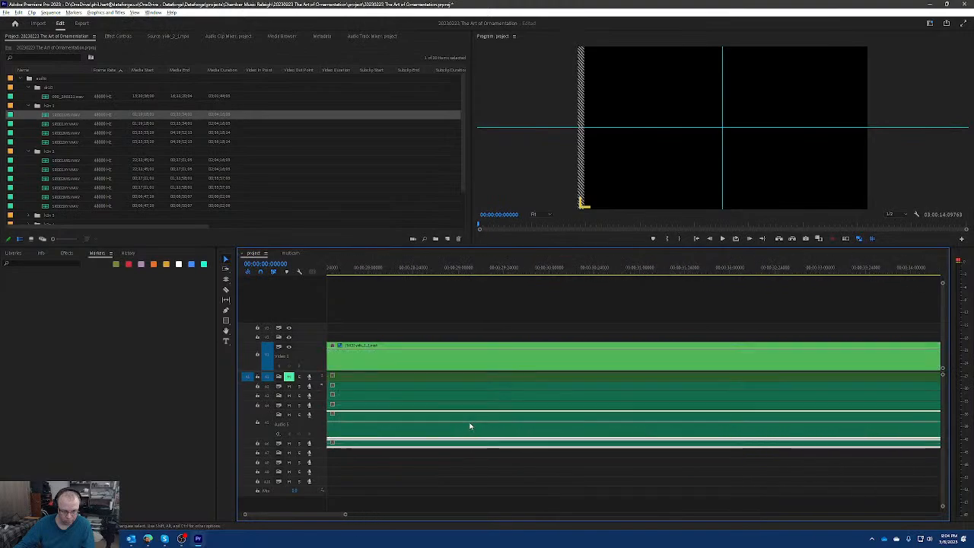
pyautogui.scroll(3, 472, 427)
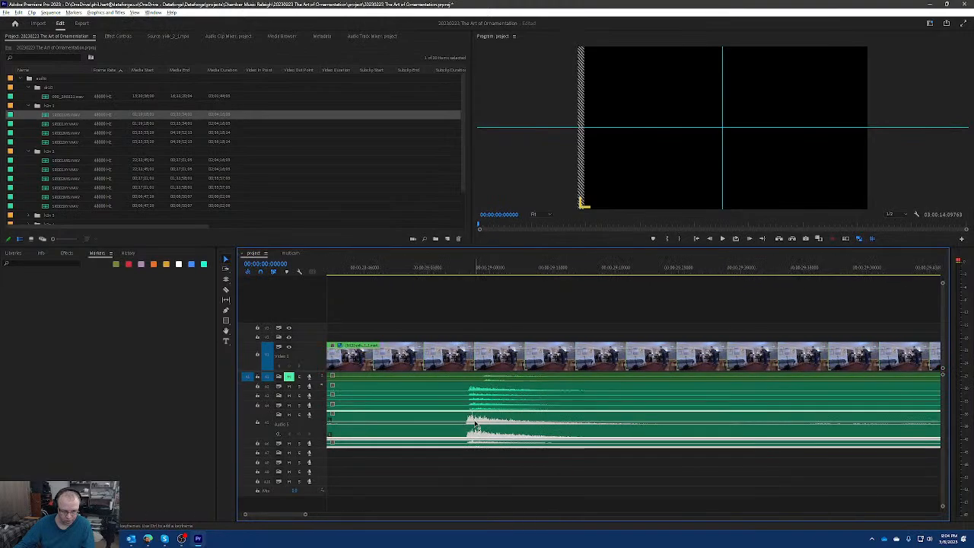
pyautogui.scroll(1, 475, 420)
pyautogui.scroll(2, 475, 421)
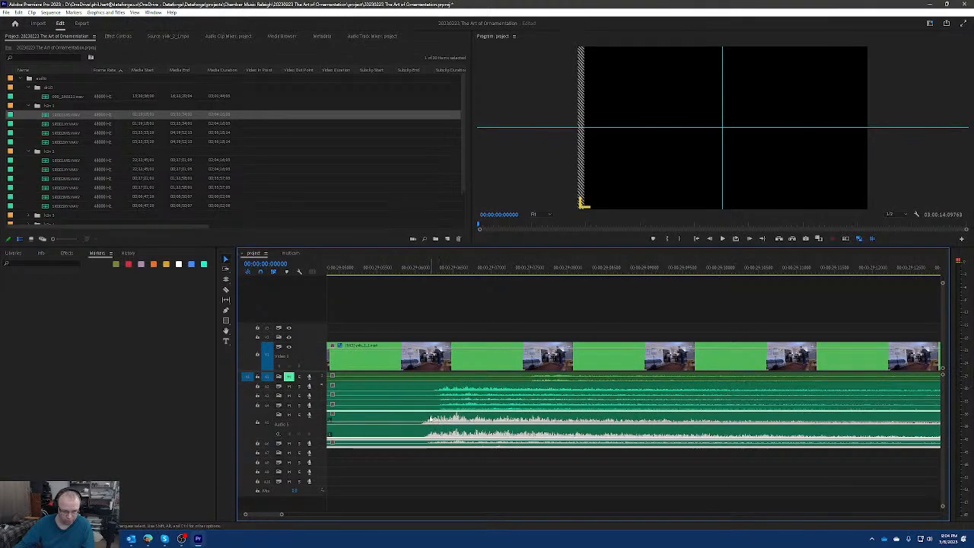
pyautogui.moveTo(430, 419); pyautogui.dragTo(449, 419)
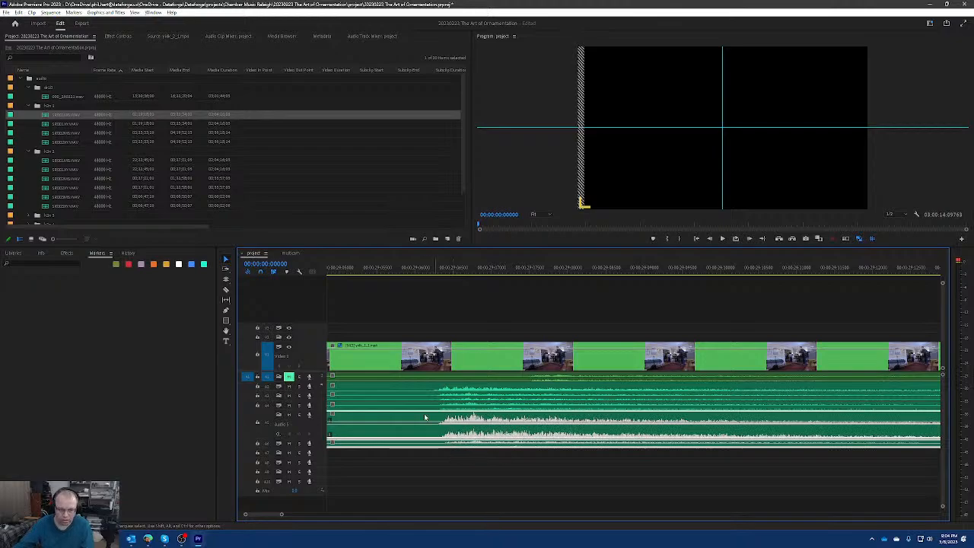
# Expand track A4 and fine-tune the A5 and A6 clips so their transient matches the A4 waveform.
pyautogui.doubleClick(319, 405)
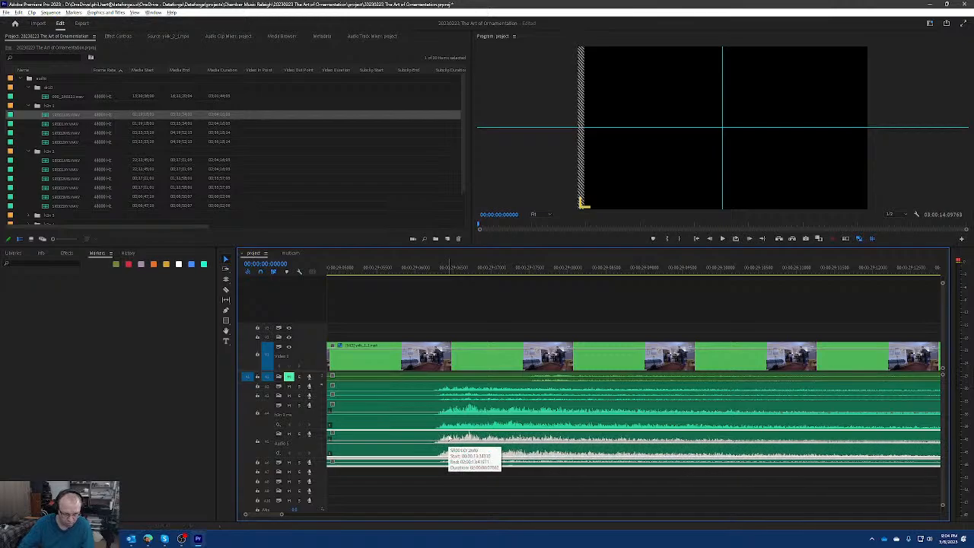
pyautogui.scroll(5, 449, 446)
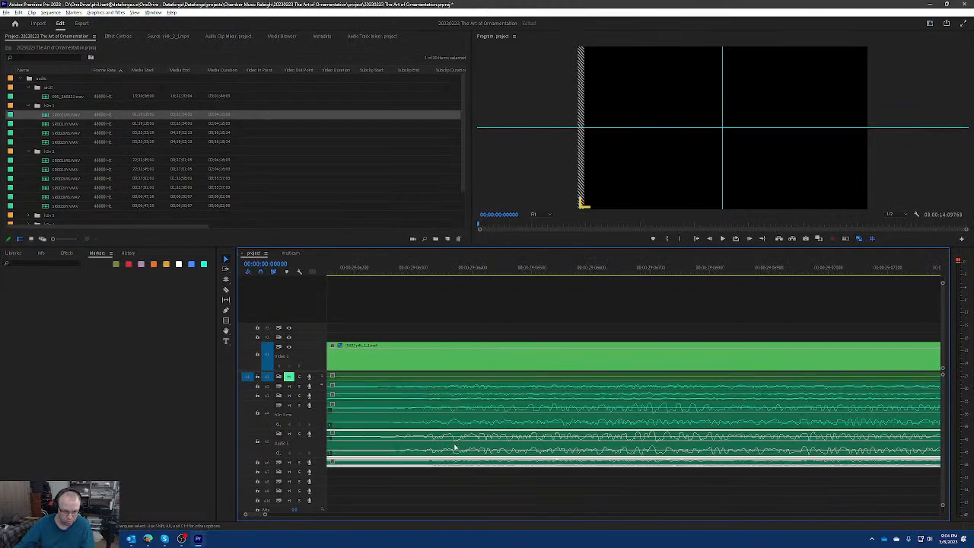
pyautogui.scroll(-5, 454, 447)
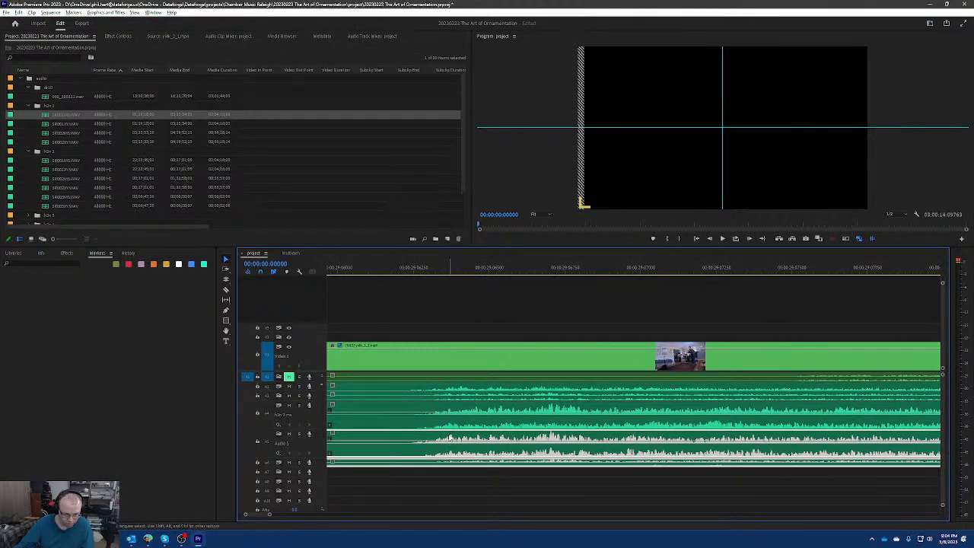
pyautogui.scroll(2, 450, 439)
pyautogui.scroll(-2, 452, 439)
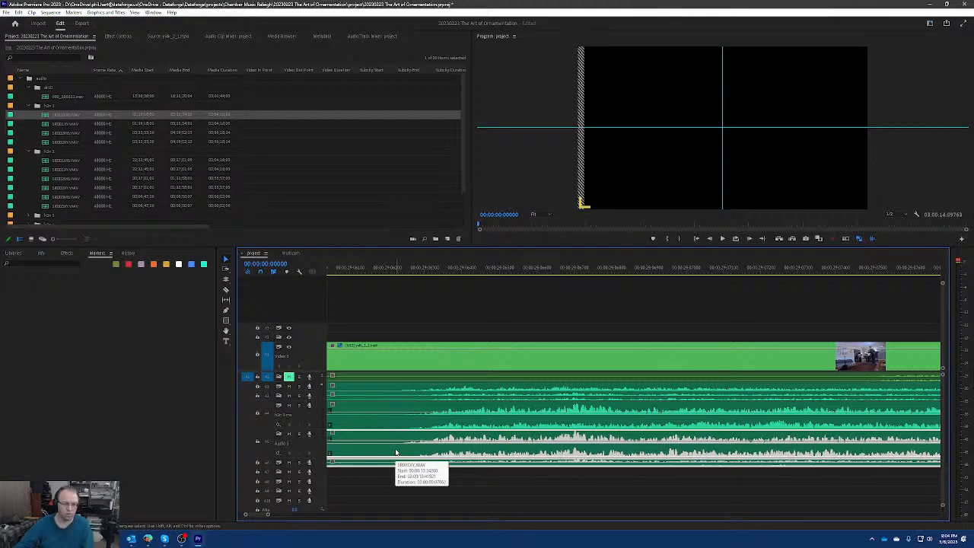
pyautogui.scroll(-4, 395, 452)
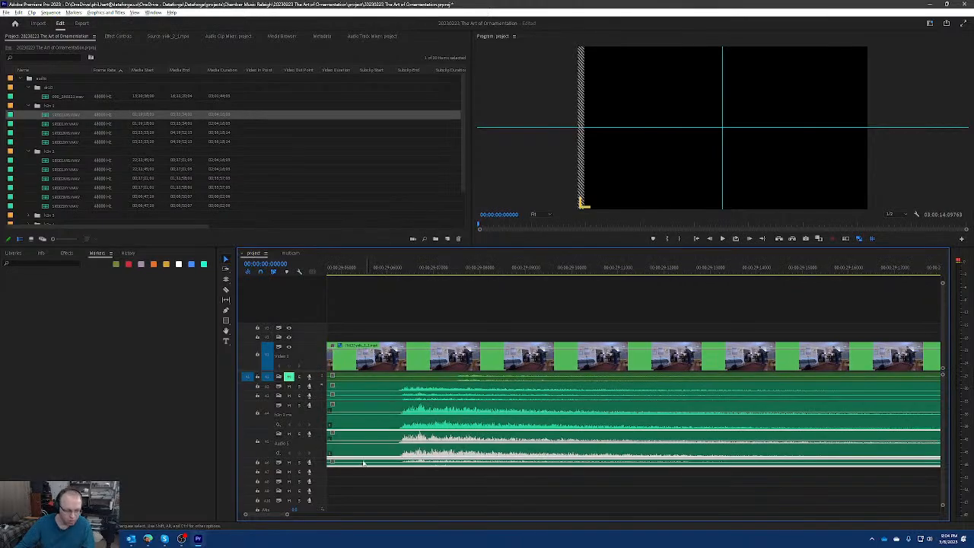
# Expand track A6, then rename track A5 to "h2n 2 xy" and track A6 to "h2n 2 ms".
pyautogui.doubleClick(320, 464)
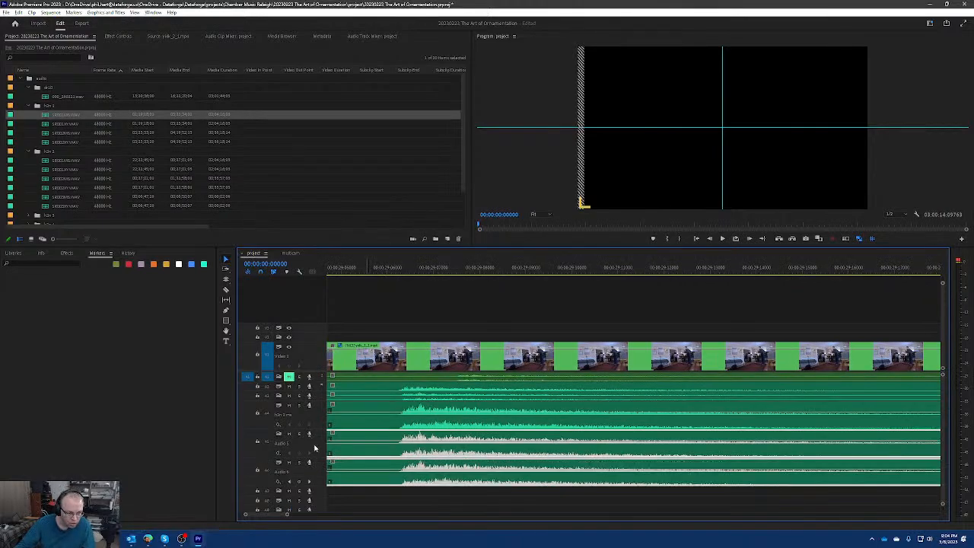
pyautogui.rightClick(317, 443)
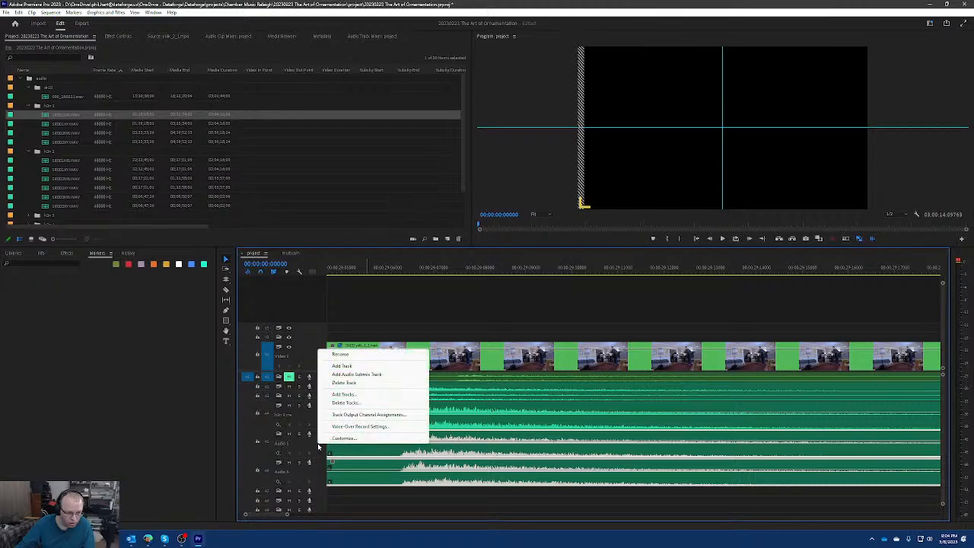
pyautogui.click(357, 353)
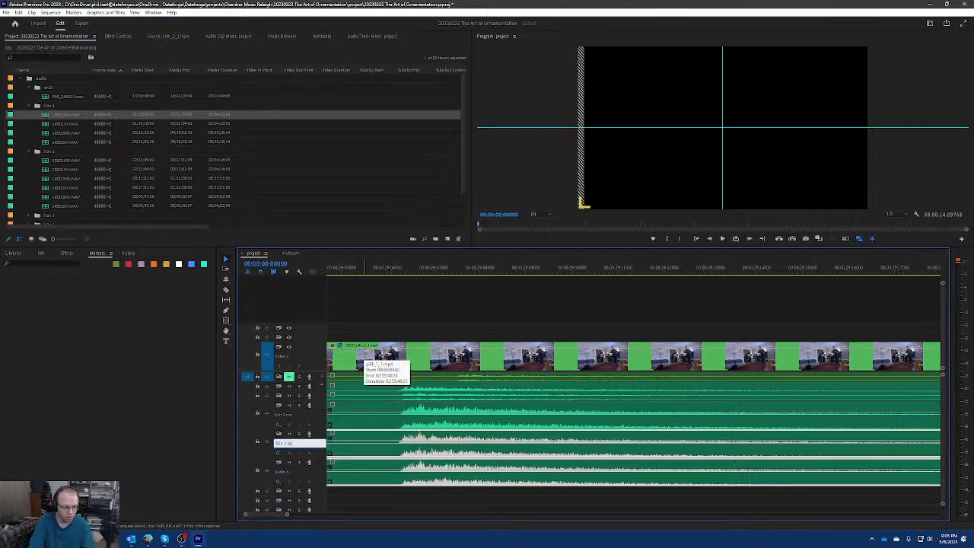
pyautogui.press('Return')
pyautogui.rightClick(317, 476)
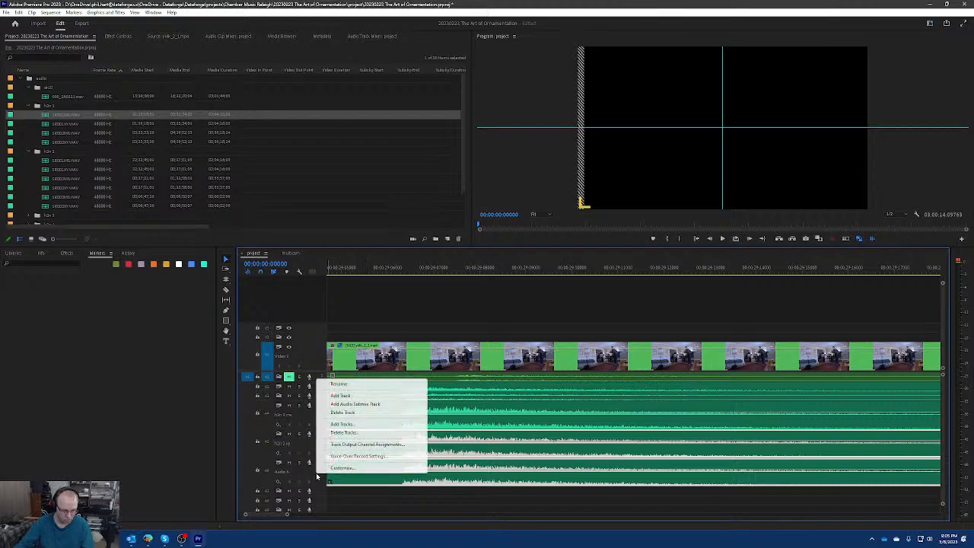
pyautogui.click(339, 384)
pyautogui.write('h2n ')
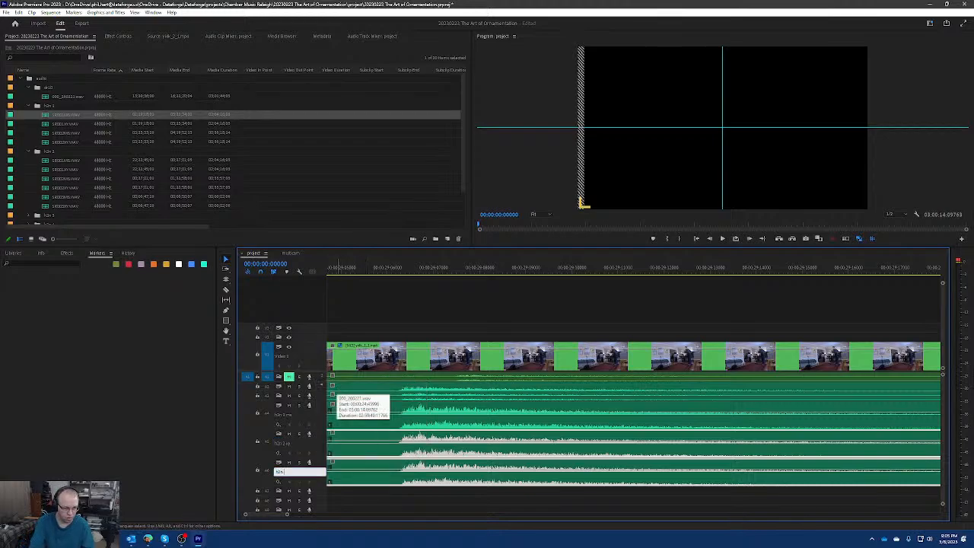
pyautogui.write('2 mic')
pyautogui.press('Return')
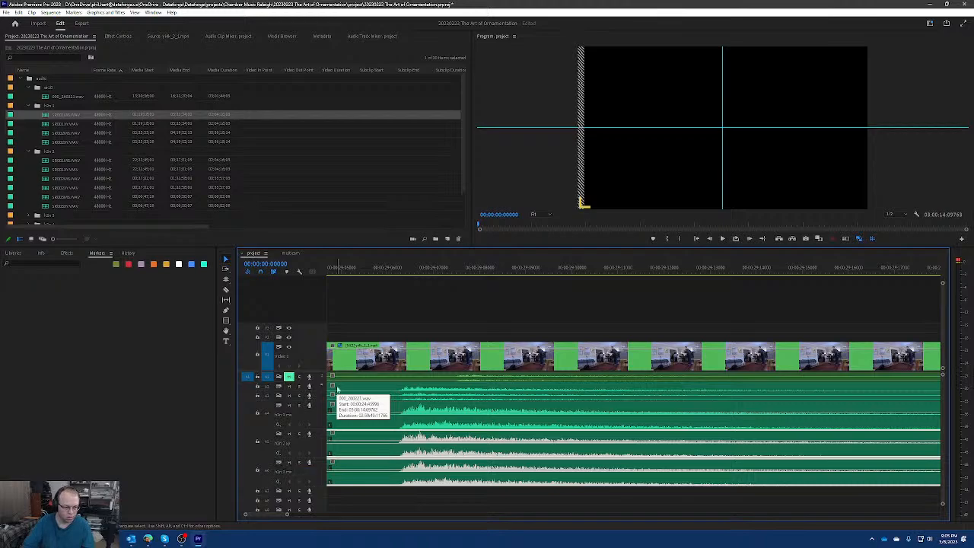
# Collapse audio tracks A5 and A6 to their minimum height.
pyautogui.doubleClick(317, 476)
pyautogui.doubleClick(320, 446)
pyautogui.doubleClick(321, 446)
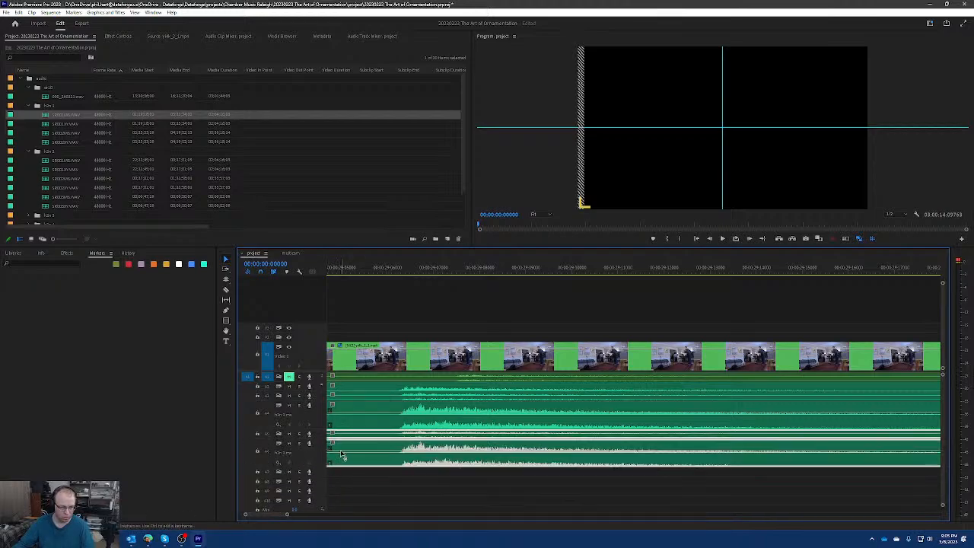
pyautogui.doubleClick(321, 447)
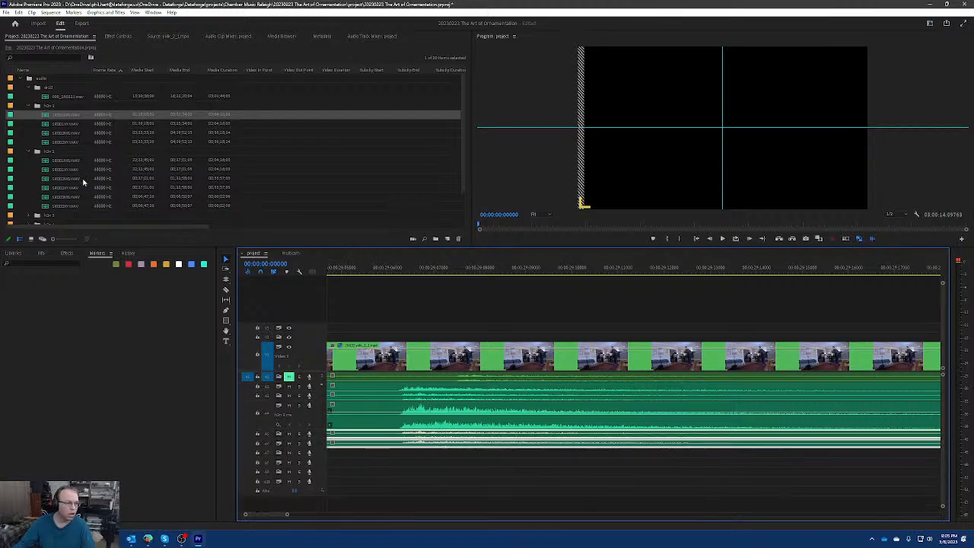
# Place the last two h2n 1 recordings on A5 and A6, directly after the existing clips, and examine the joins.
pyautogui.scroll(-12, 624, 415)
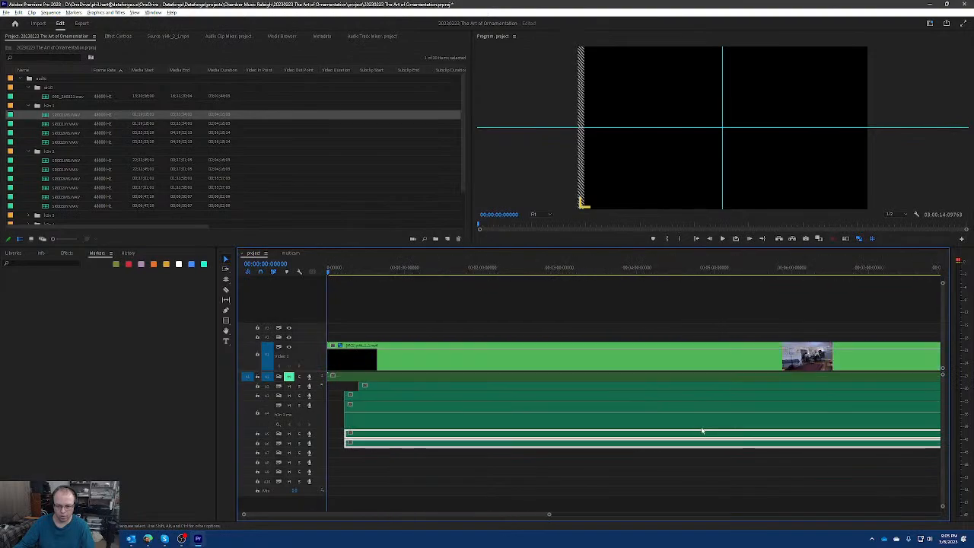
pyautogui.scroll(-5, 700, 431)
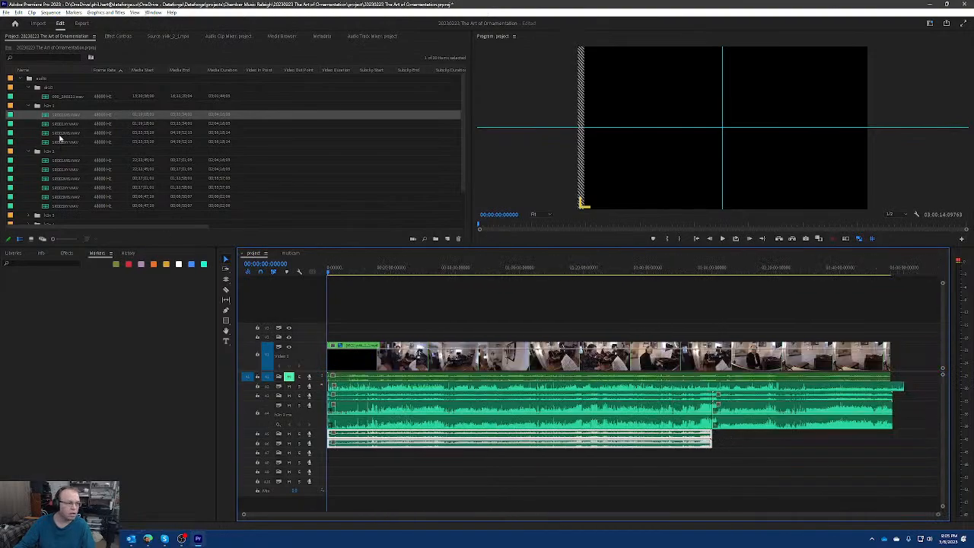
pyautogui.moveTo(65, 143); pyautogui.dragTo(713, 433)
pyautogui.moveTo(71, 133); pyautogui.dragTo(715, 442)
pyautogui.scroll(10, 717, 445)
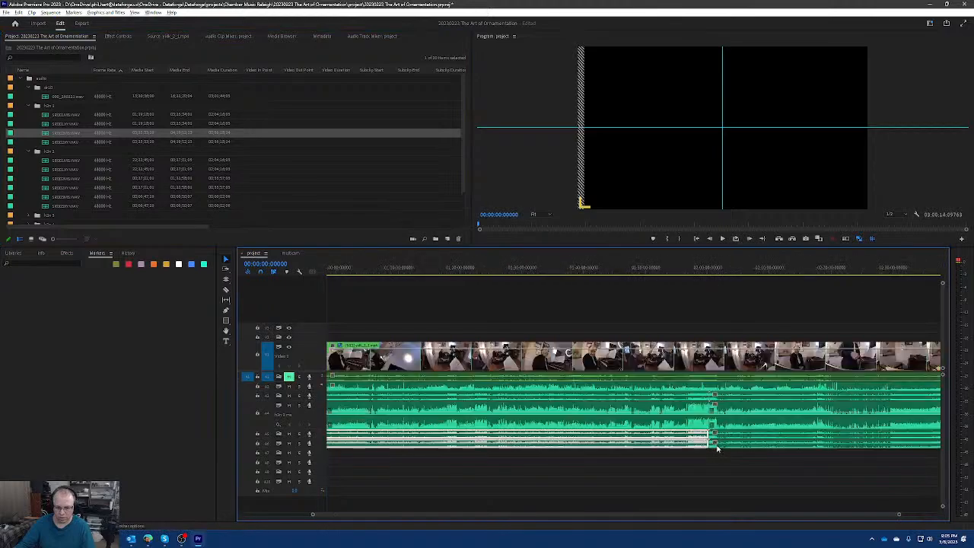
pyautogui.scroll(8, 687, 440)
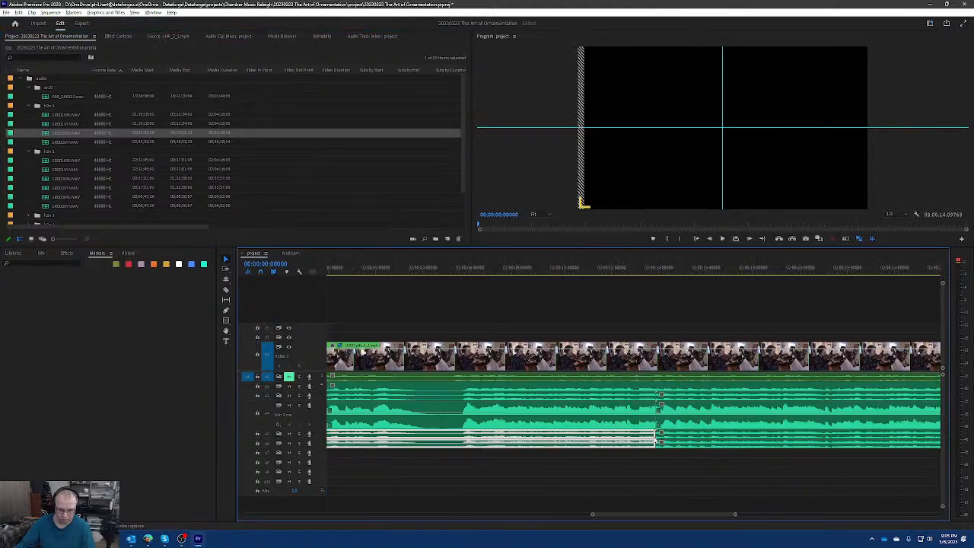
pyautogui.scroll(6, 651, 439)
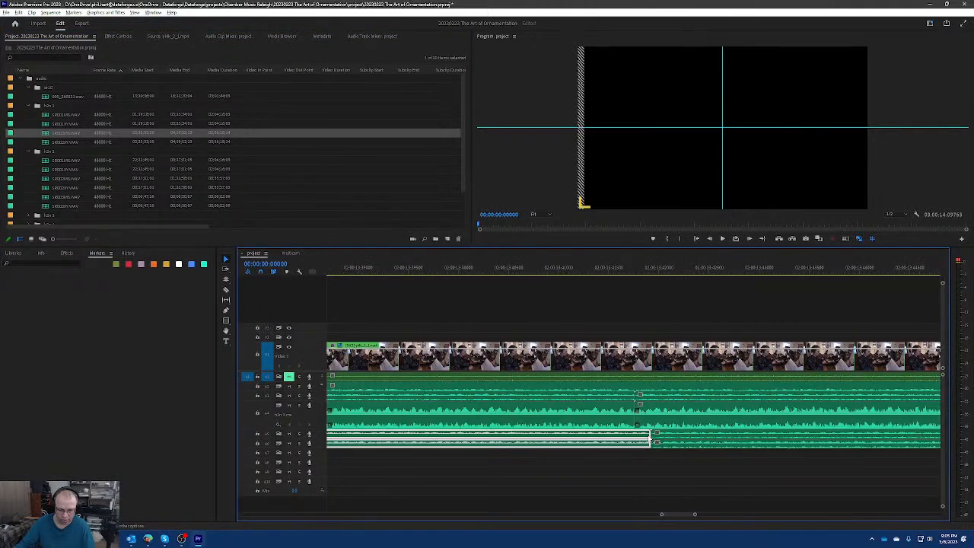
pyautogui.scroll(-10, 615, 423)
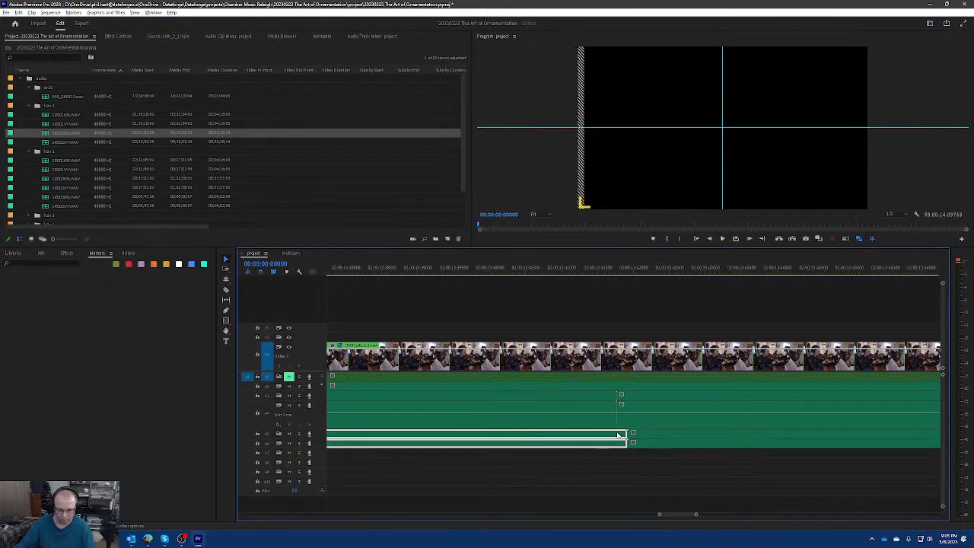
pyautogui.scroll(-10, 532, 430)
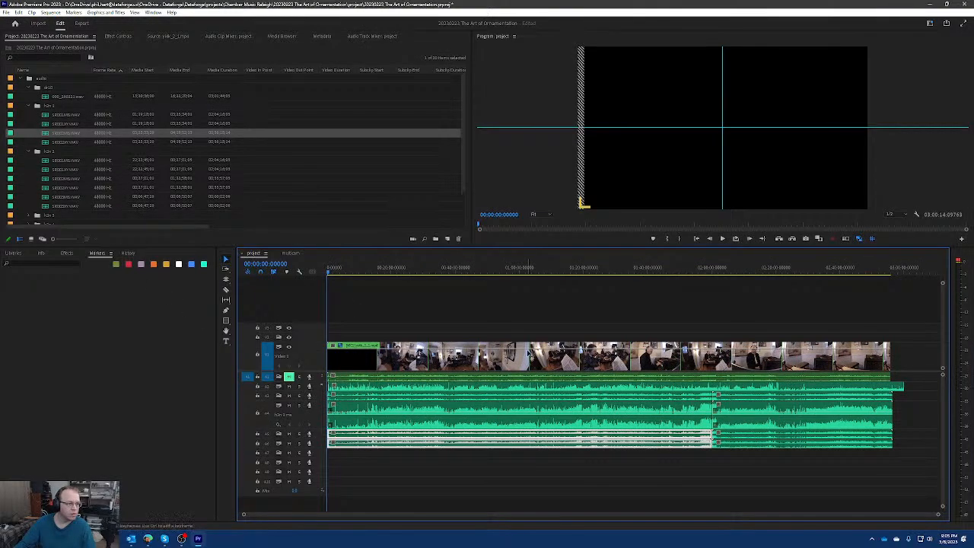
# Delete the second clips from audio tracks A5 and A6.
pyautogui.click(746, 443)
pyautogui.click(749, 435)
pyautogui.press('Delete')
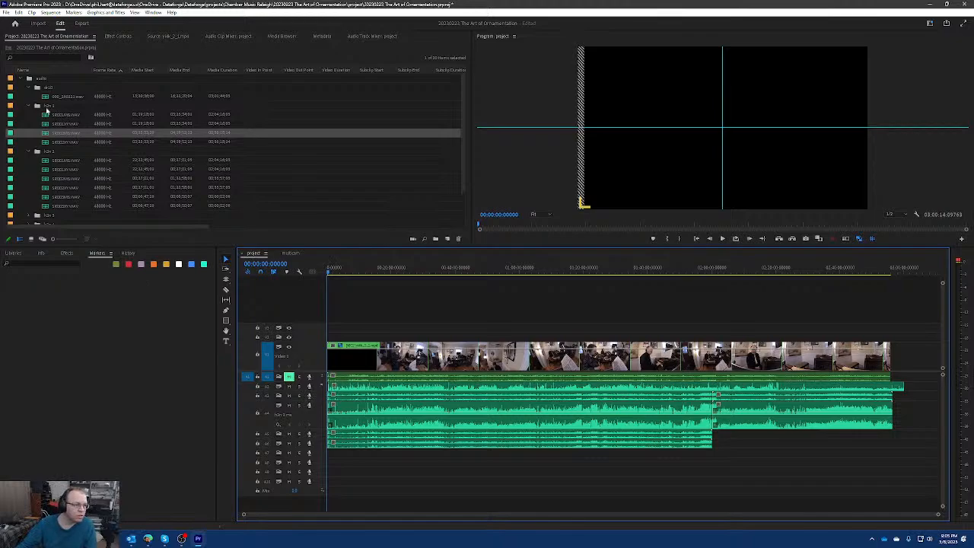
# Collapse the h2n 1 bin, then place the fourth h2n 2 recording on A5 and the third on A6 after the existing clips.
pyautogui.click(28, 107)
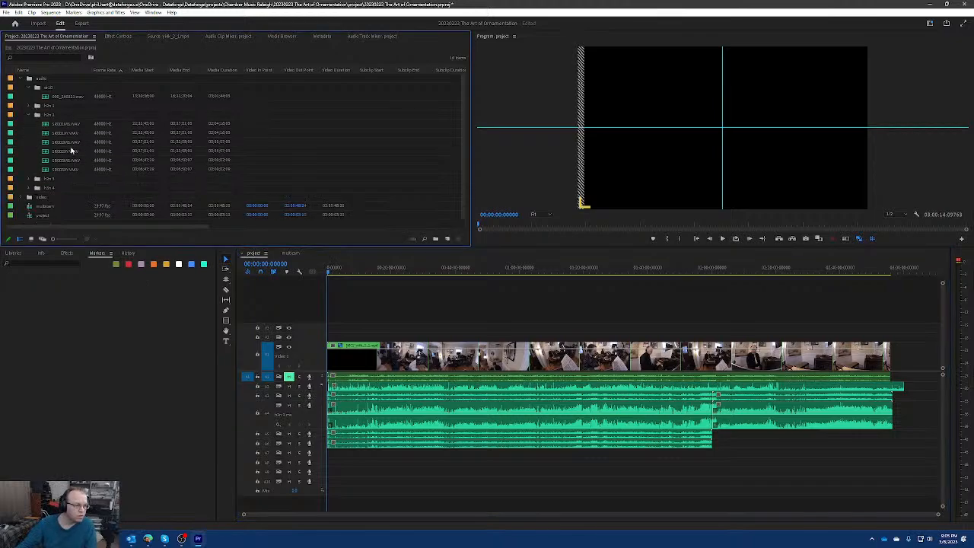
pyautogui.click(73, 143)
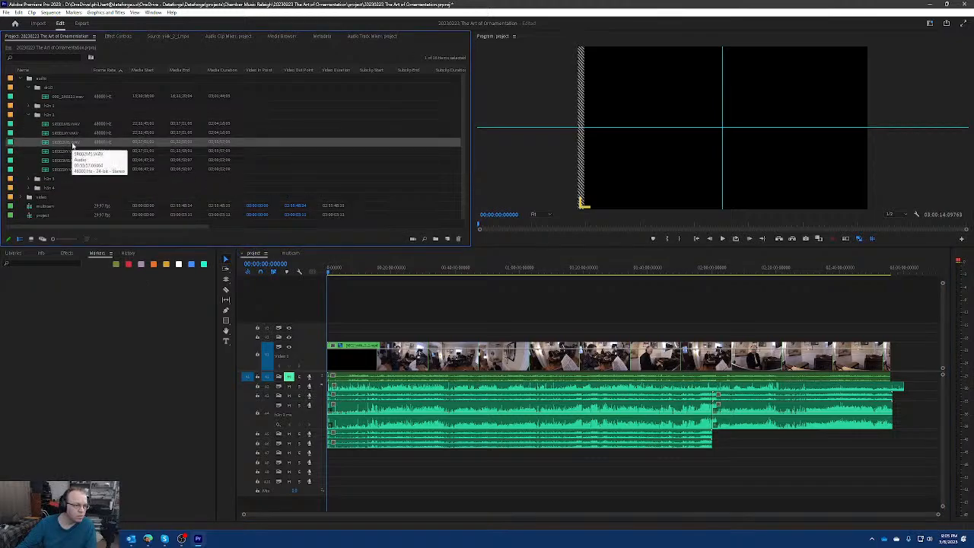
pyautogui.click(70, 153)
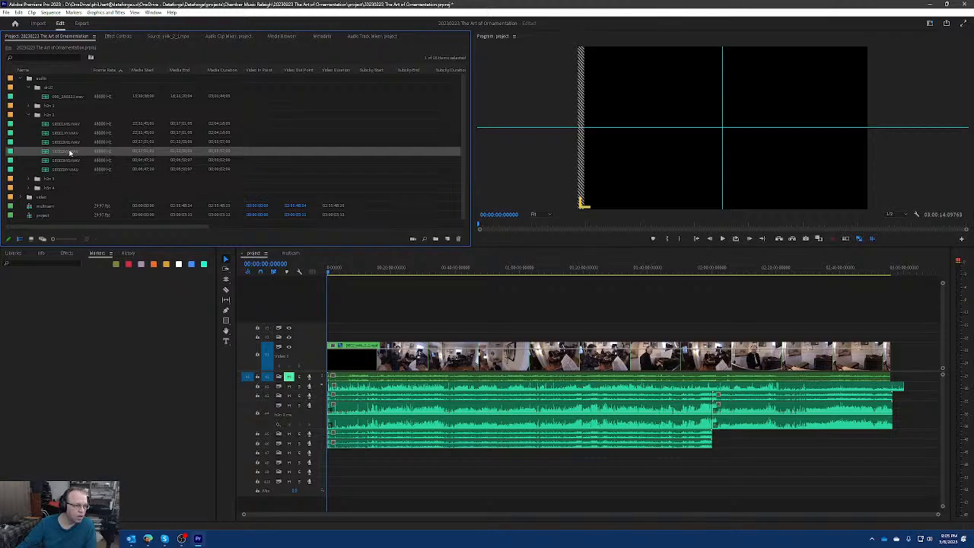
pyautogui.moveTo(67, 152); pyautogui.dragTo(716, 437)
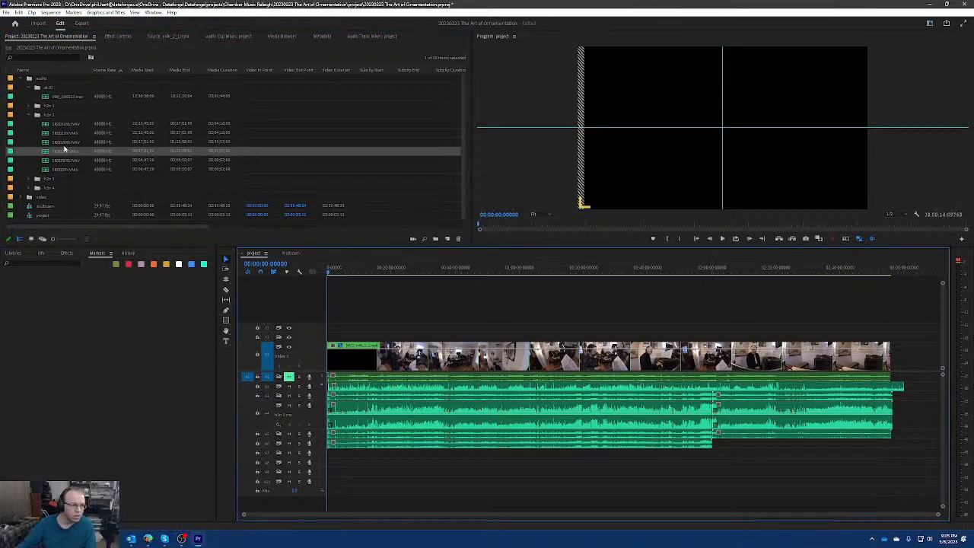
pyautogui.moveTo(67, 143); pyautogui.dragTo(717, 443)
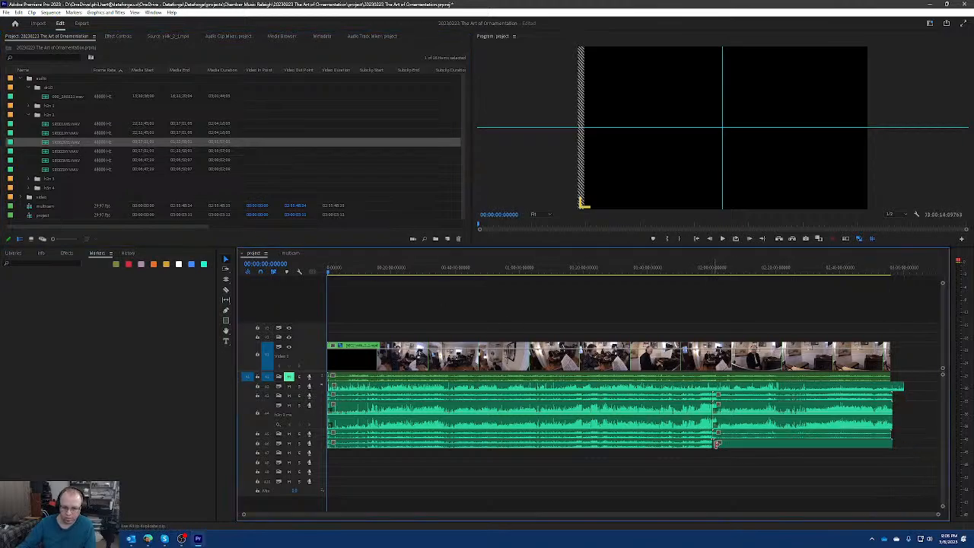
# Close the gap on A6 by moving its second clip against the end of the first, and check the join.
pyautogui.scroll(3, 720, 458)
pyautogui.scroll(4, 721, 455)
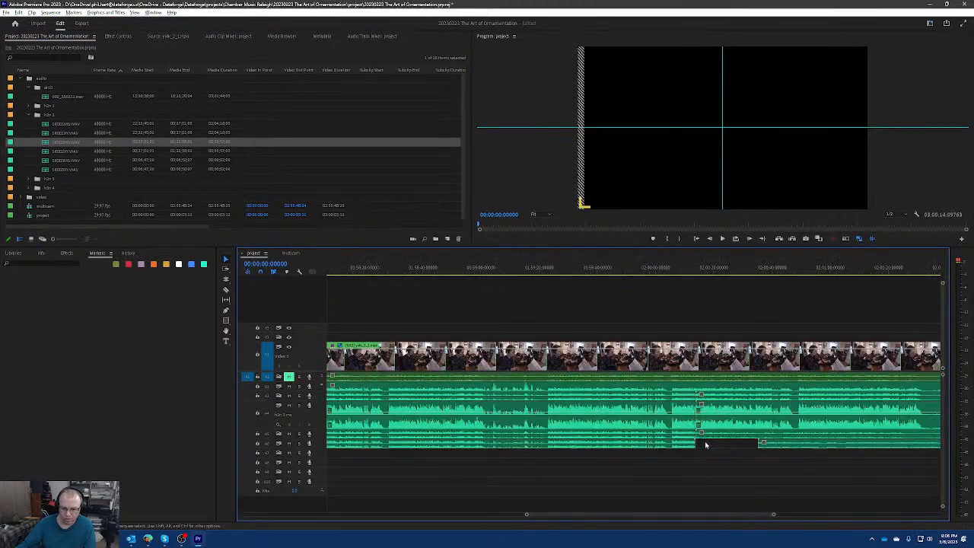
pyautogui.moveTo(842, 446); pyautogui.dragTo(709, 446)
pyautogui.scroll(3, 700, 447)
pyautogui.scroll(4, 688, 445)
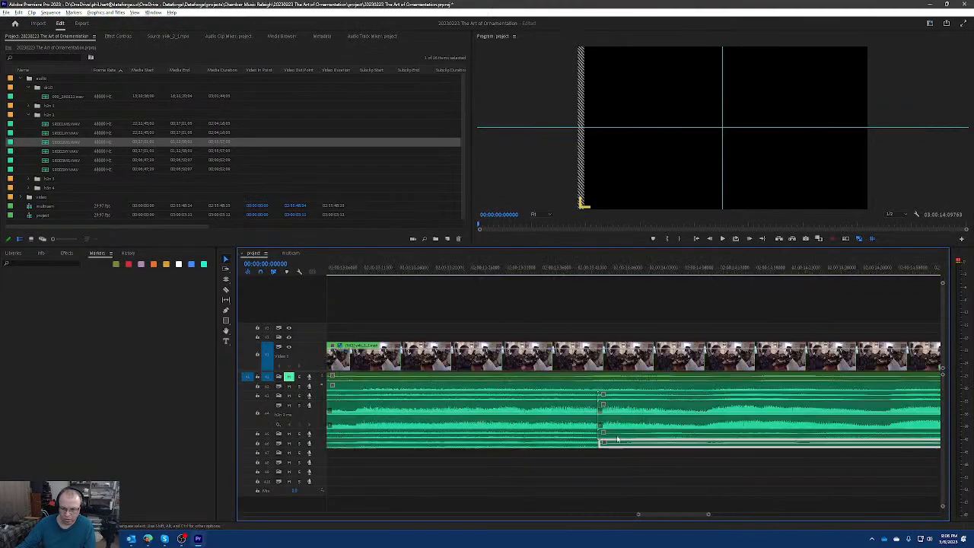
pyautogui.scroll(3, 598, 440)
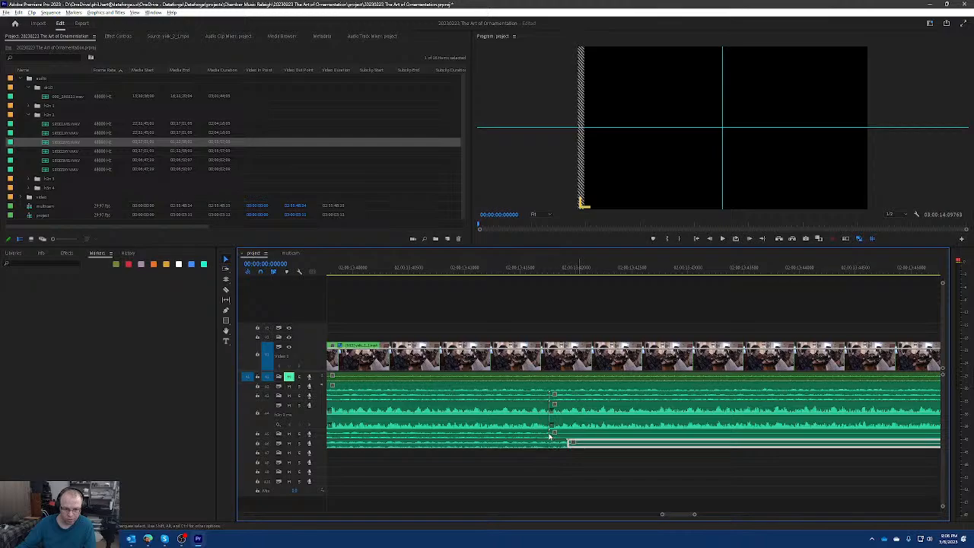
pyautogui.click(599, 458)
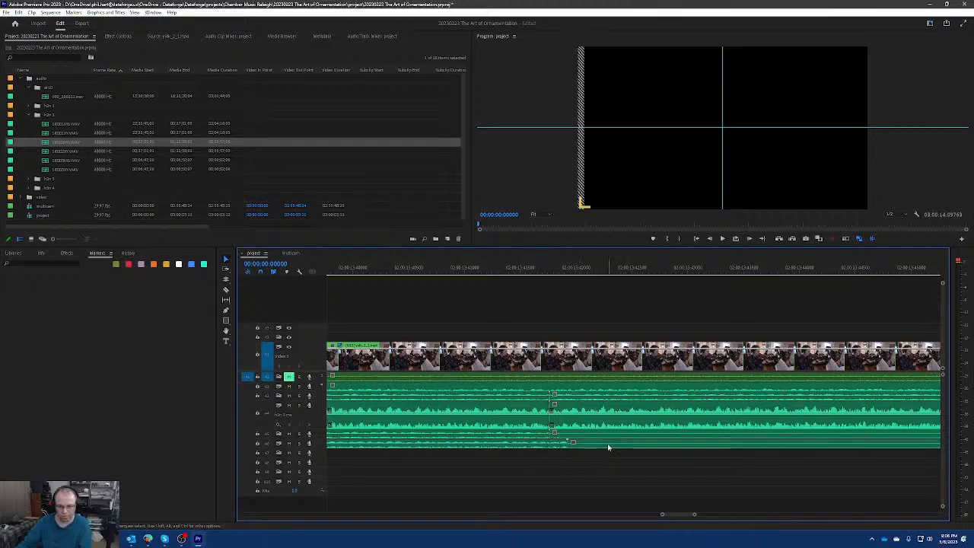
# Delete the second clips from A6 and A5, leaving only the first clip on each track.
pyautogui.click(610, 444)
pyautogui.press('Delete')
pyautogui.click(612, 438)
pyautogui.press('Delete')
pyautogui.moveTo(548, 434); pyautogui.dragTo(575, 434)
pyautogui.click(630, 442)
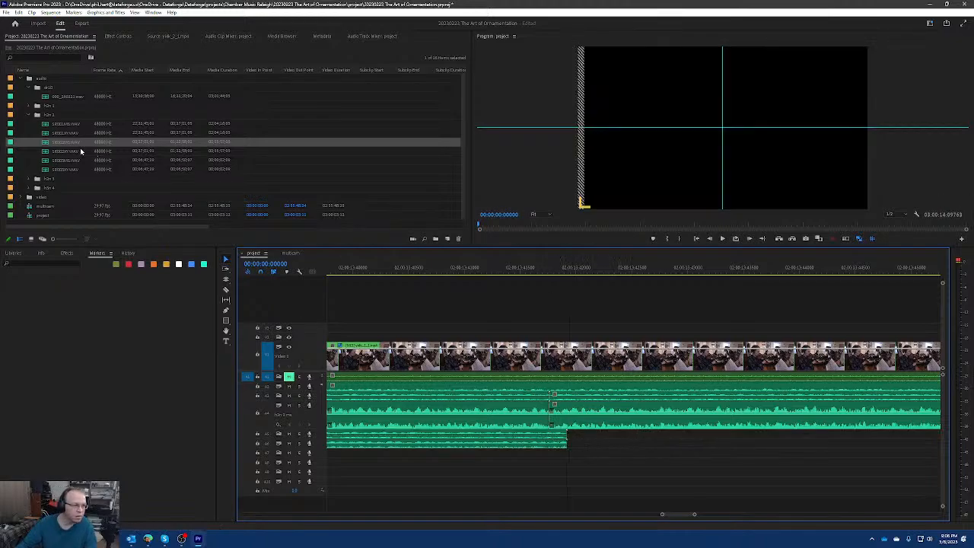
# Place the fourth h2n 2 recording on A5 and the third on A6 again, directly against the first clips, and check the joins.
pyautogui.click(69, 150)
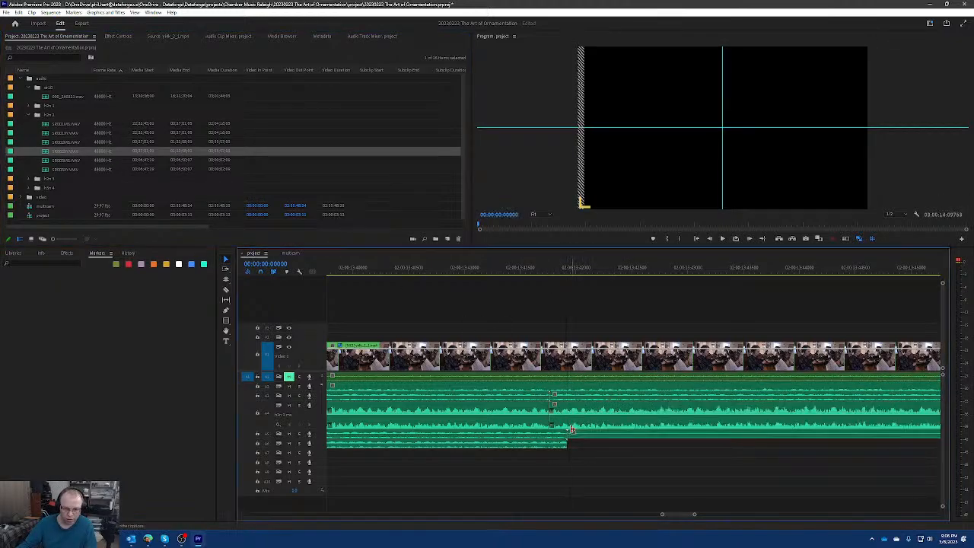
pyautogui.moveTo(112, 141); pyautogui.dragTo(576, 445)
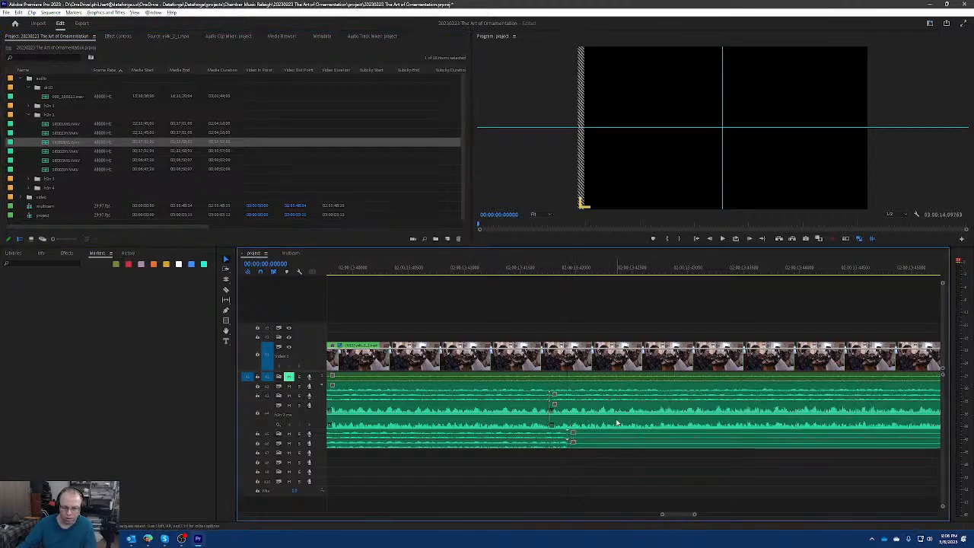
pyautogui.scroll(-2, 628, 422)
pyautogui.scroll(-3, 632, 427)
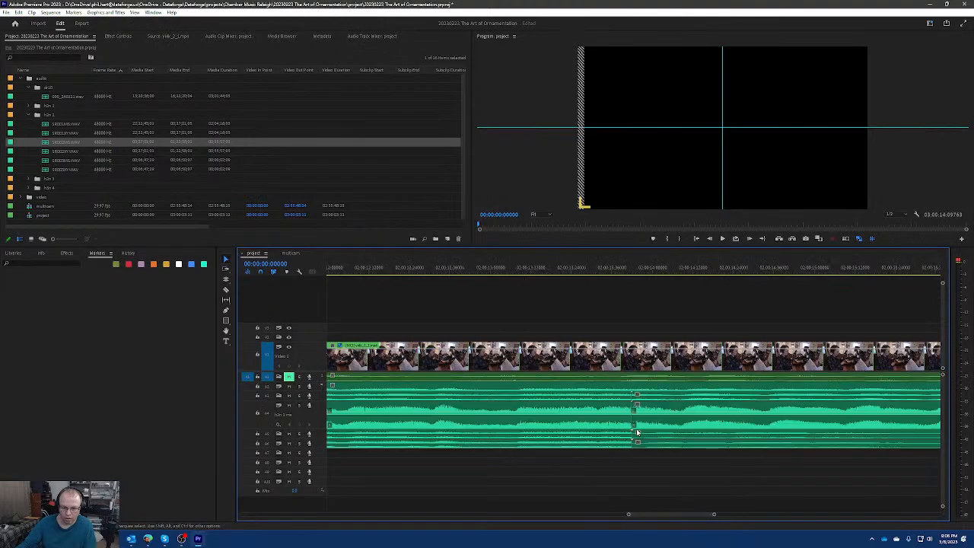
pyautogui.scroll(3, 547, 450)
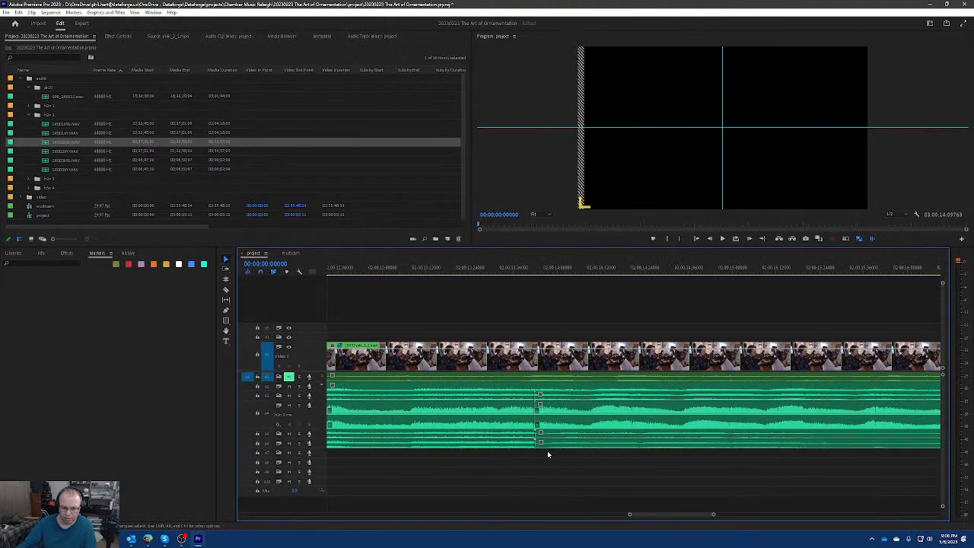
# Expand audio track A6 to show its waveform and examine the join between its two clips closely.
pyautogui.click(591, 446)
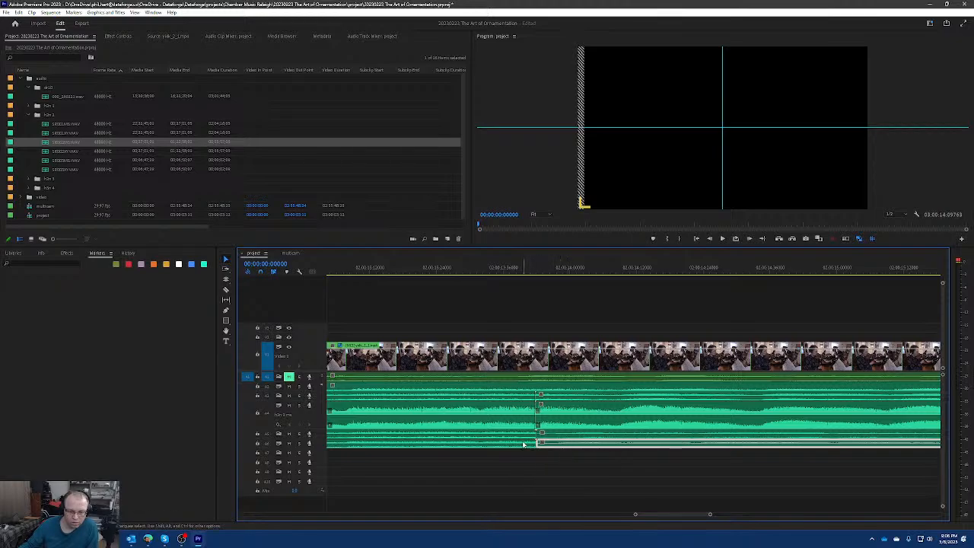
pyautogui.doubleClick(316, 444)
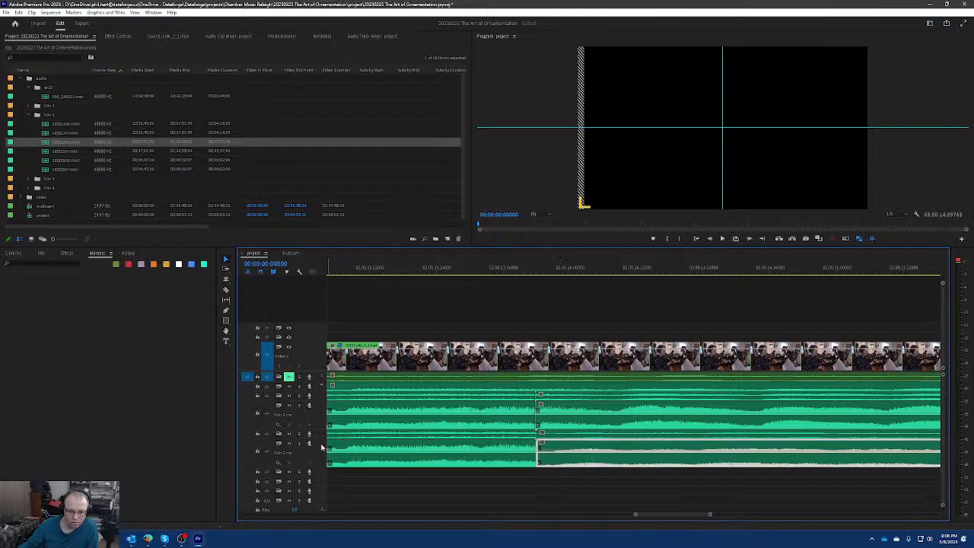
pyautogui.click(536, 494)
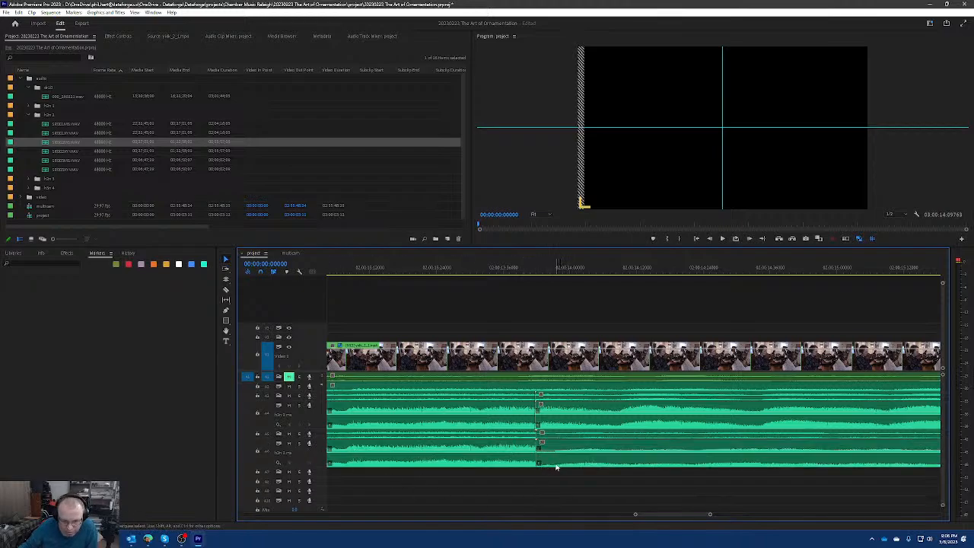
pyautogui.scroll(3, 549, 463)
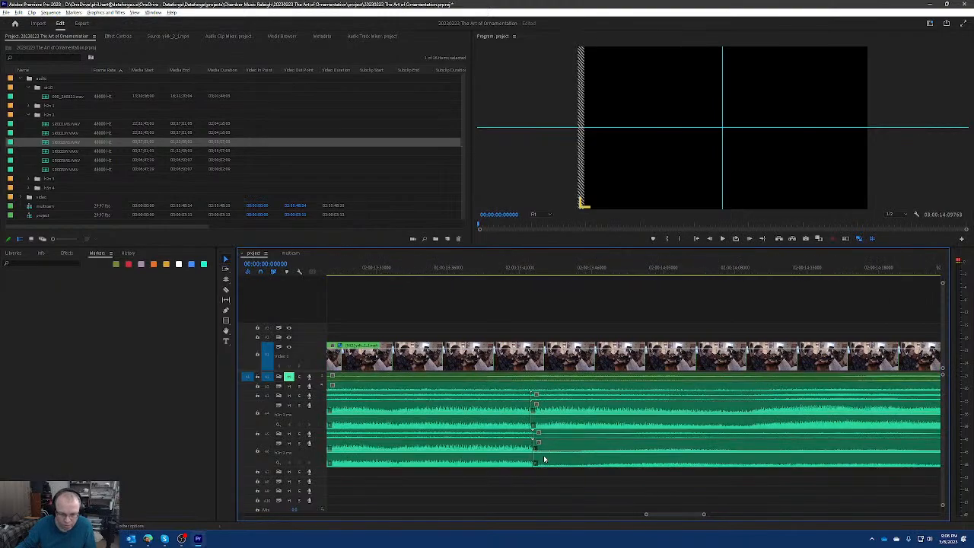
pyautogui.scroll(3, 510, 466)
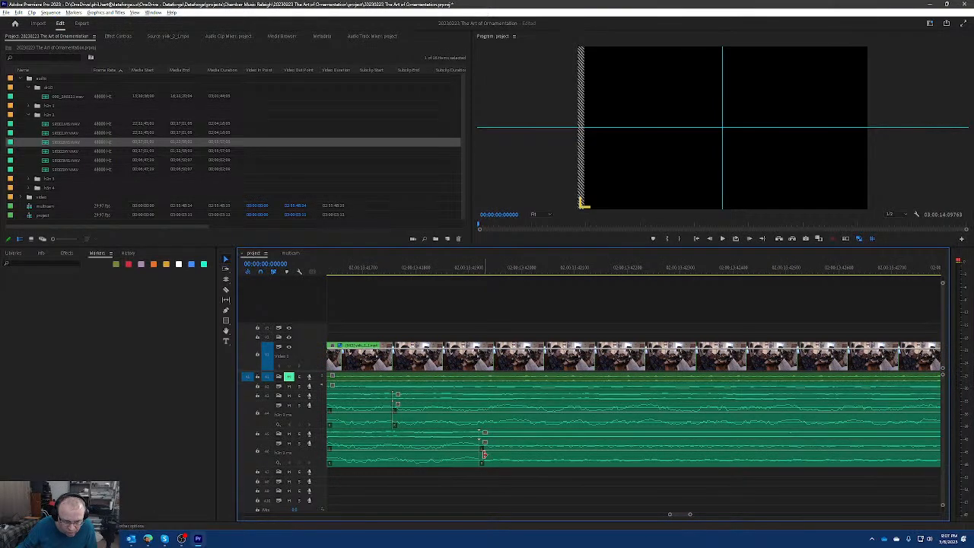
pyautogui.scroll(2, 482, 458)
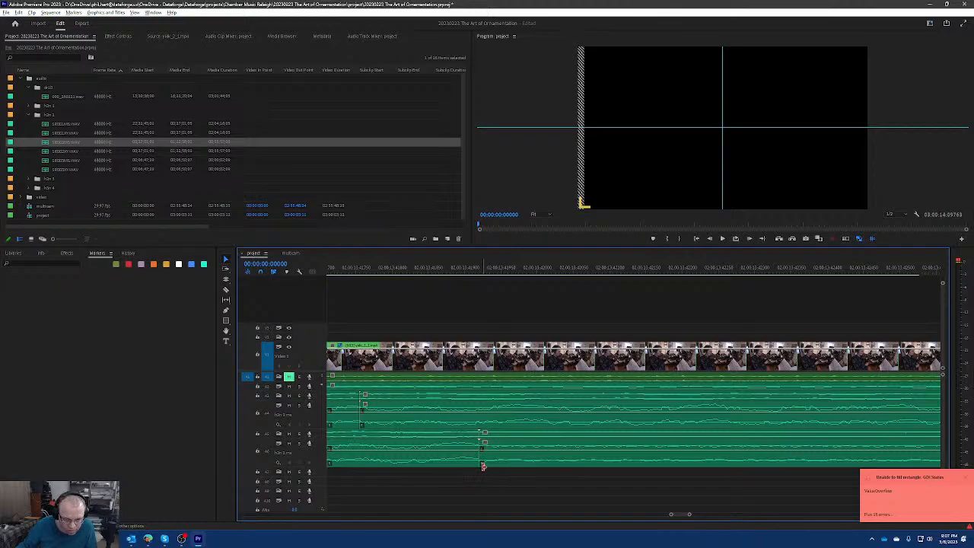
pyautogui.scroll(-3, 475, 461)
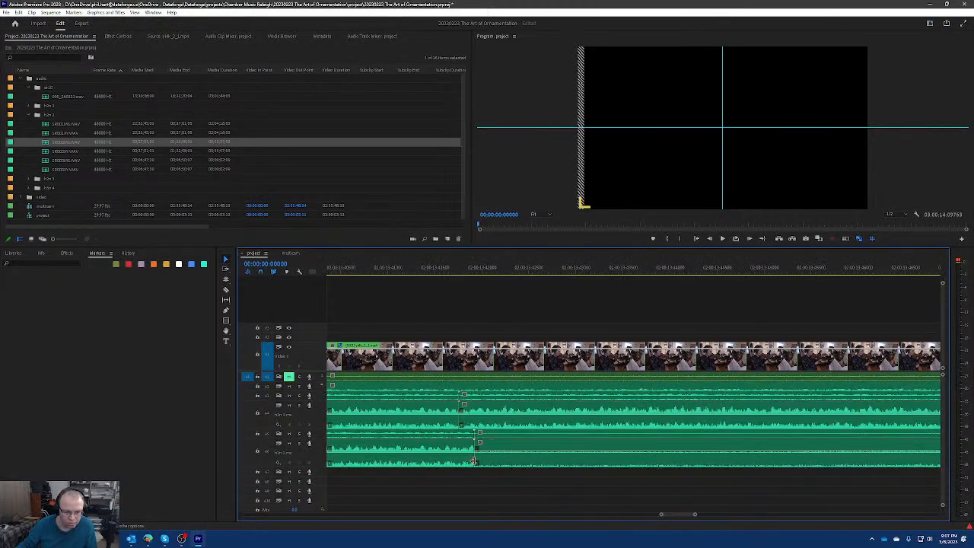
# Mute audio tracks A2 to A4 and play the sequence across the clip joins on A5 and A6.
pyautogui.click(457, 275)
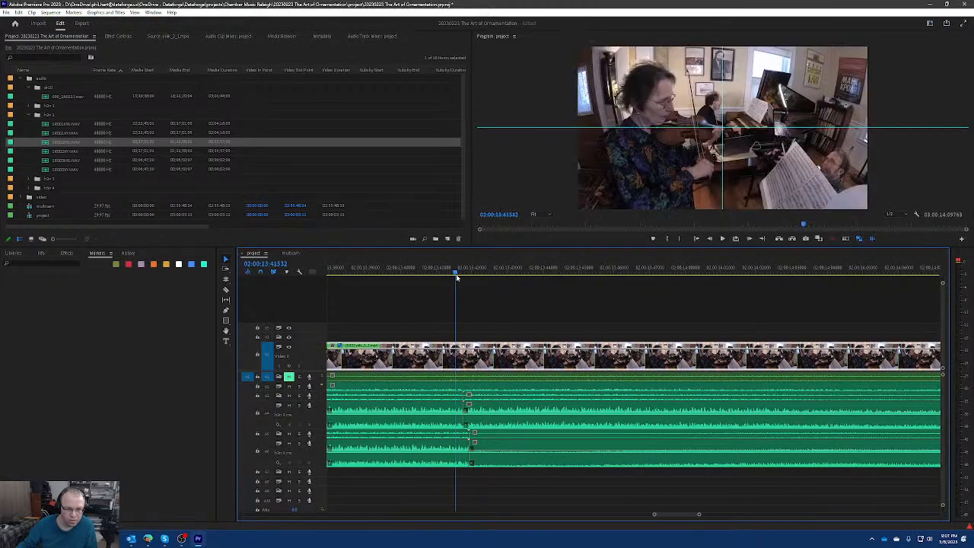
pyautogui.moveTo(289, 389); pyautogui.dragTo(289, 419)
pyautogui.press('space')
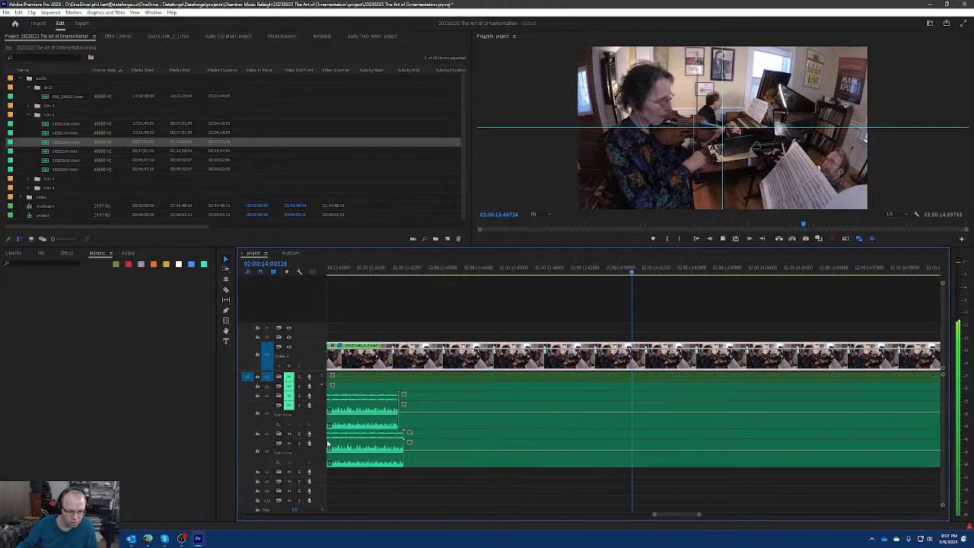
pyautogui.scroll(-9, 466, 432)
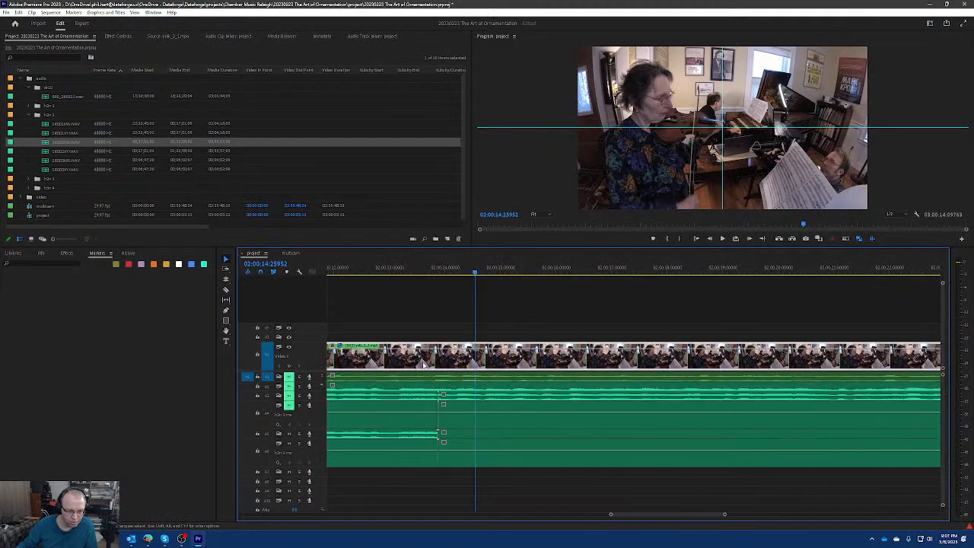
pyautogui.click(405, 270)
pyautogui.press('space')
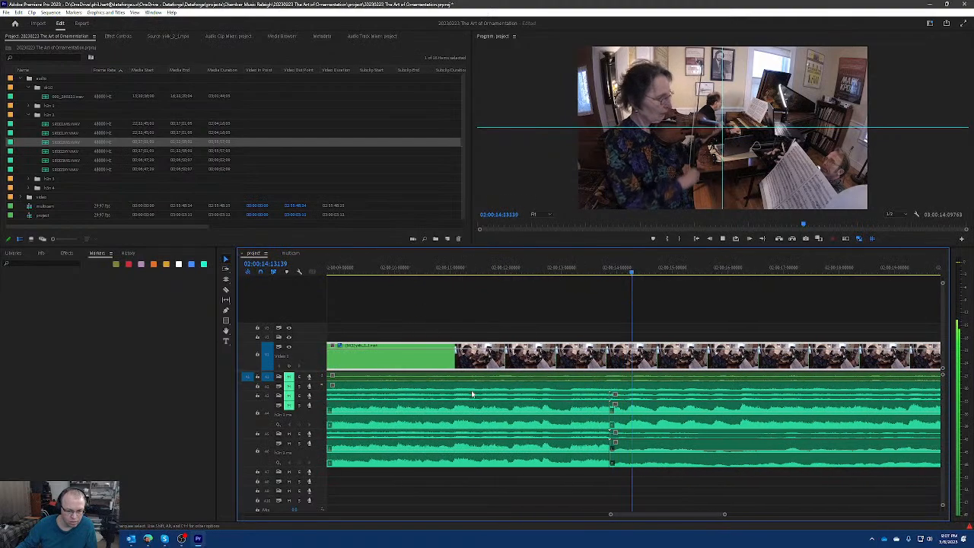
pyautogui.press('space')
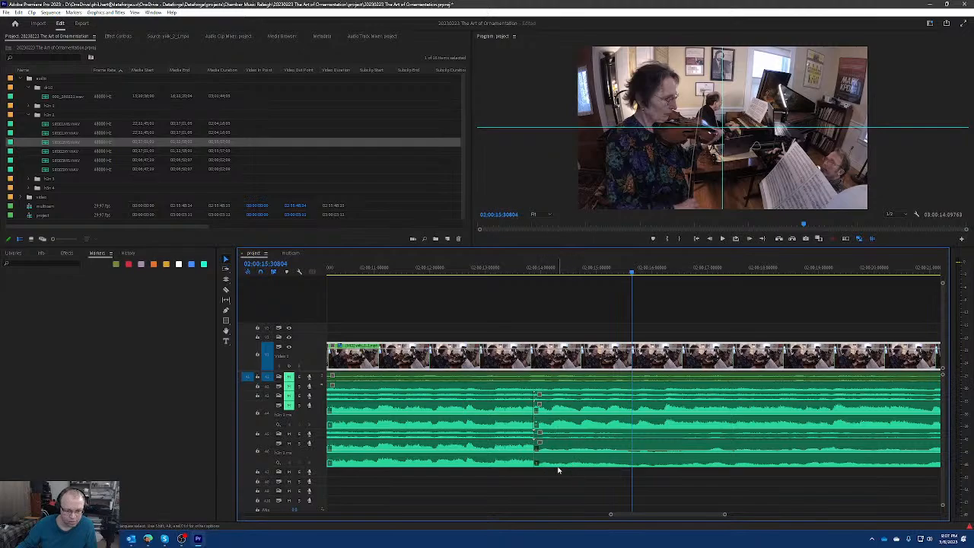
# Move the second clips on A5 and A6 away from the first clips to inspect the edit point, and delete both.
pyautogui.click(566, 461)
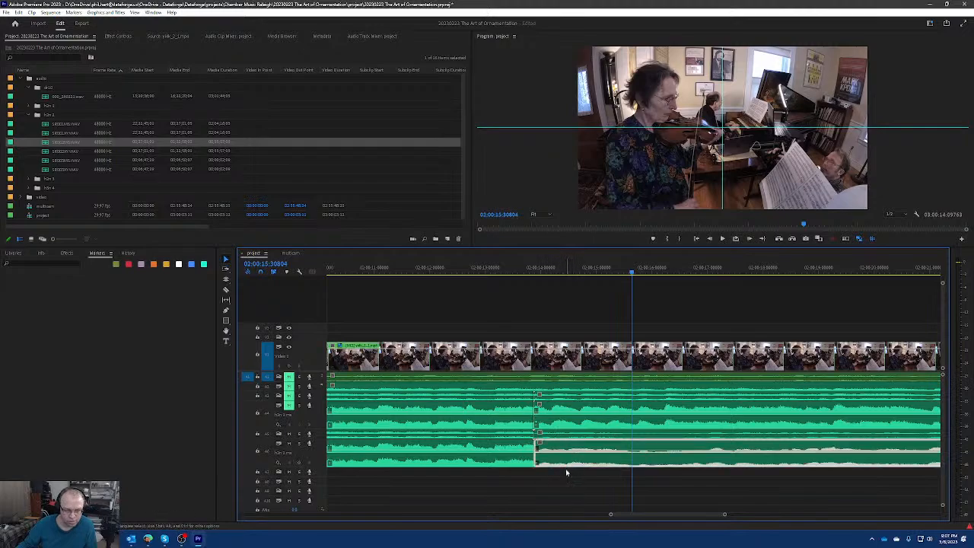
pyautogui.click(559, 445)
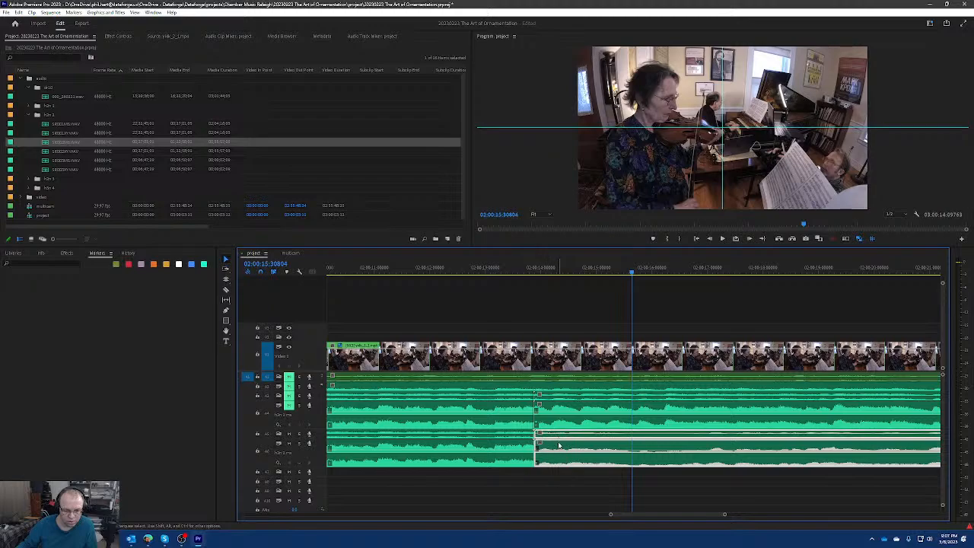
pyautogui.scroll(8, 541, 467)
pyautogui.moveTo(531, 463); pyautogui.dragTo(605, 461)
pyautogui.click(504, 441)
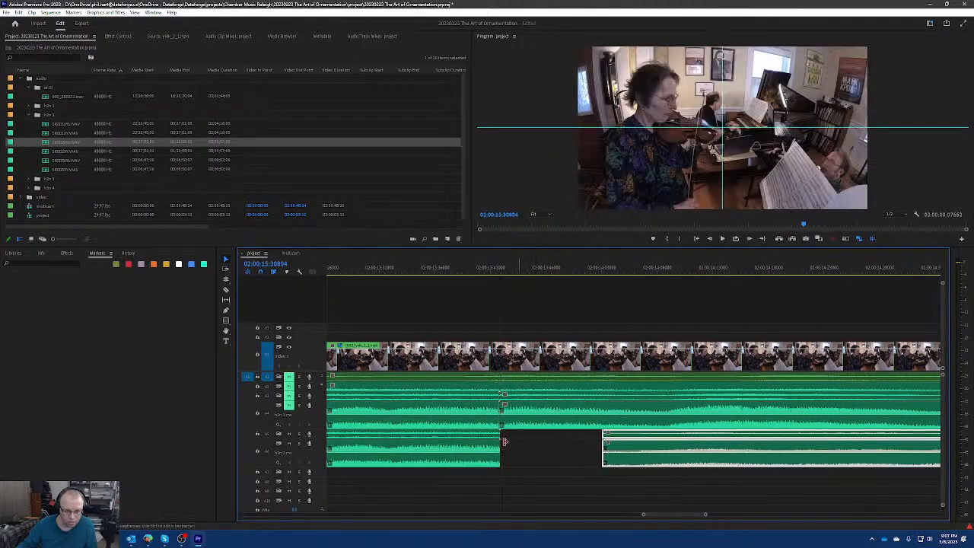
pyautogui.click(500, 435)
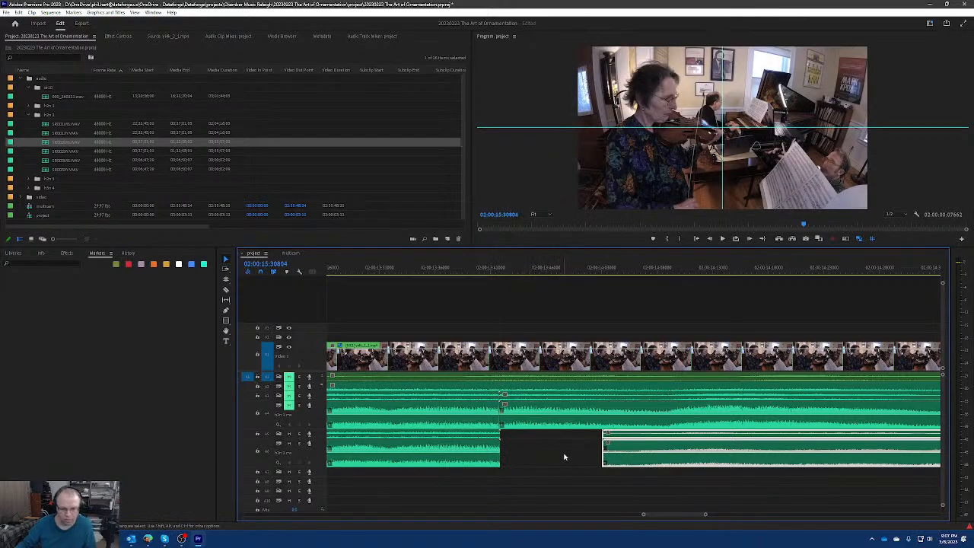
pyautogui.moveTo(579, 486); pyautogui.dragTo(626, 447)
pyautogui.press('Delete')
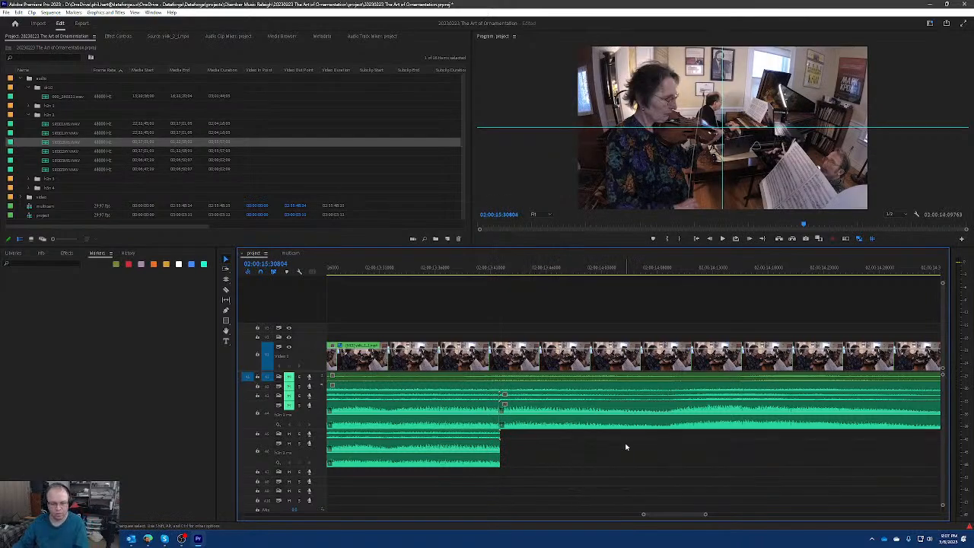